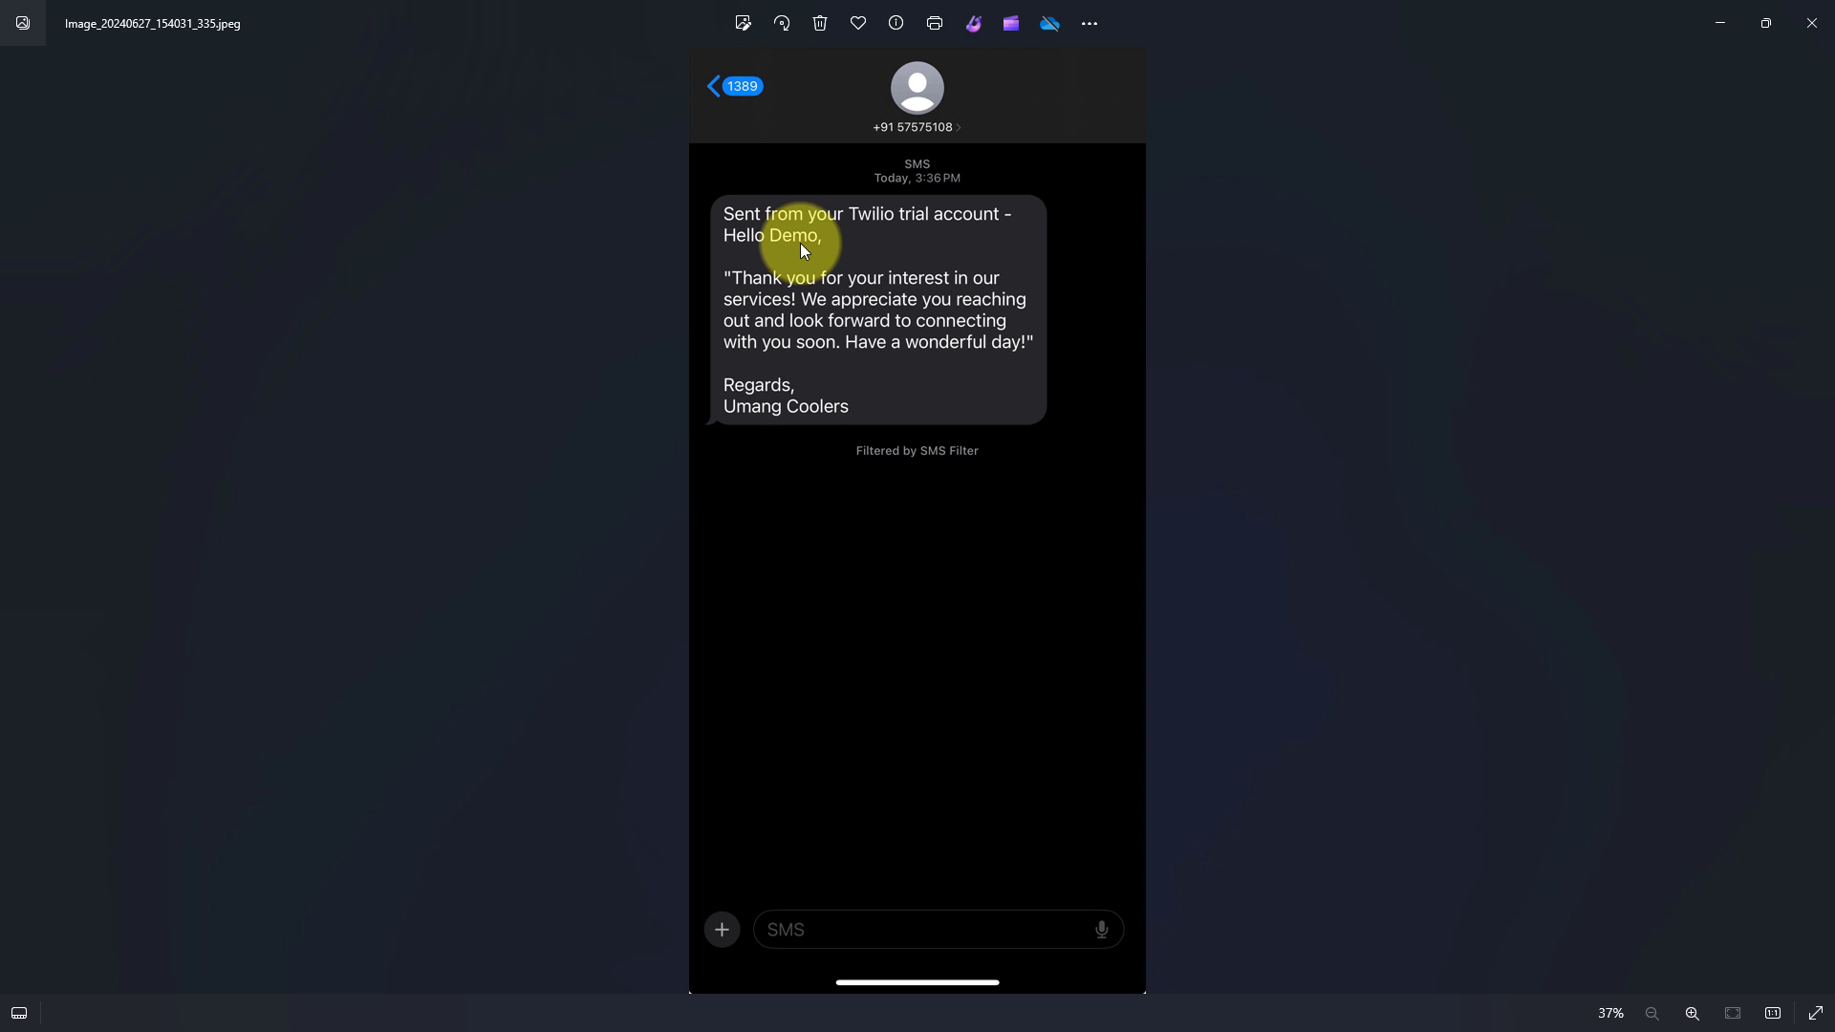
- Minimize the Photos viewer showing the Twilio SMS thank-you screenshot
left_click(1717, 26)
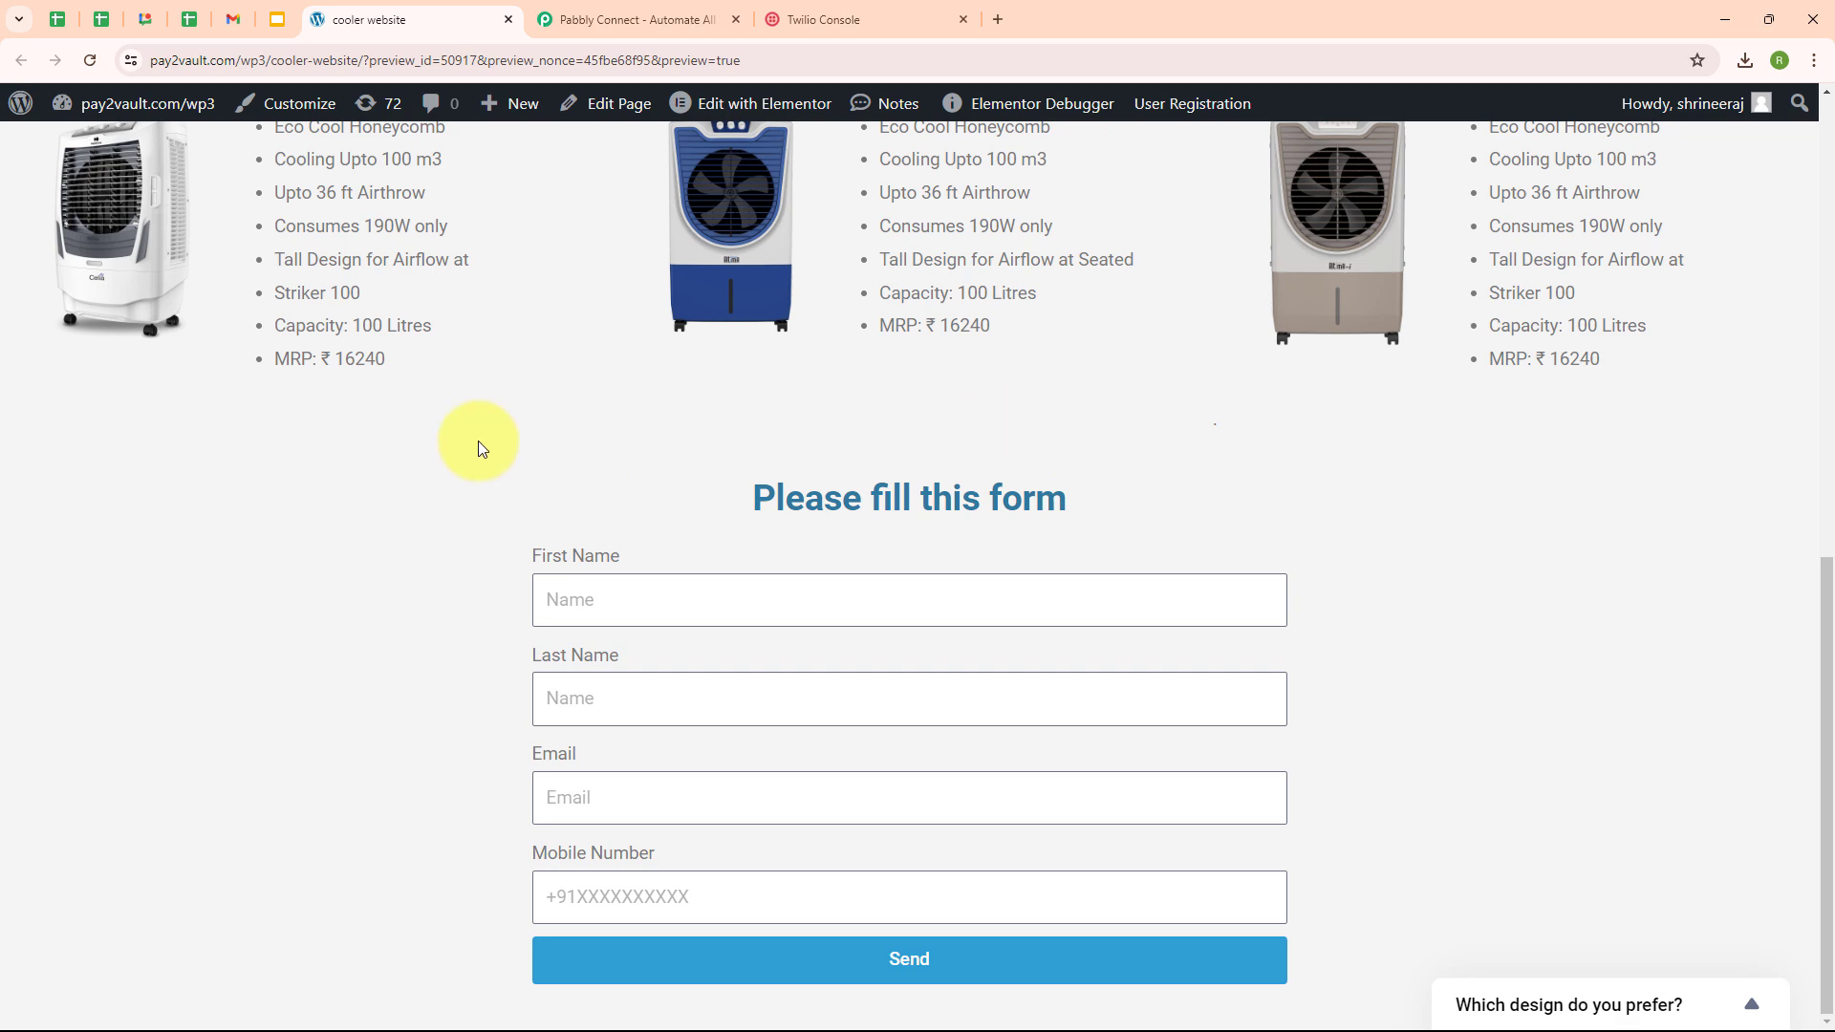
- Sign in from the Pabbly Connect homepage to reach the All Pabbly Apps dashboard
left_click(615, 11)
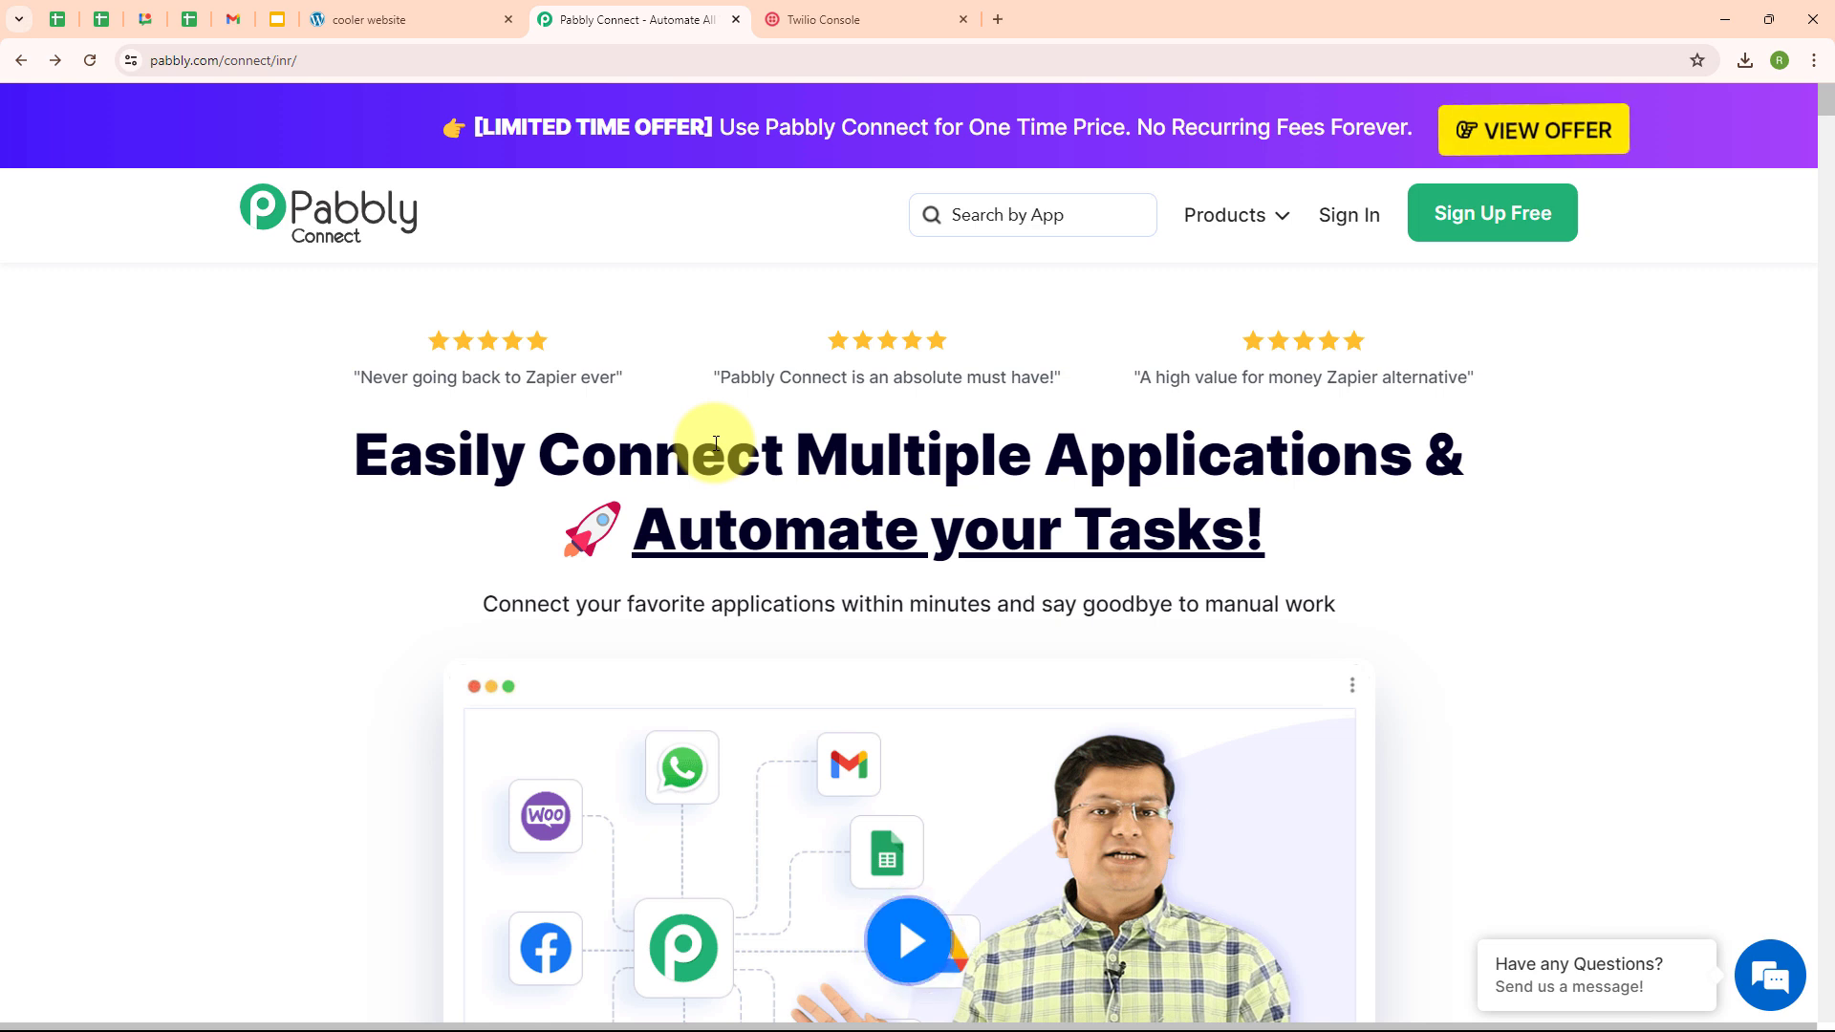
left_click(343, 56)
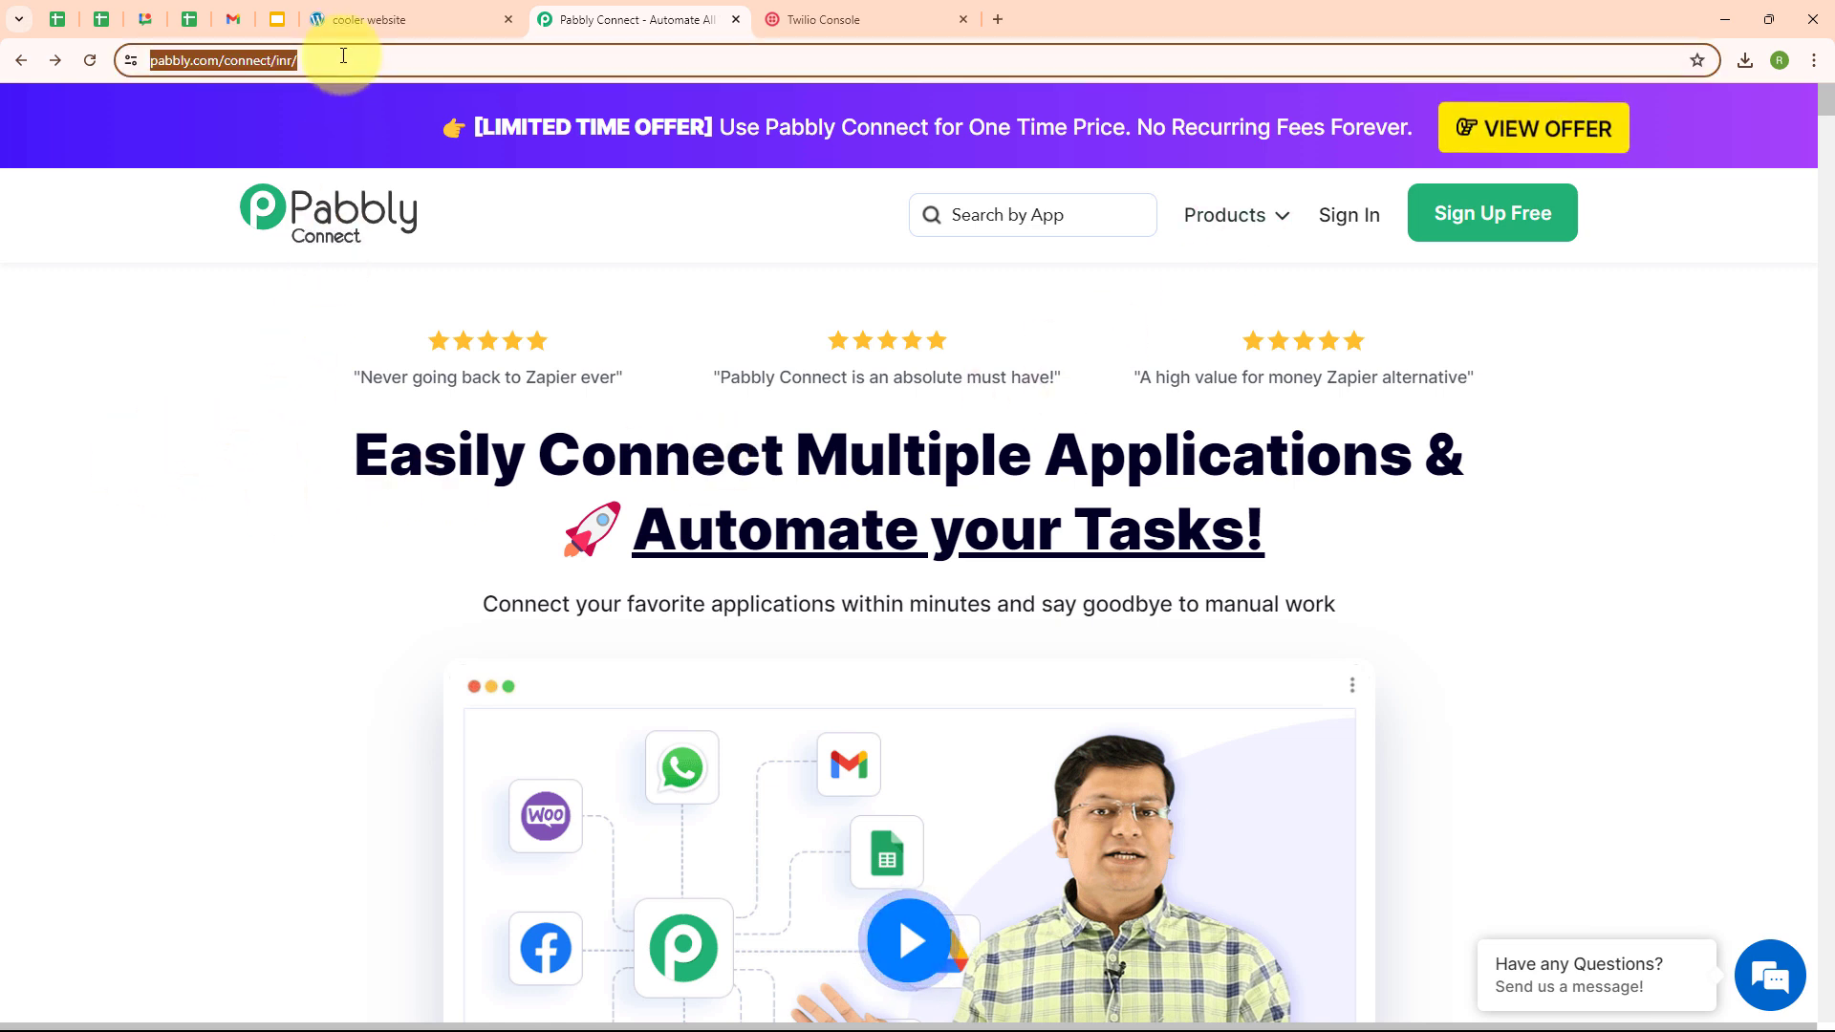
left_click(334, 374)
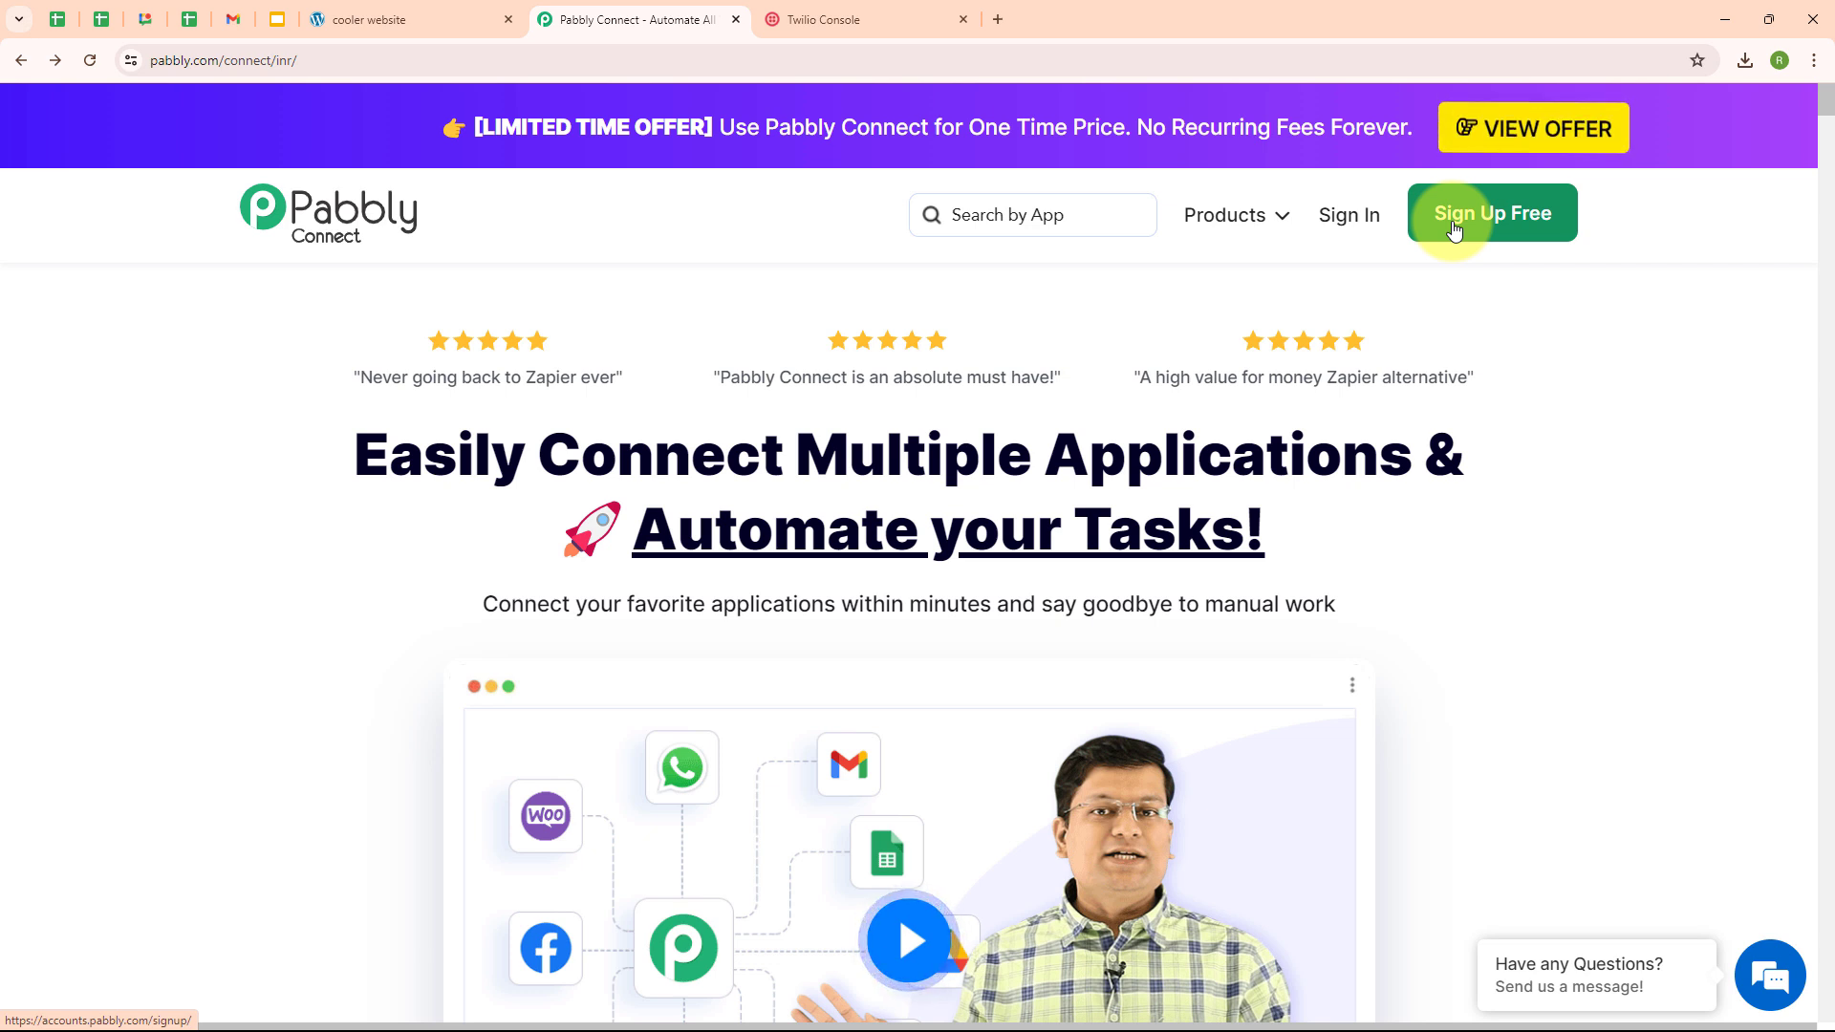
left_click(1345, 229)
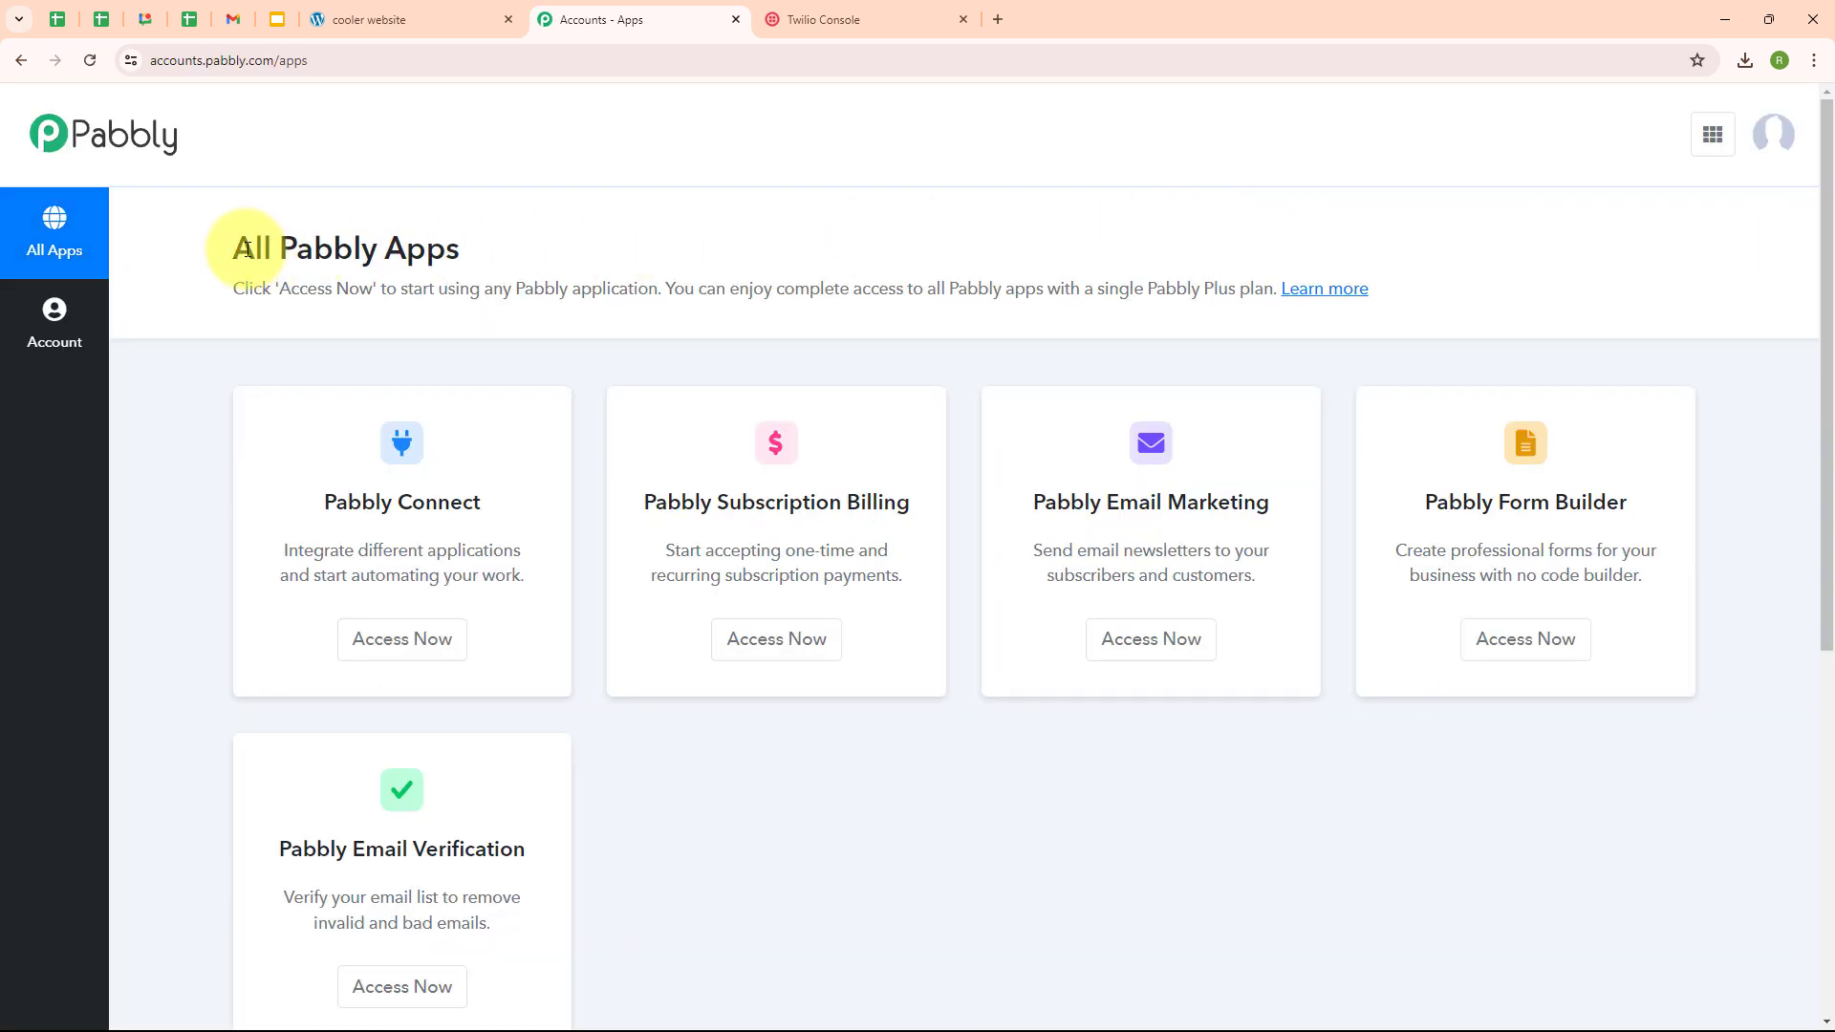
left_click_drag(234, 246, 564, 241)
left_click(583, 231)
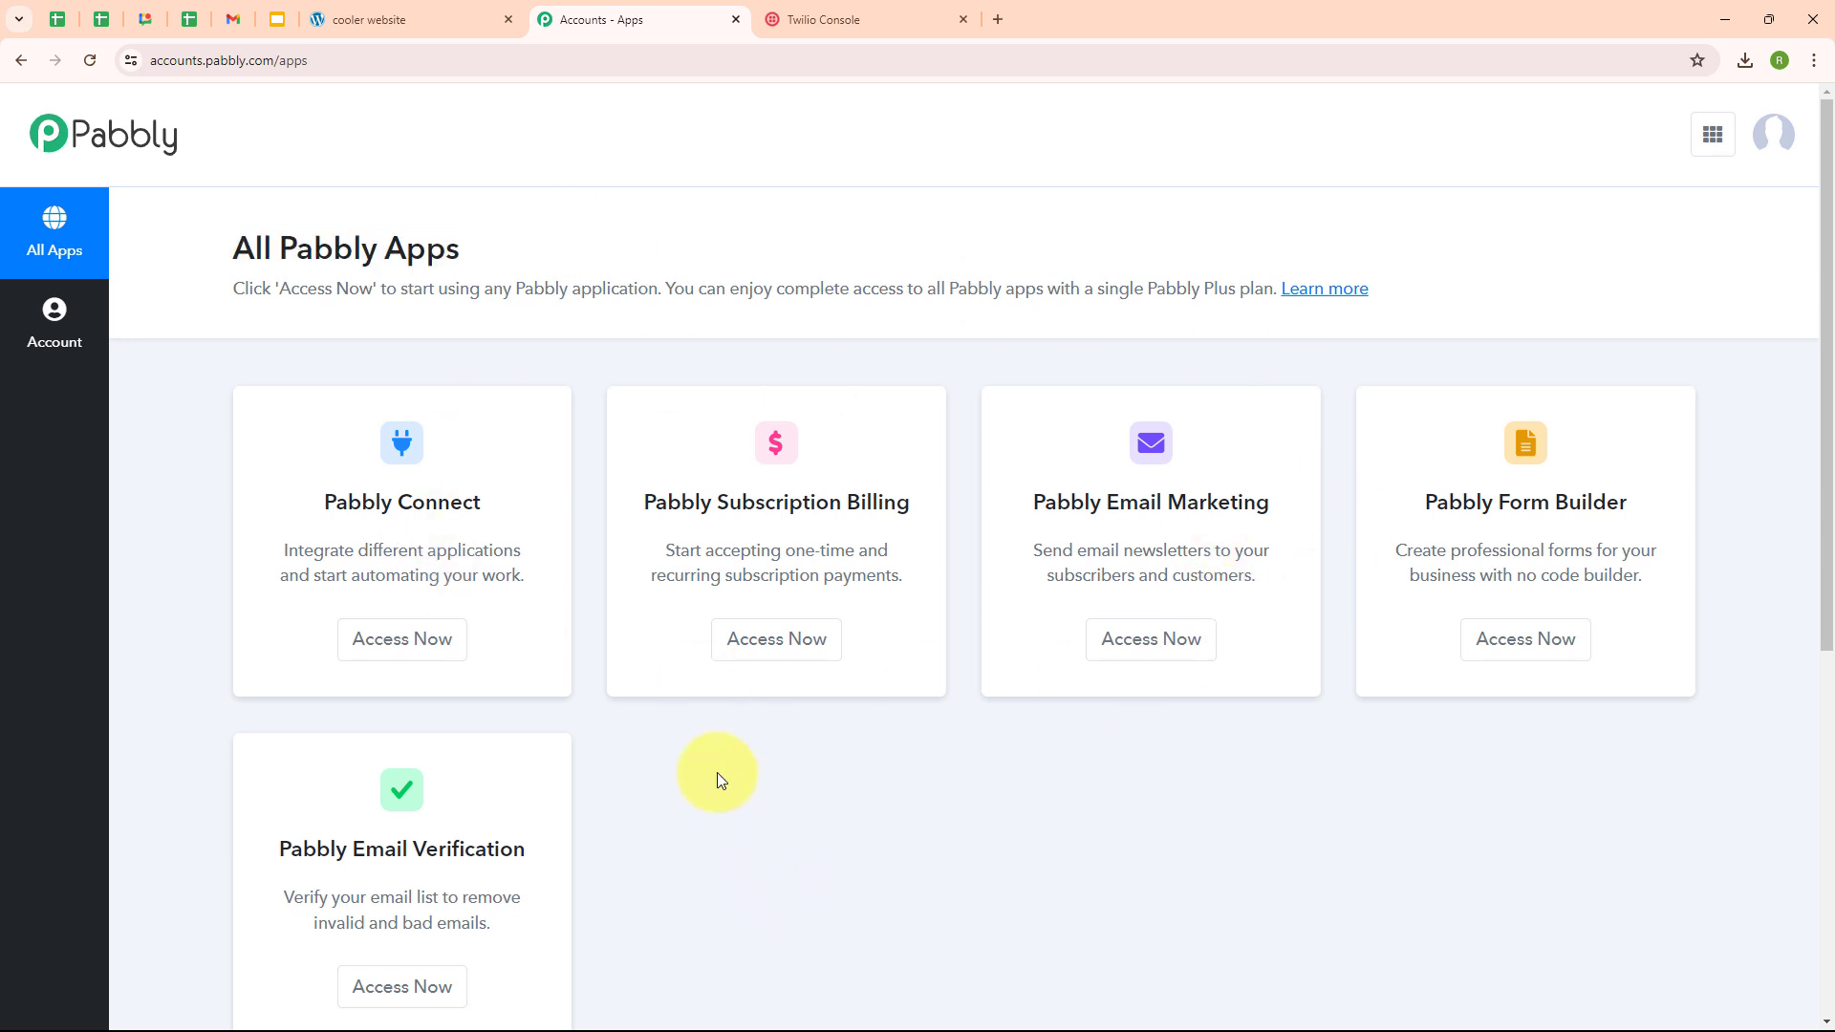
- Launch Pabbly Connect from the apps list and start a new workflow
left_click(426, 654)
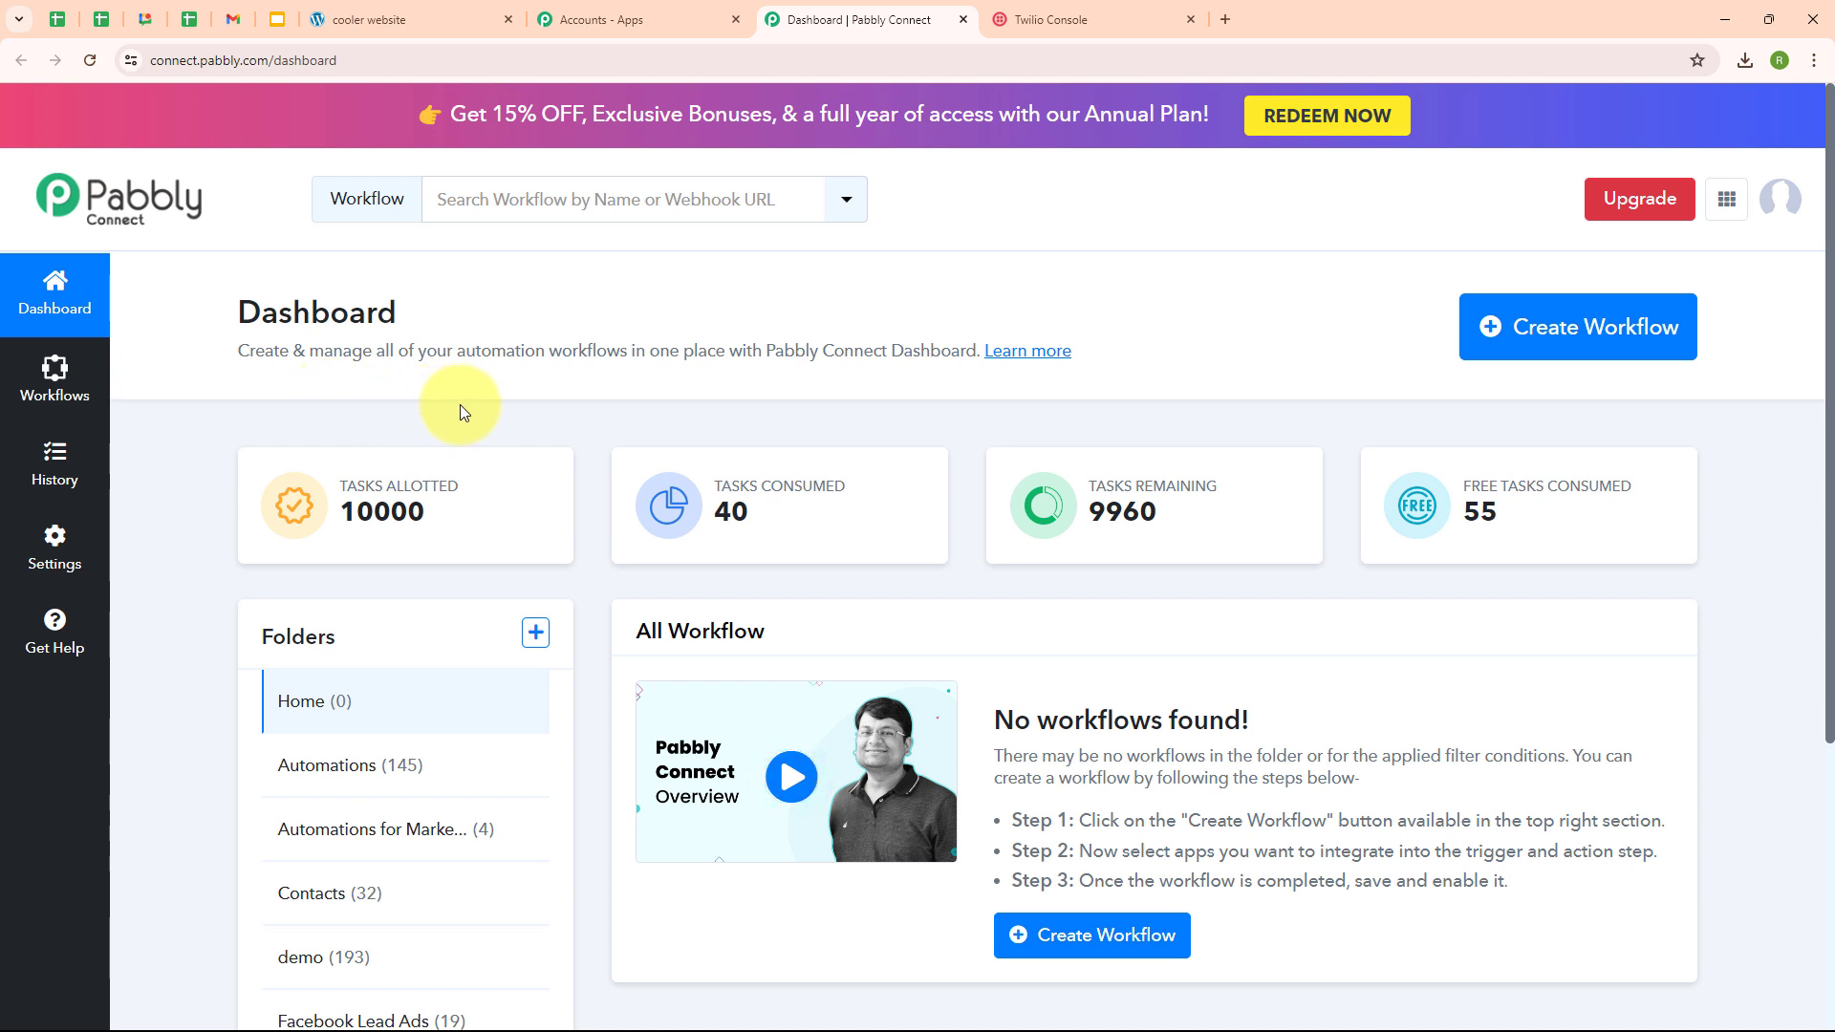
left_click(1524, 354)
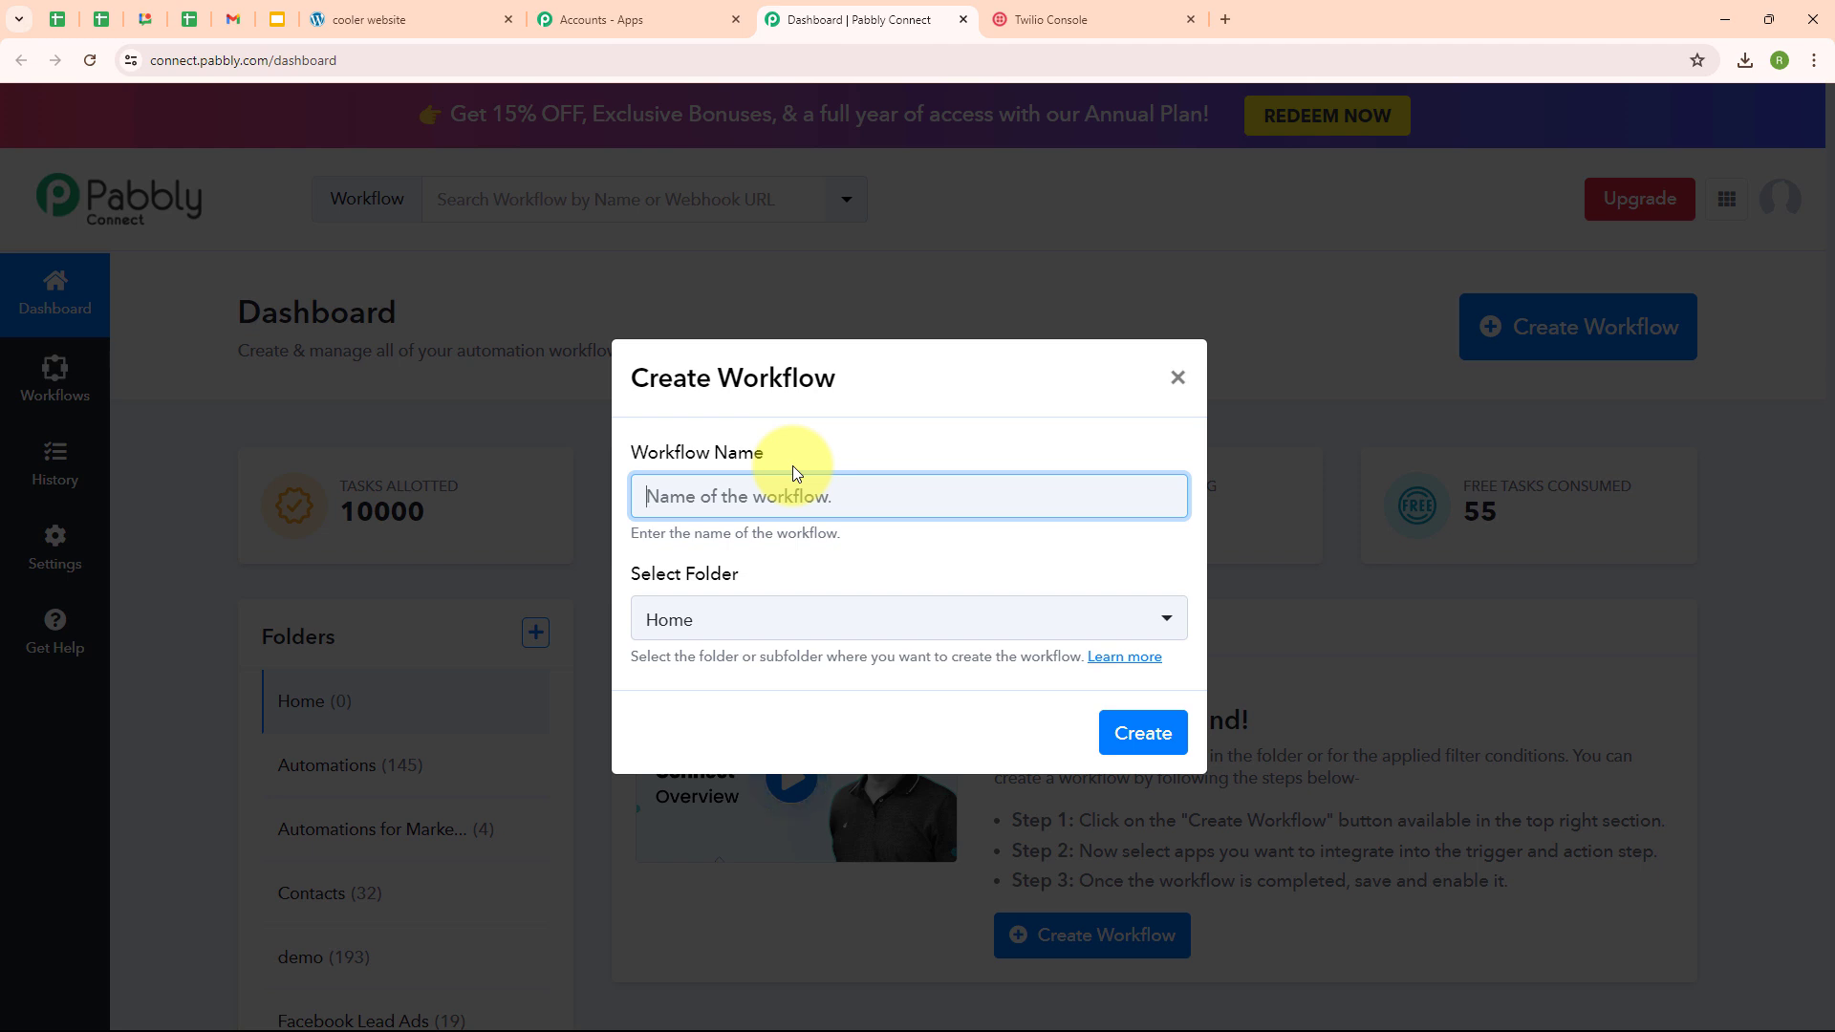
- Name the workflow 'Send Real-Time SMS on Webhook Response' and place it in the Automations folder
type("Send Real-Time SMS on Webhook Response")
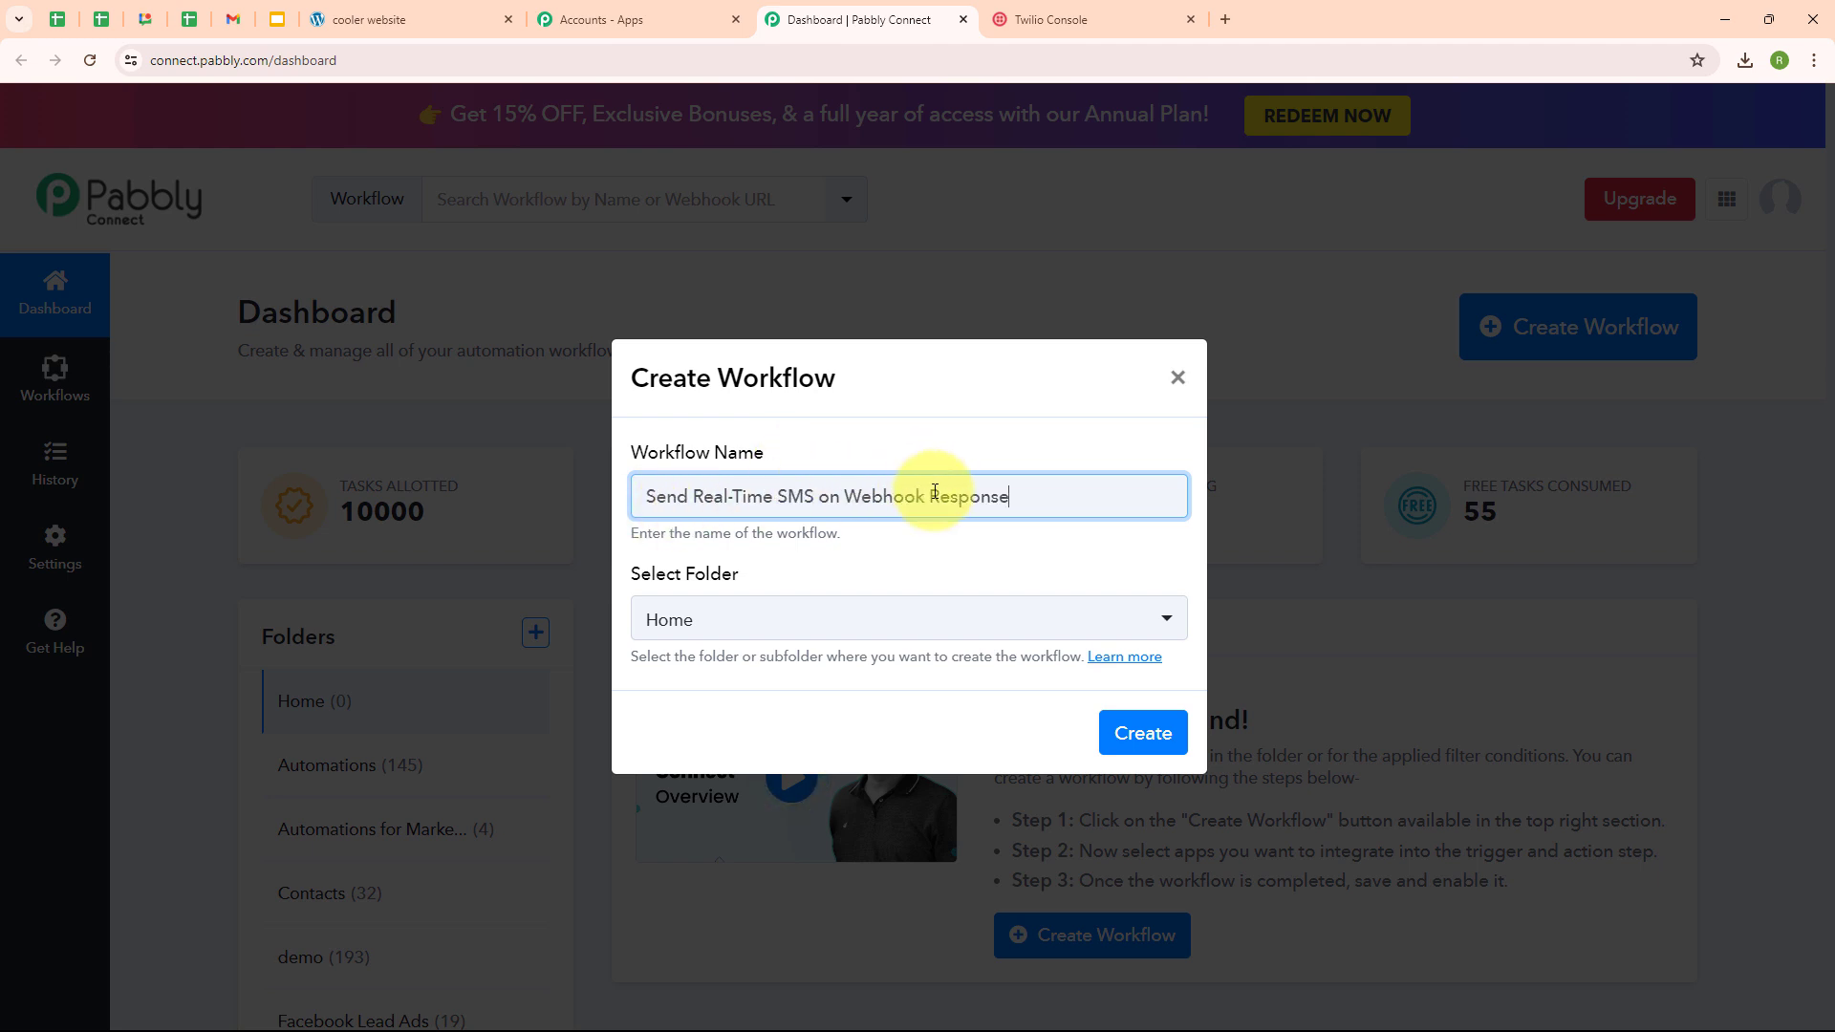
left_click(801, 619)
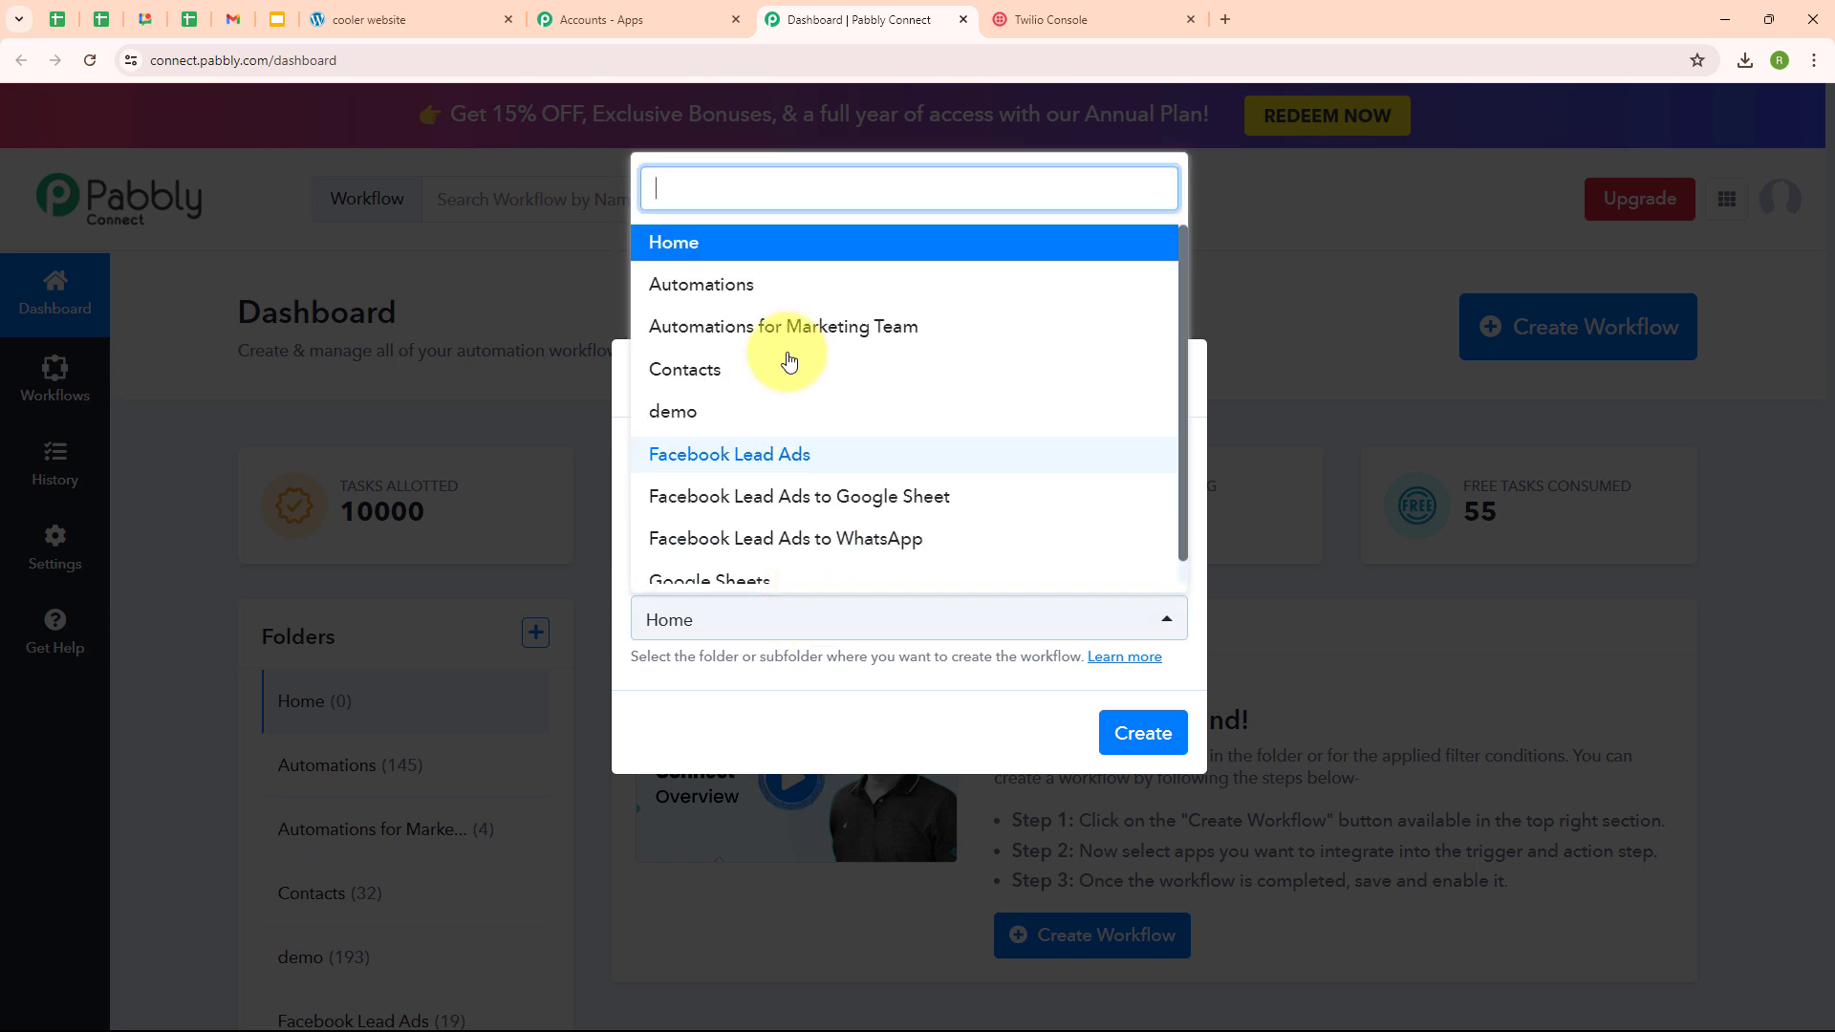
left_click(762, 284)
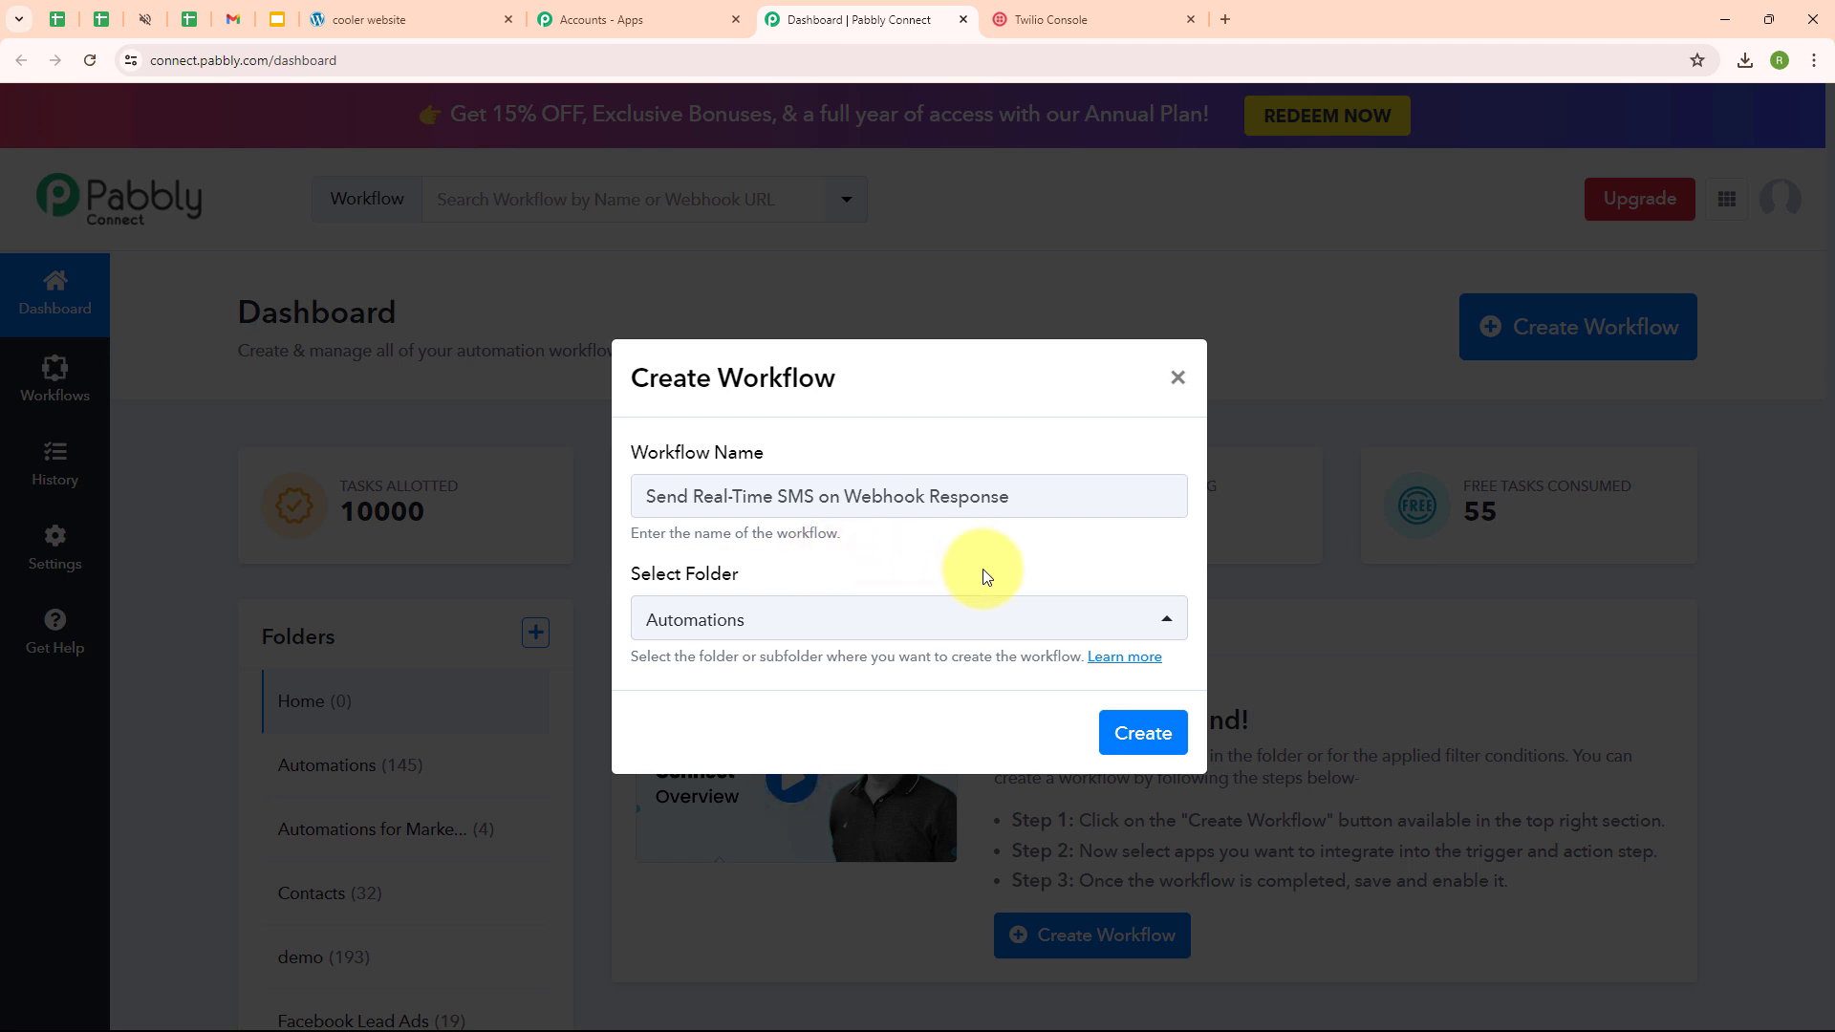
- Read the folders help article, then create the workflow
left_click(1125, 658)
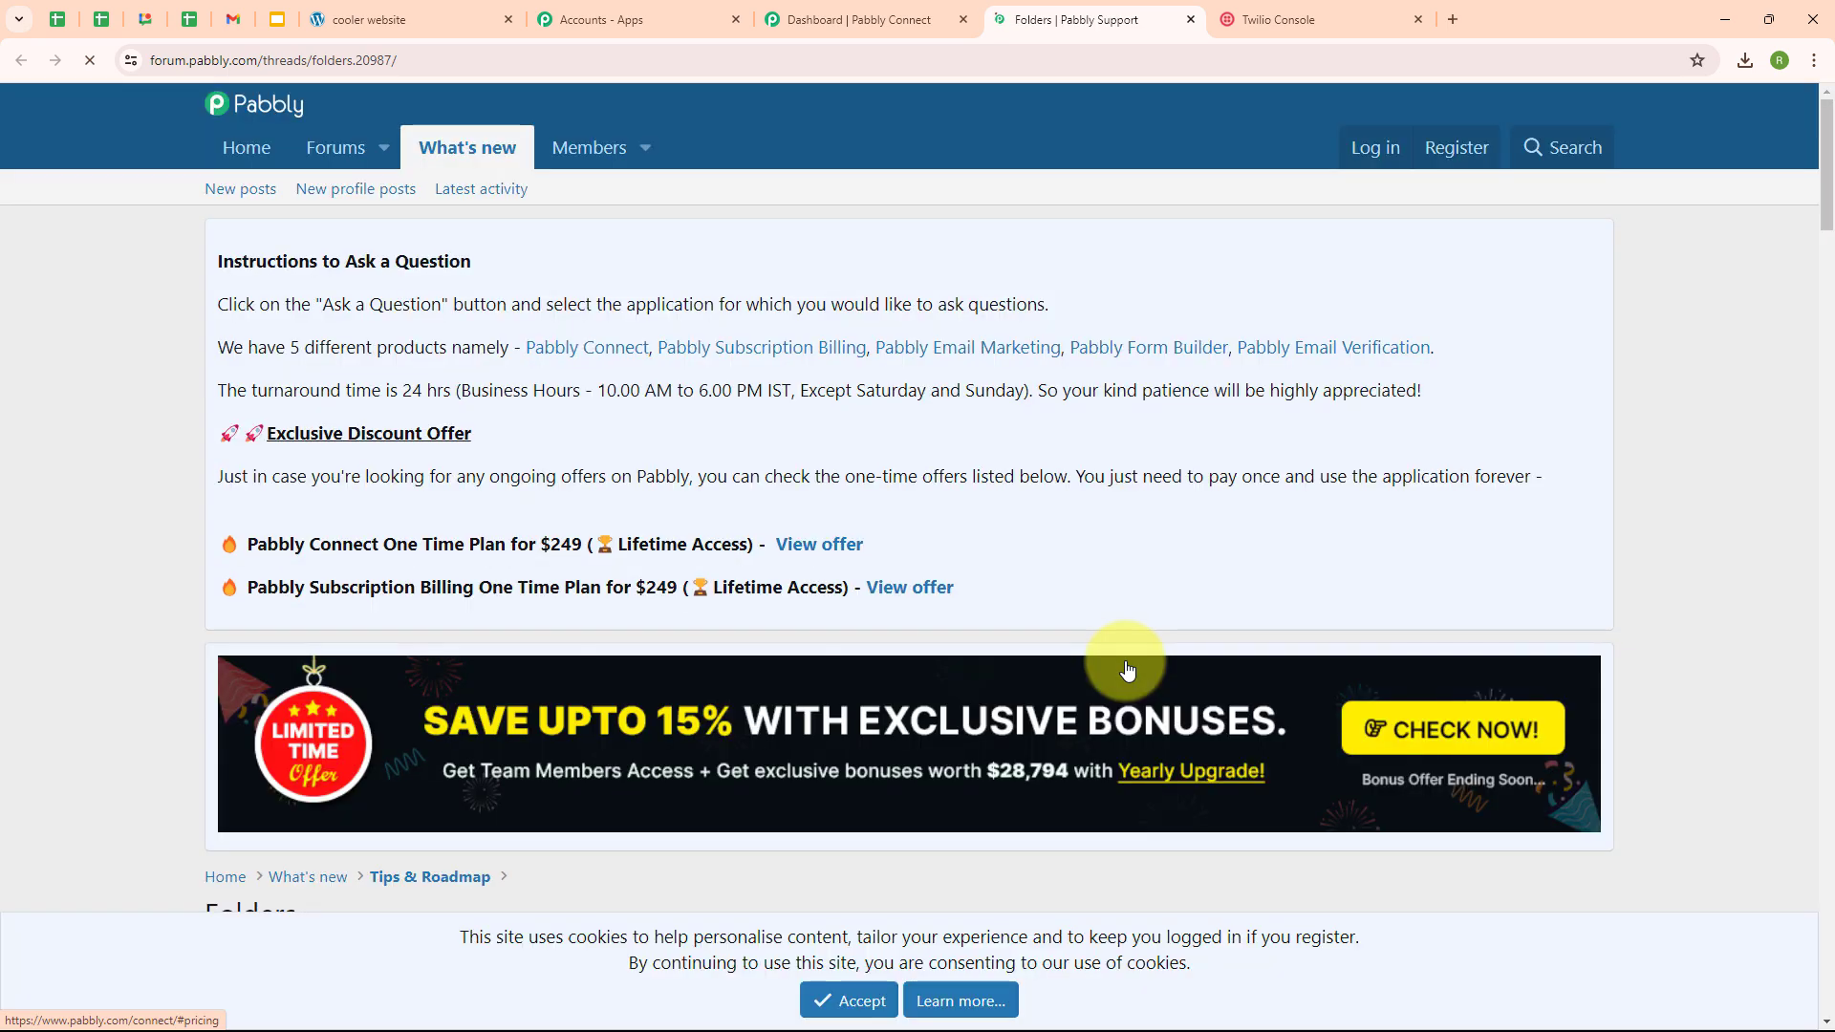
scroll(1181, 666, "down", 4)
scroll(1181, 660, "down", 4)
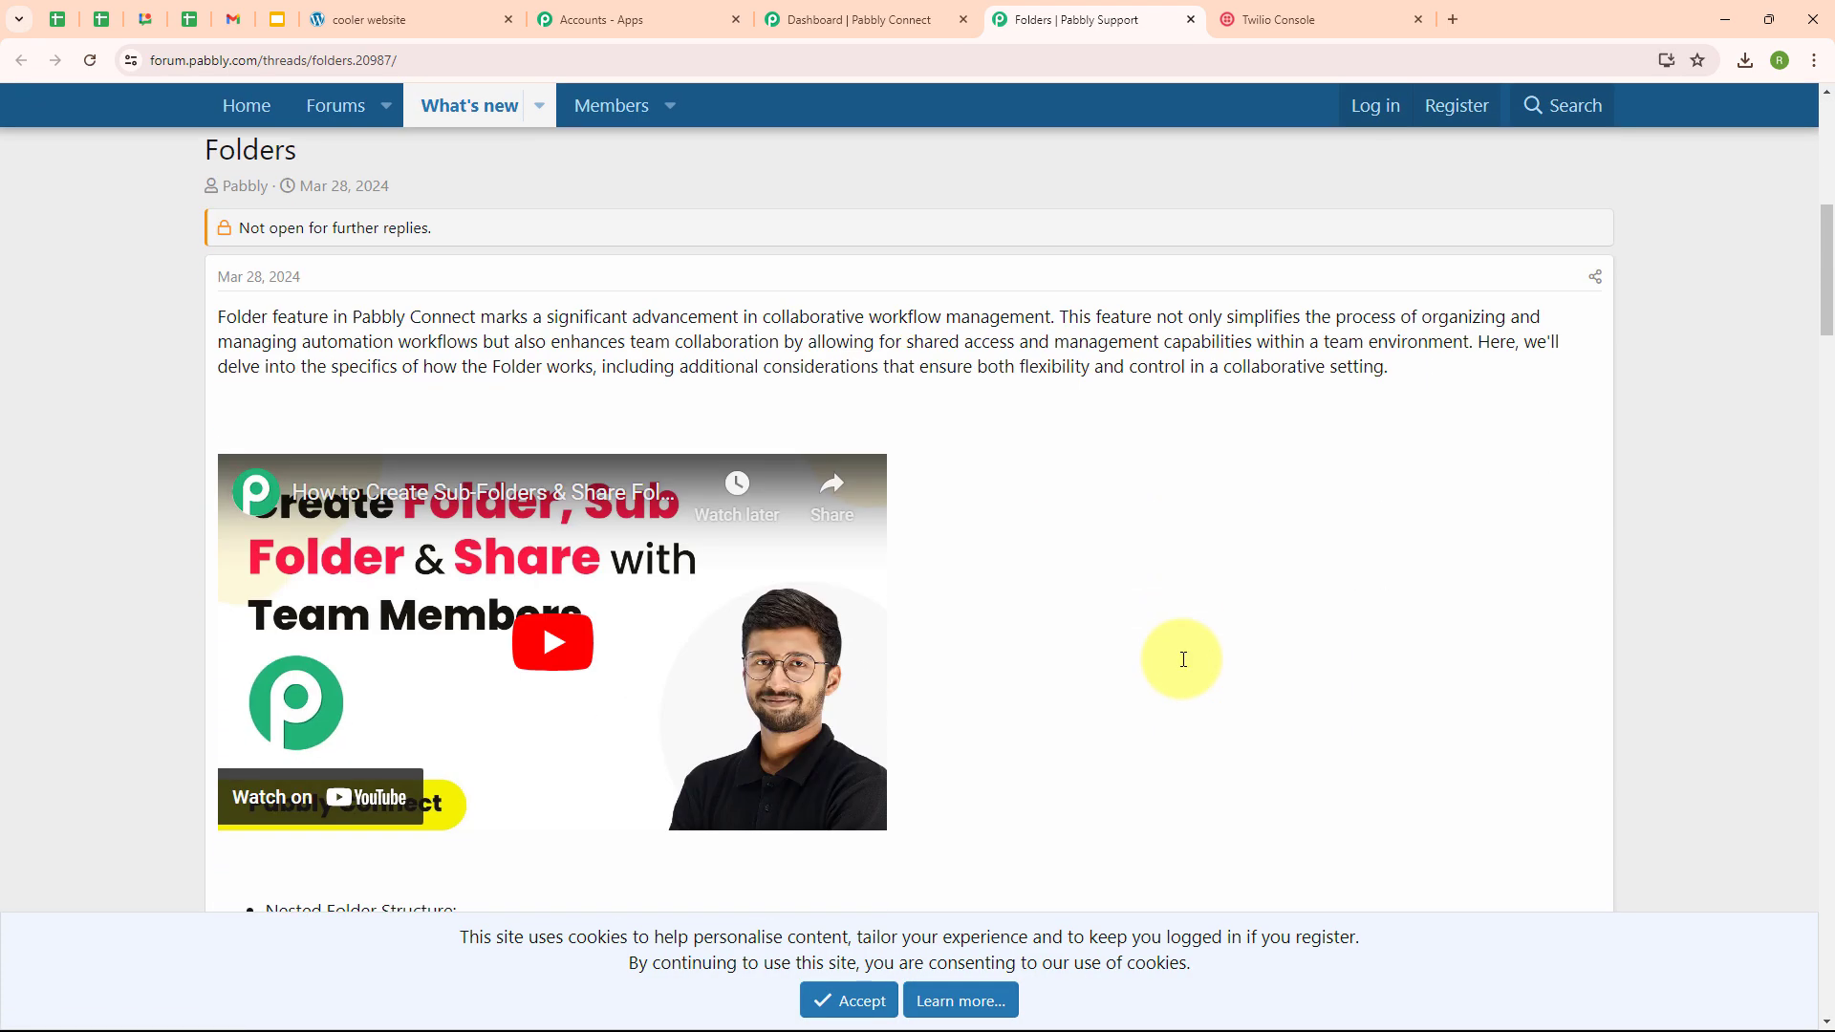
scroll(1181, 659, "up", 4)
scroll(1185, 660, "up", 5)
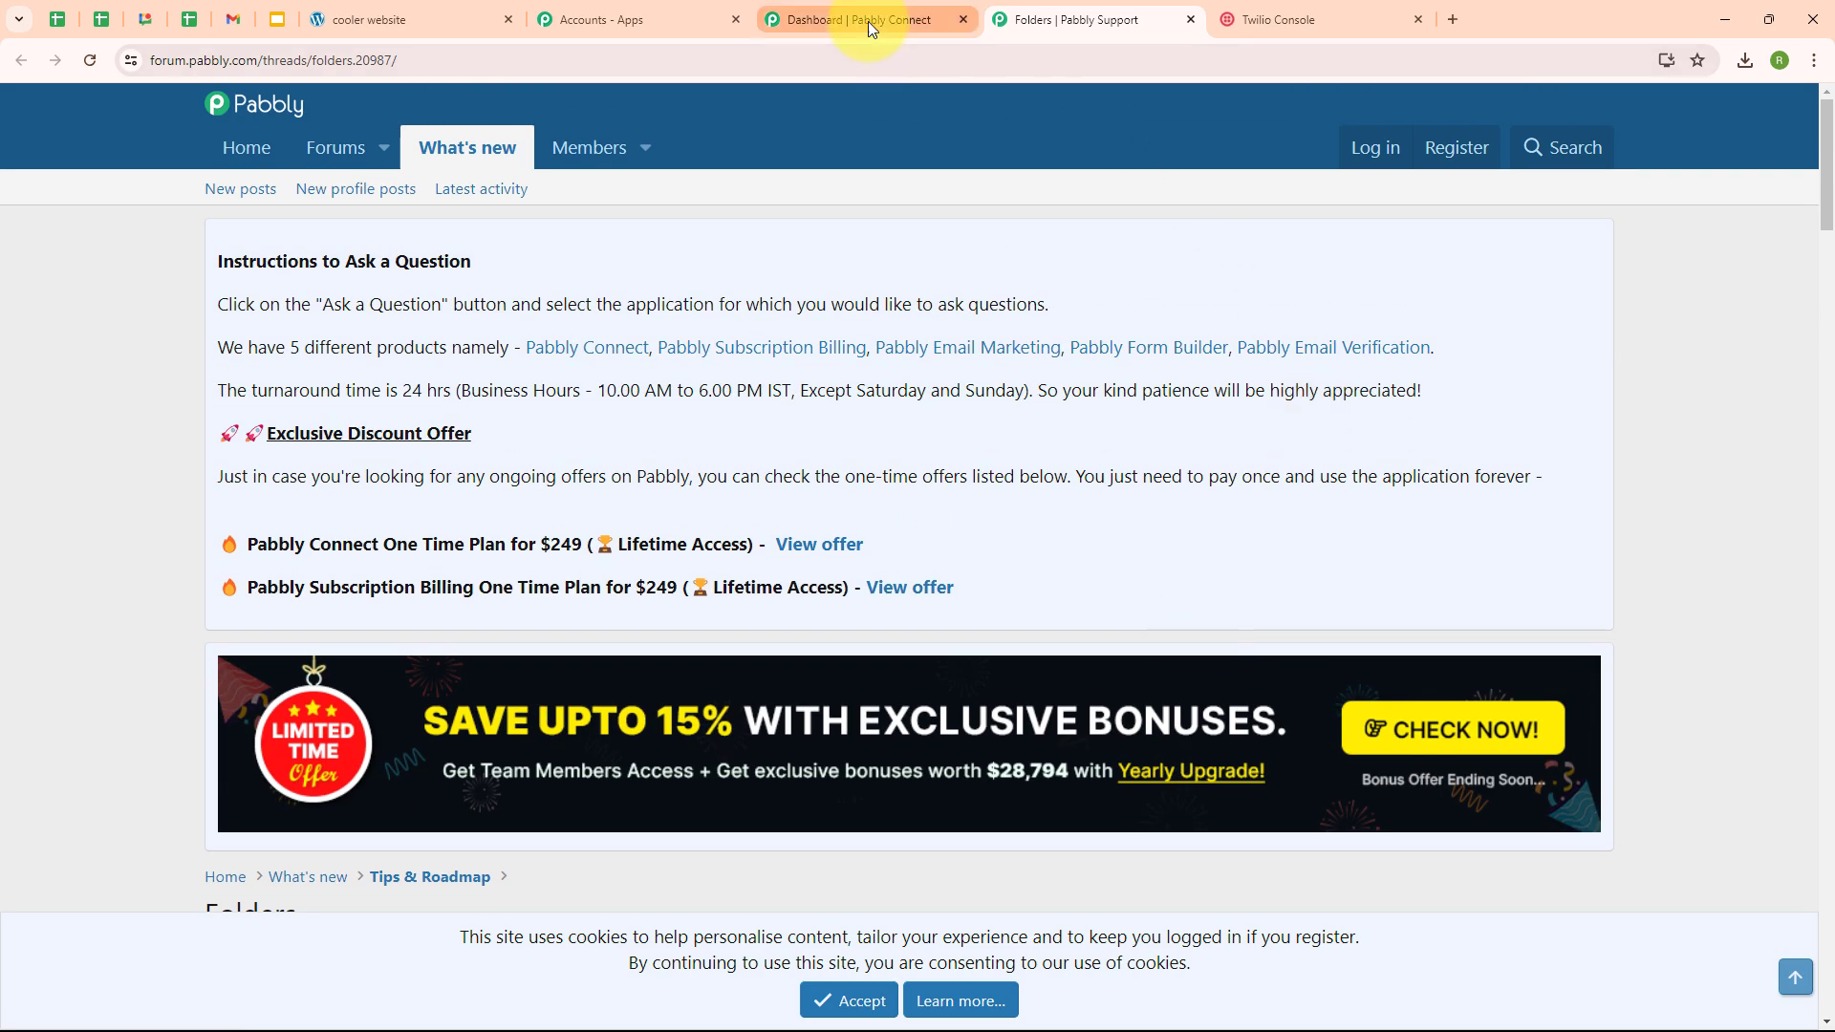
left_click(868, 21)
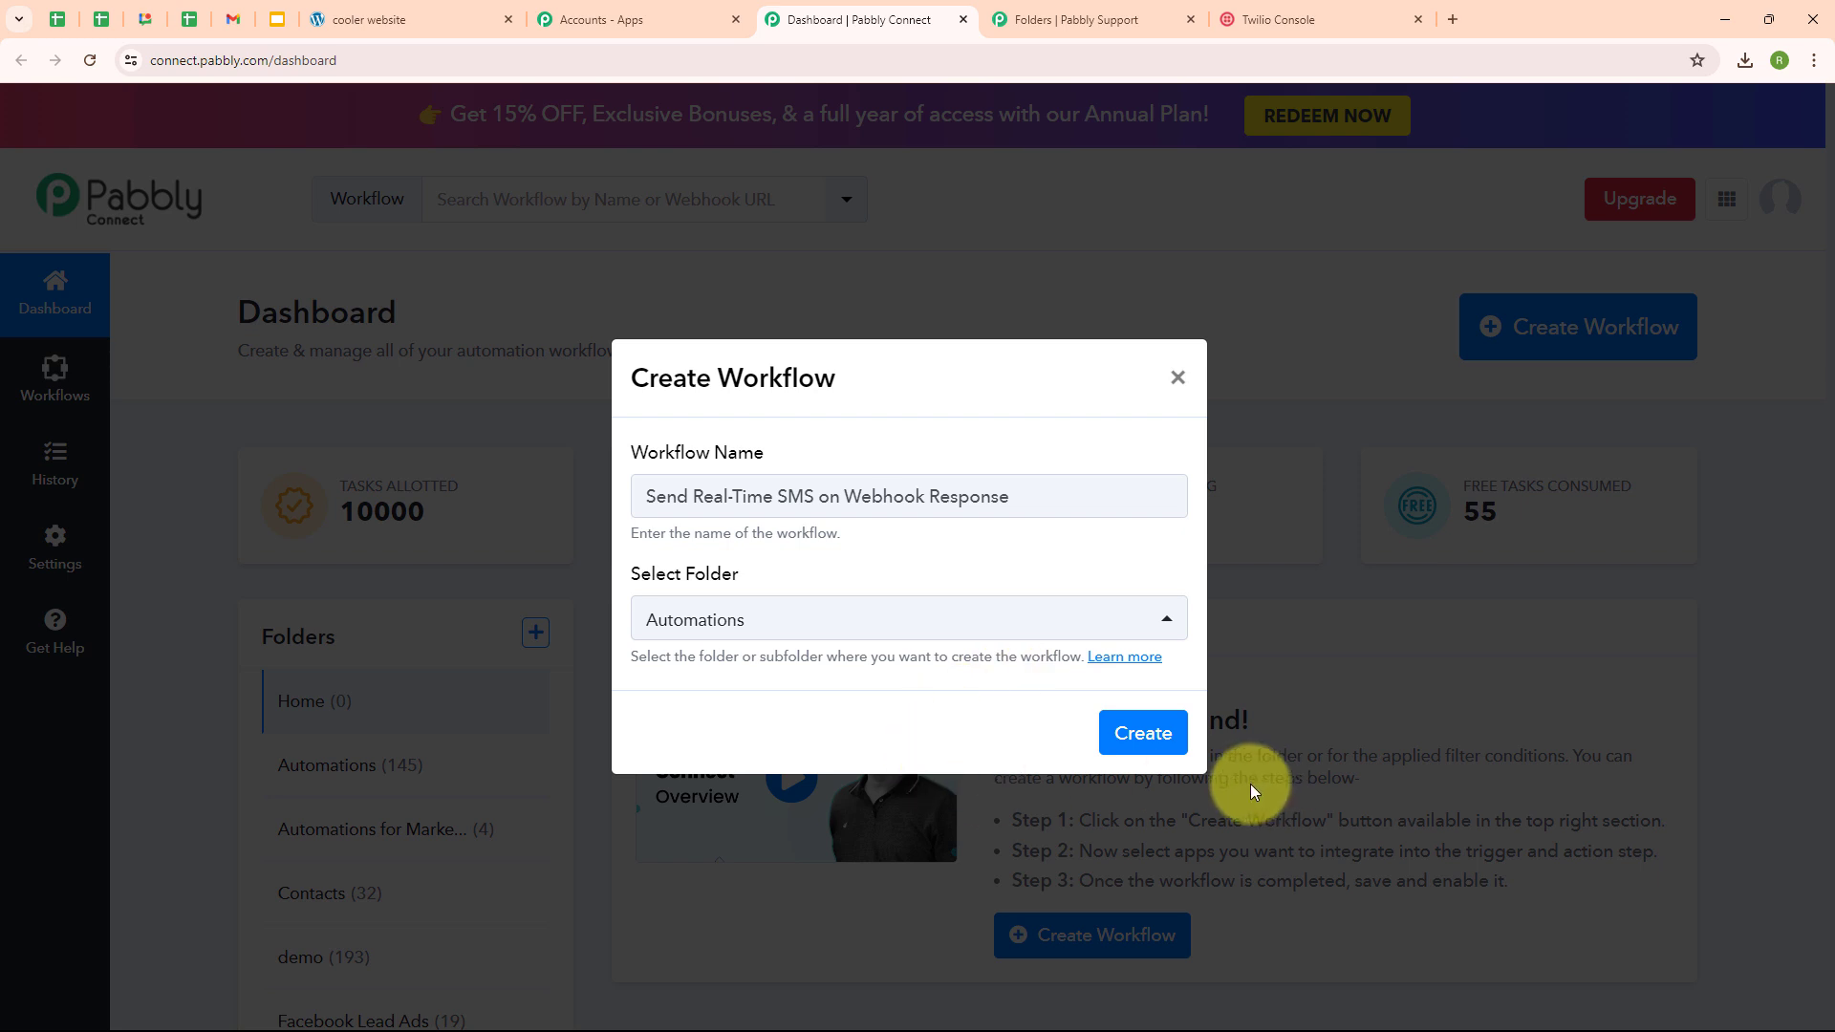
left_click(1139, 736)
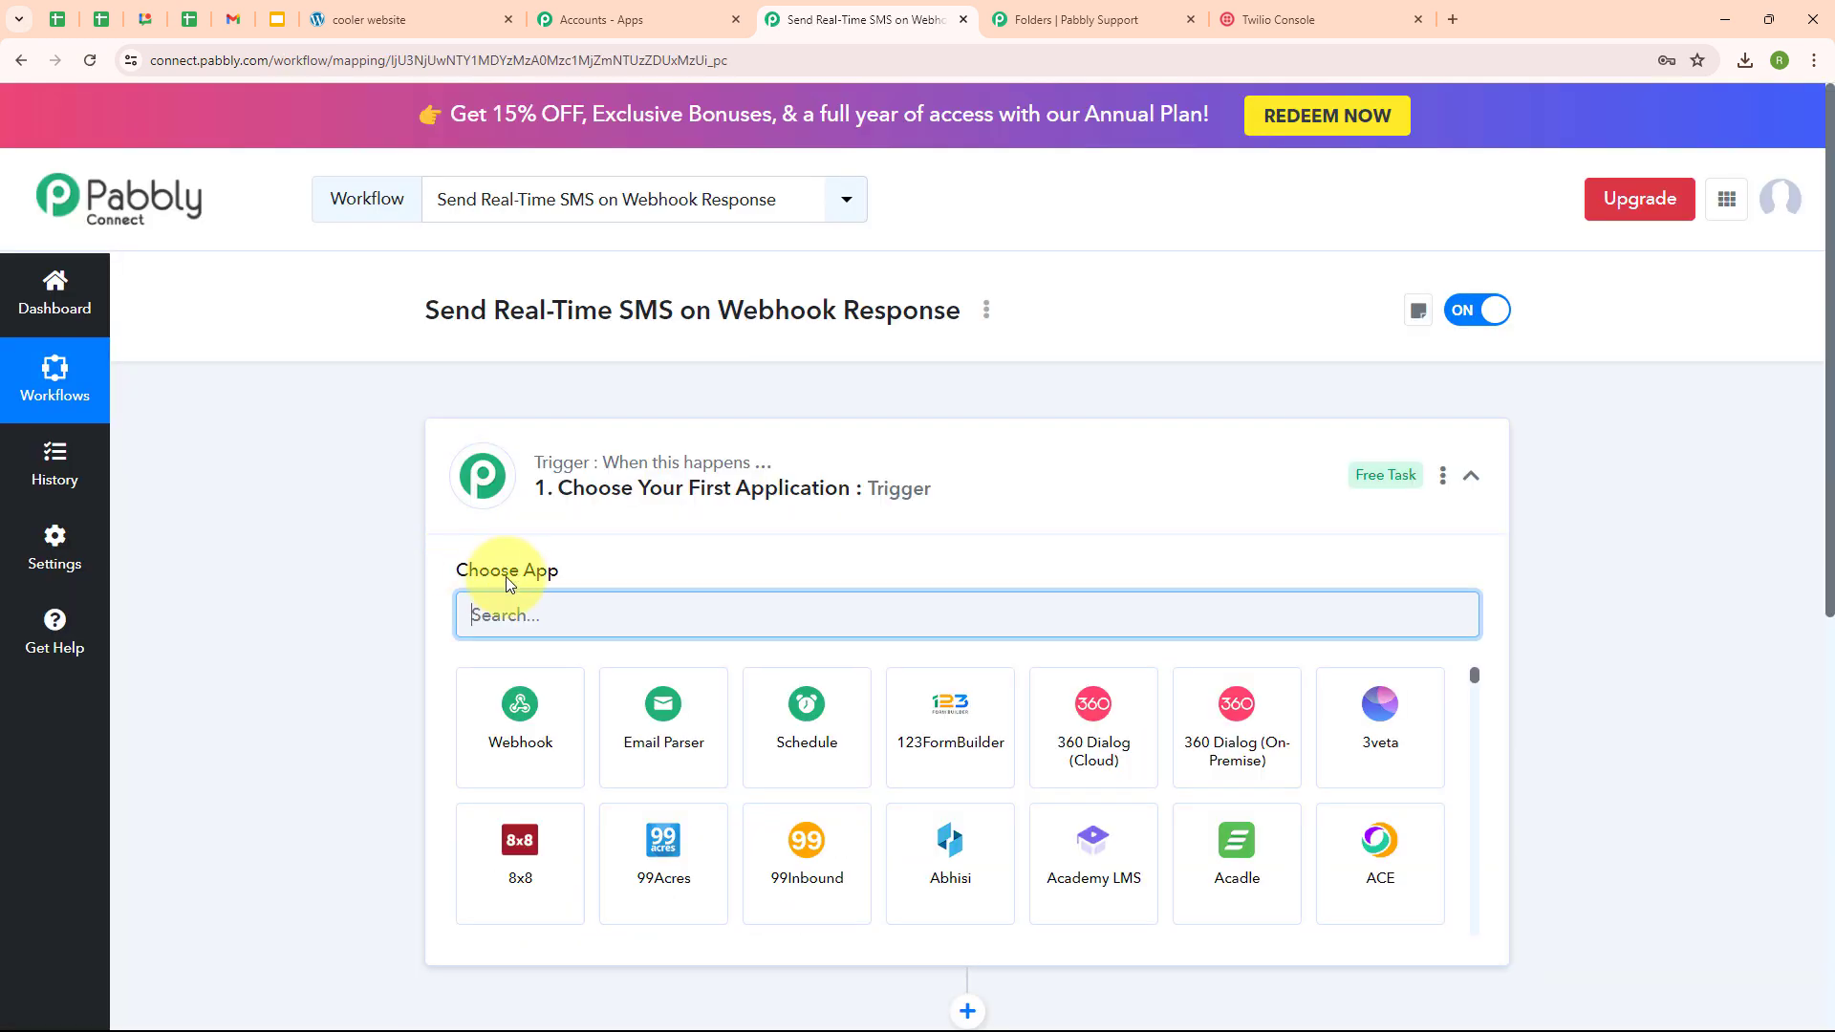
- Set the trigger app to Webhook by Pabbly with the Catch Webhook (Preferred) event
left_click(1471, 476)
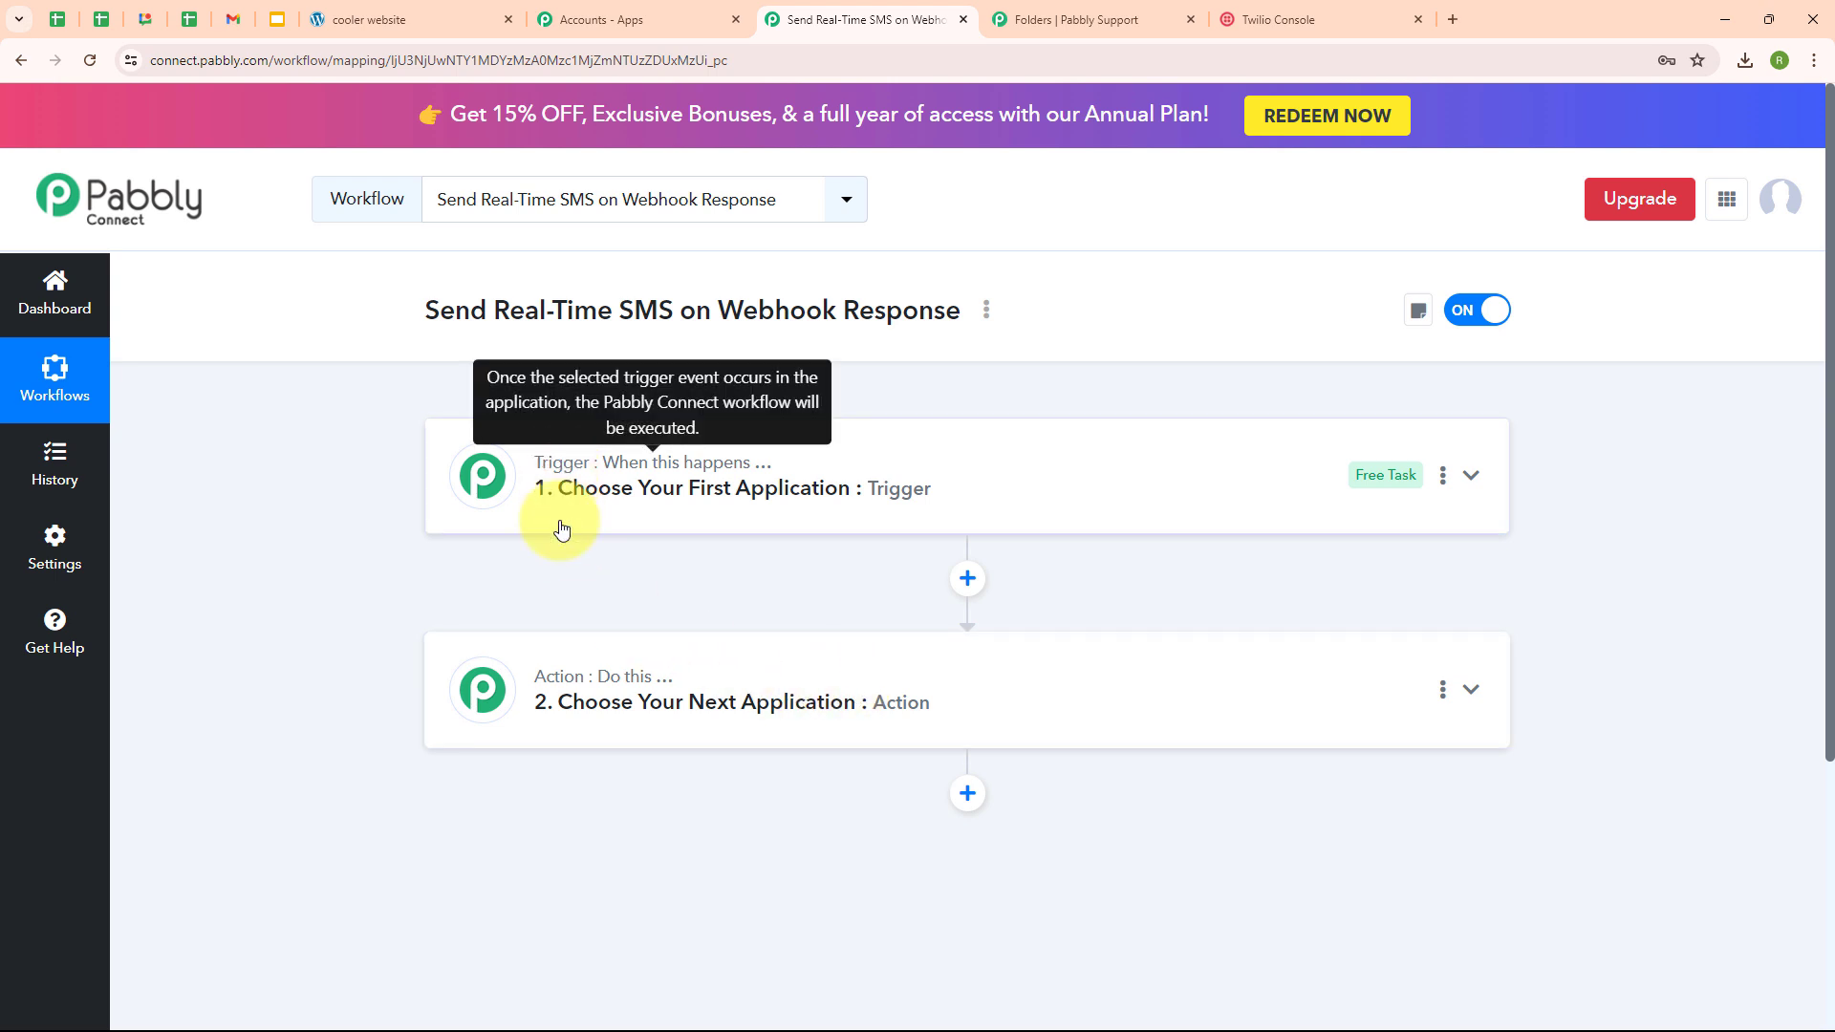
mouse_move(550, 693)
mouse_move(485, 495)
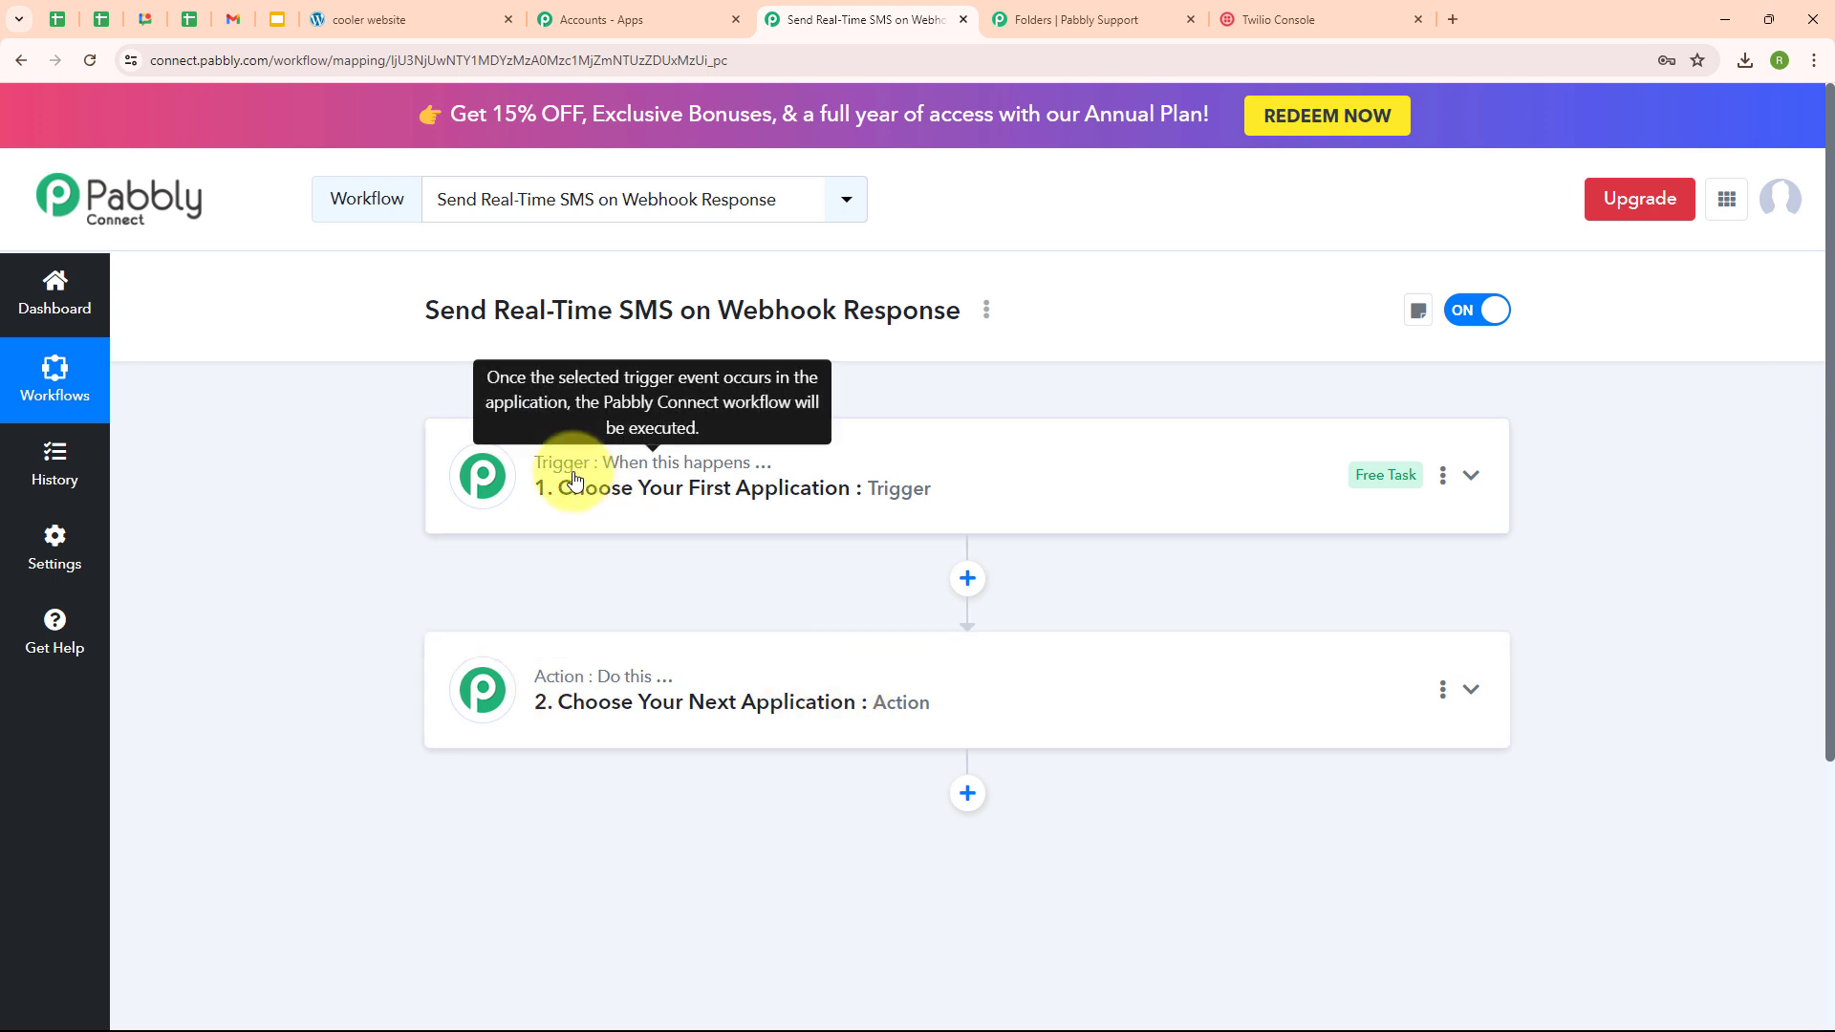
mouse_move(608, 673)
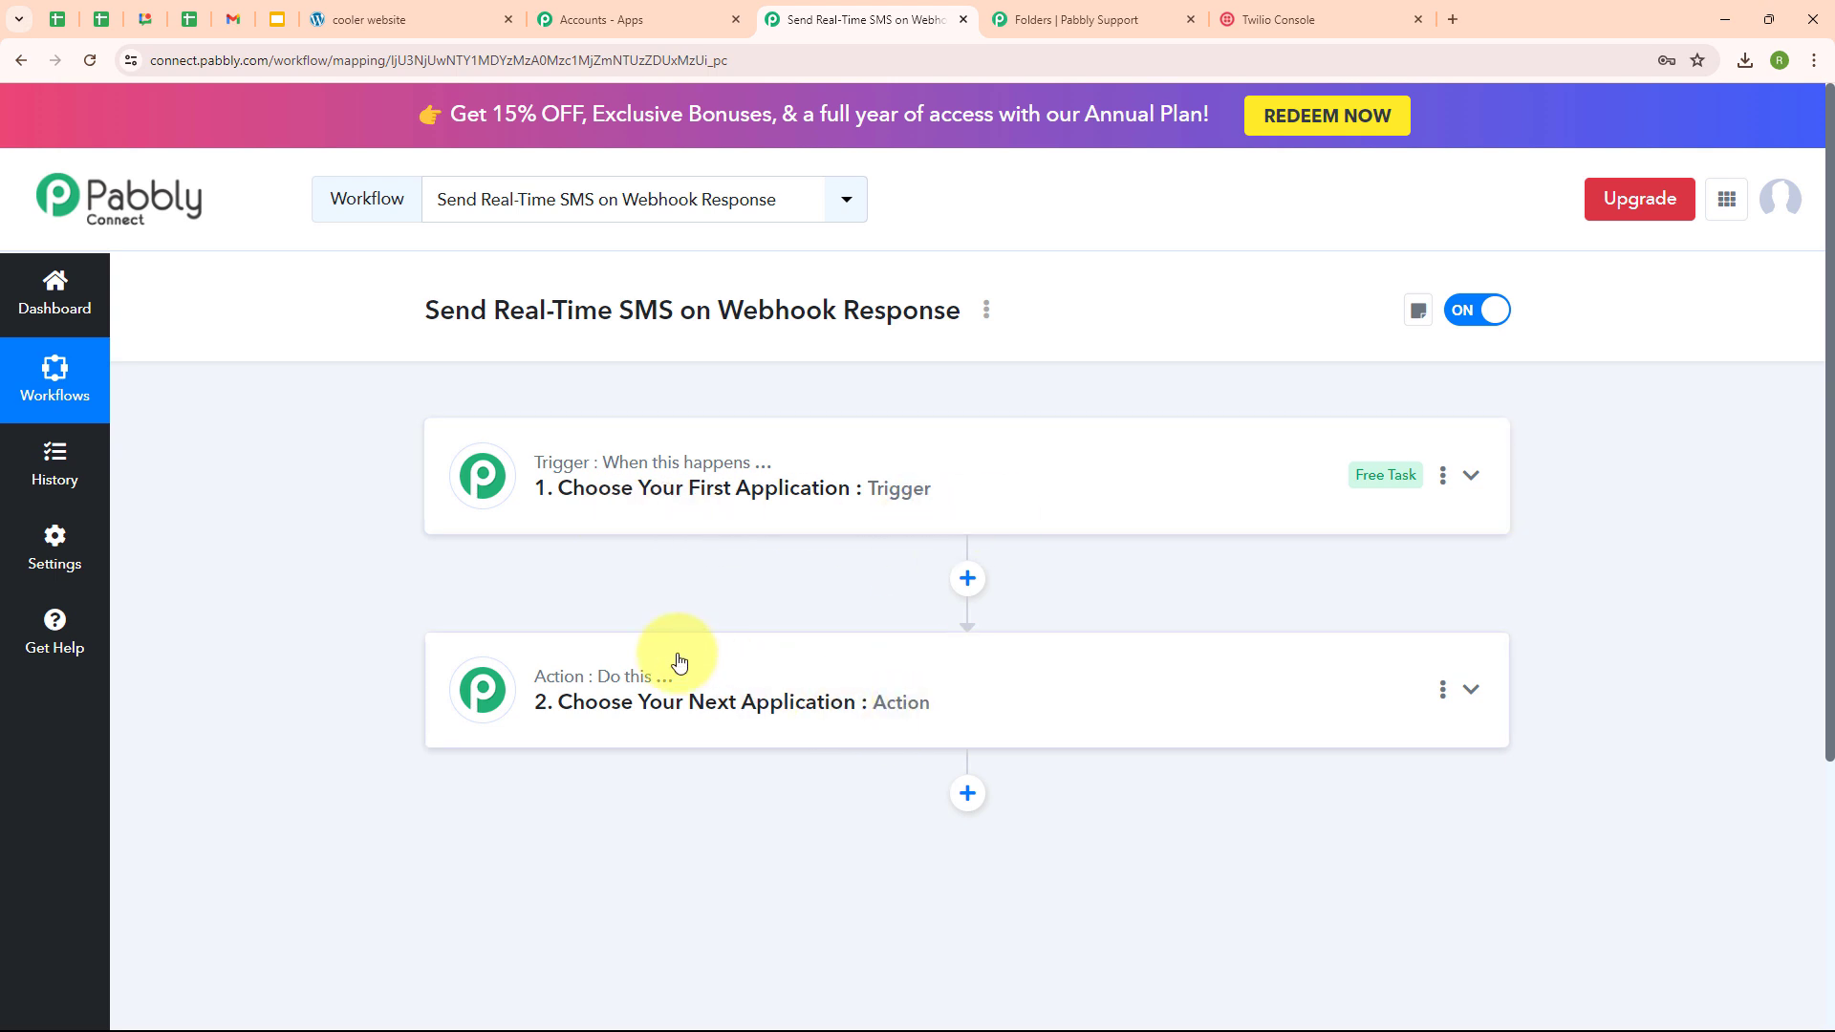
left_click(1472, 477)
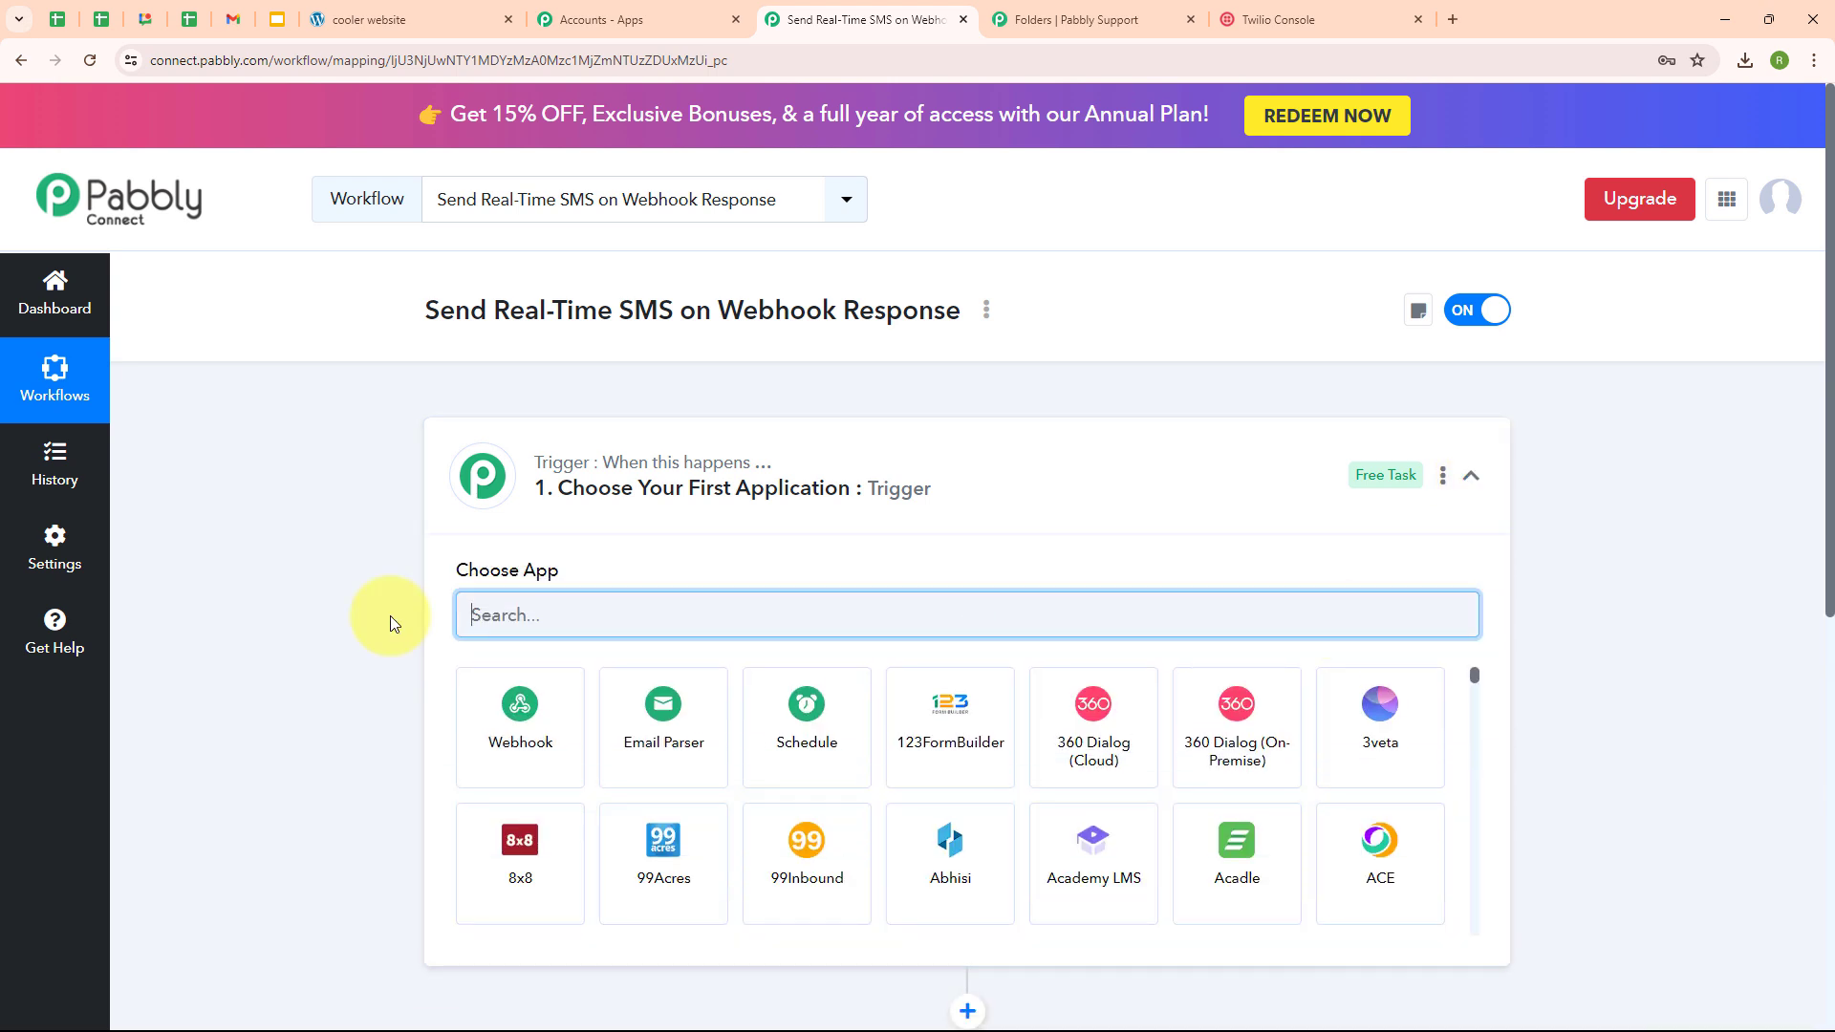
type("web")
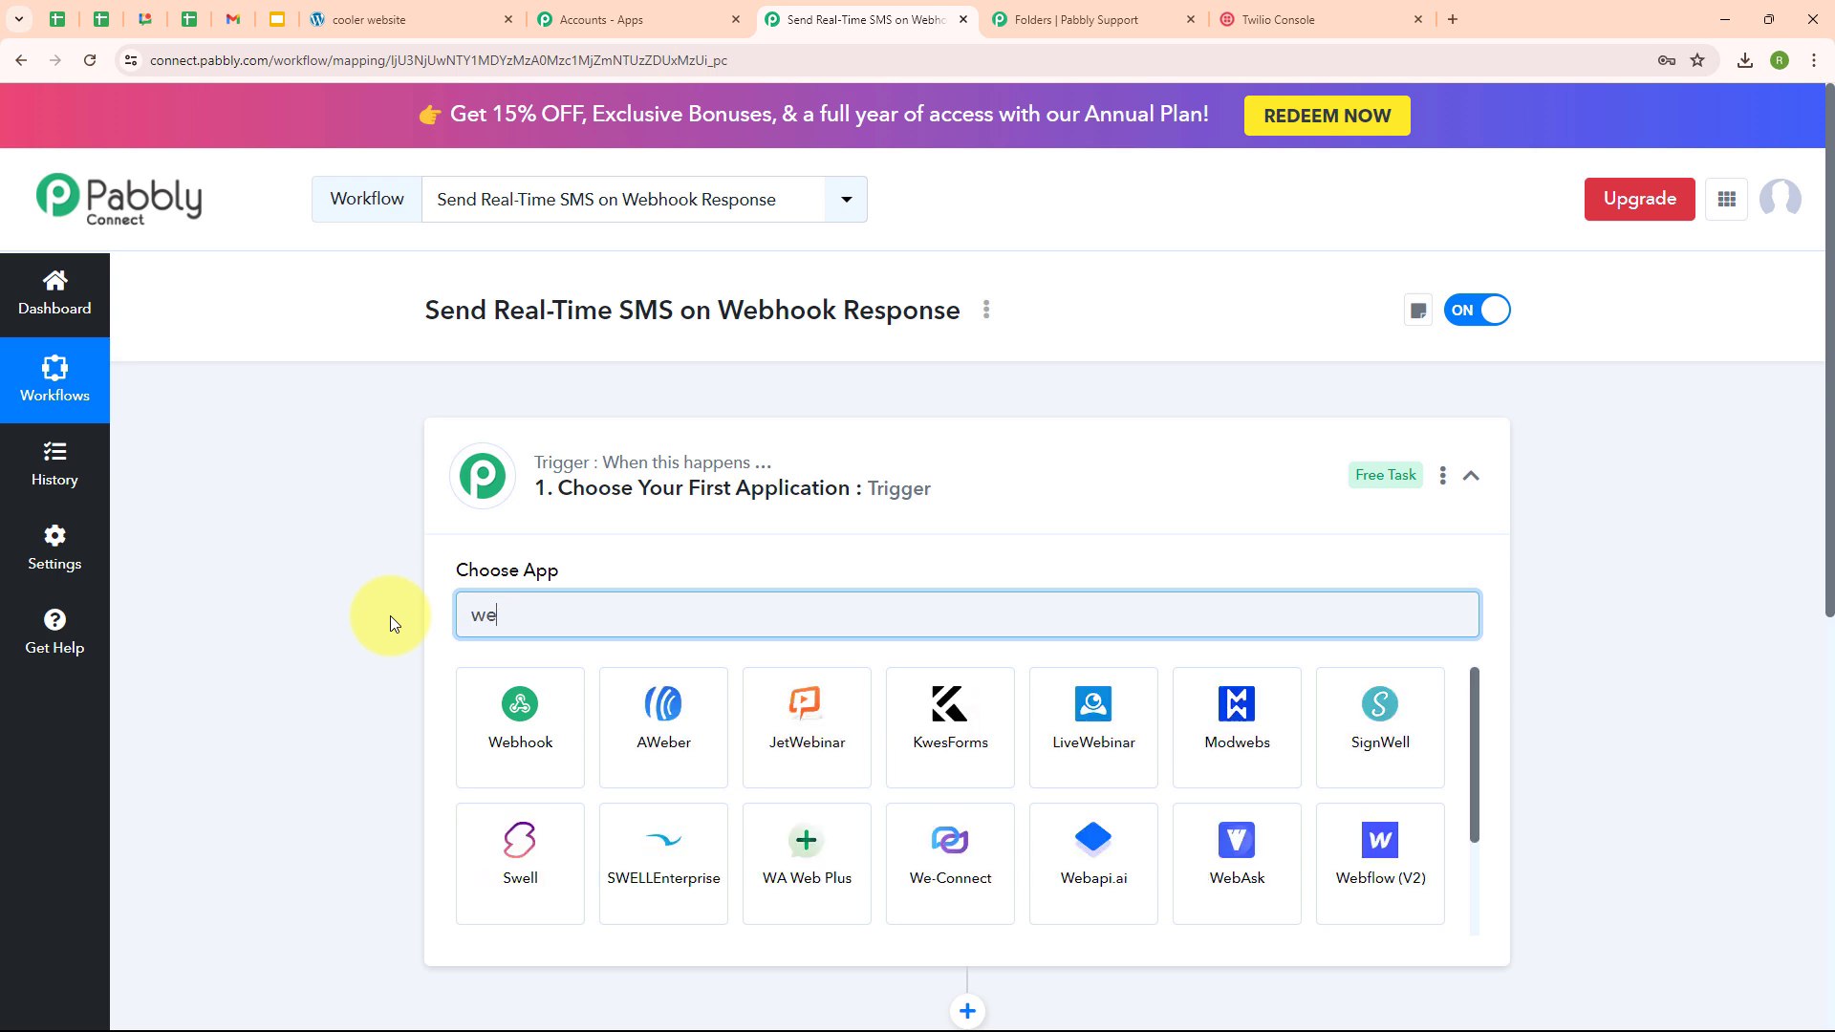
left_click(484, 712)
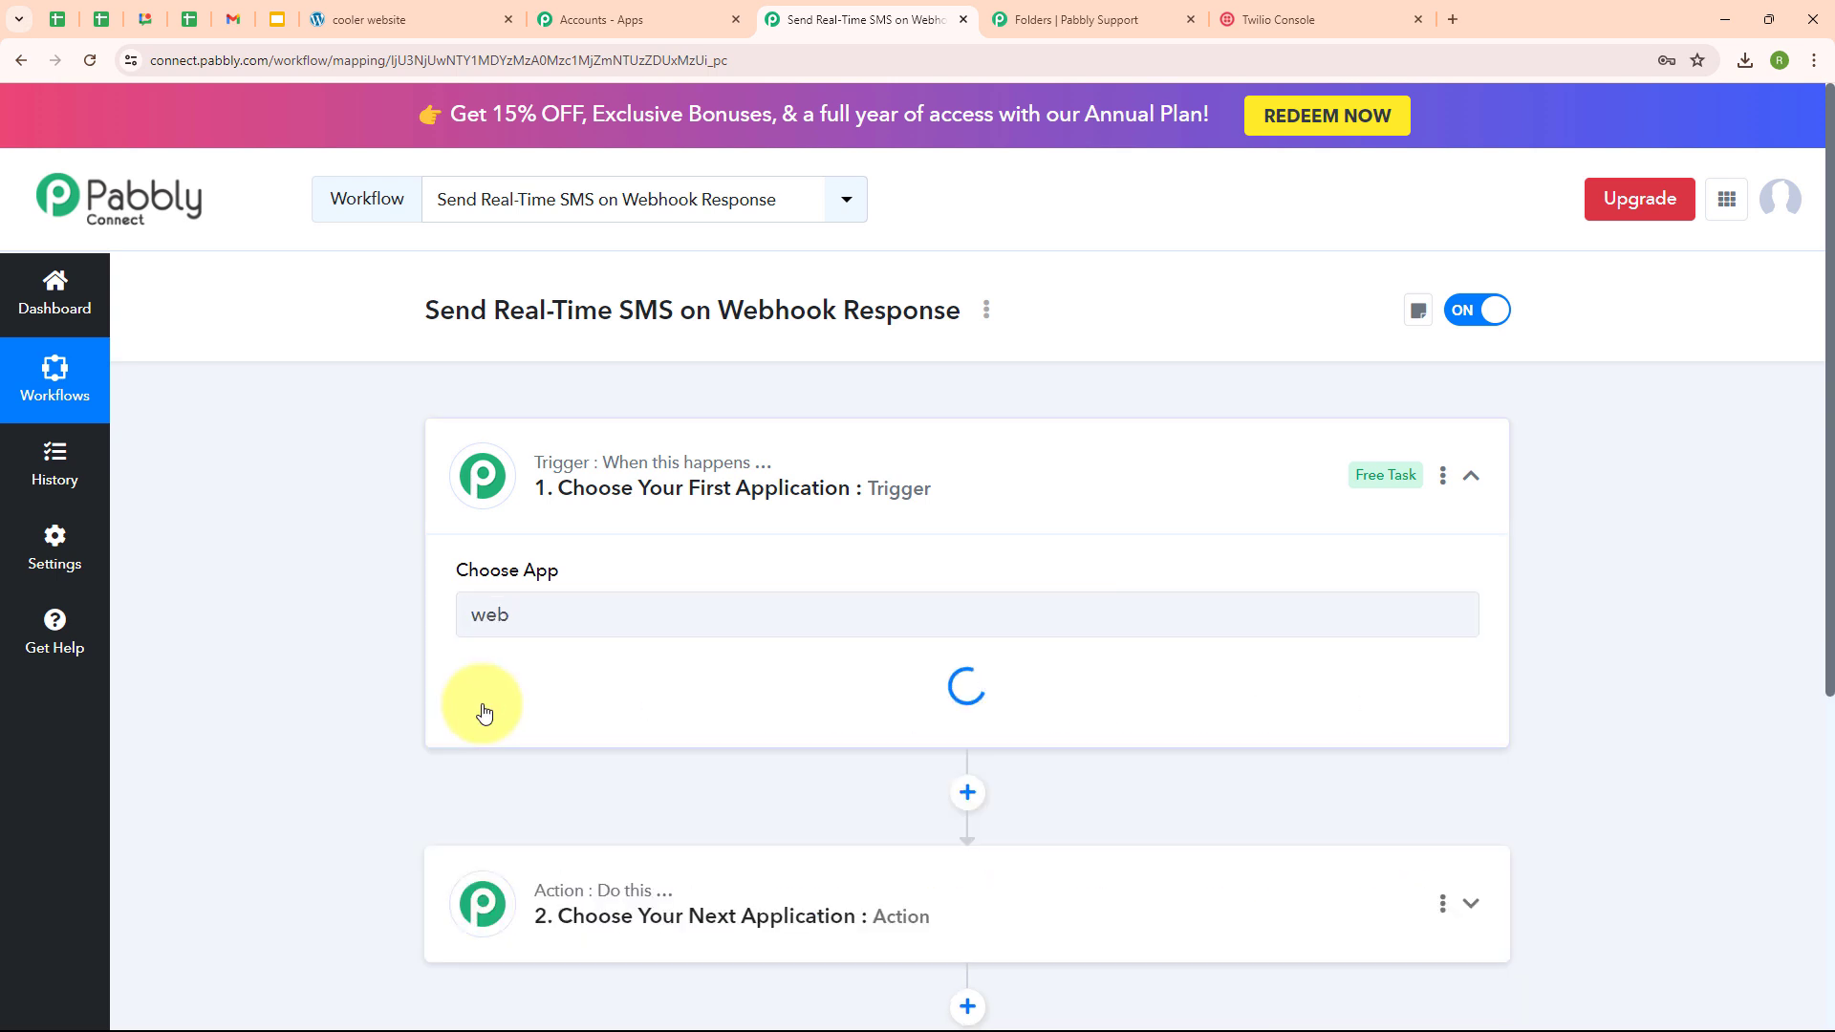
left_click(485, 714)
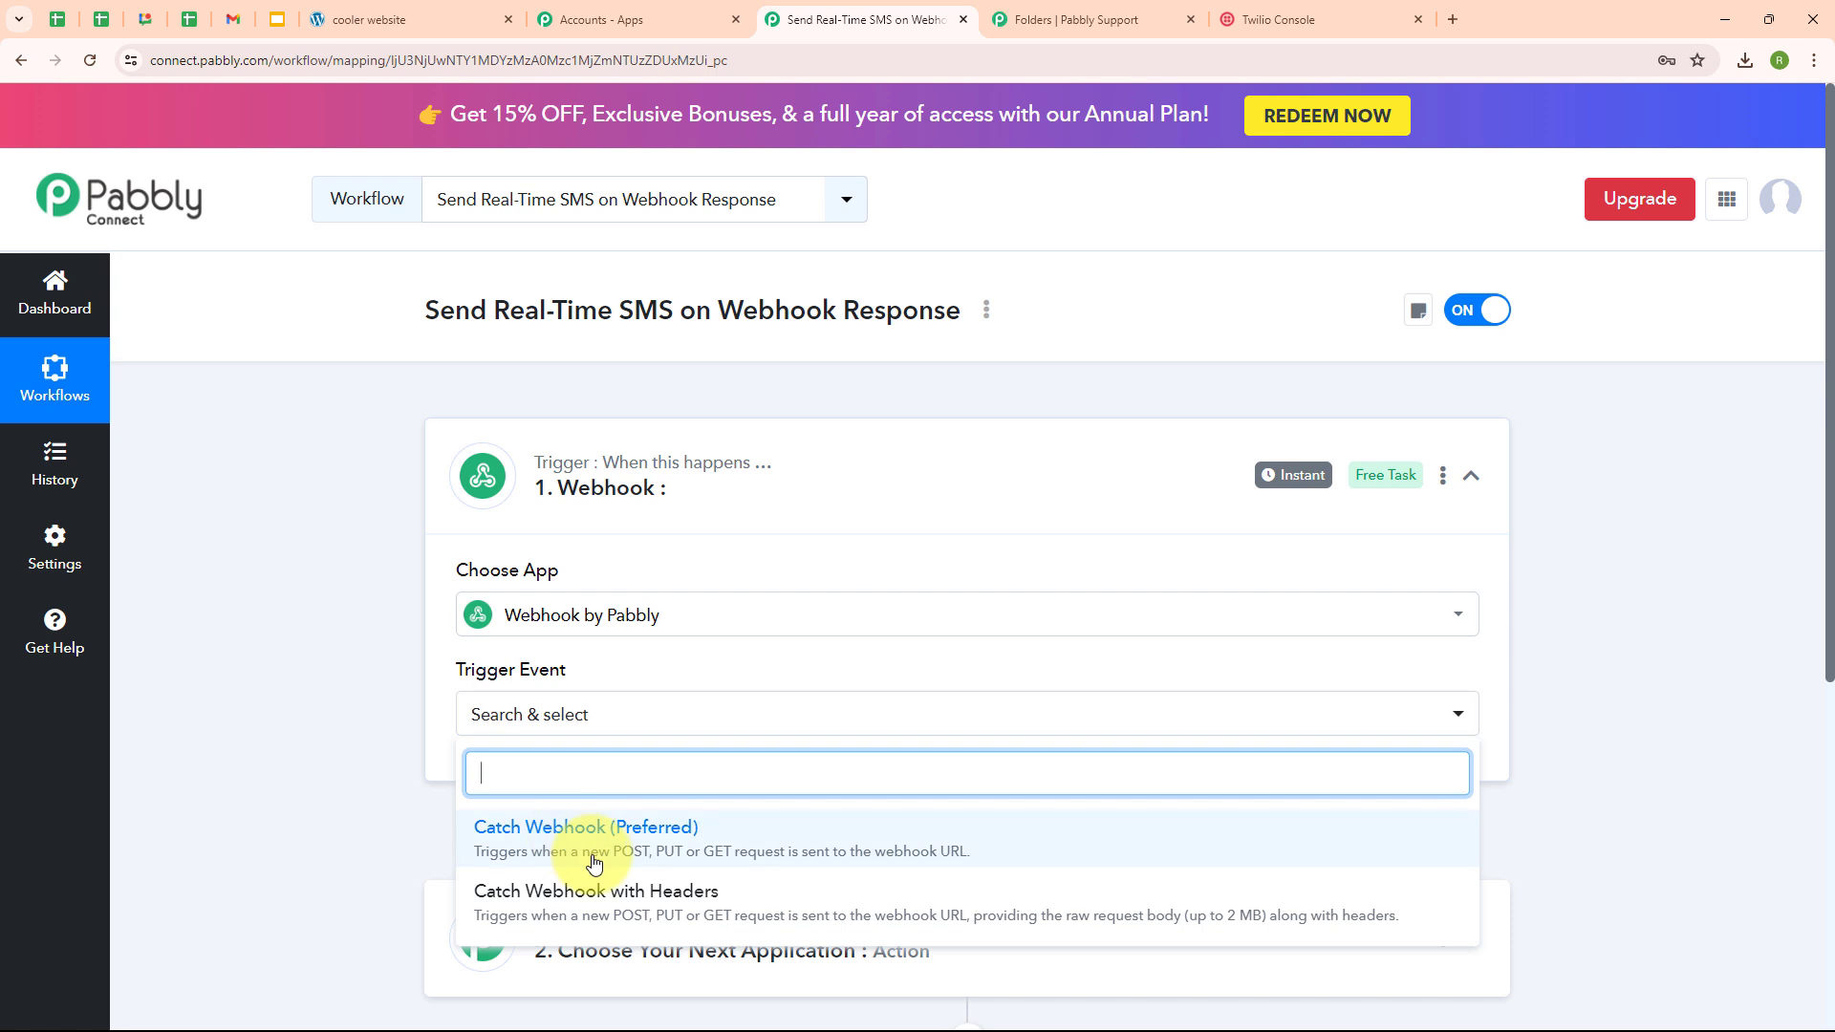
left_click(594, 861)
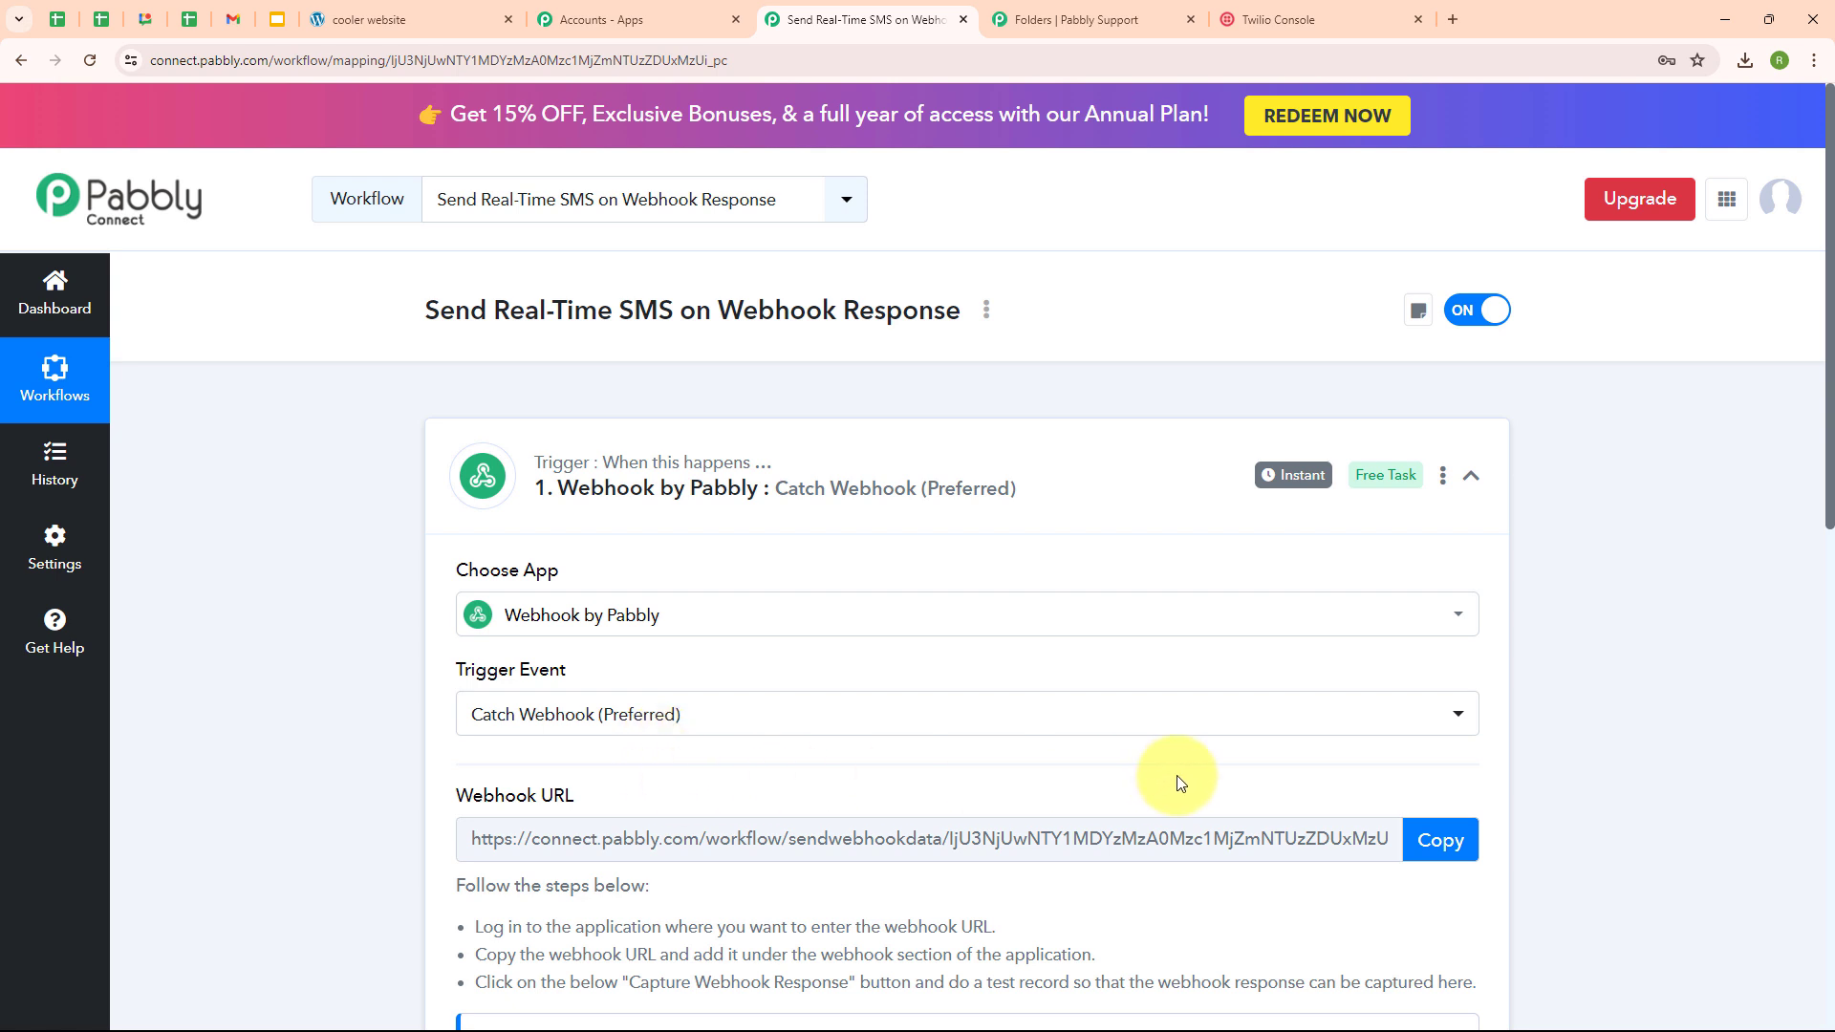
scroll(1179, 772, "down", 1)
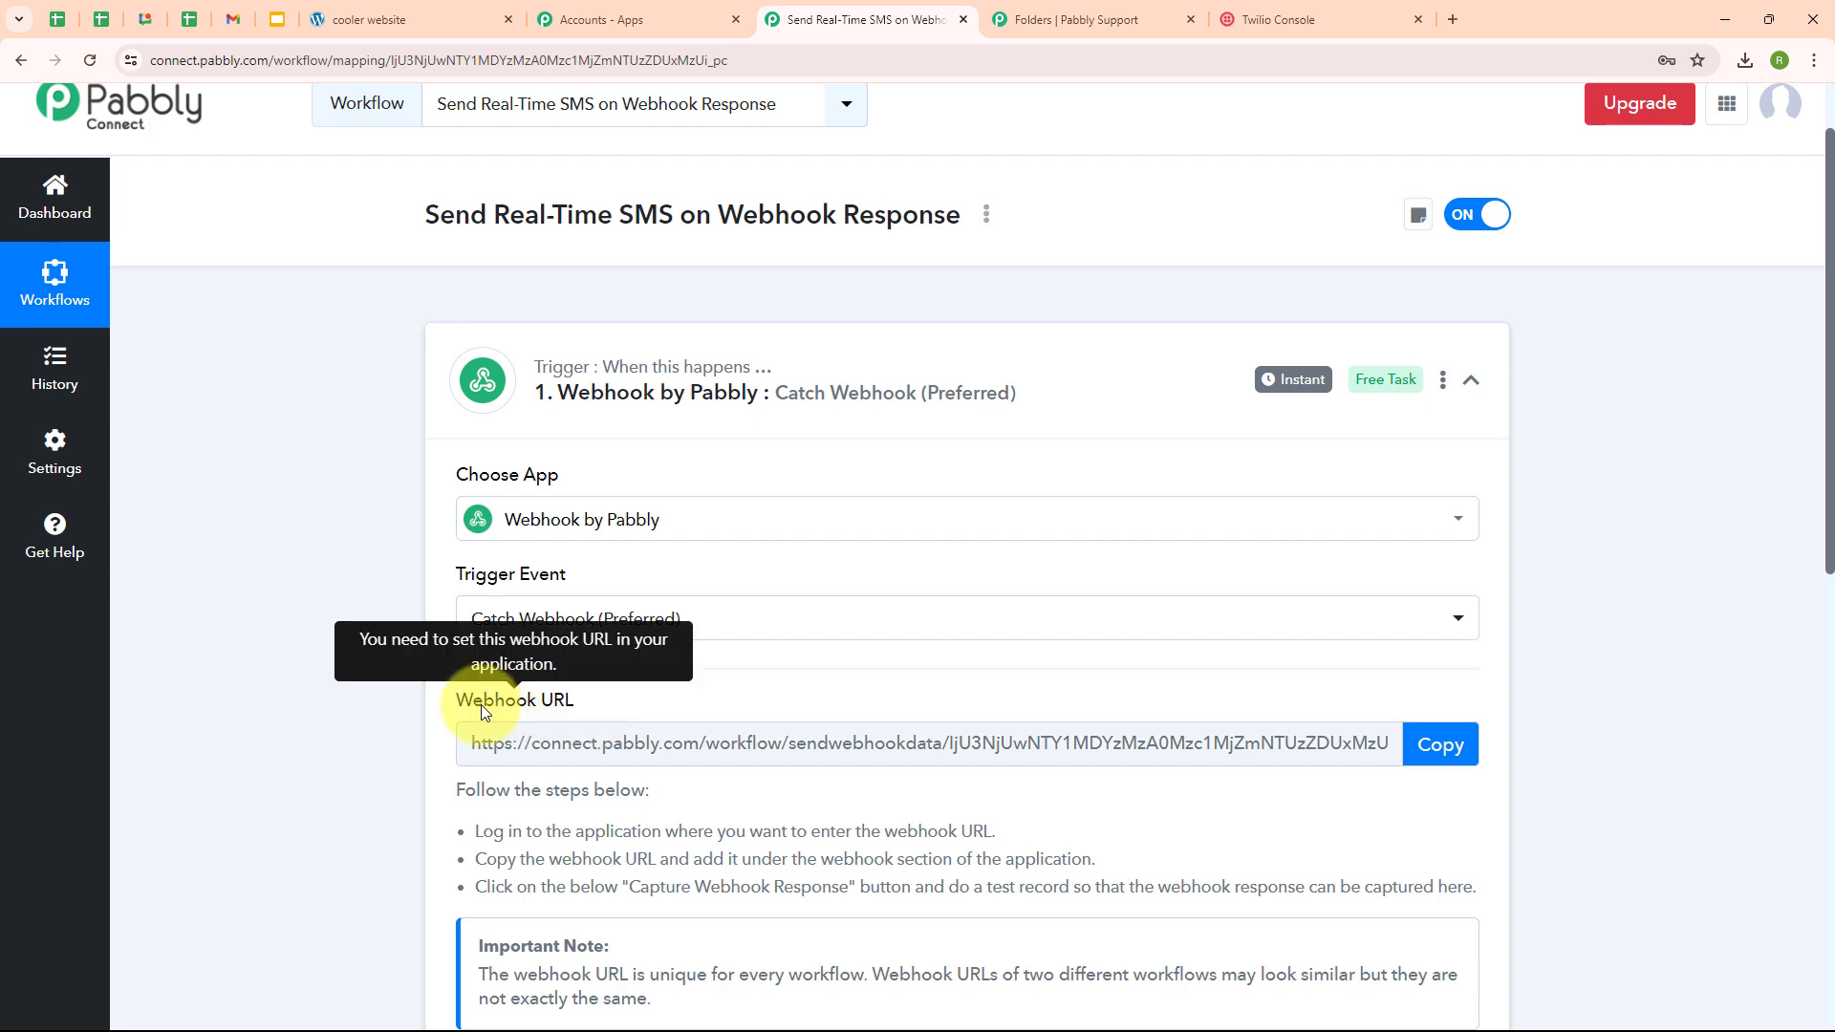
- Add a Webhook action after submit to the cooler website's Elementor form
left_click(497, 11)
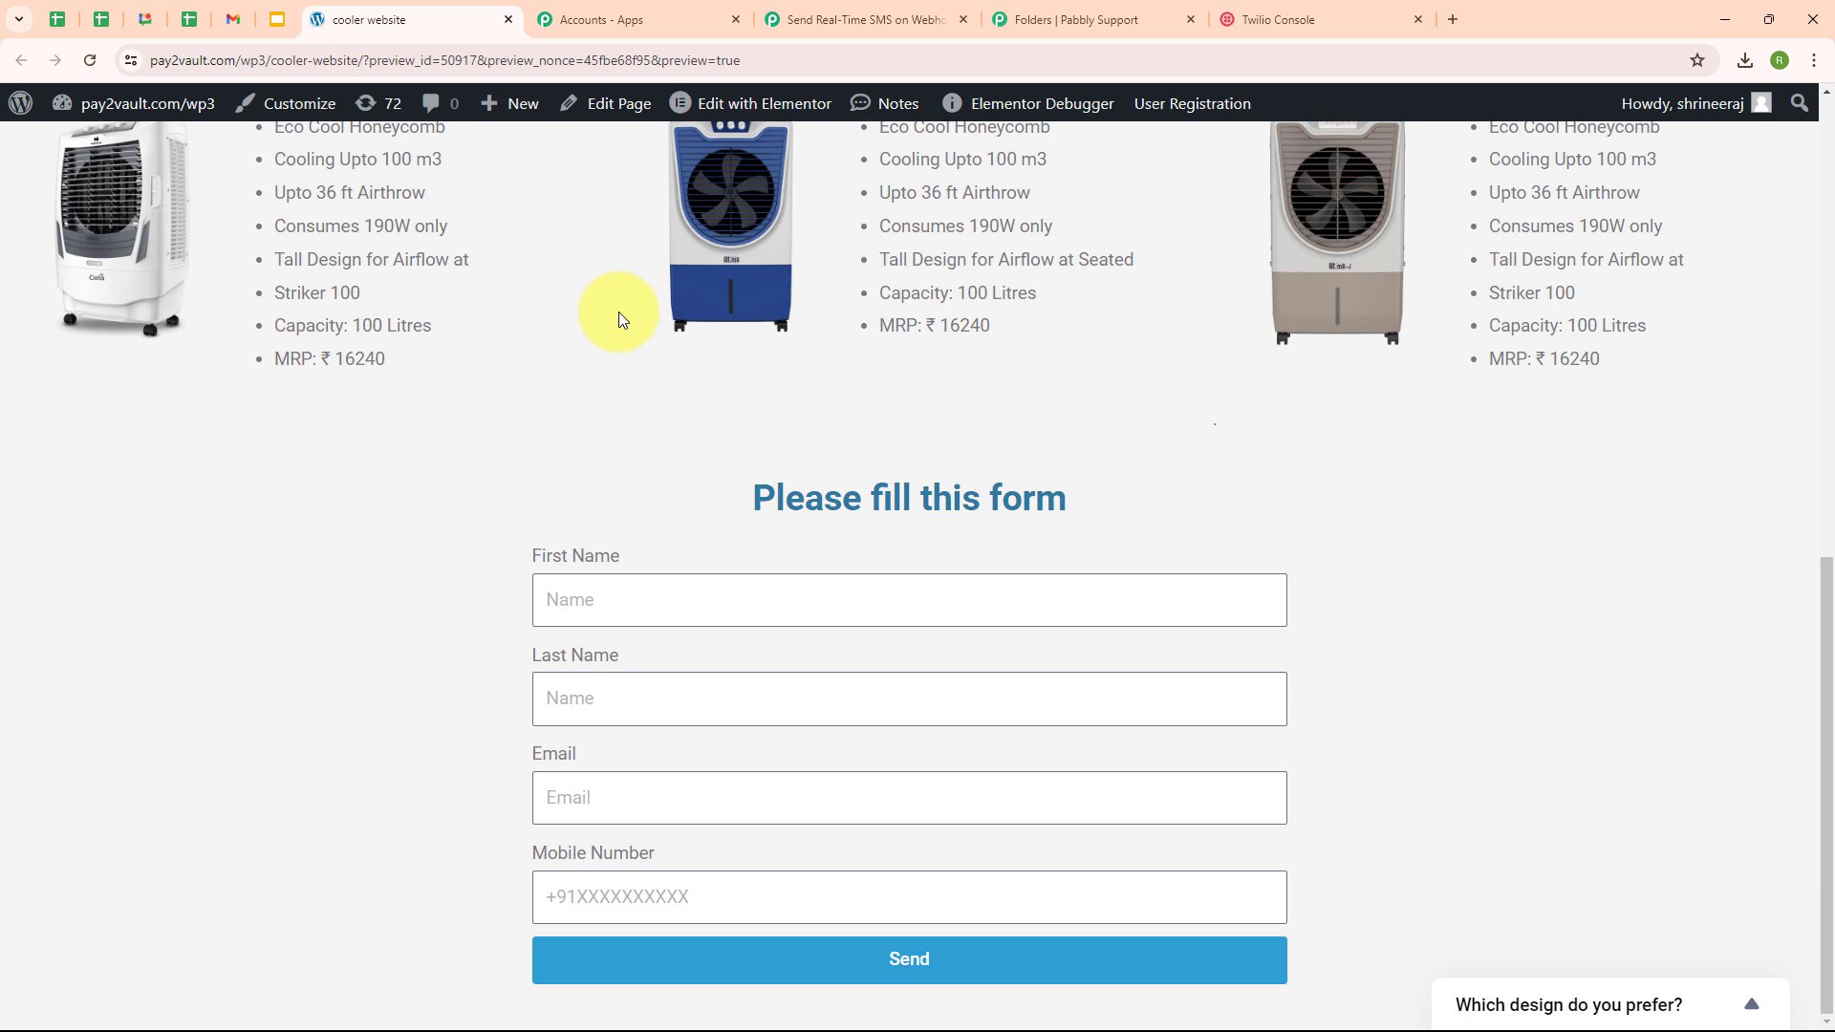
mouse_move(741, 110)
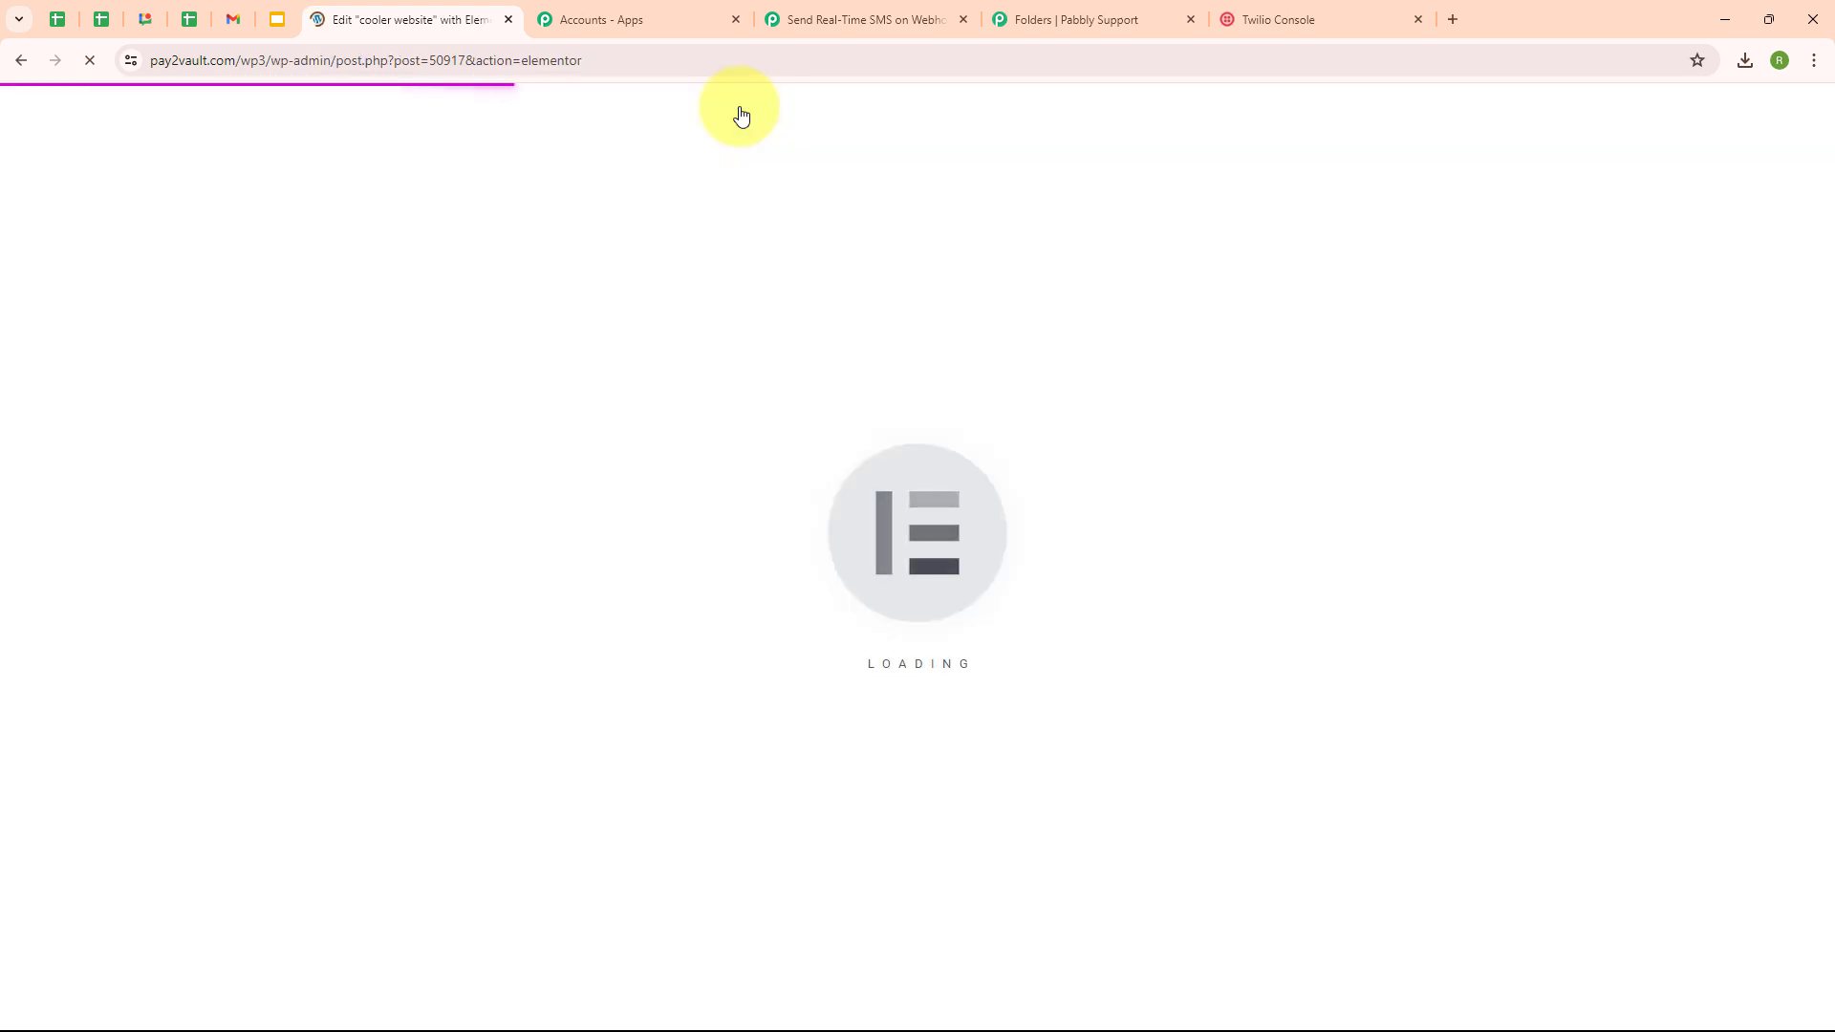
scroll(1249, 675, "down", 10)
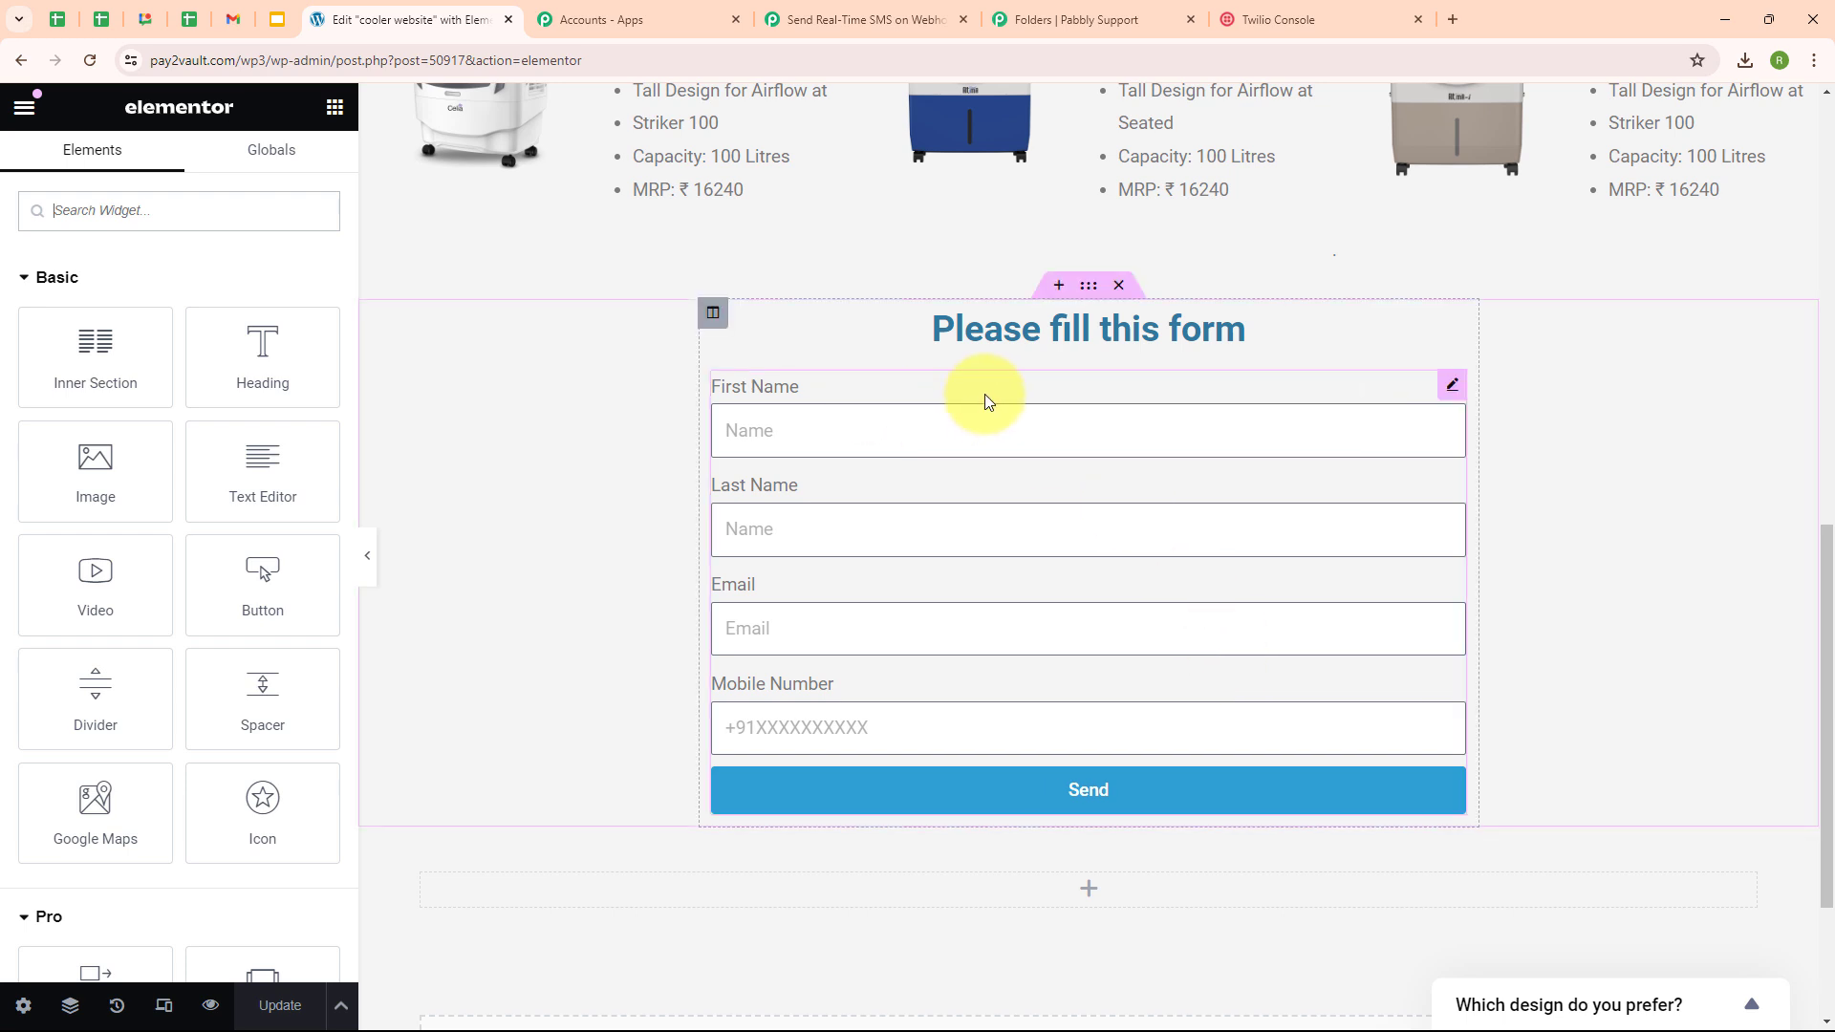
left_click(984, 394)
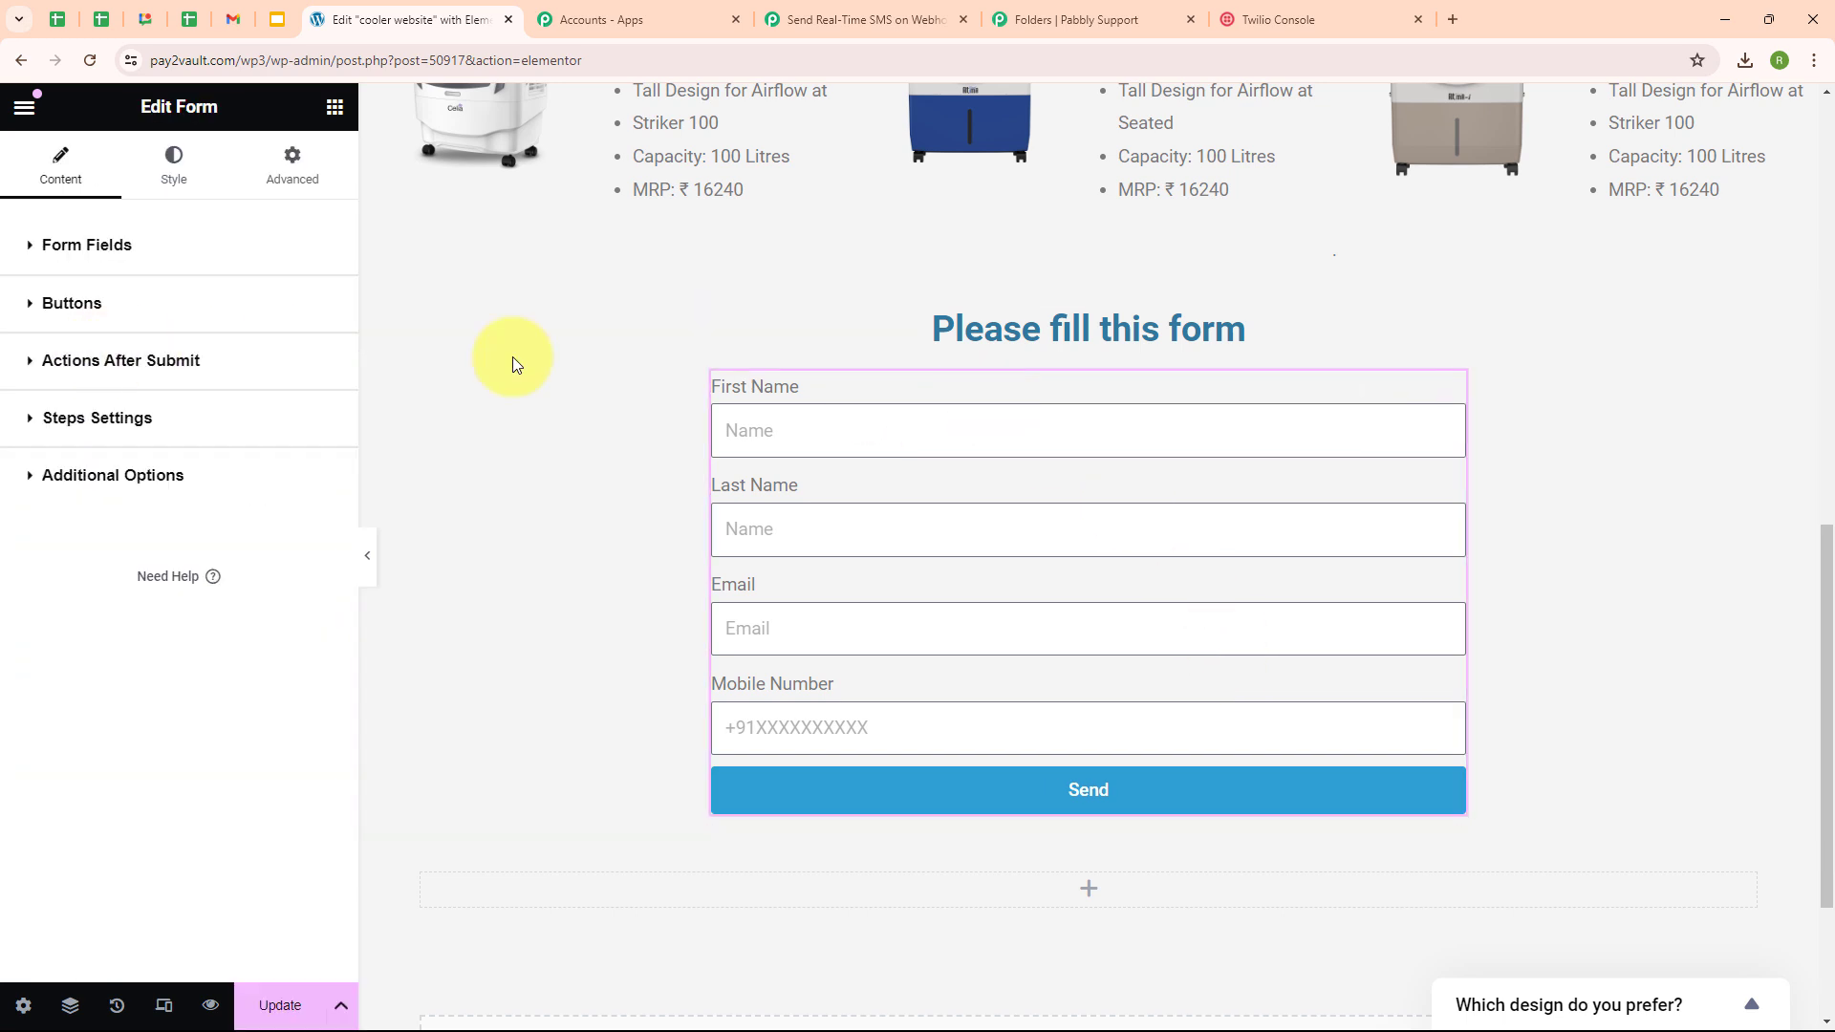
left_click(110, 369)
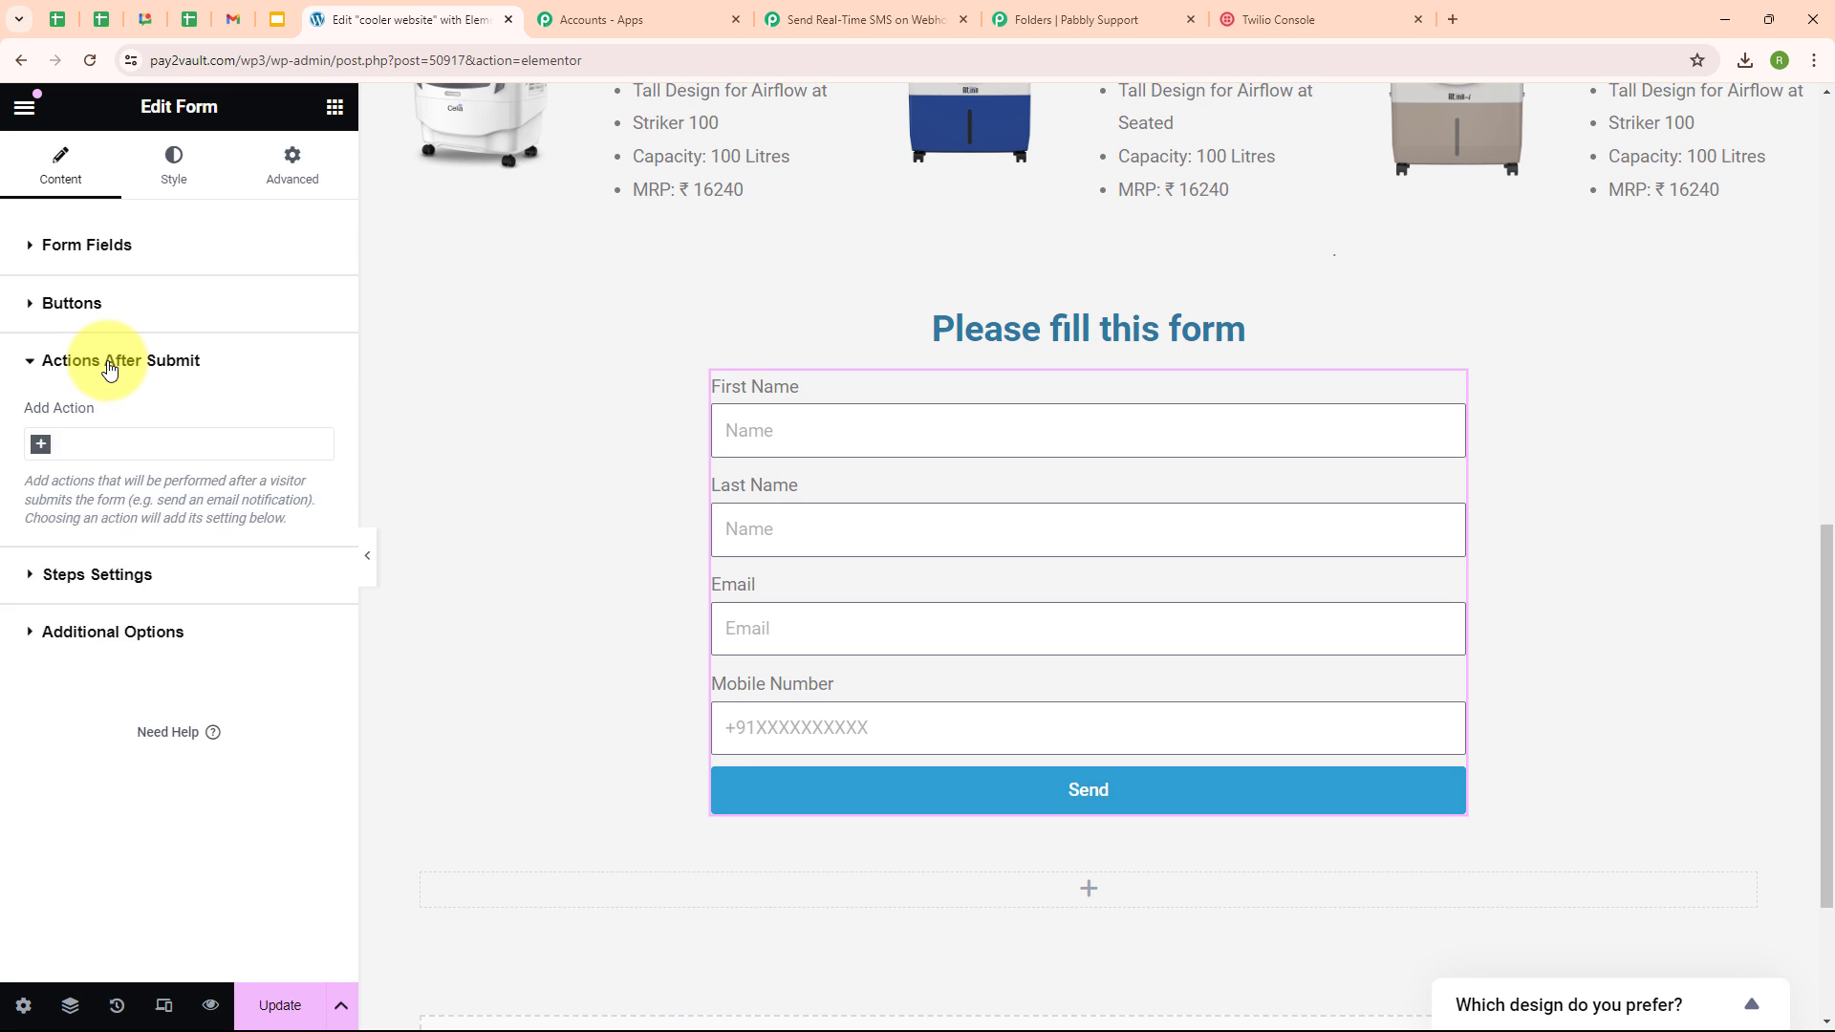
left_click(41, 451)
type("web")
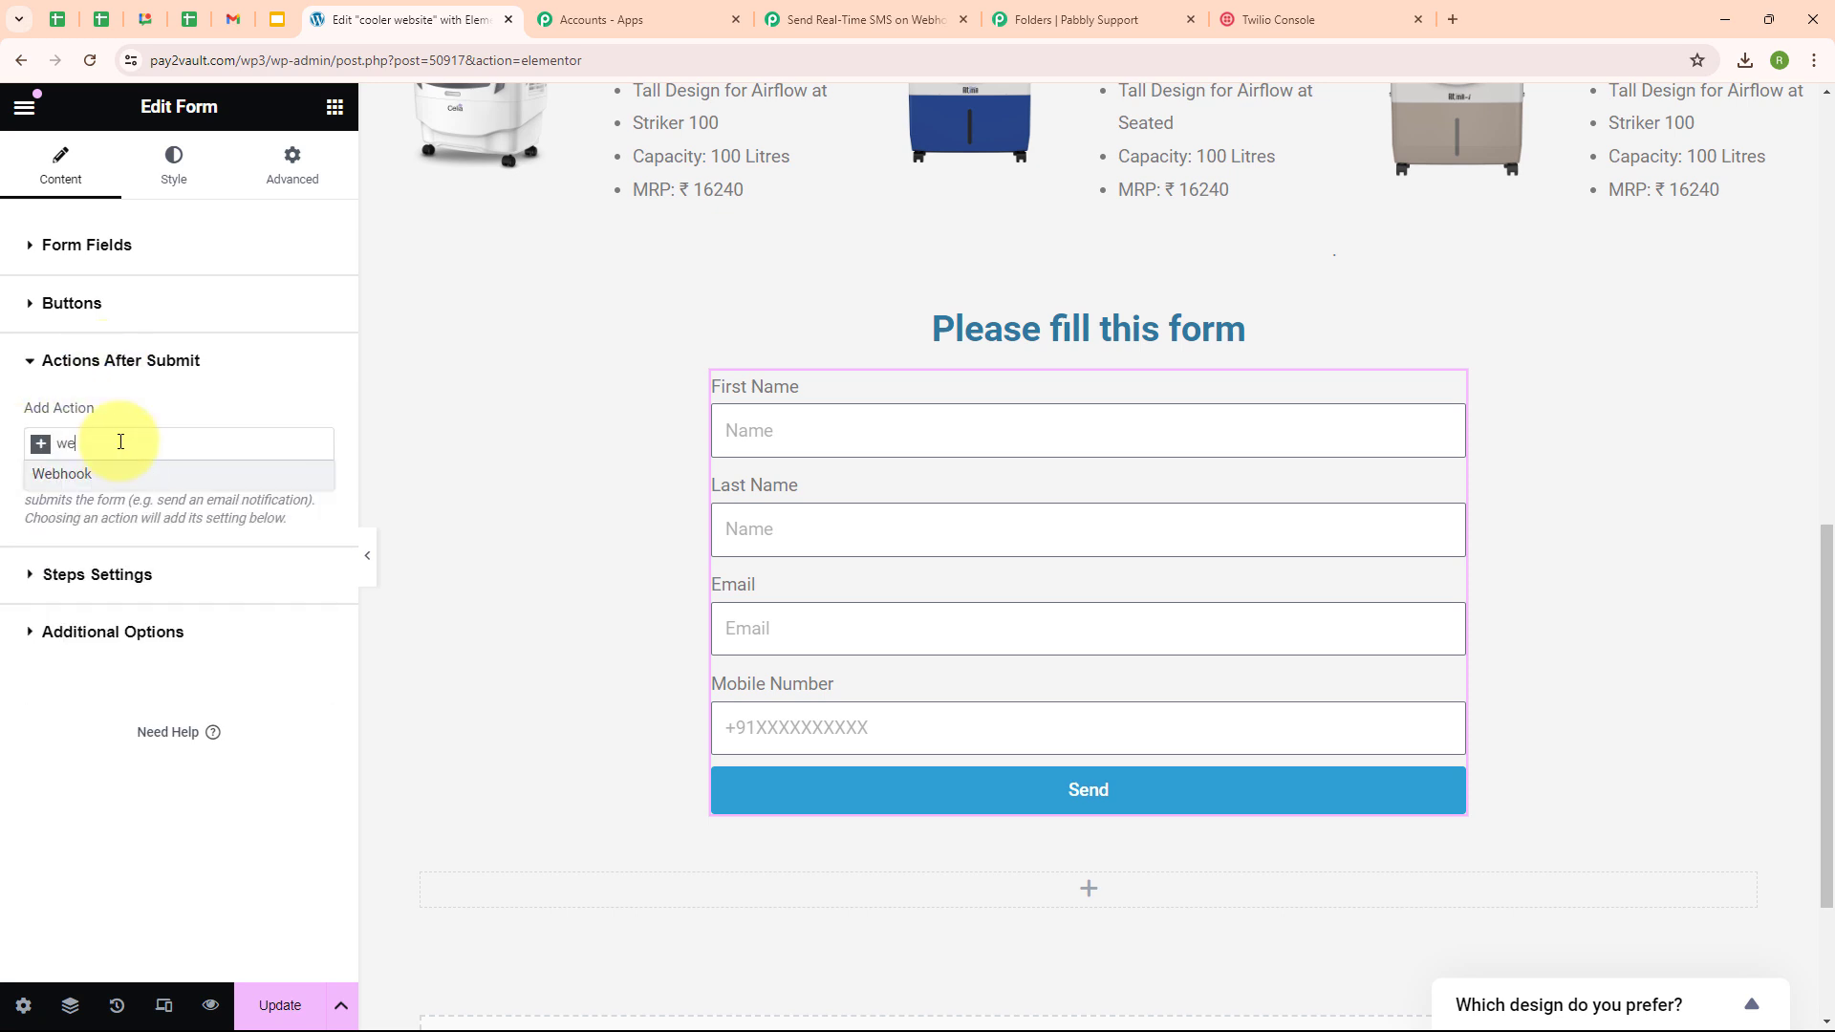
left_click(107, 478)
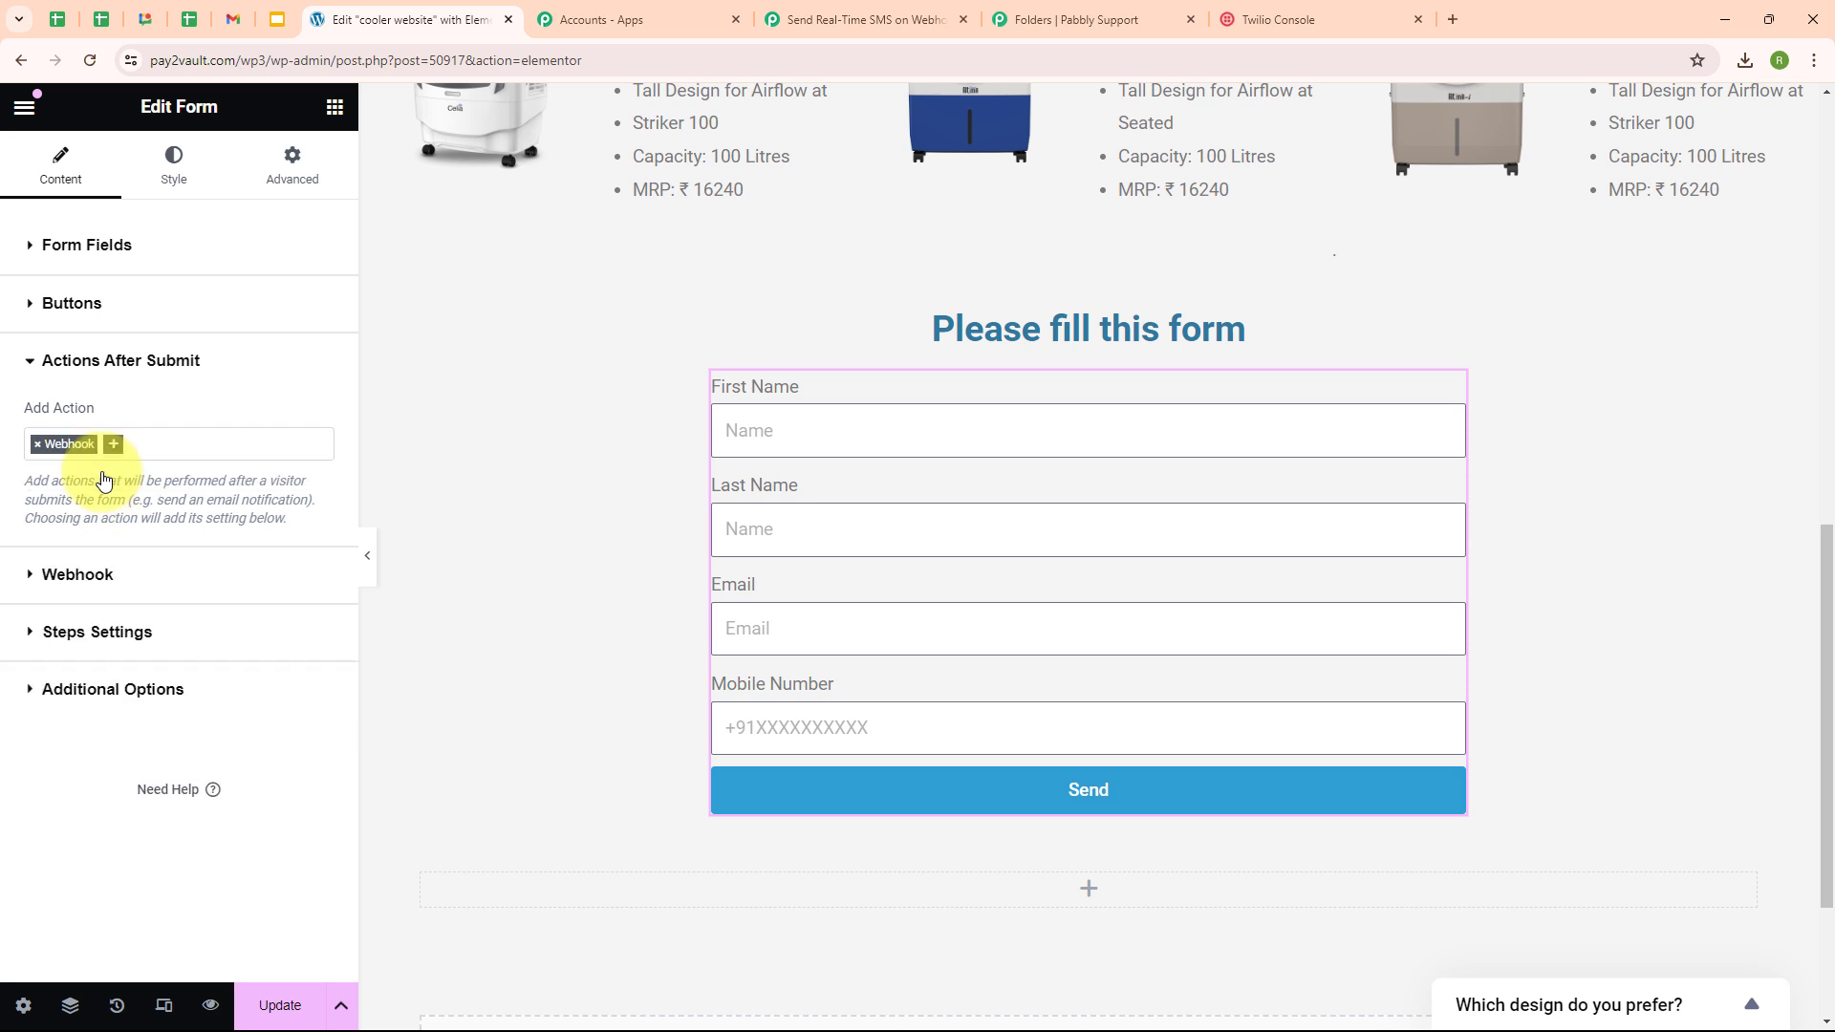
left_click(80, 577)
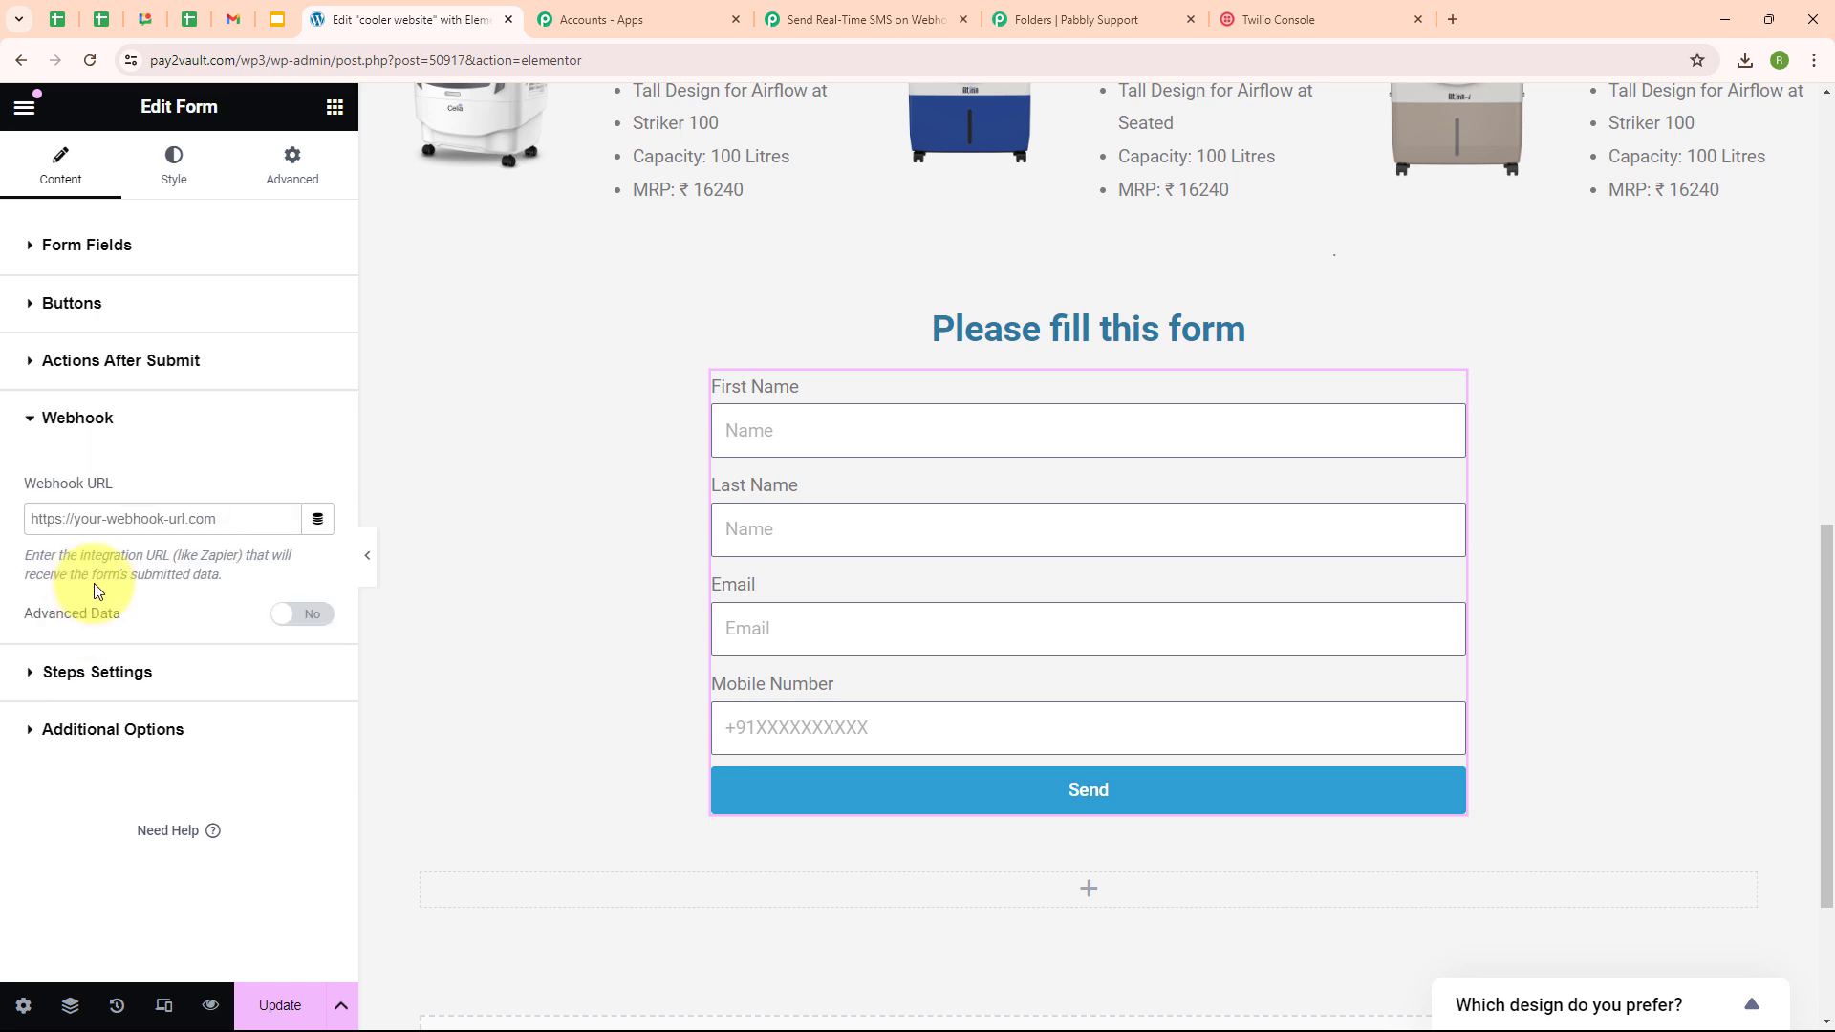
- Copy the workflow's webhook URL from Pabbly for the Webhook URL field
left_click(33, 506)
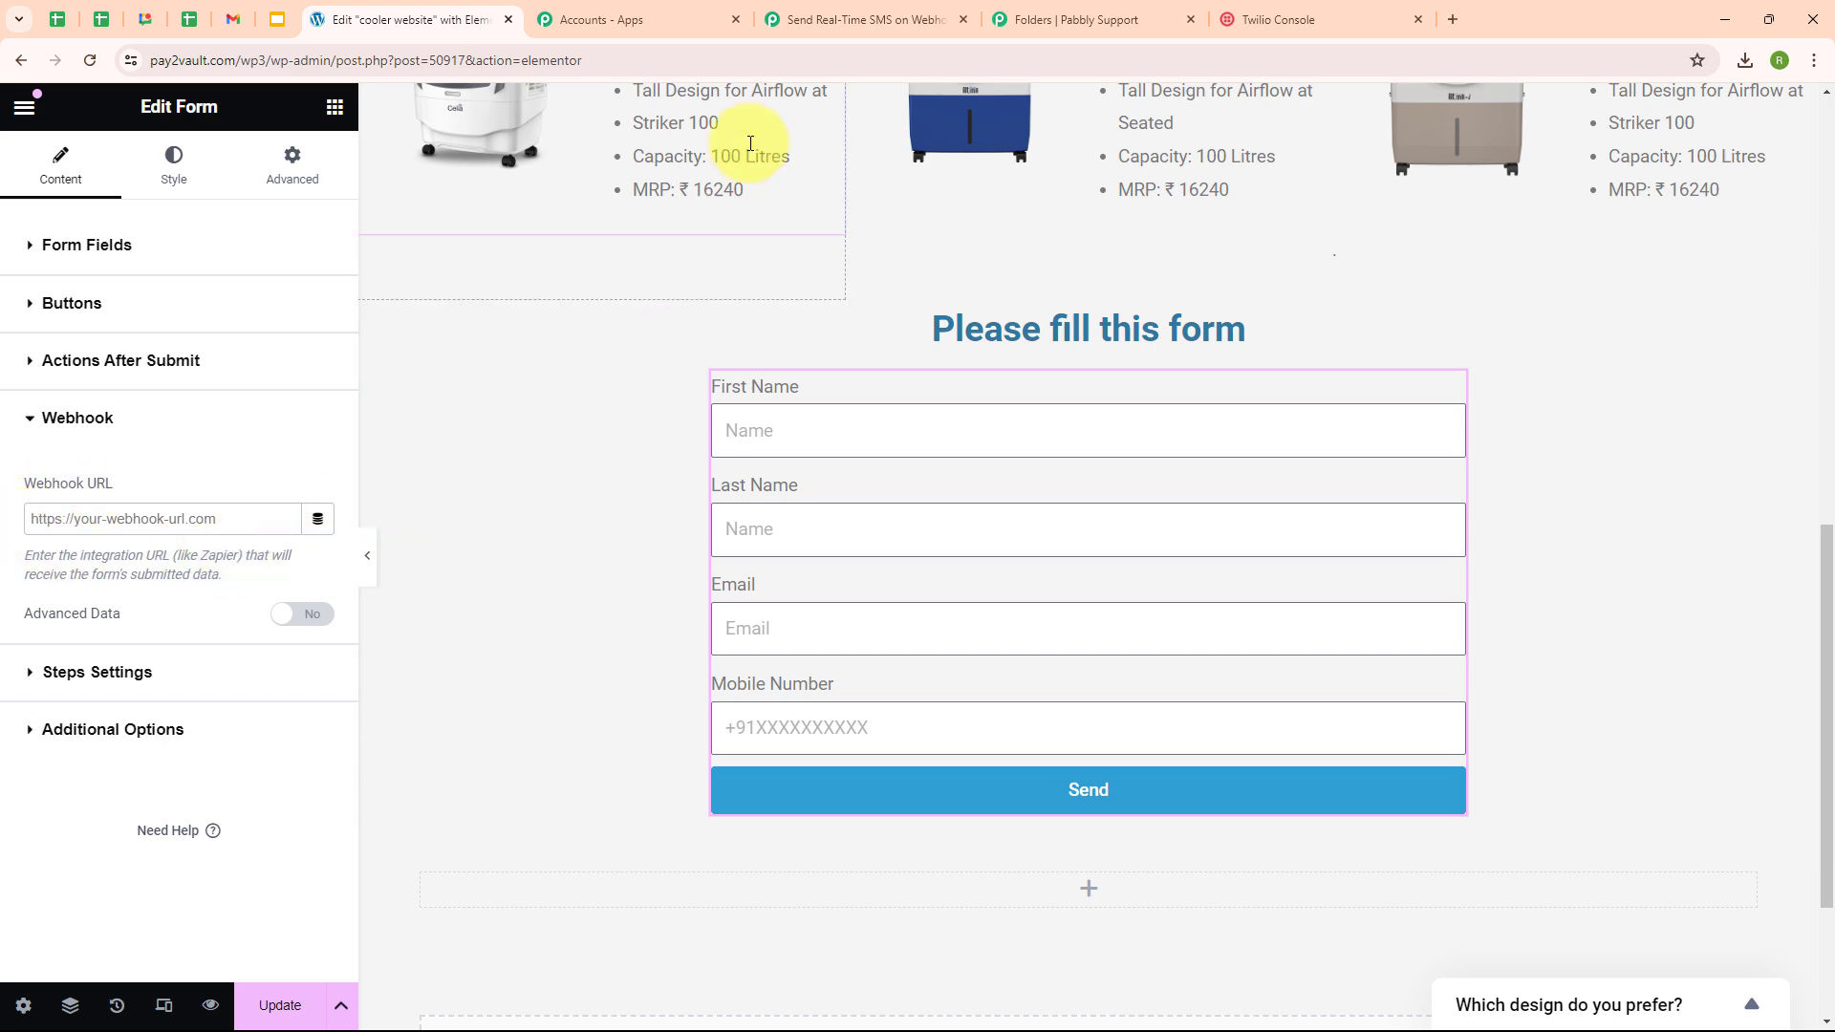
left_click(817, 11)
scroll(1538, 681, "down", 1)
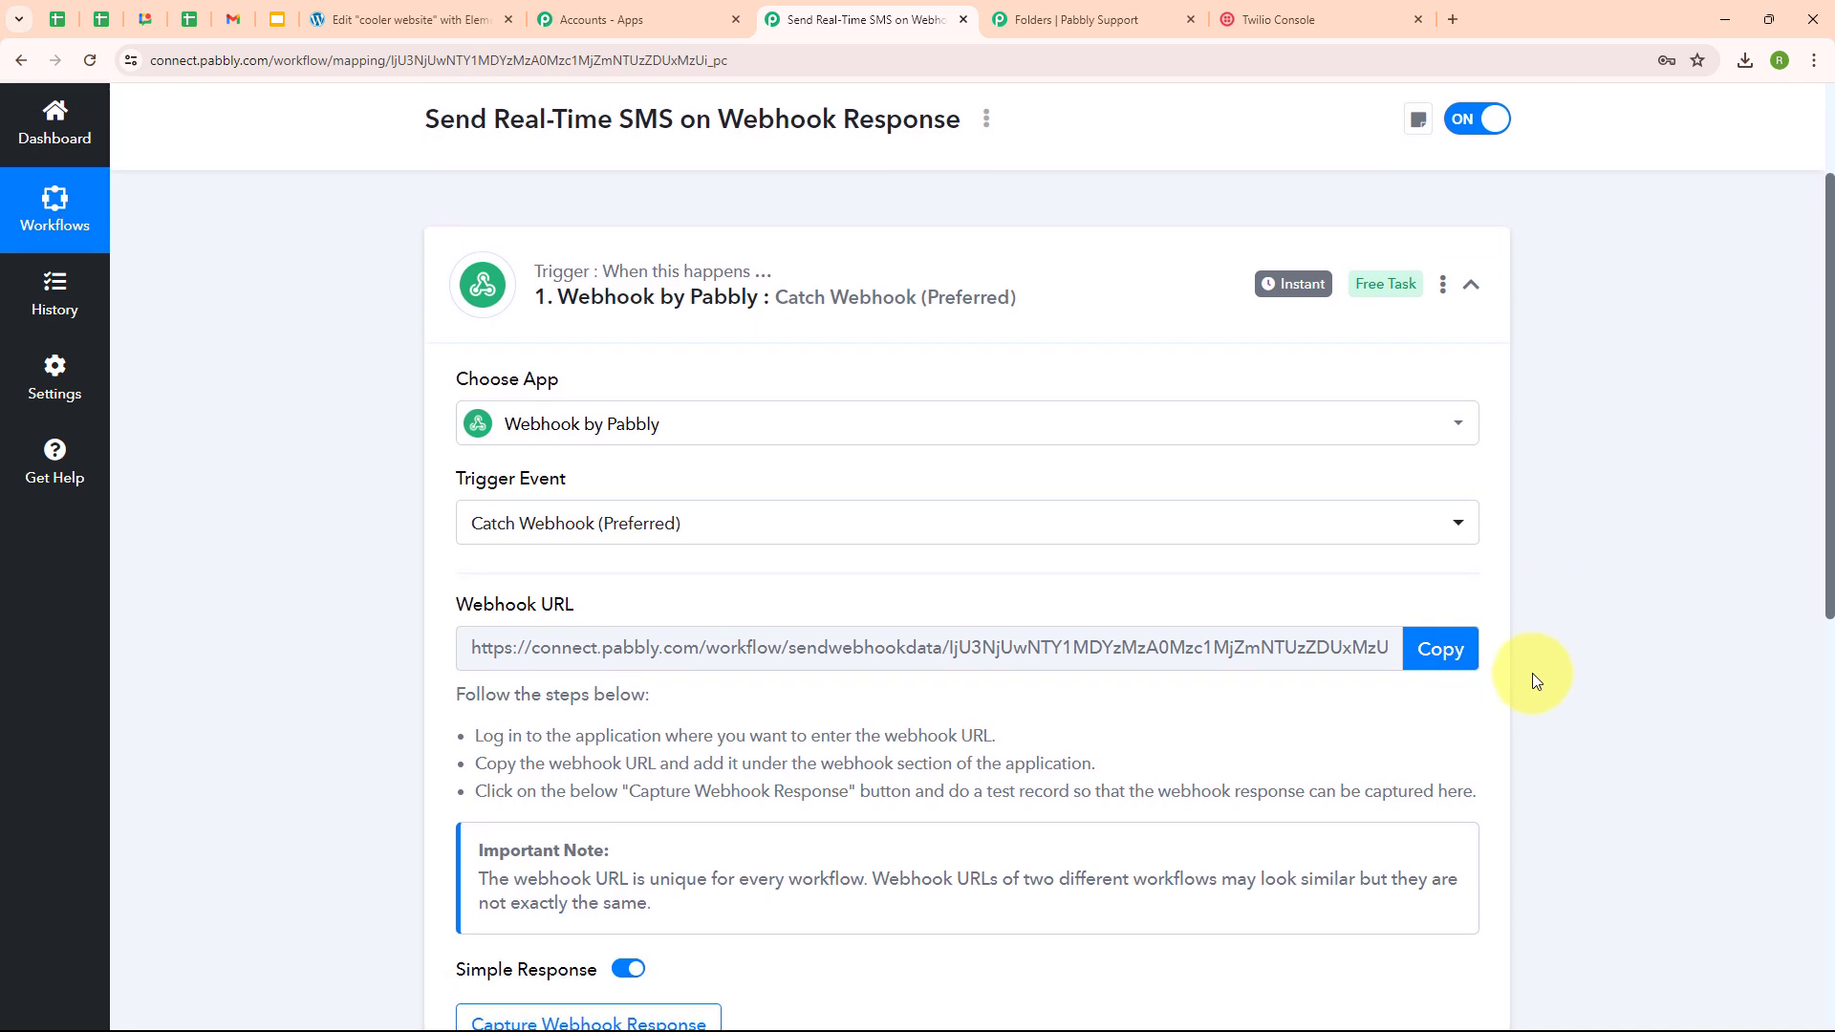
left_click(1465, 658)
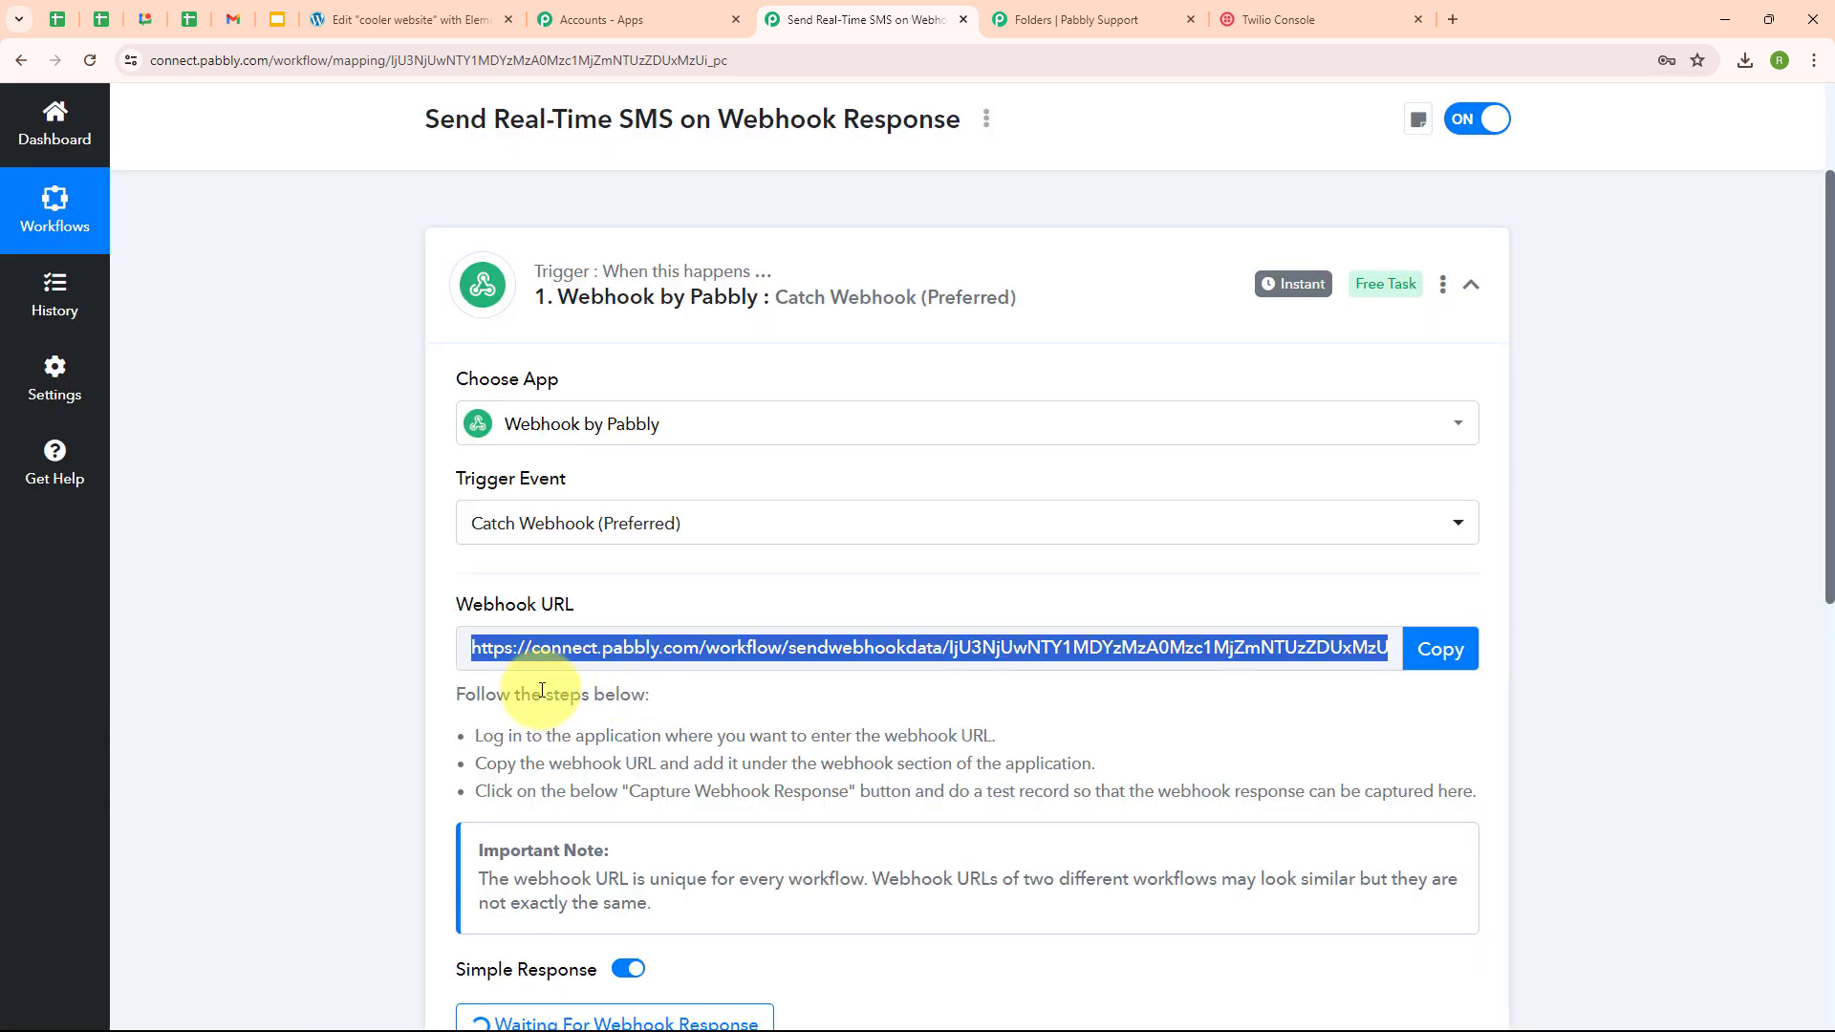
left_click(409, 19)
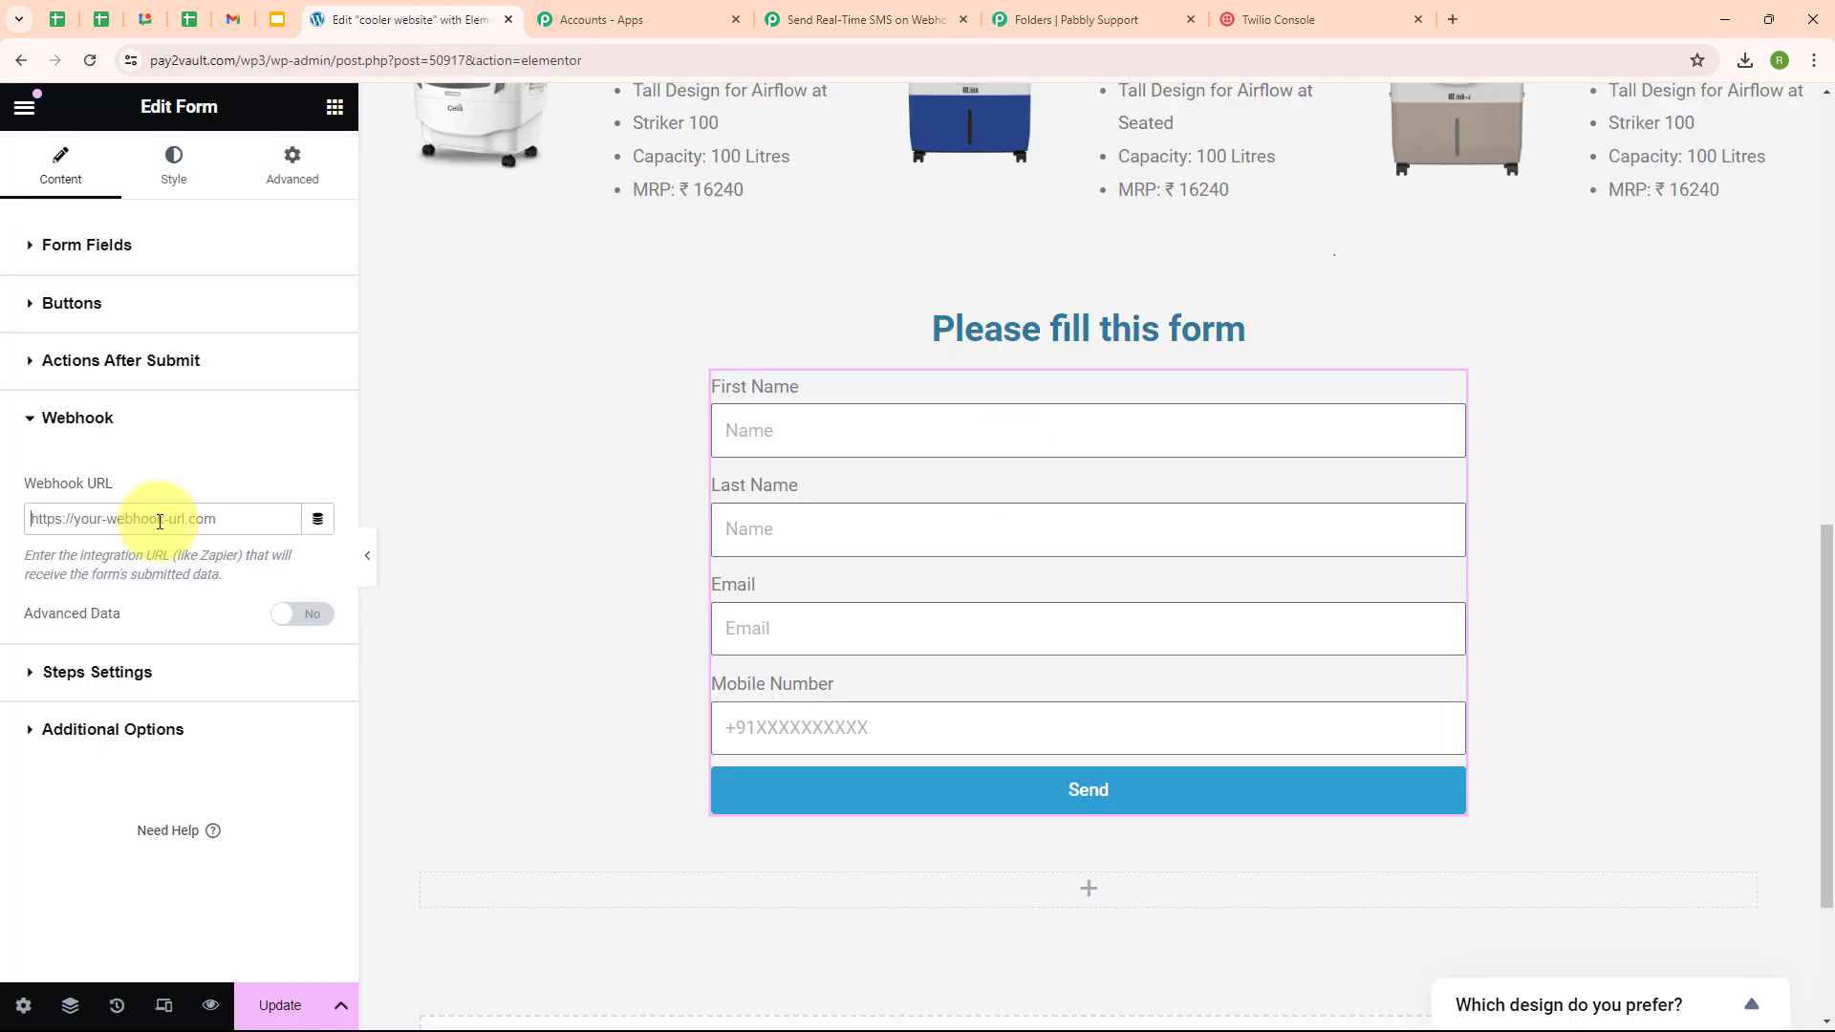
- Paste the Pabbly webhook URL into the form's Webhook URL and update the page
key("ctrl+v")
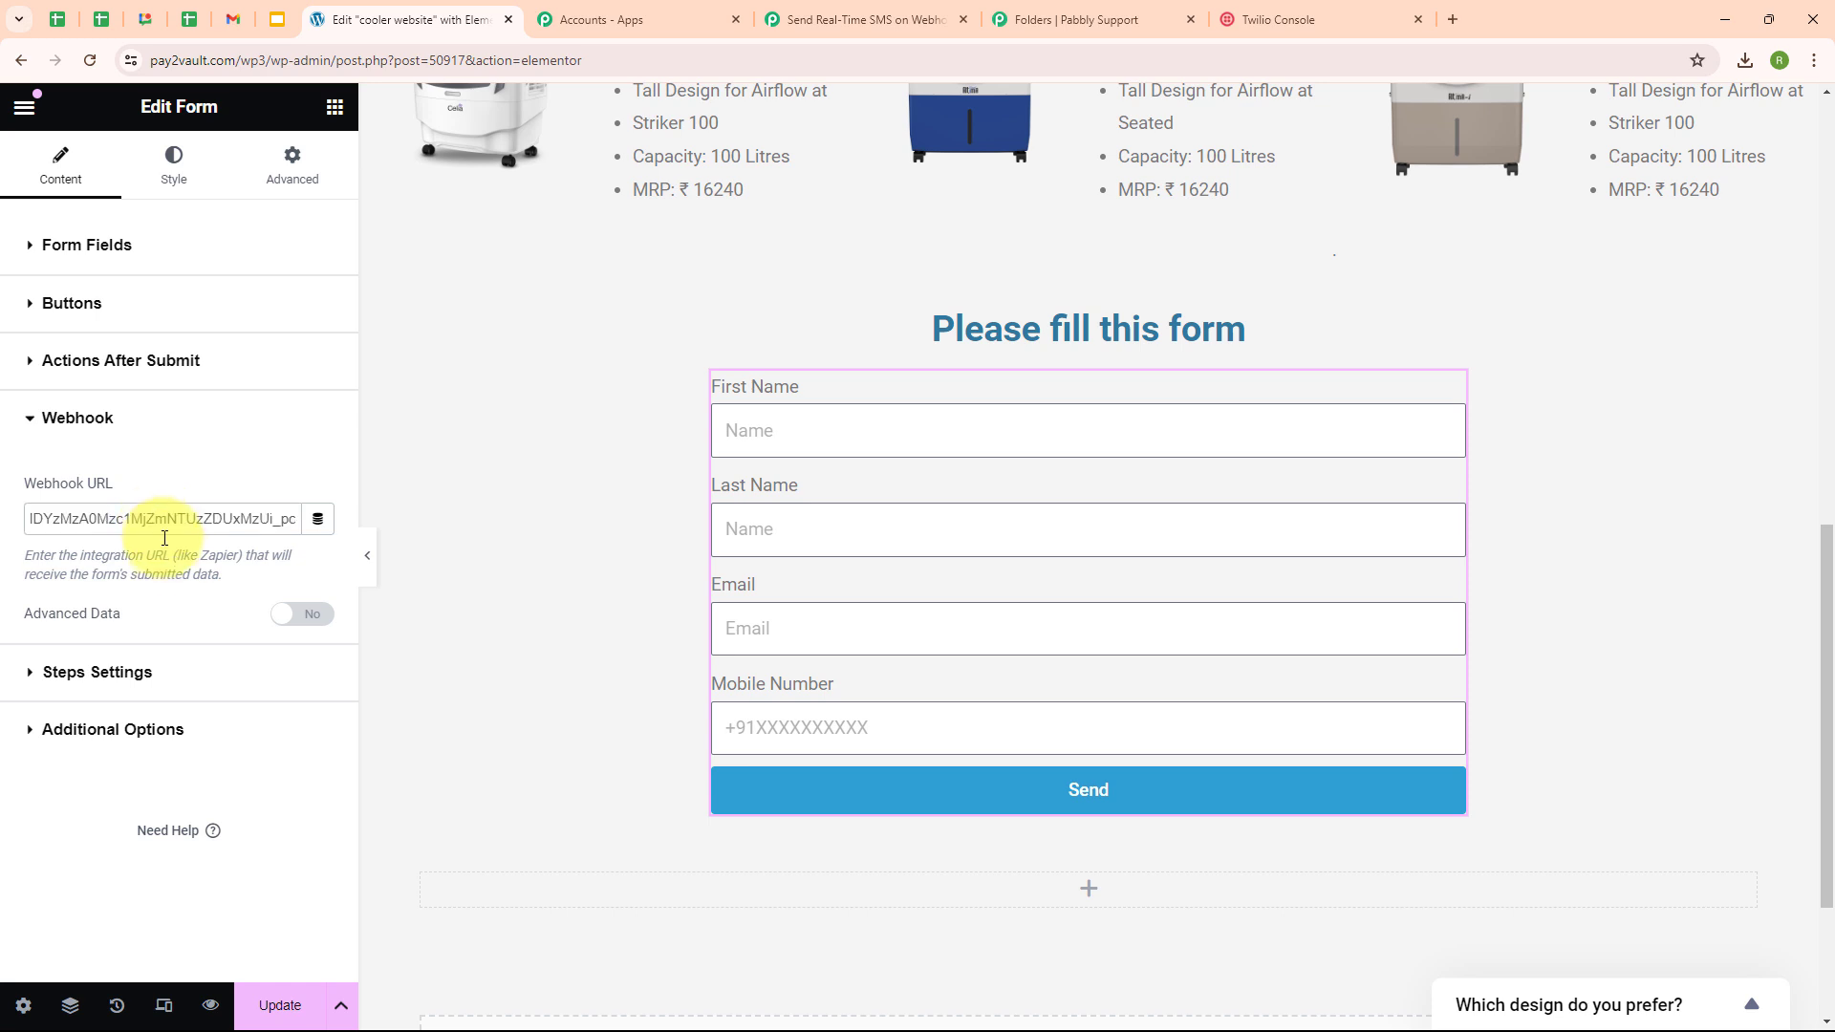
left_click(228, 494)
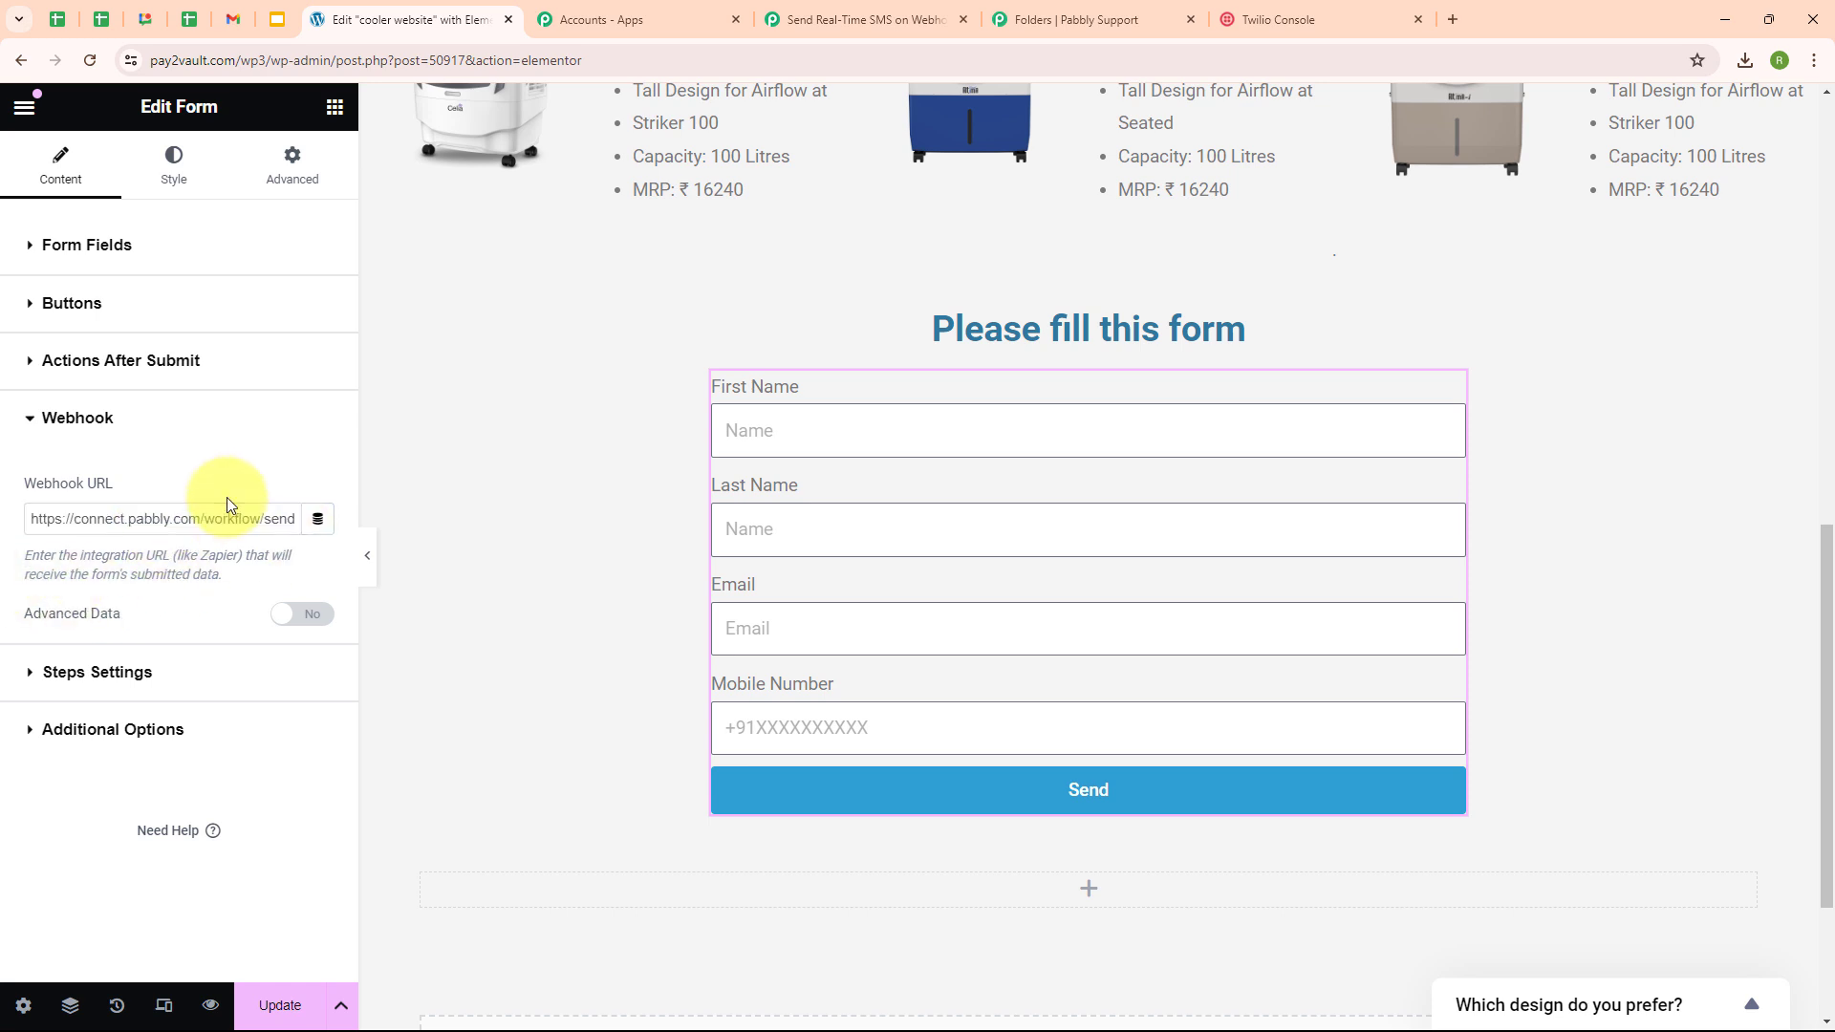
left_click(277, 1008)
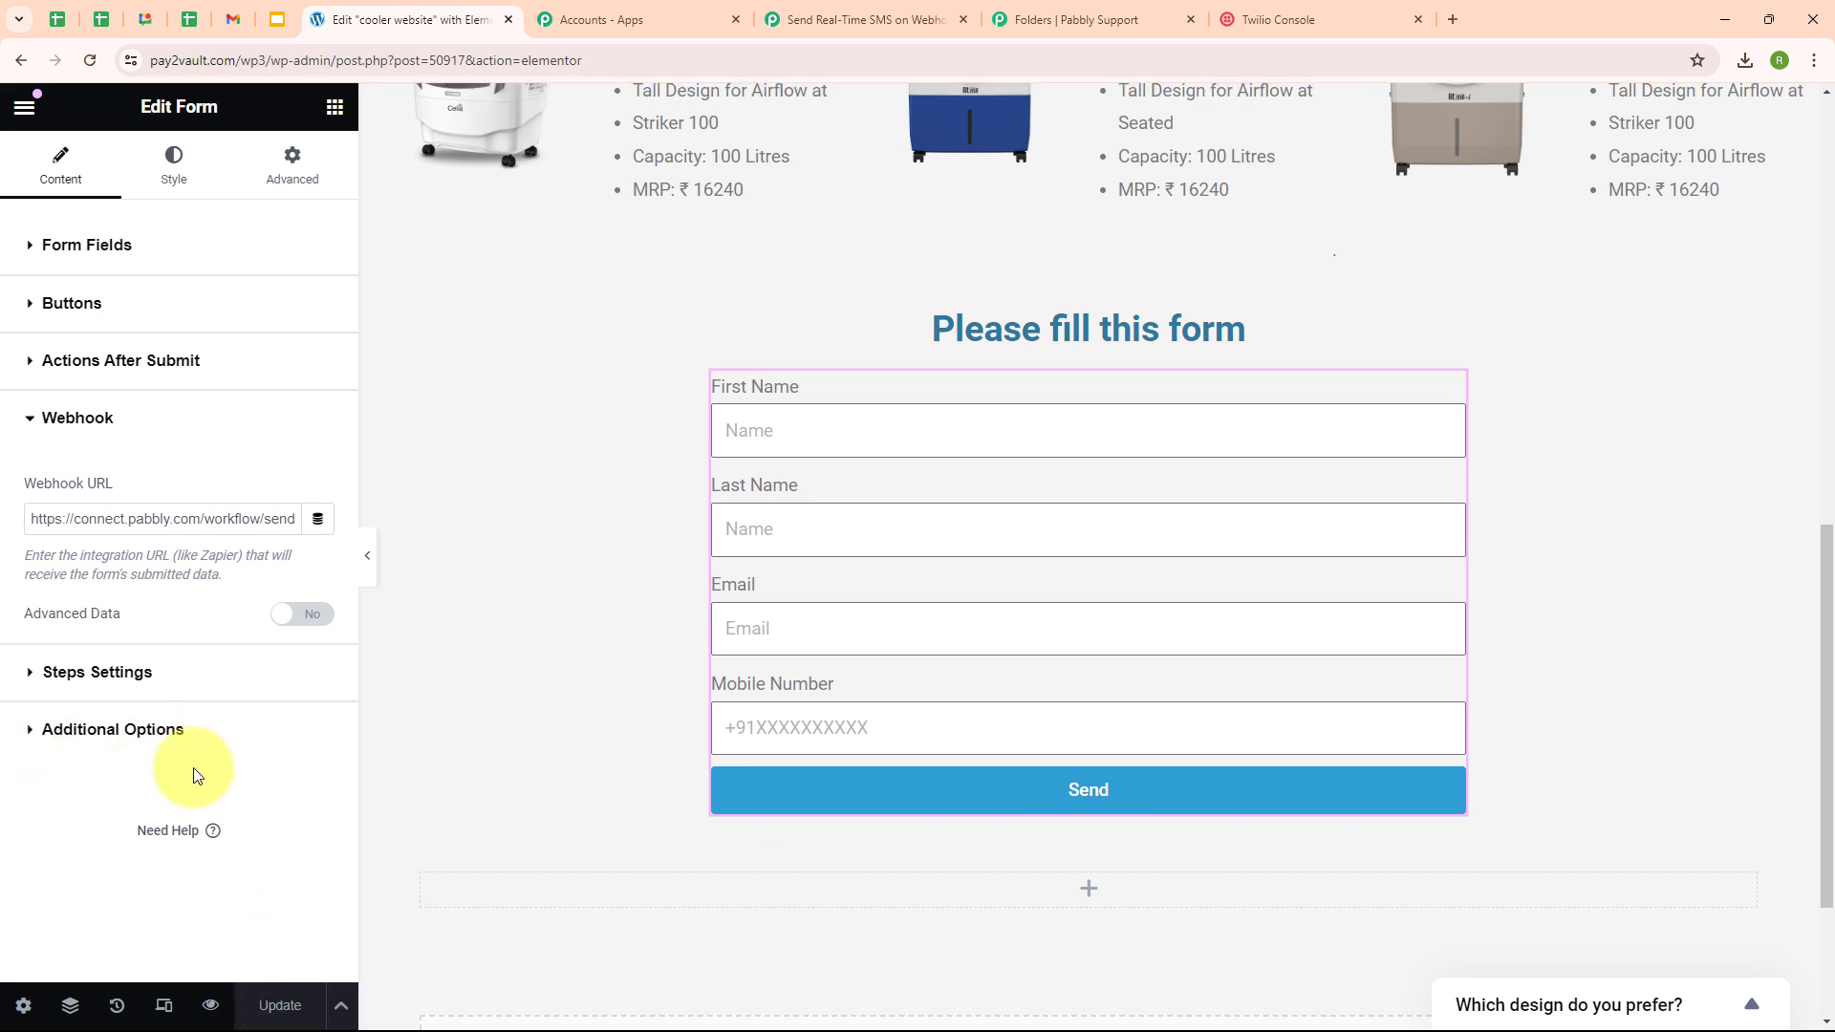
- Preview the updated cooler website page, then return to the Pabbly workflow
left_click(211, 1006)
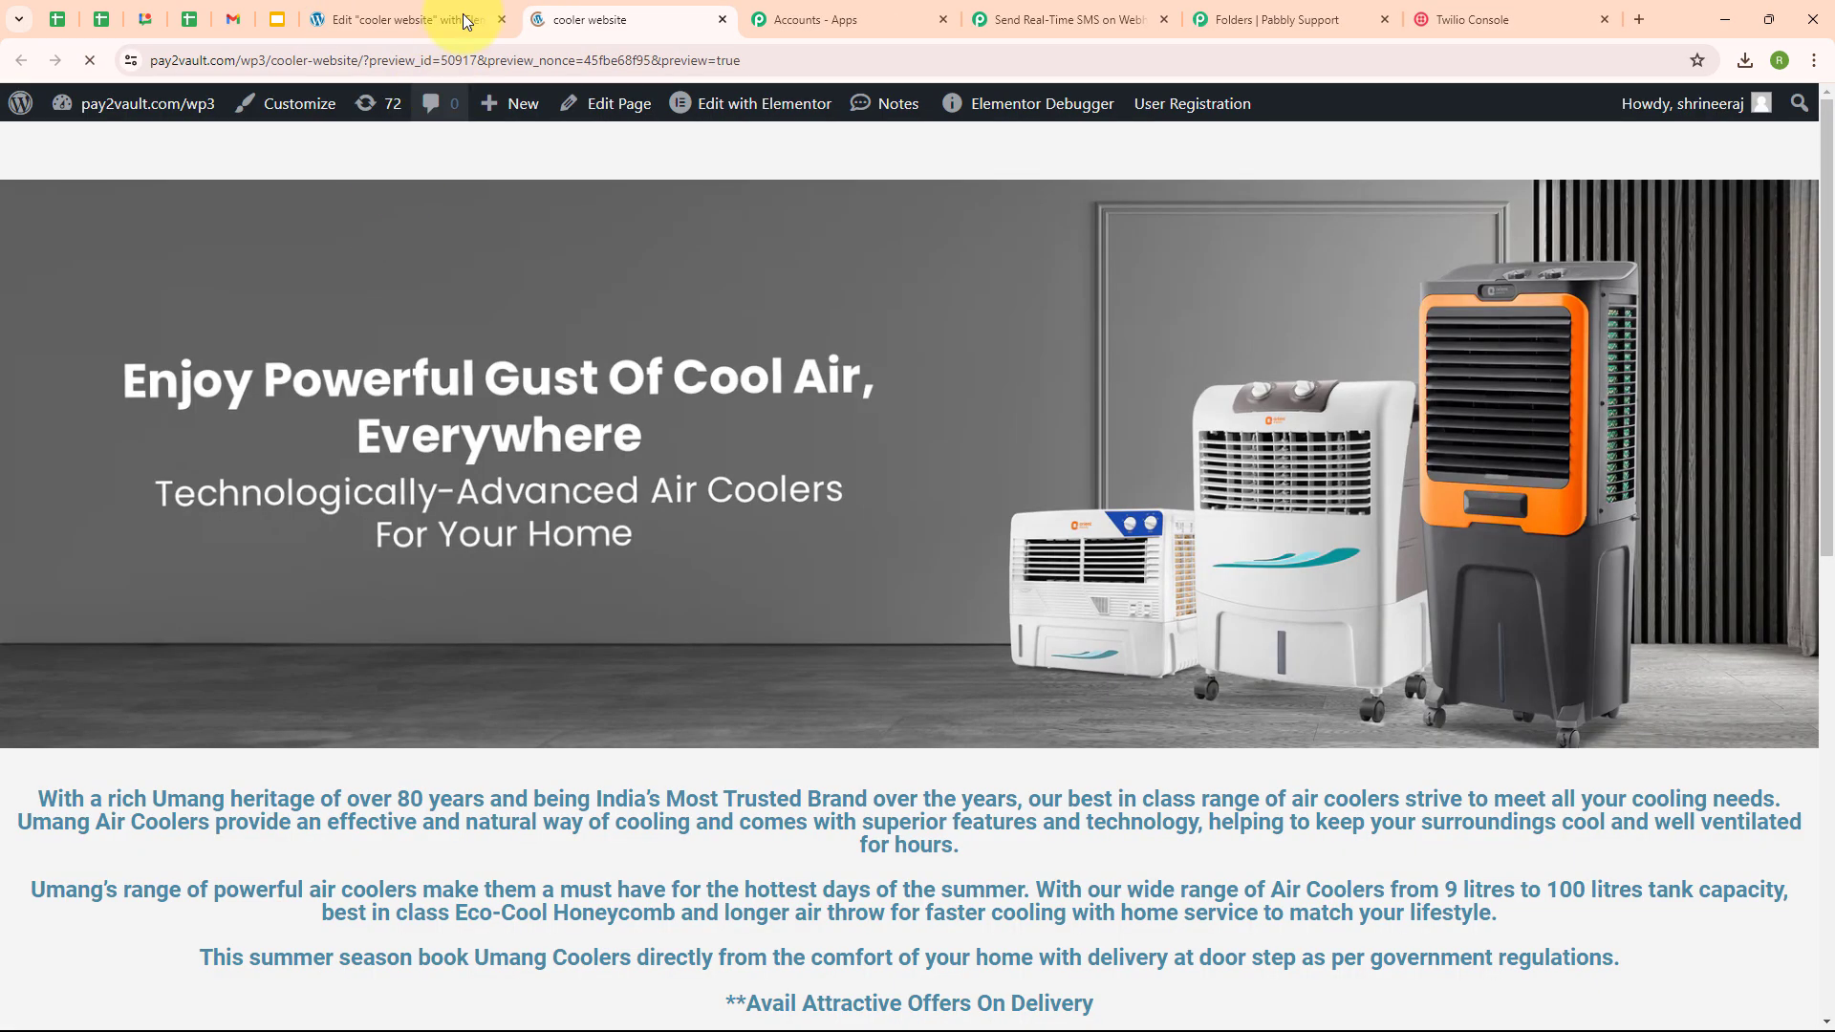
left_click(822, 20)
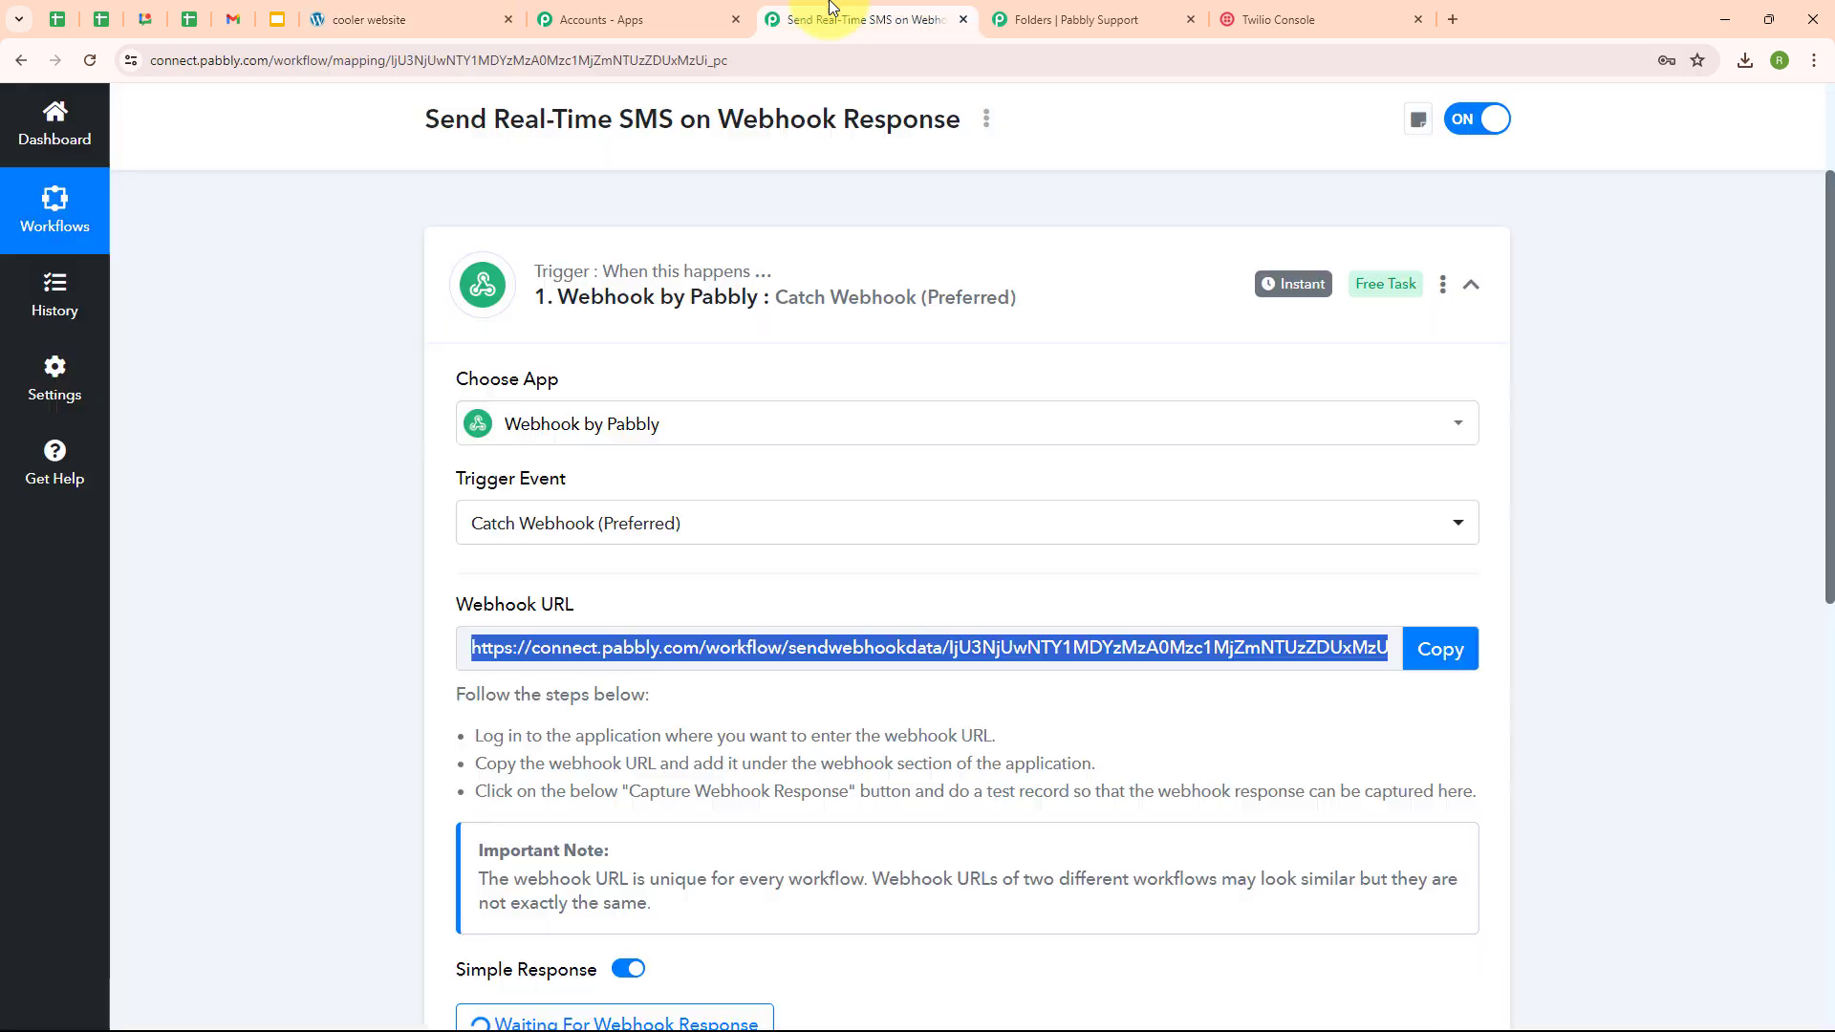
scroll(956, 478, "down", 5)
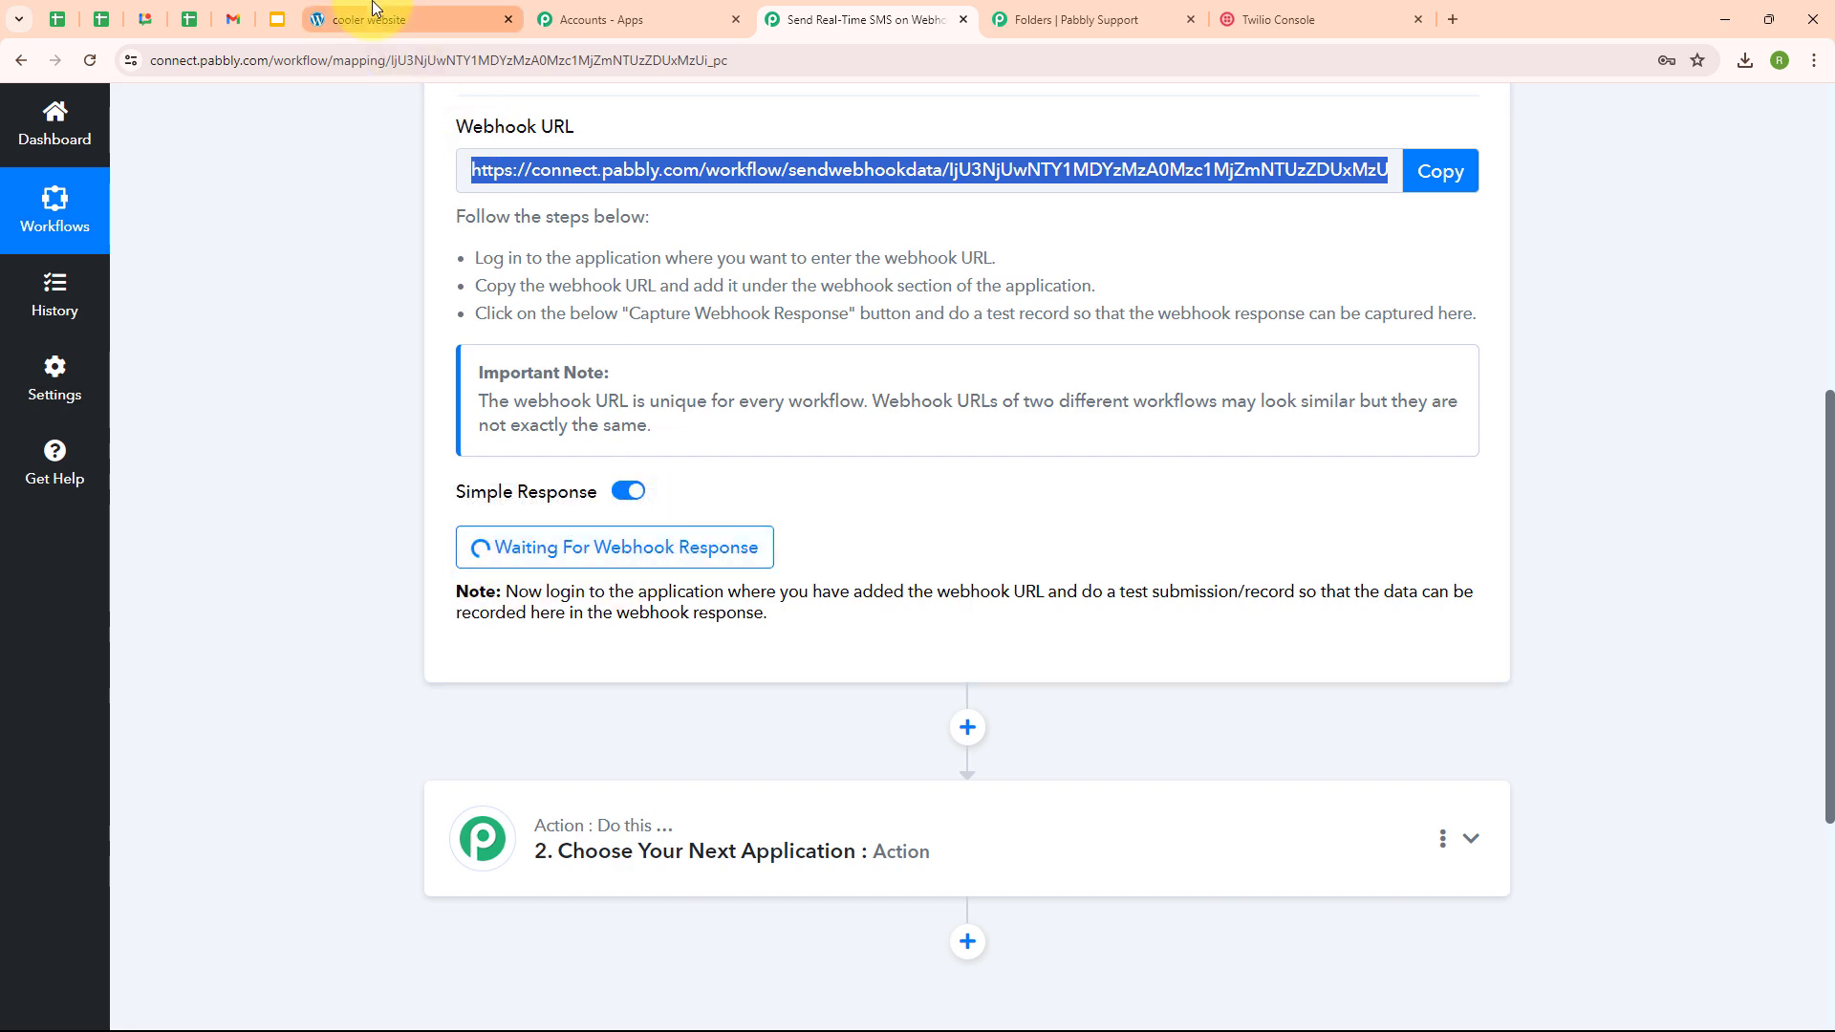
- Submit the preview form with First Name 'Dummy', Last Name 'User', a test email and mobile number
left_click(402, 20)
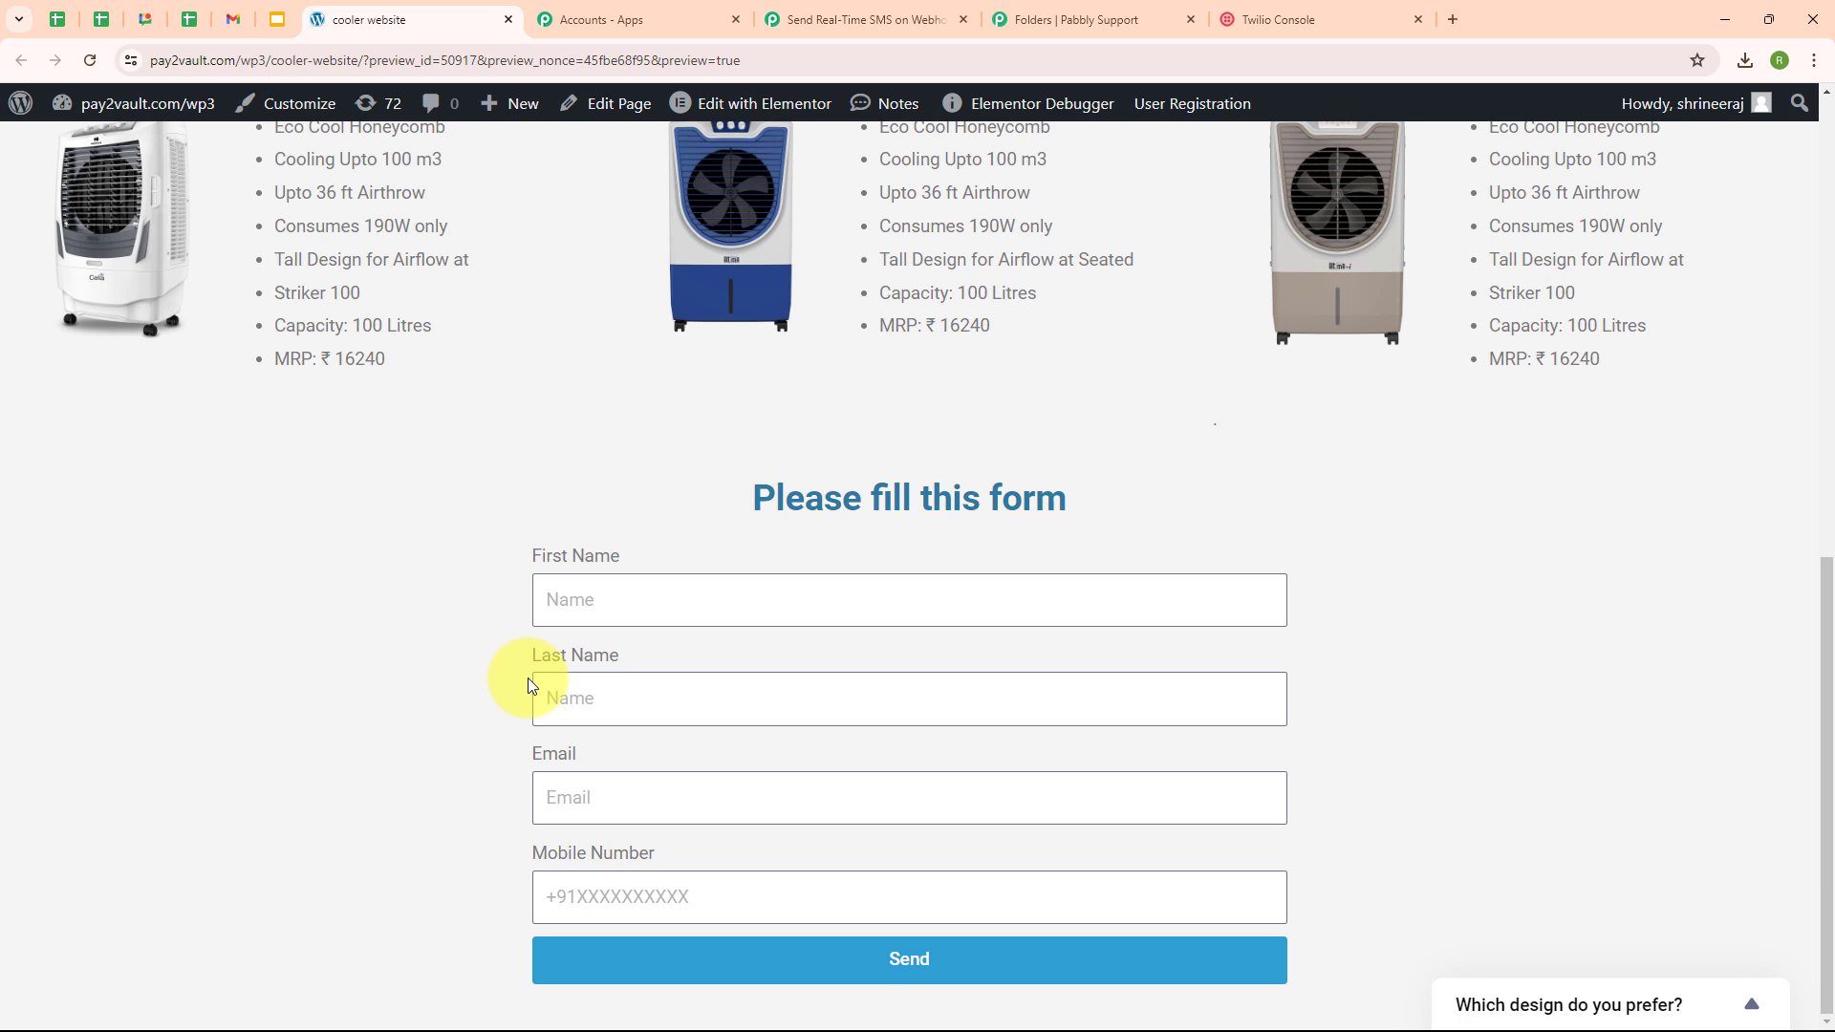
left_click(650, 597)
type("Dummy")
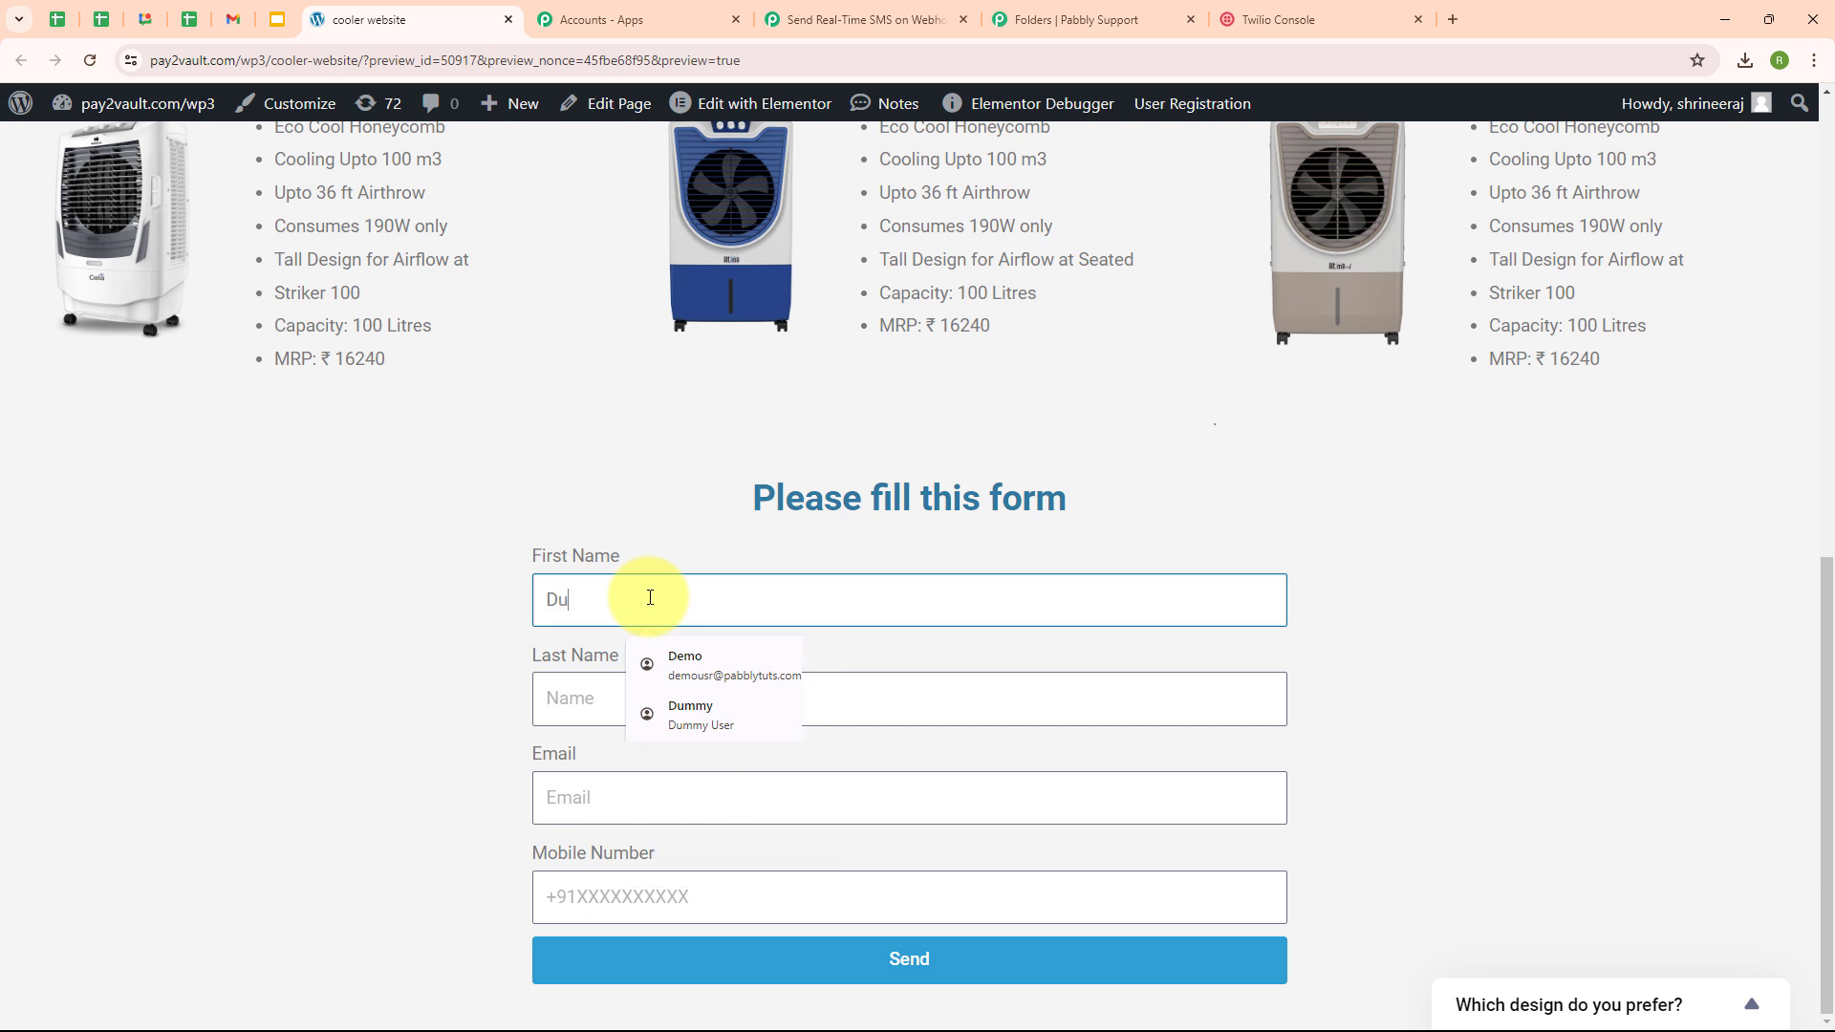
left_click(533, 705)
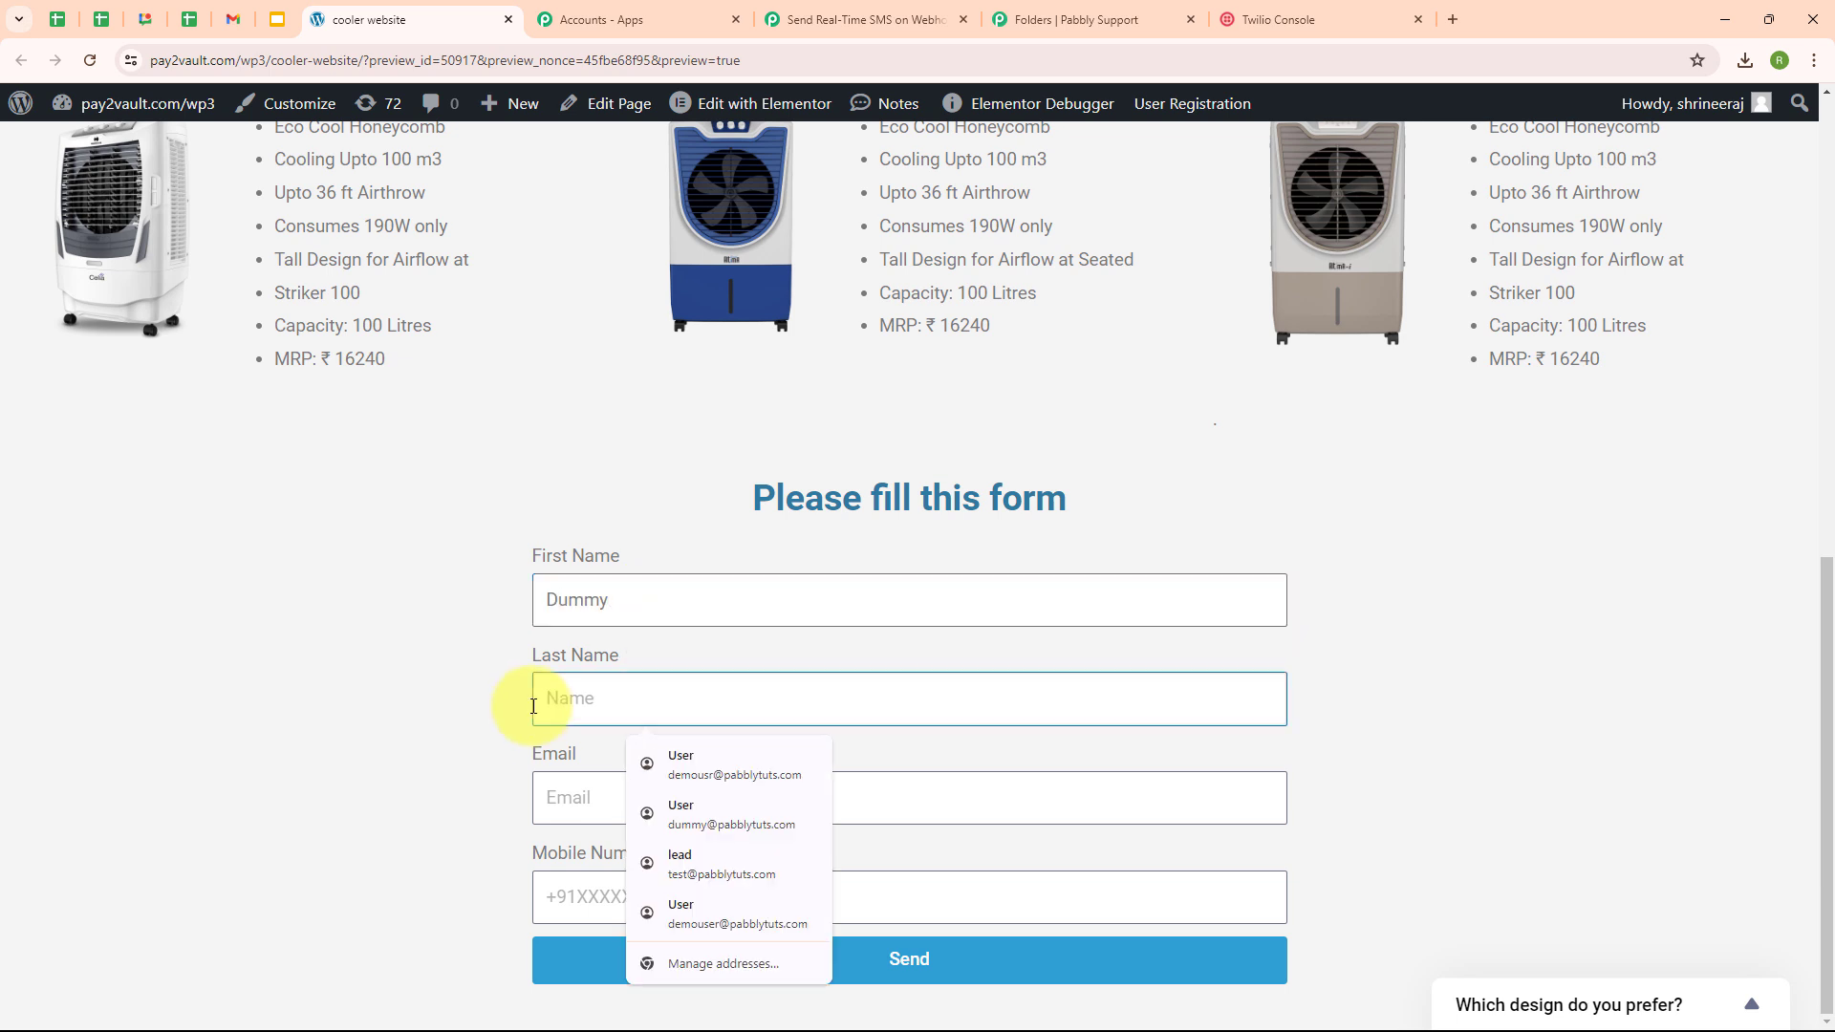
type("User")
left_click(573, 792)
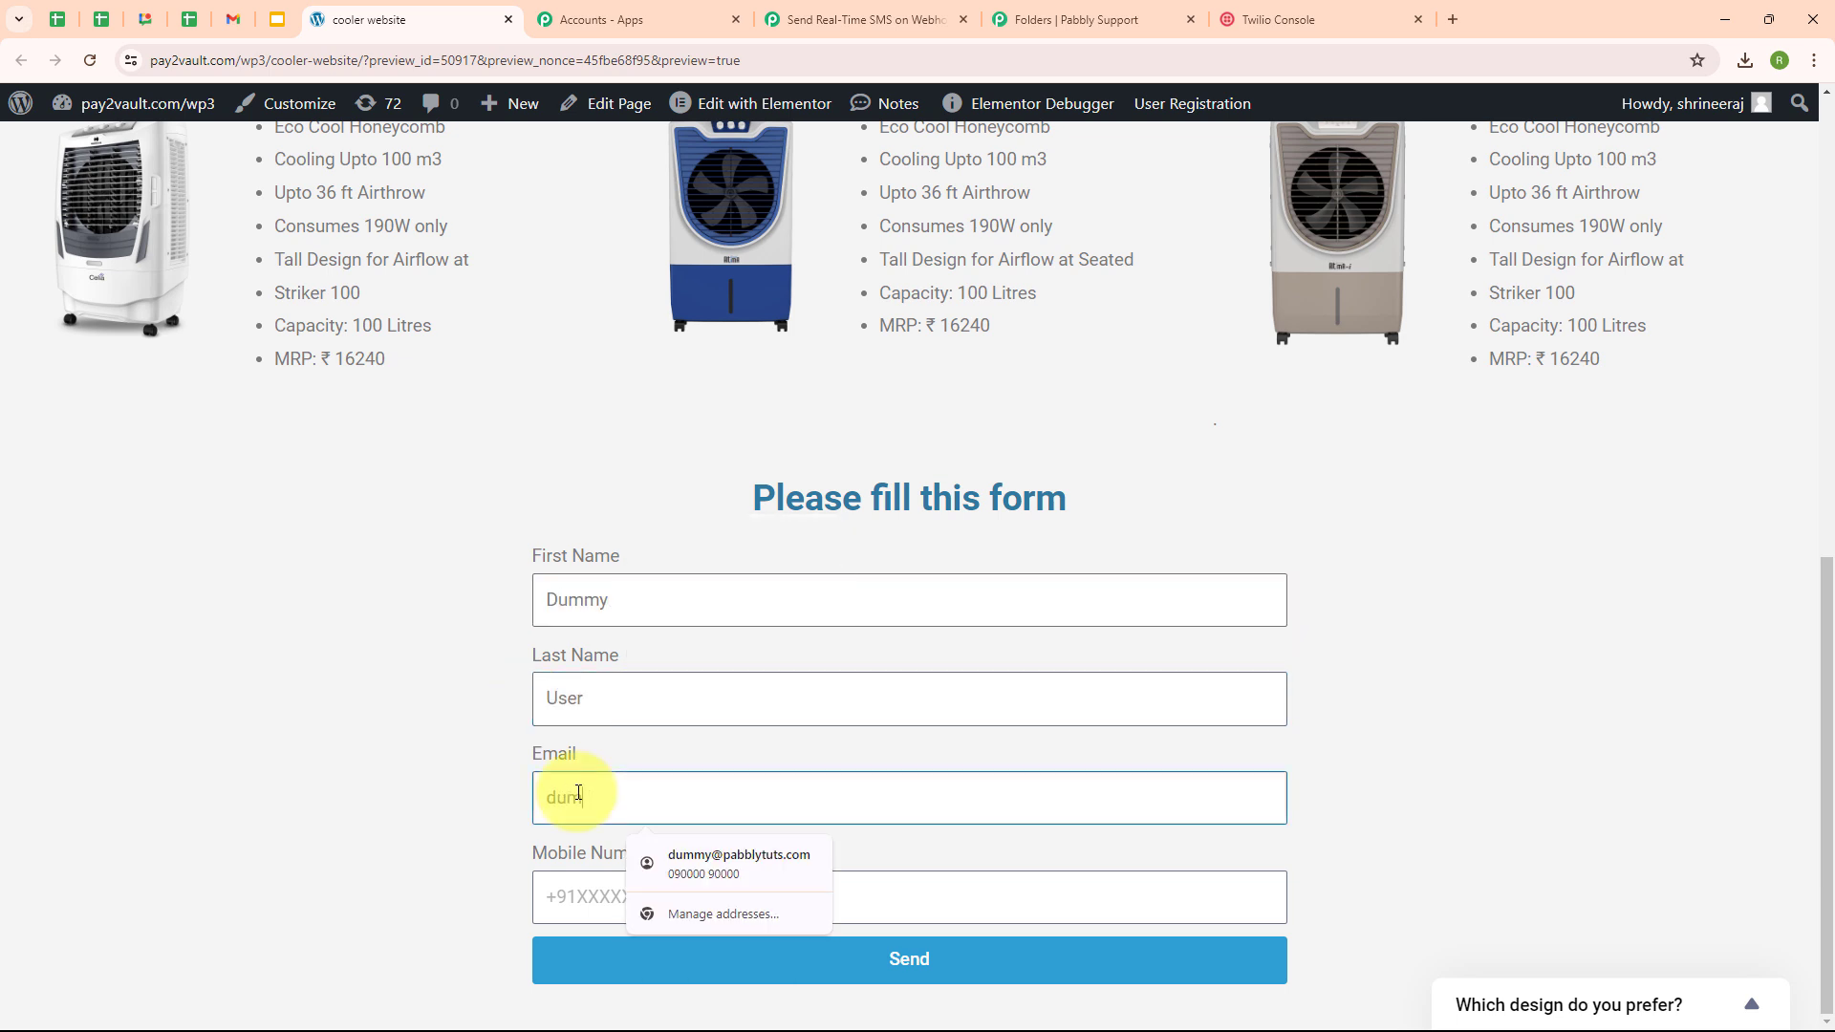
left_click(569, 880)
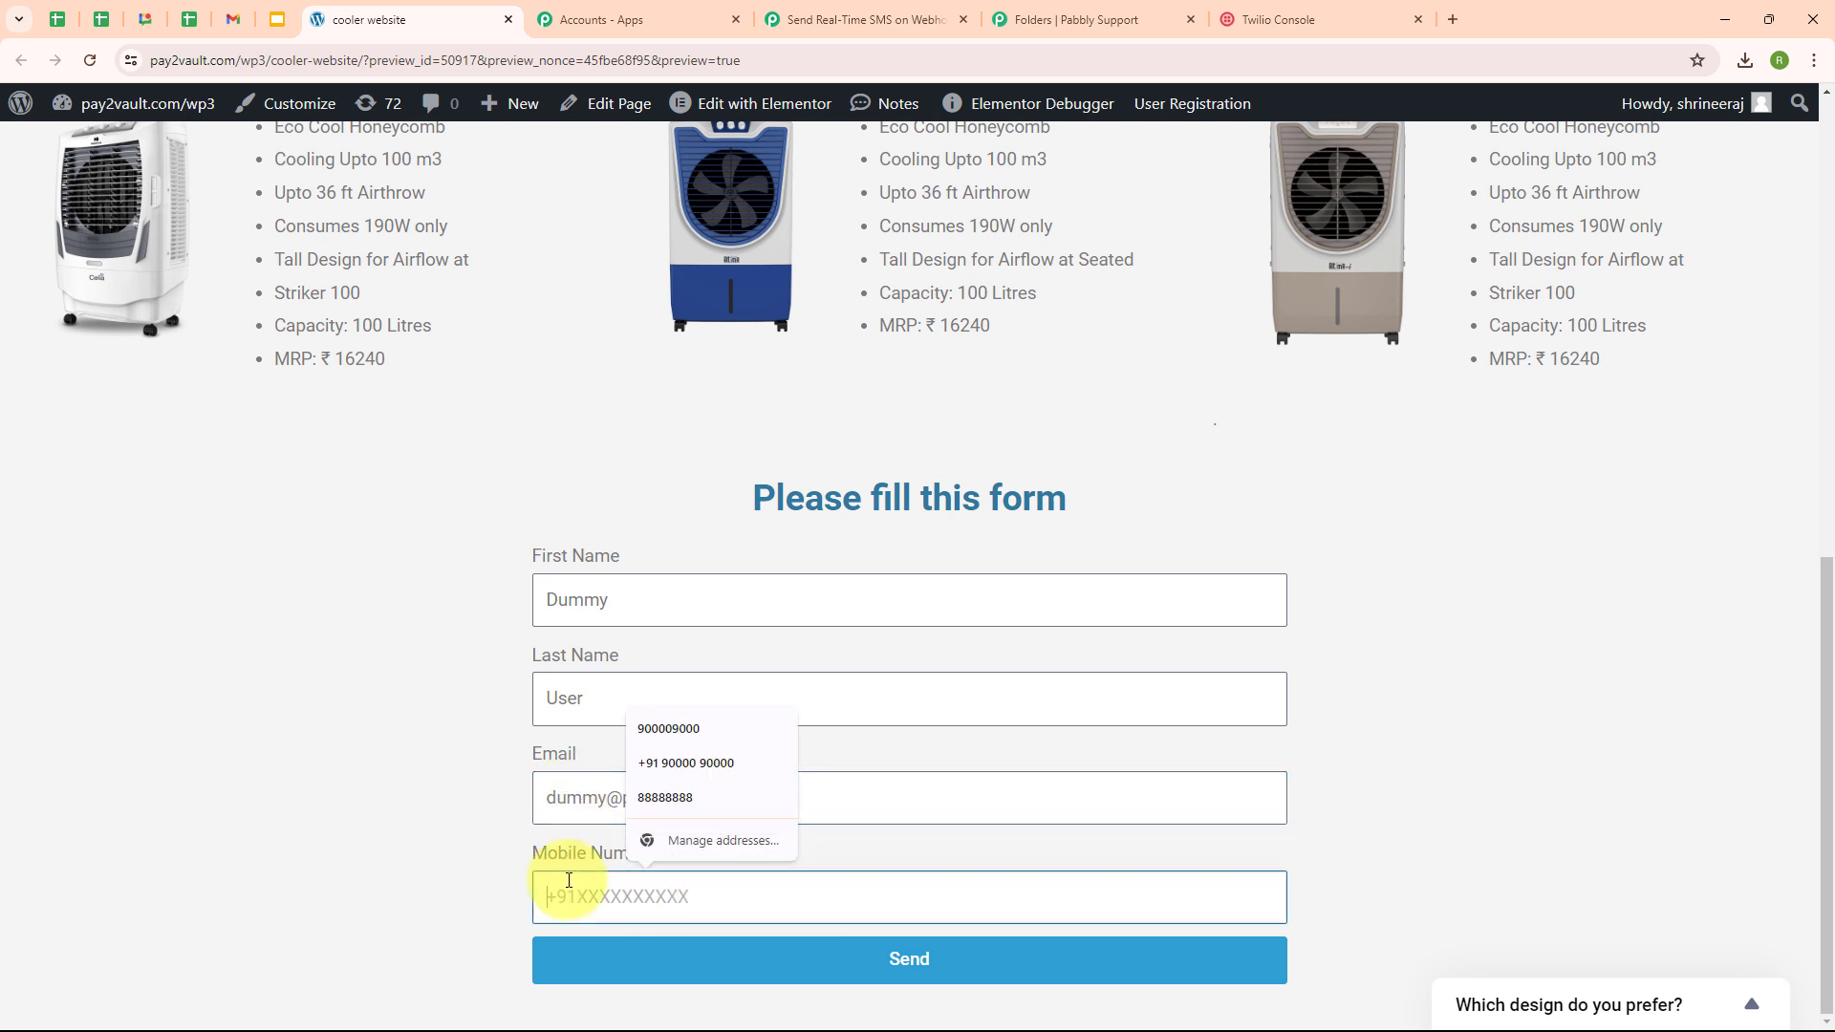
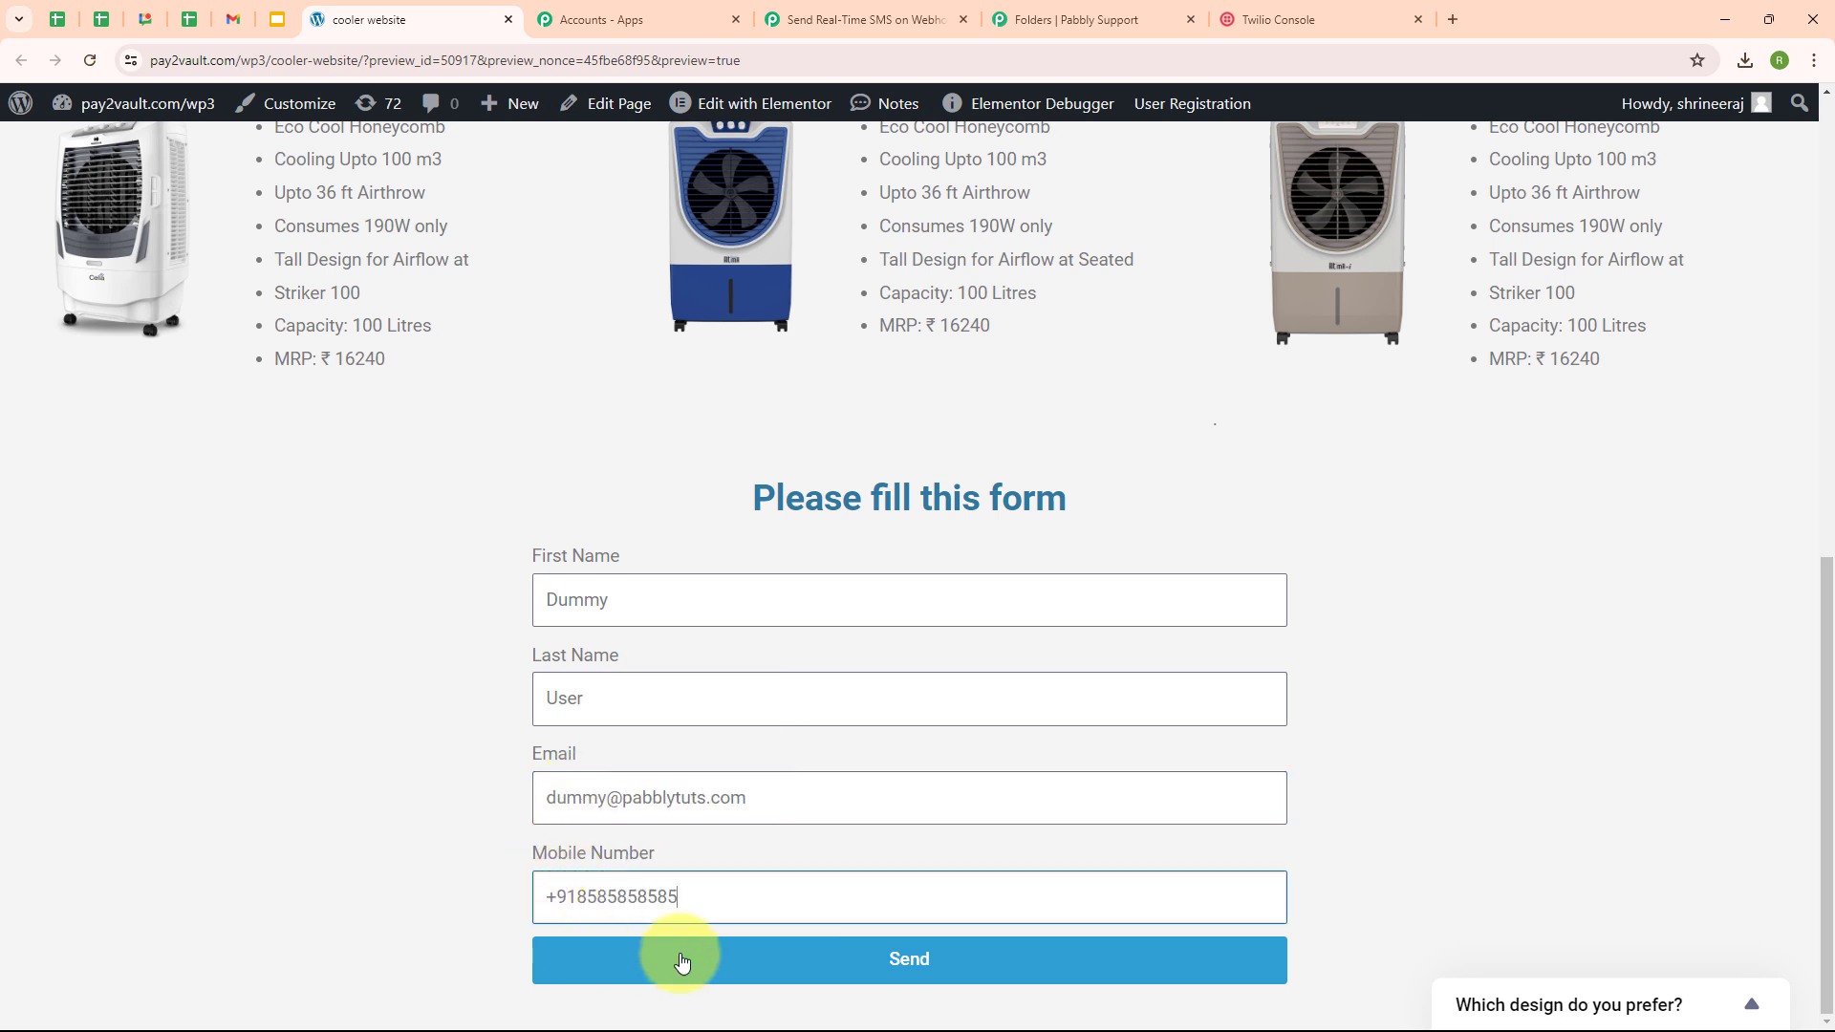
left_click(935, 975)
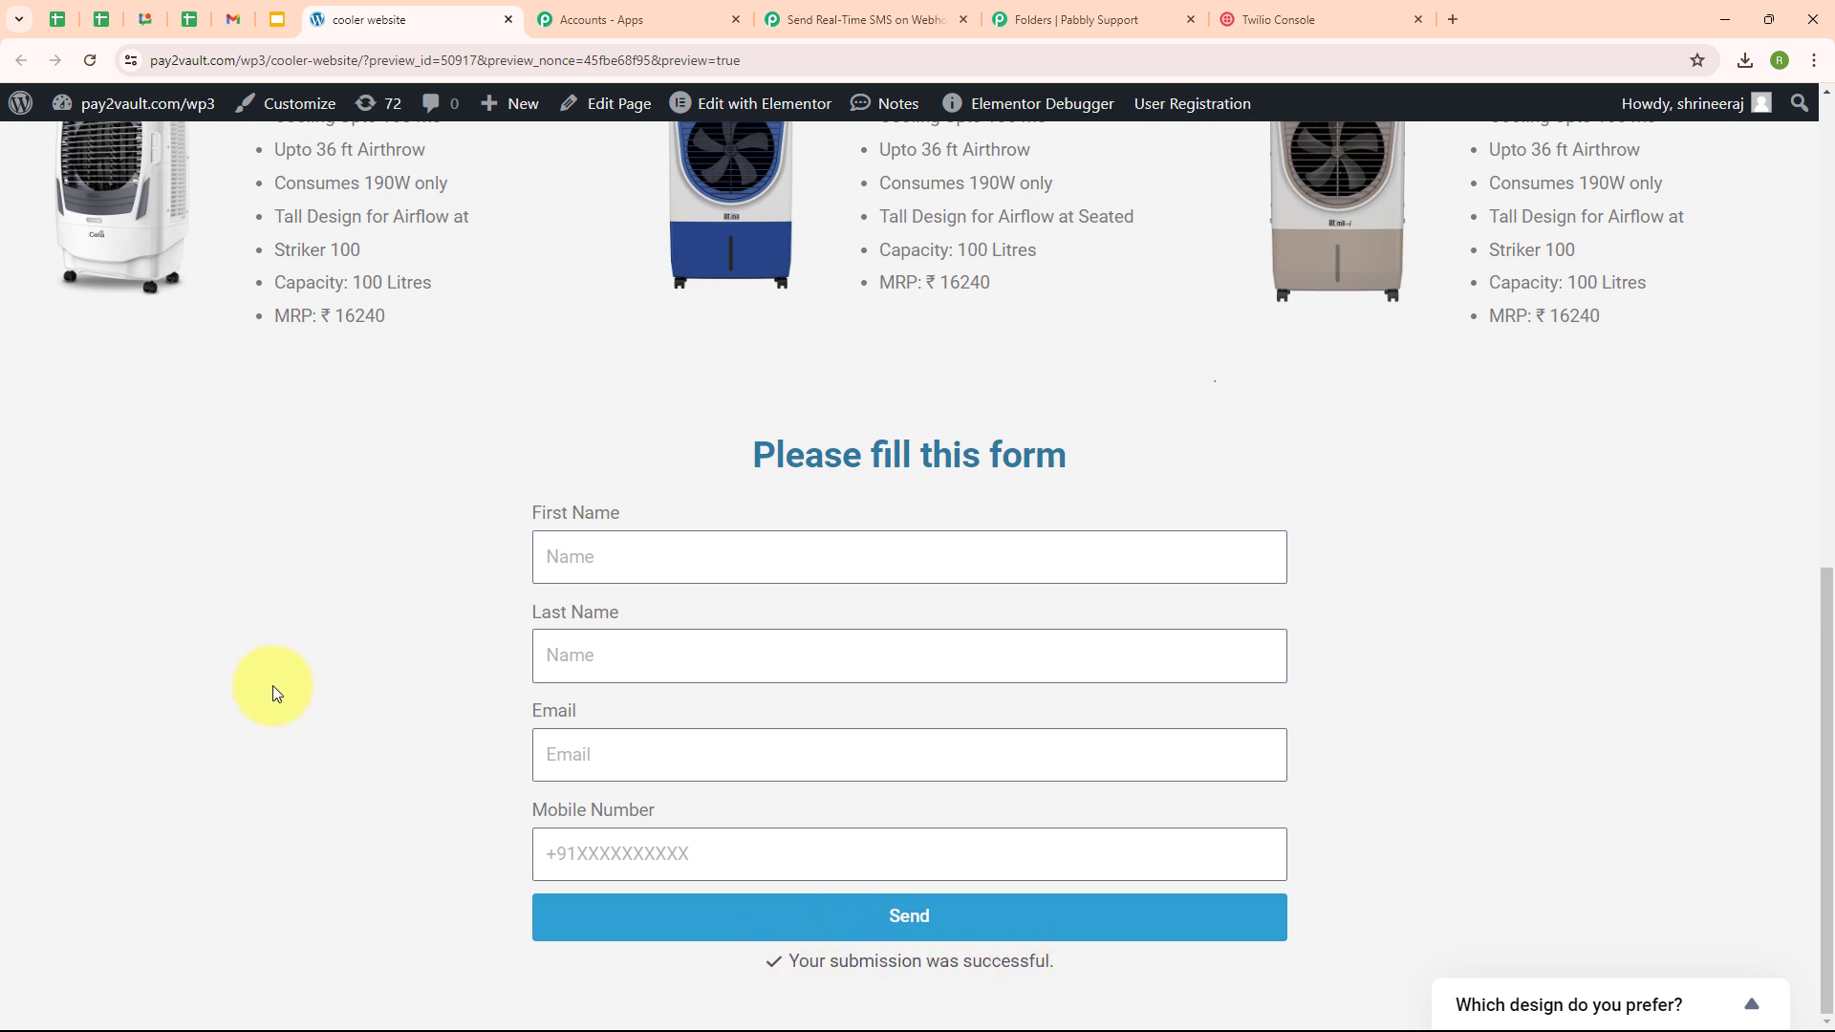
- Review the captured Response A, collapse the webhook trigger, and open the action step
left_click(860, 19)
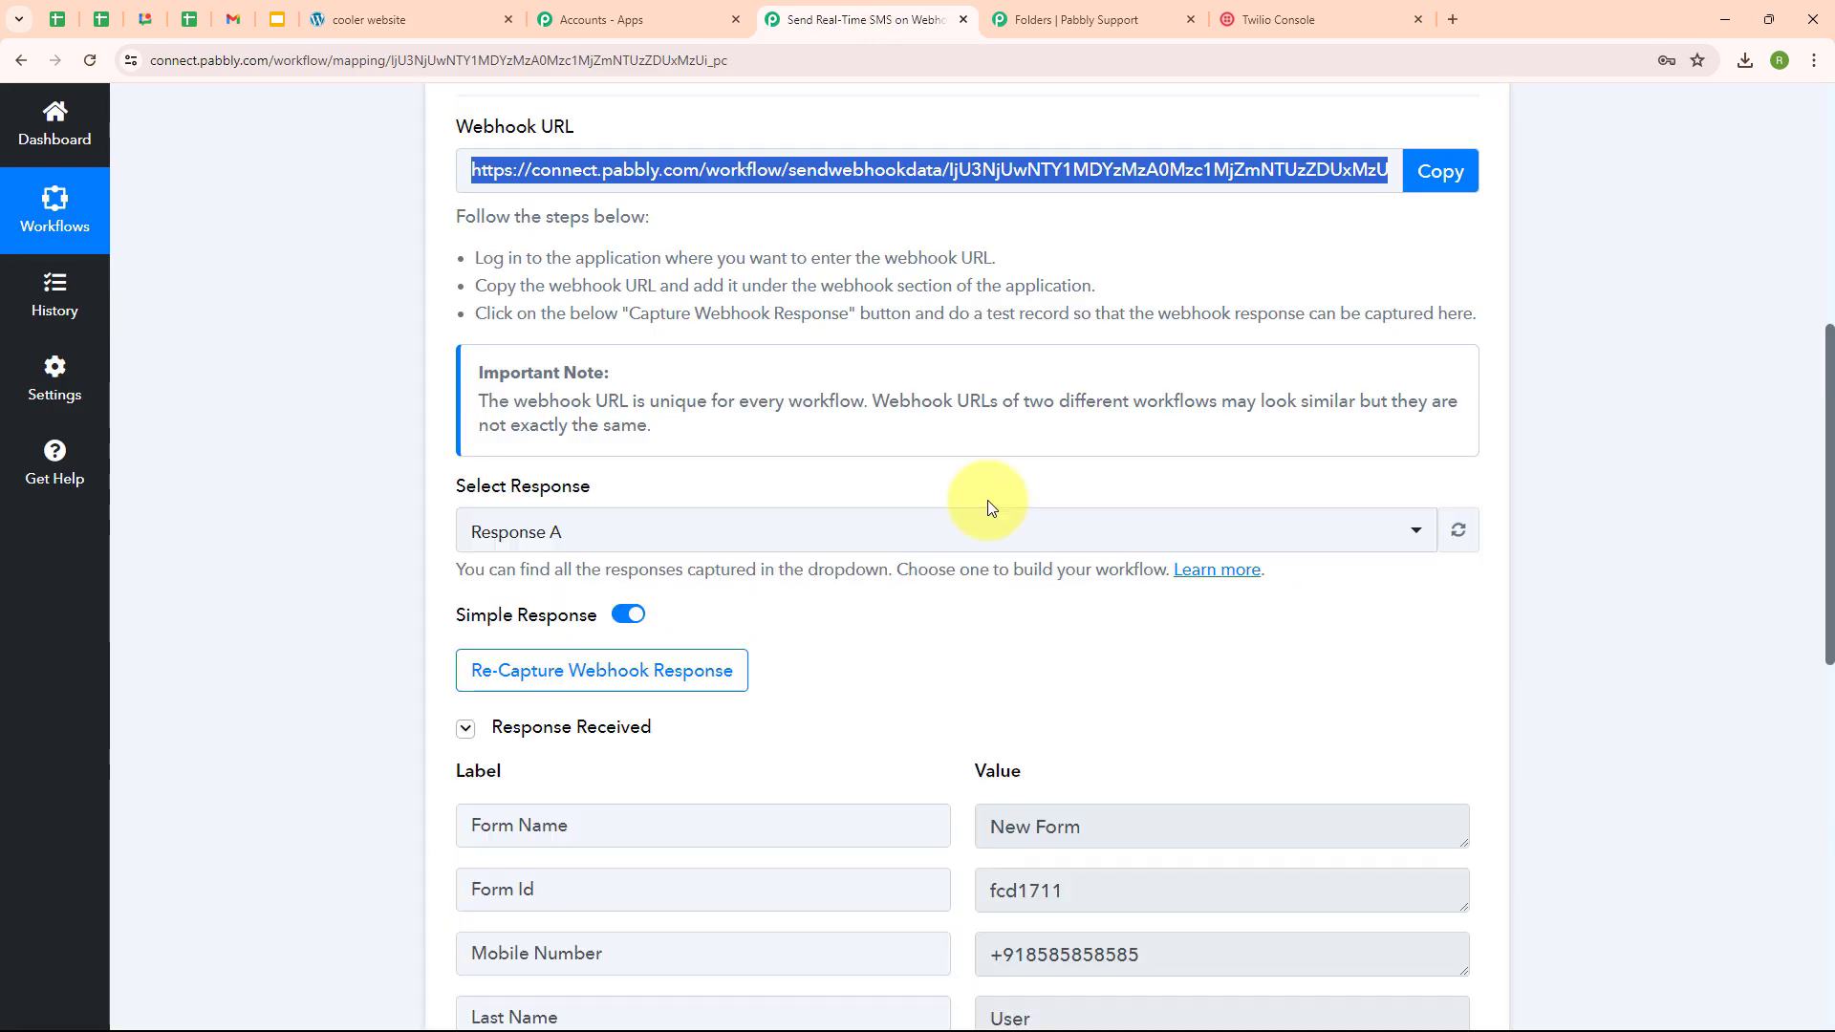
scroll(1281, 648, "down", 5)
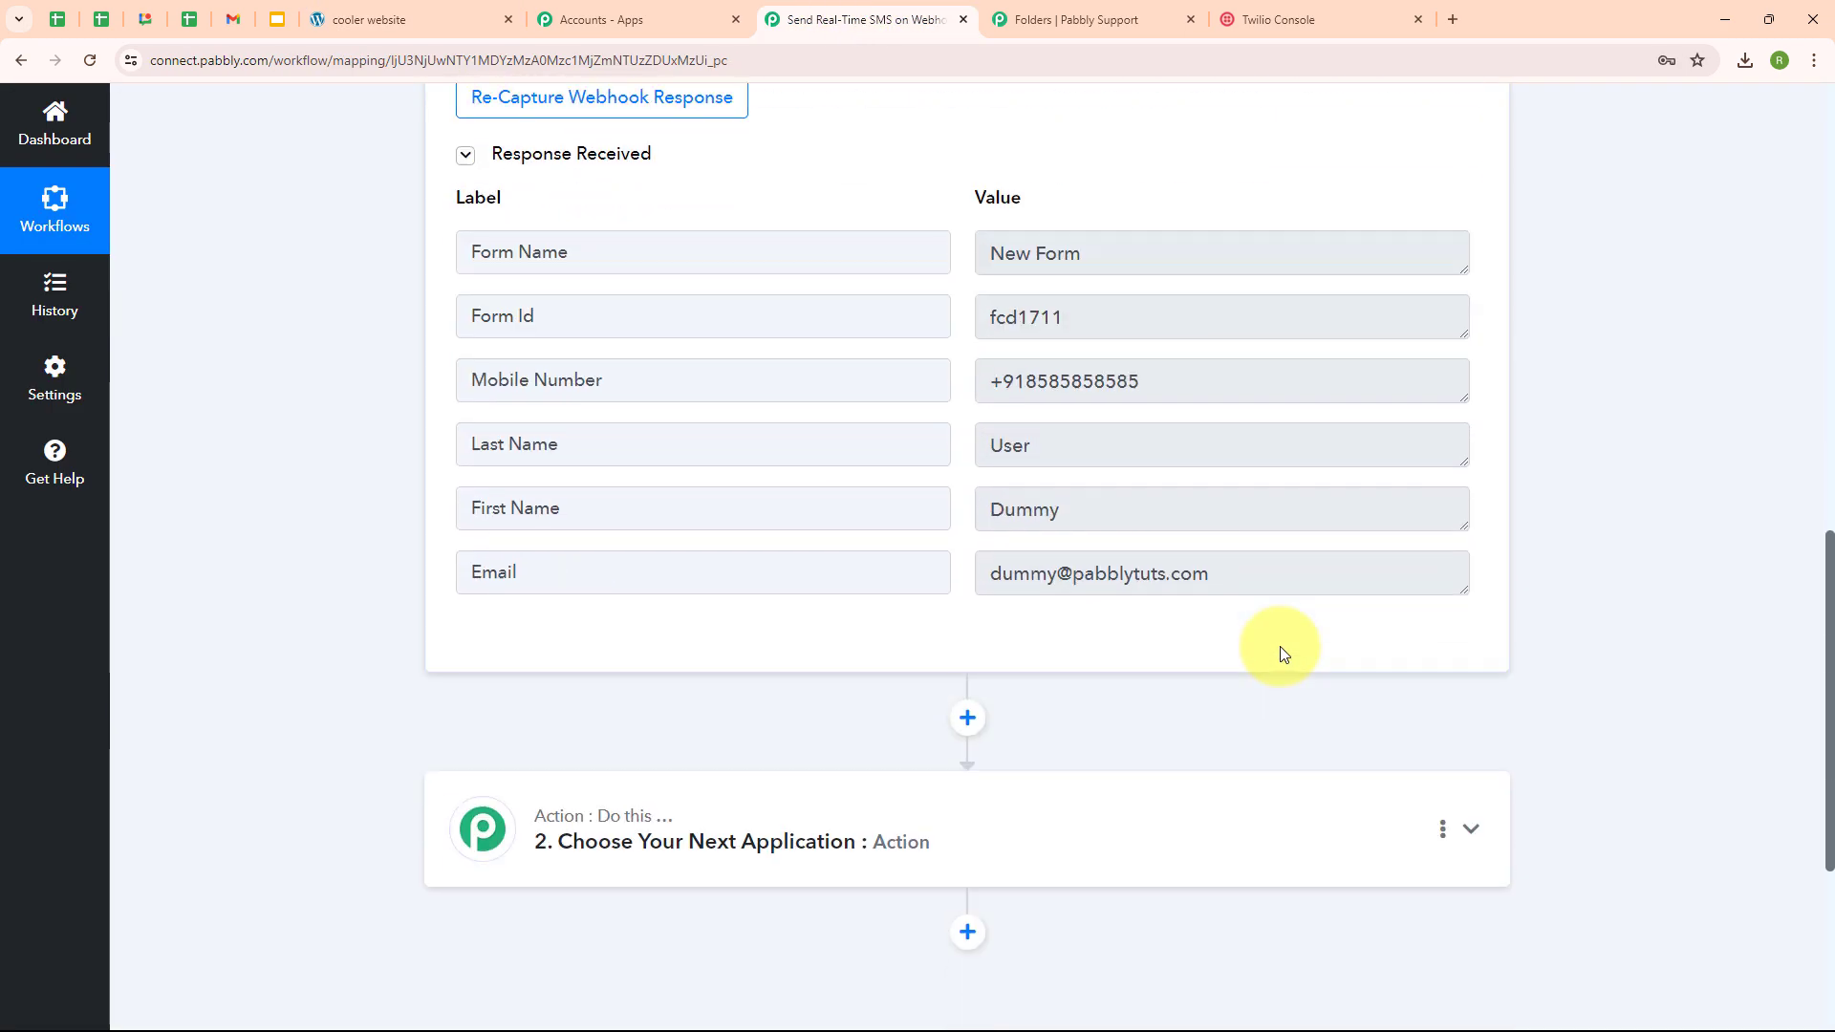
scroll(1281, 648, "up", 2)
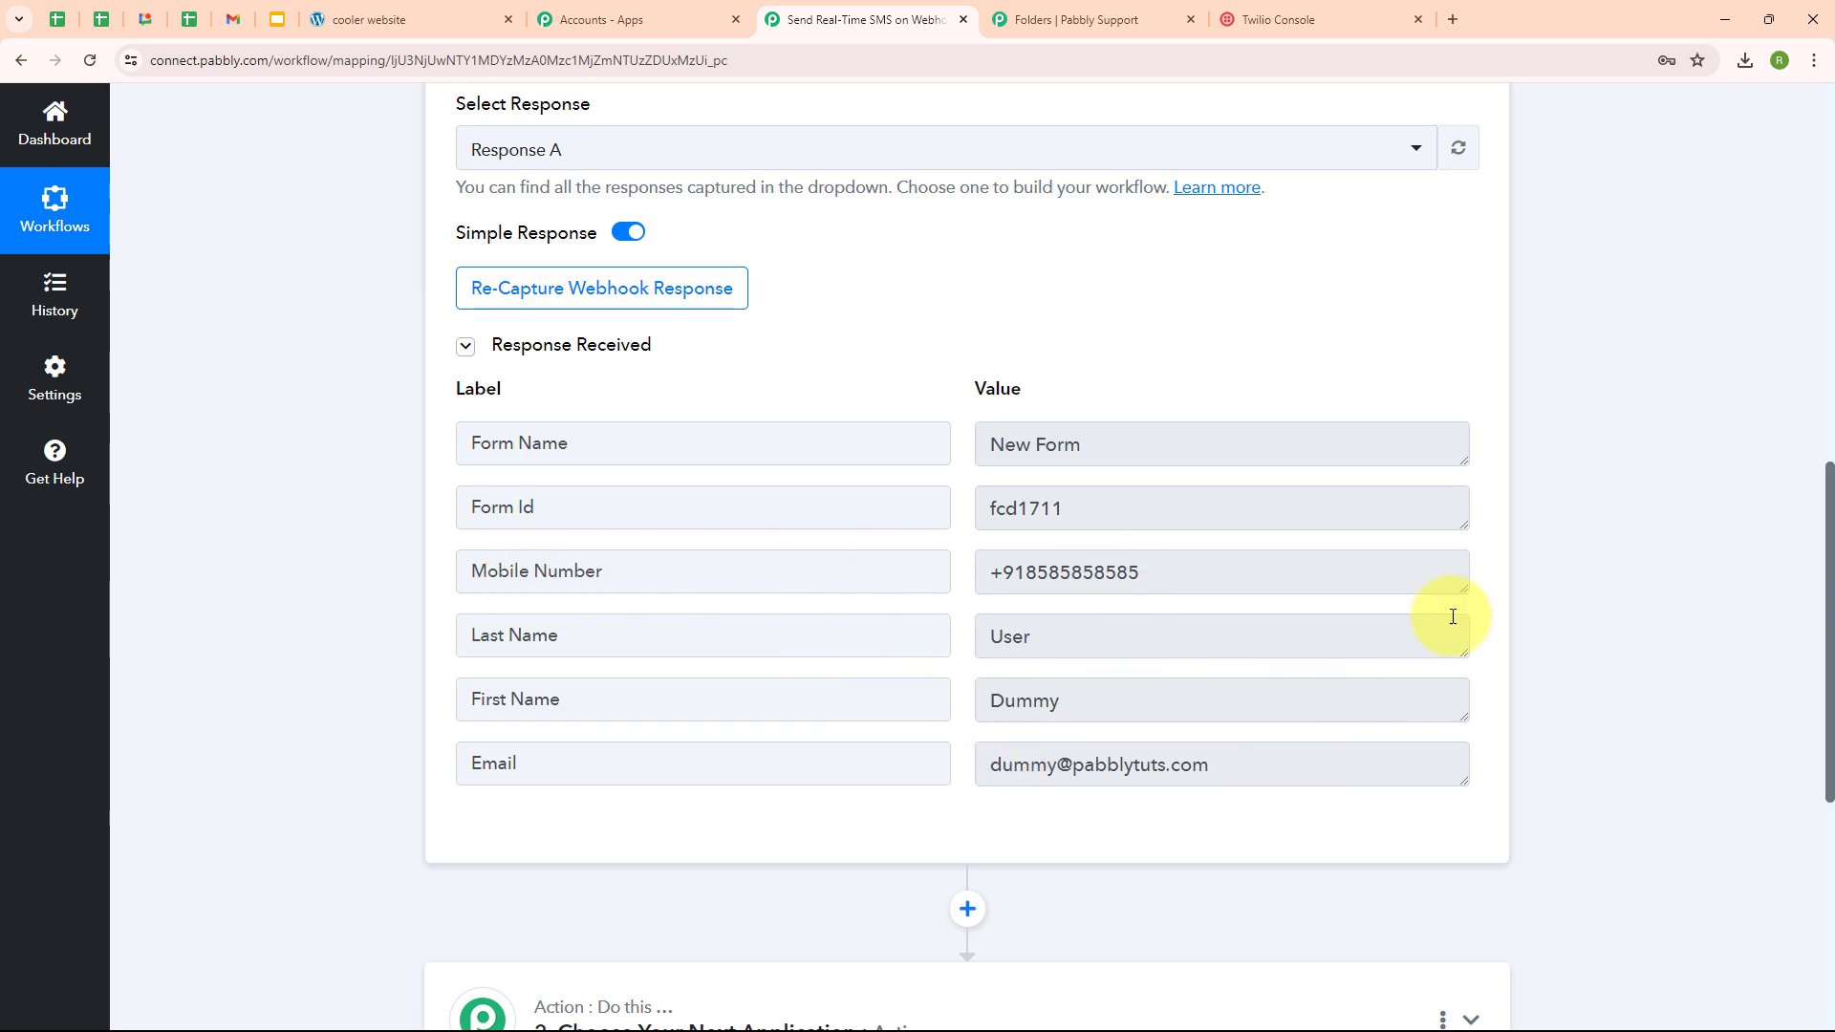
scroll(1494, 328, "up", 10)
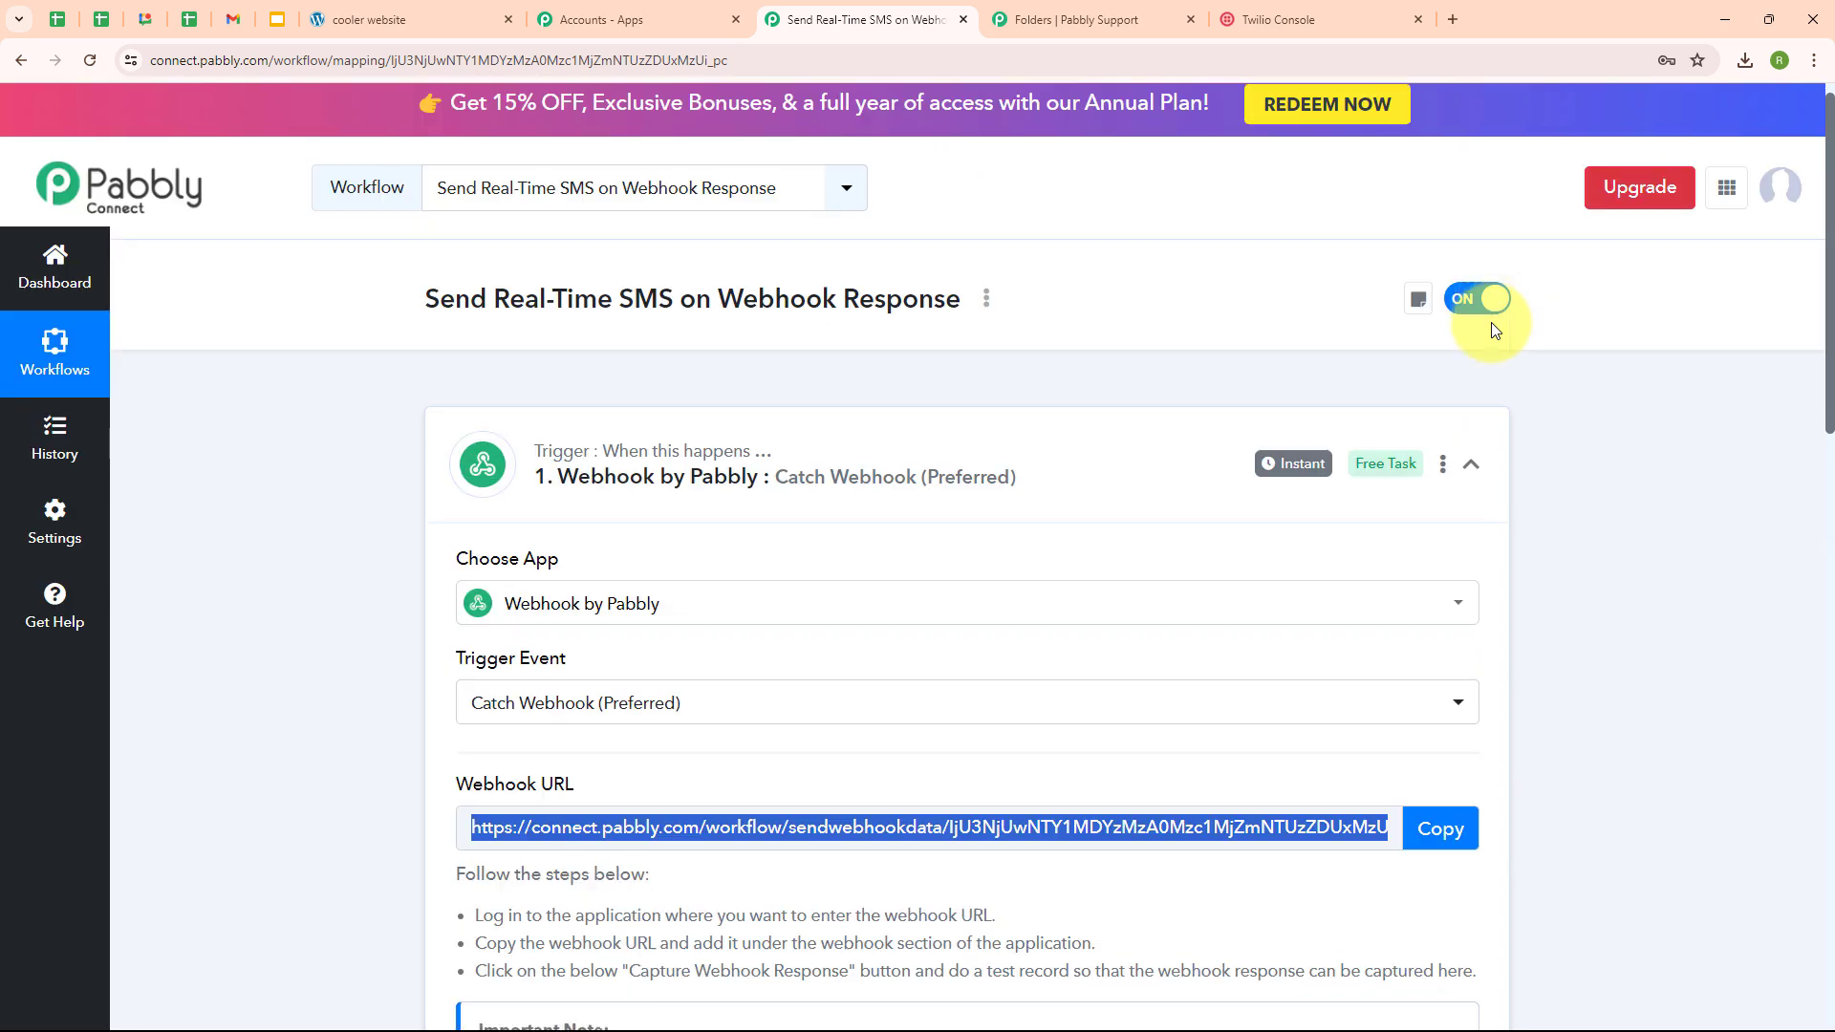
left_click(1477, 488)
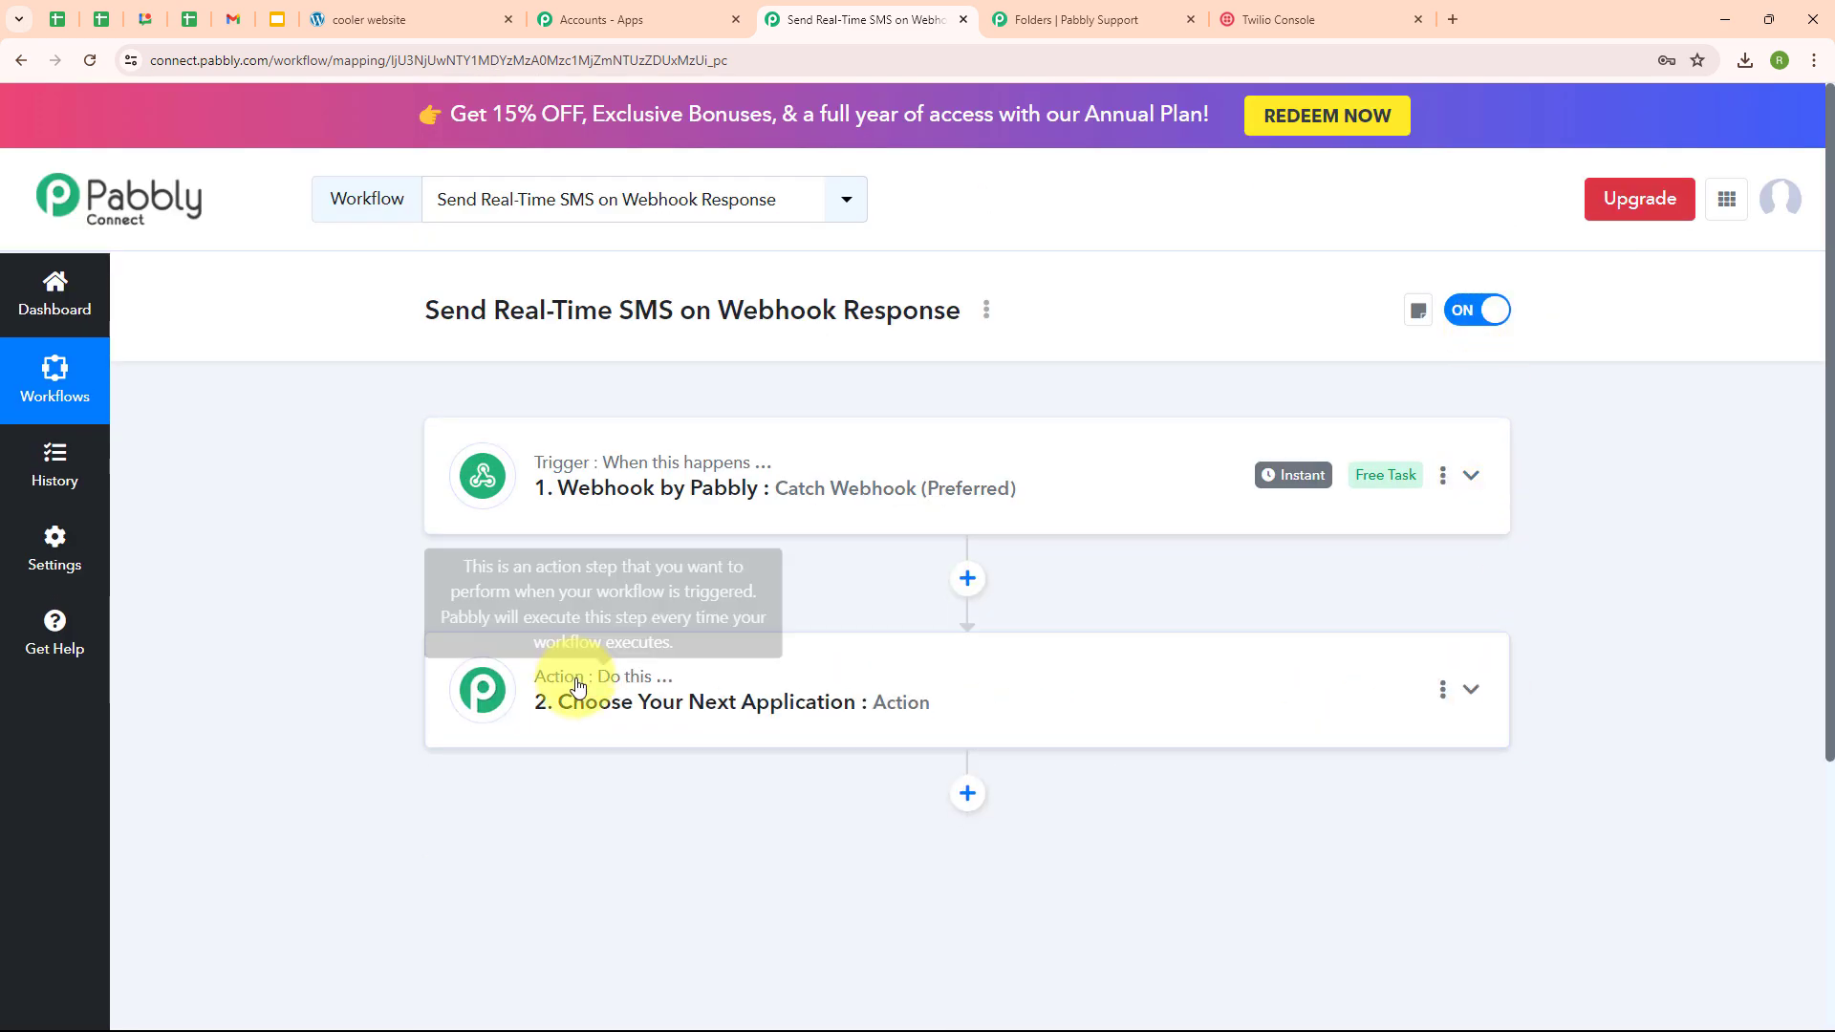
left_click(577, 685)
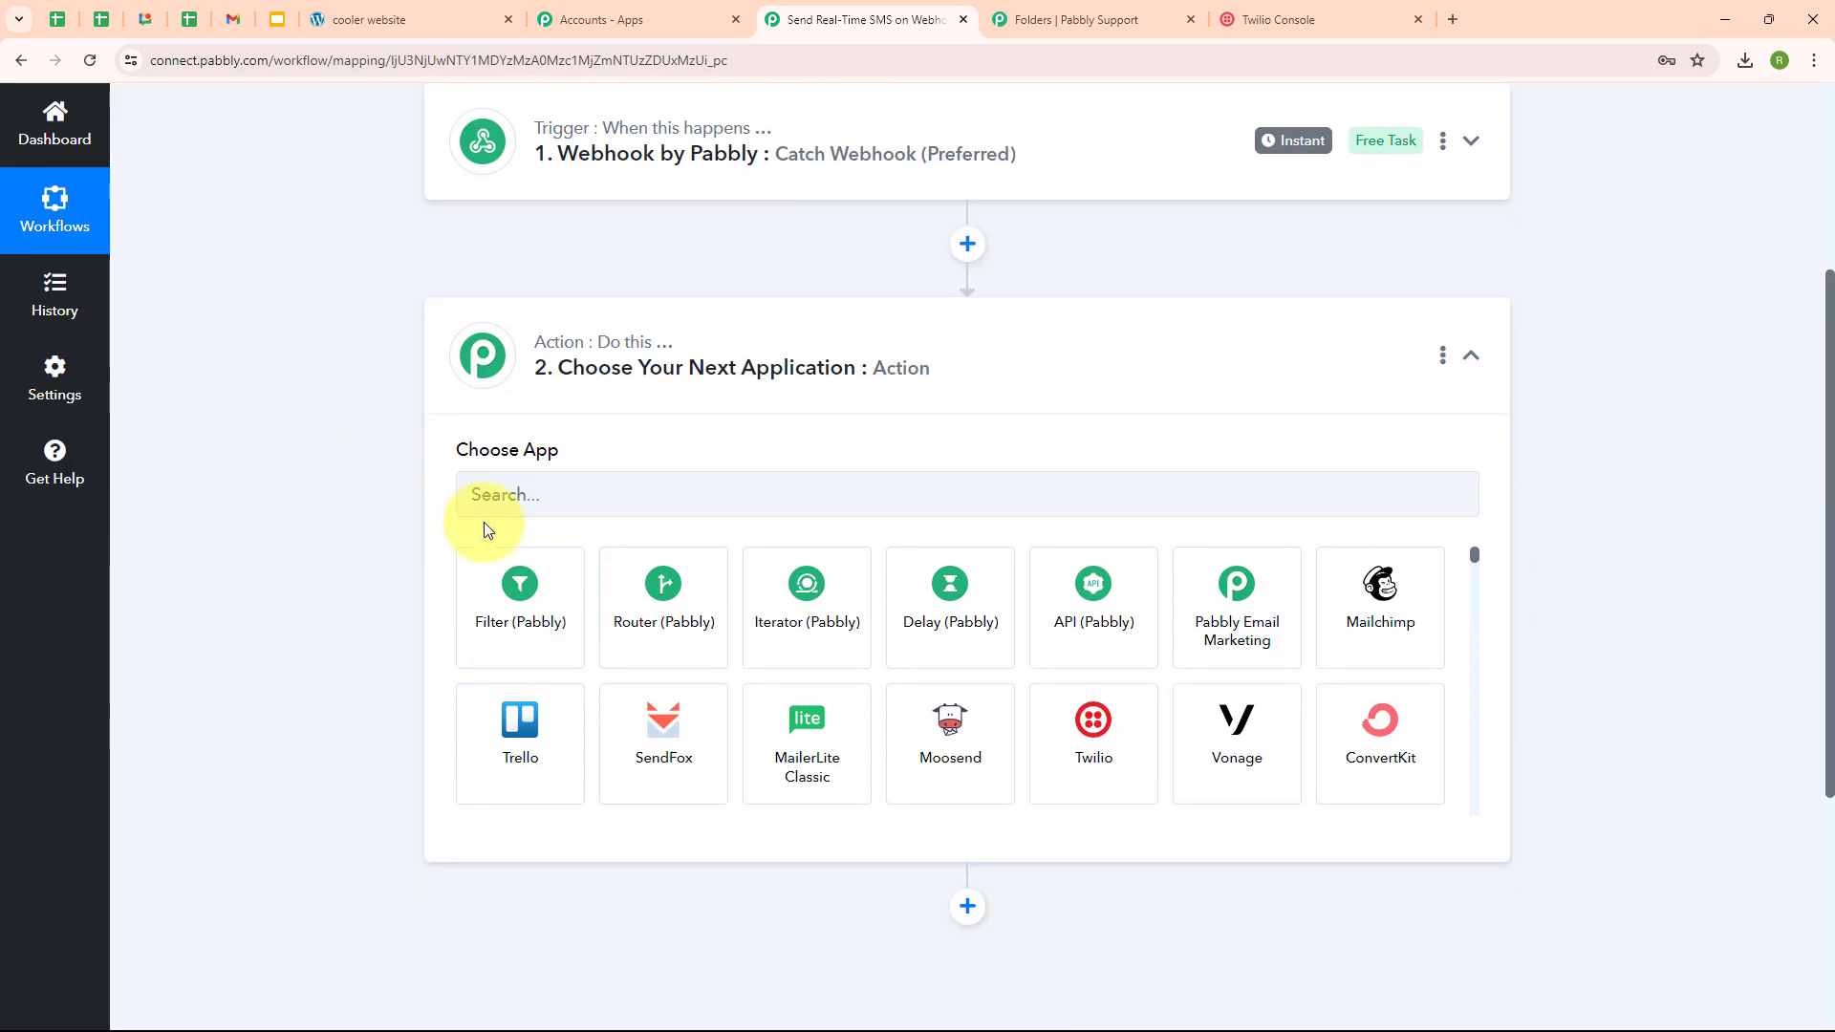
- Set the action to Twilio's Send SMS Message event and begin connecting a Twilio account
left_click(515, 504)
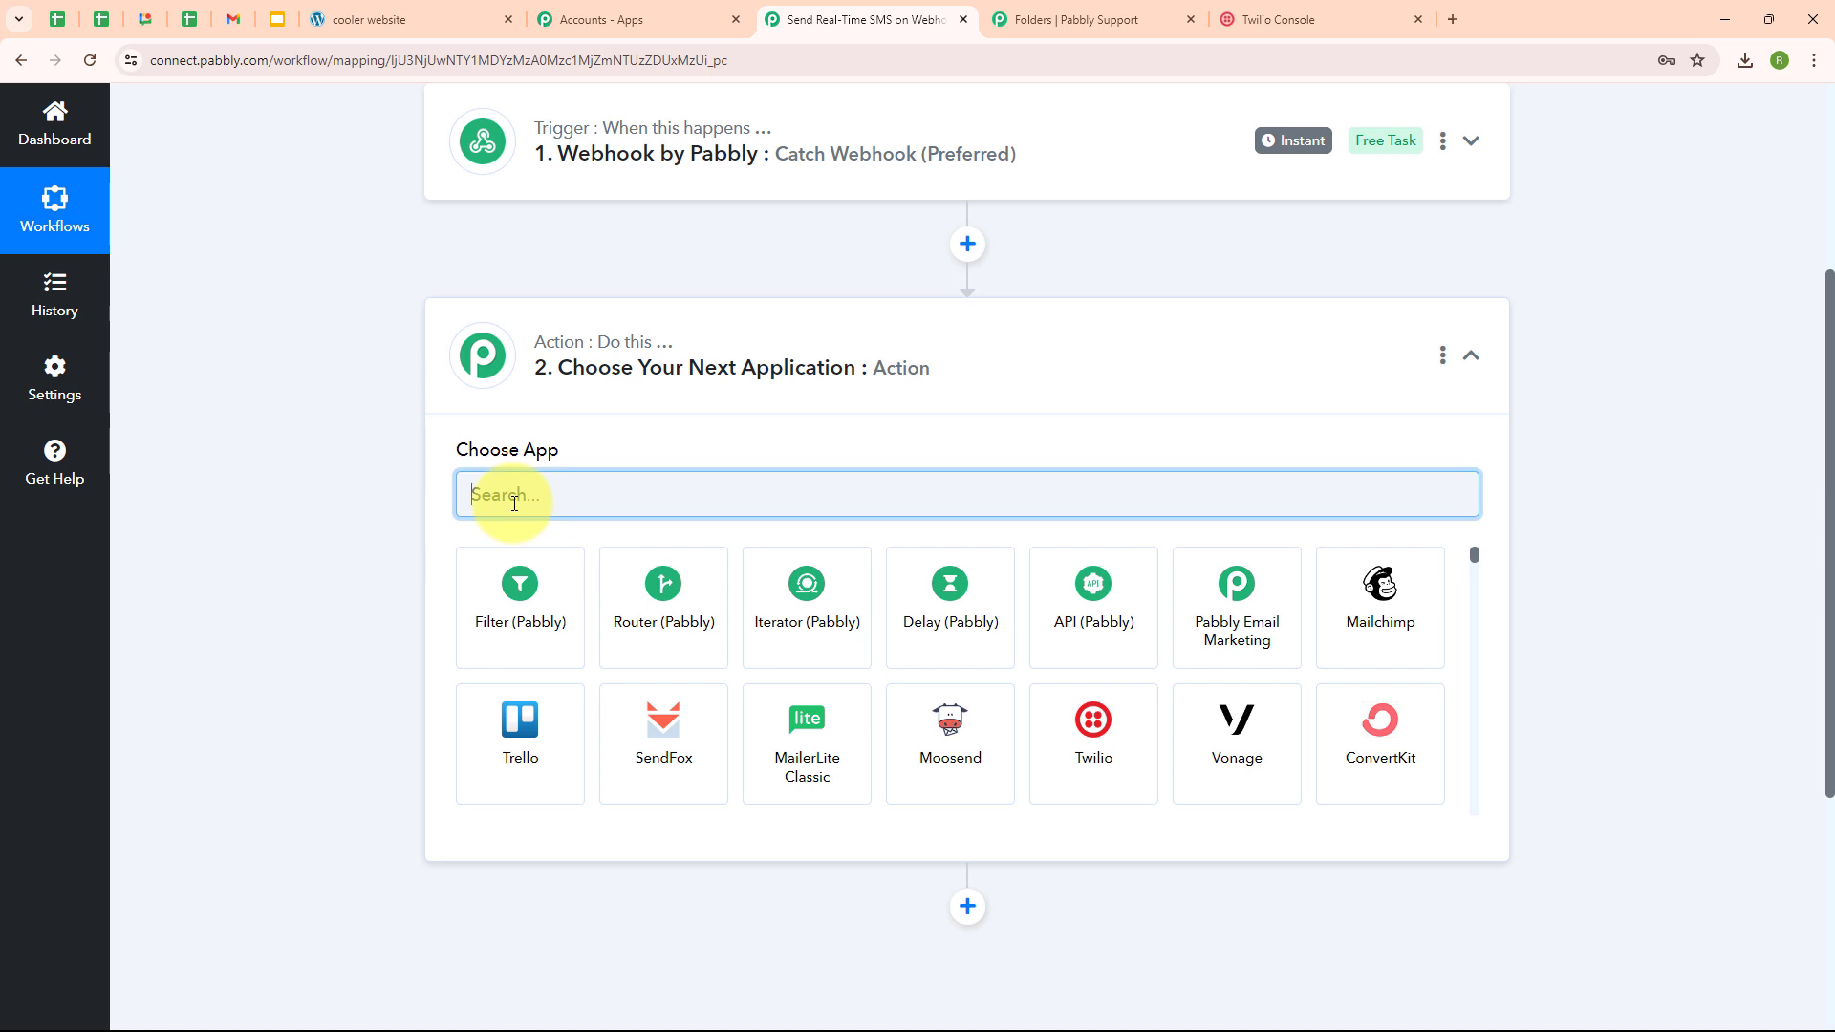
type("Twi")
left_click(512, 594)
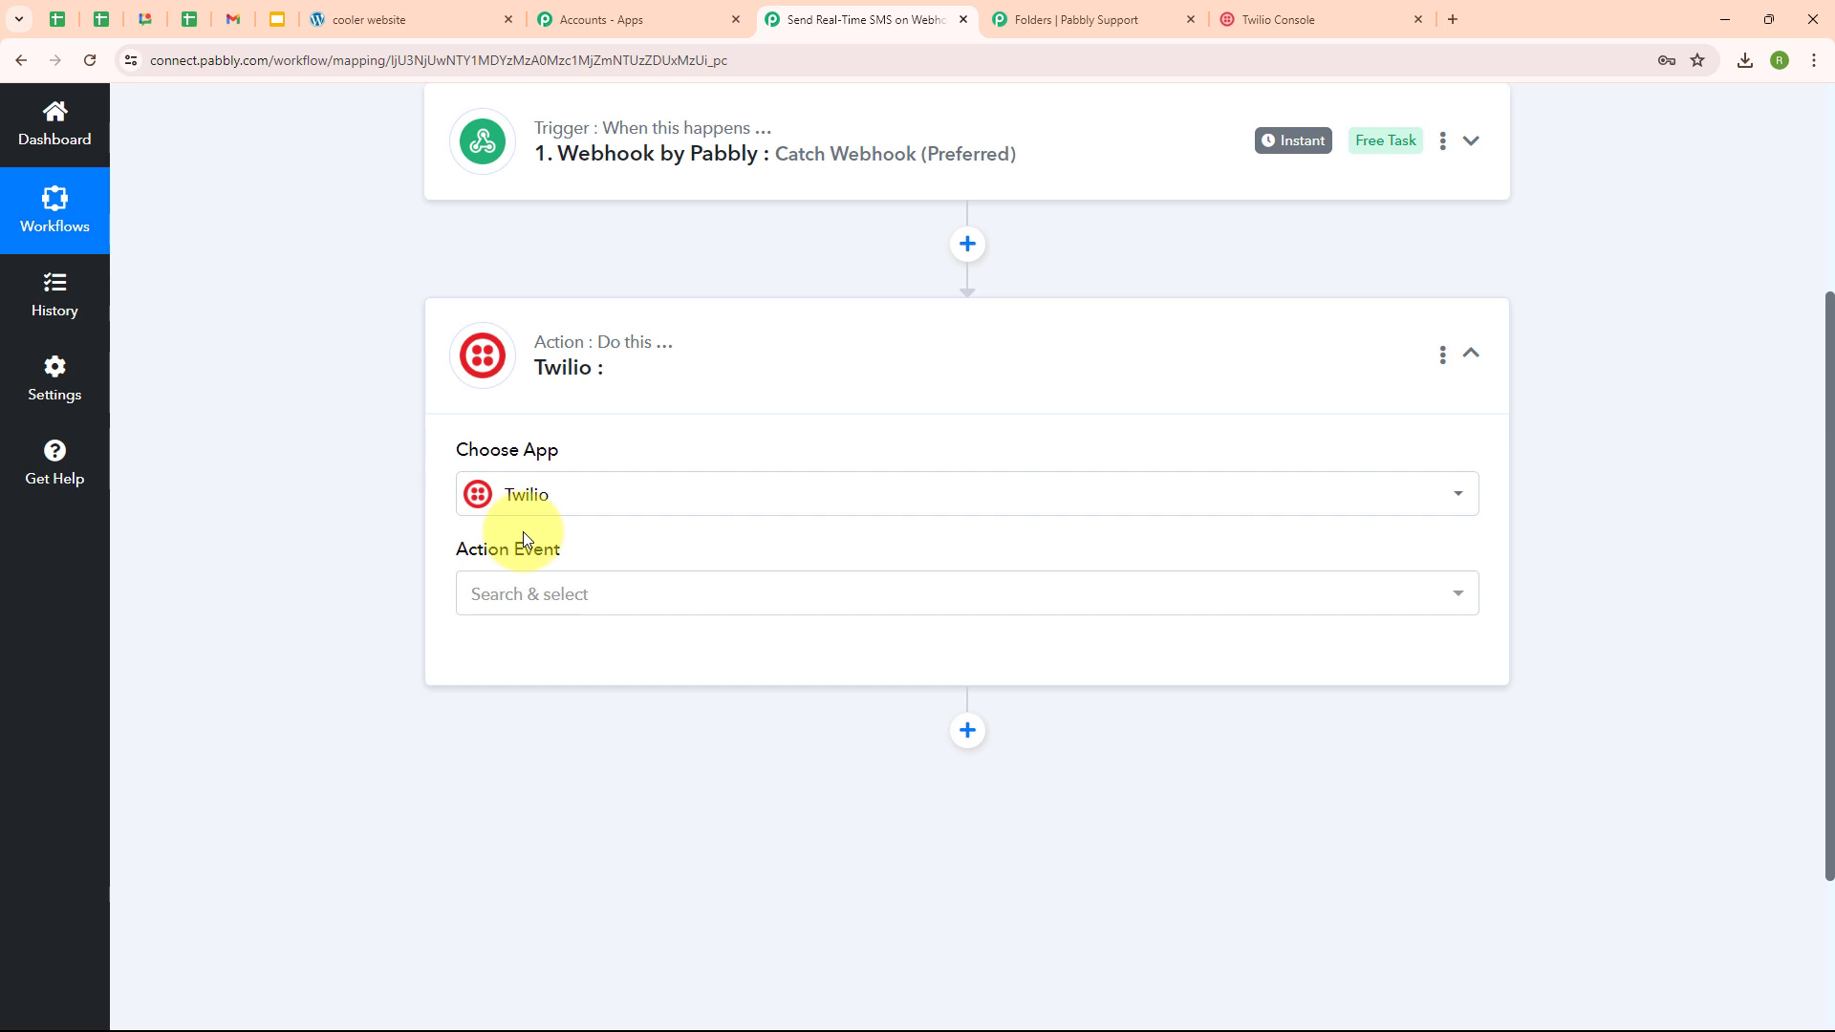
left_click(627, 613)
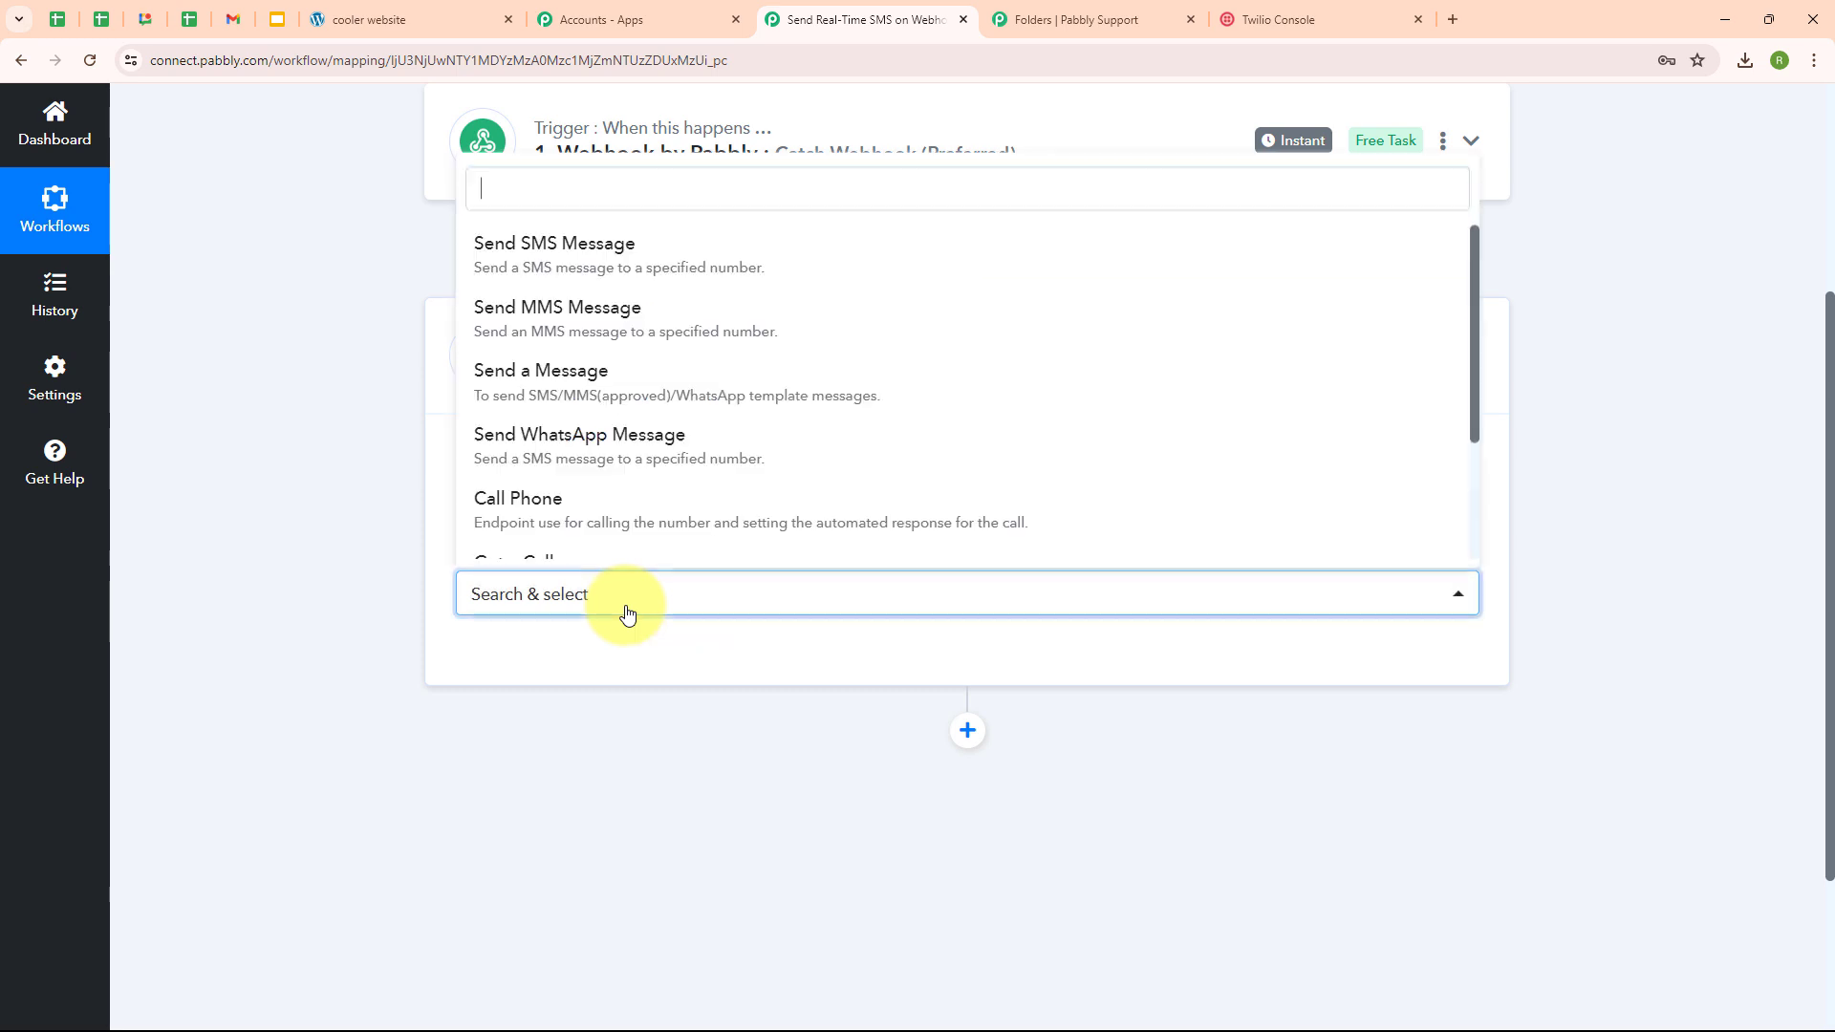
left_click(514, 264)
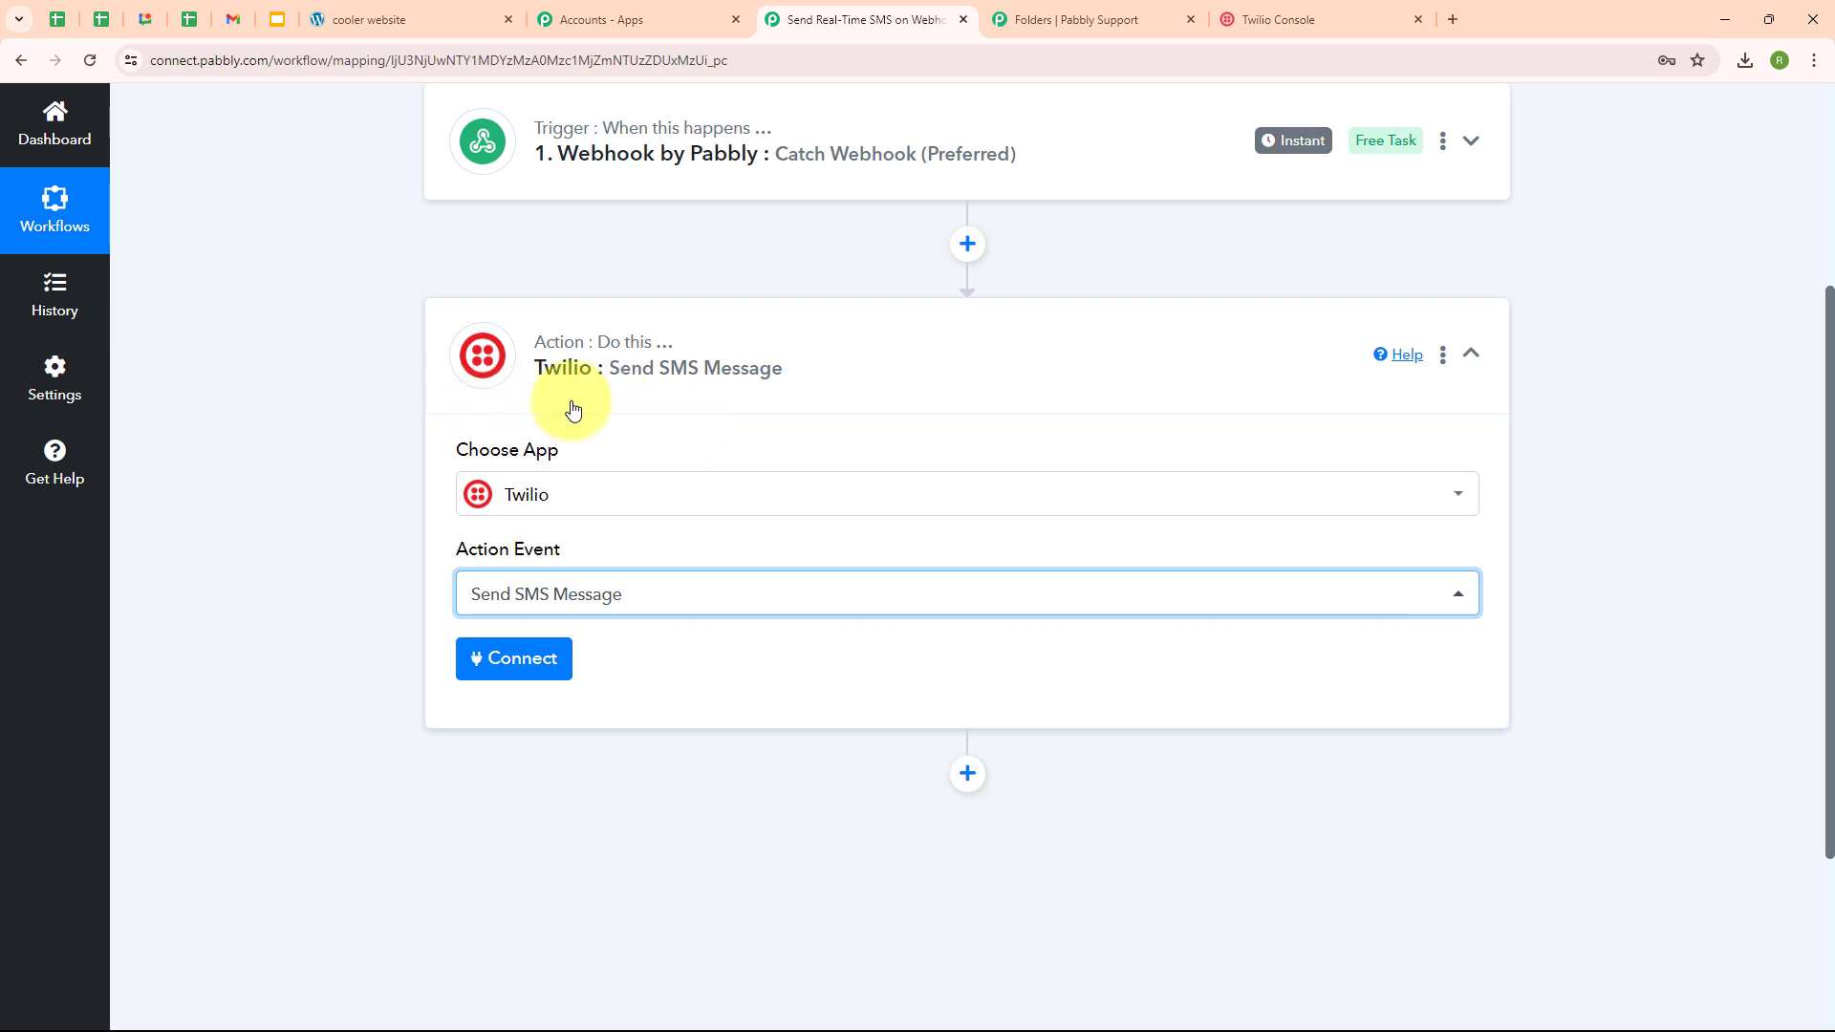
left_click(490, 677)
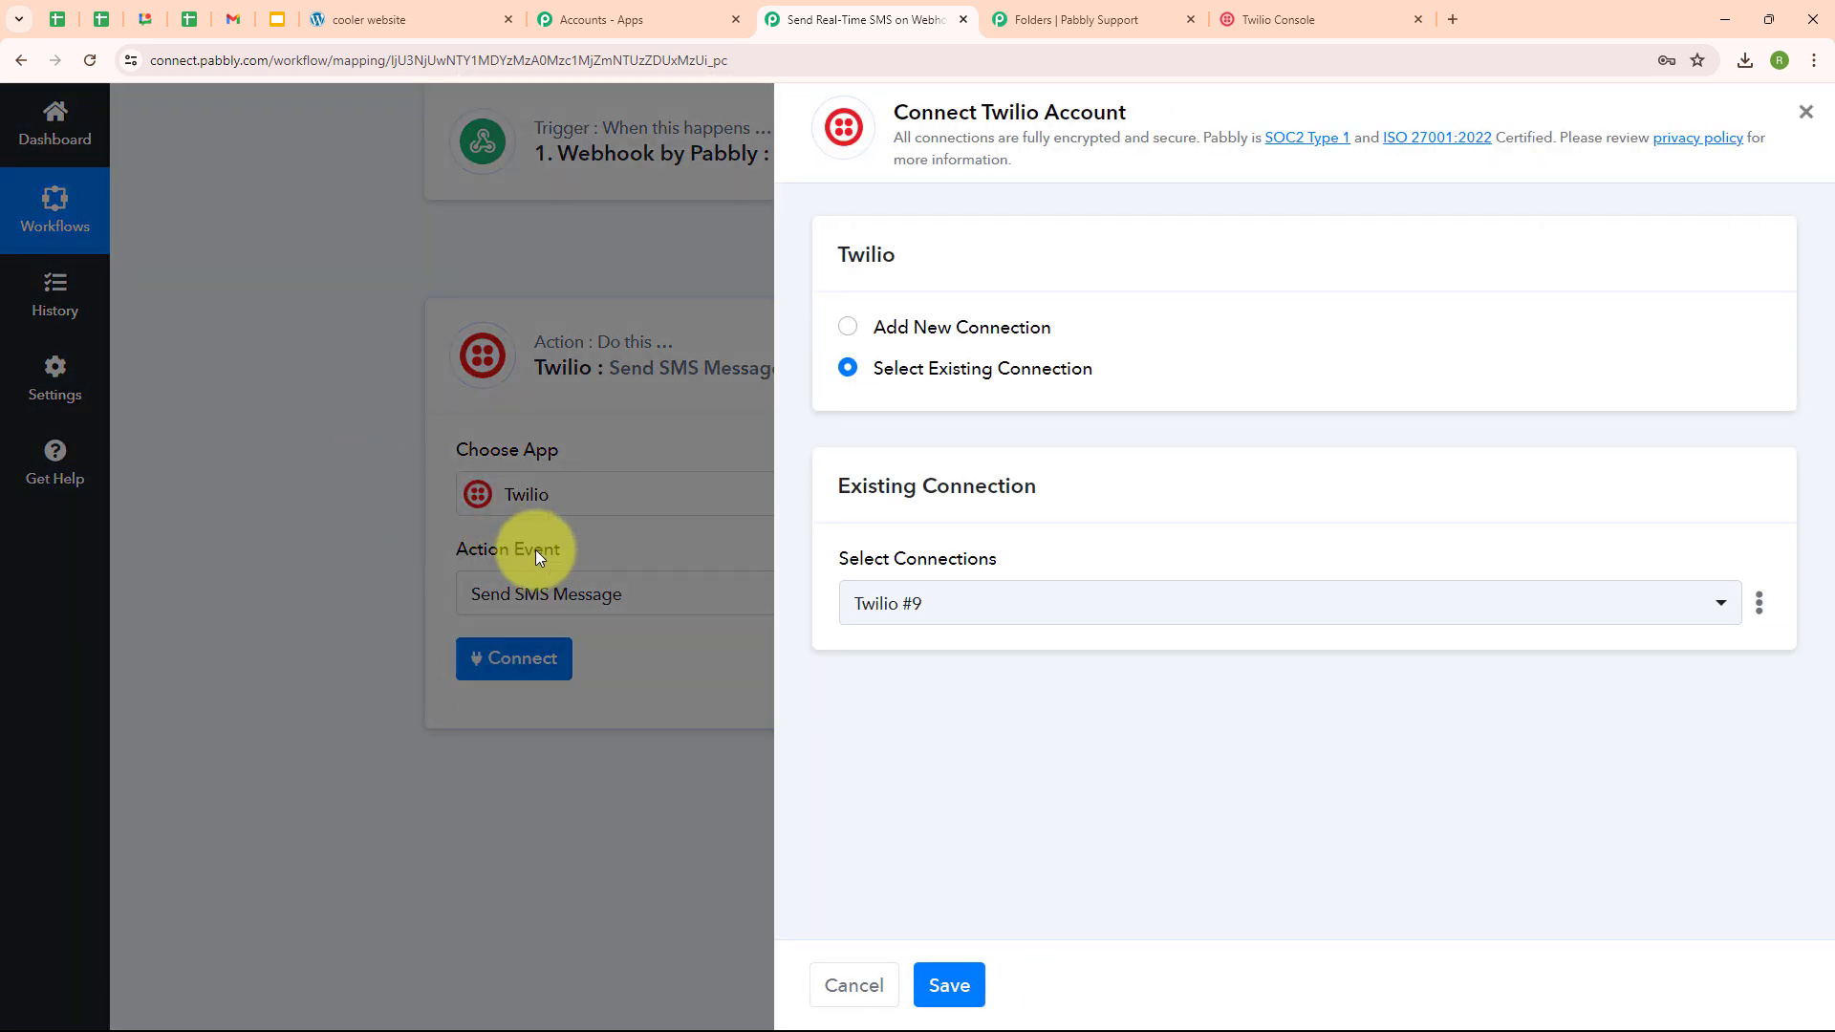
- Start a new Twilio connection (Twilio #10), then bring up the Twilio Console for its credentials
left_click(847, 334)
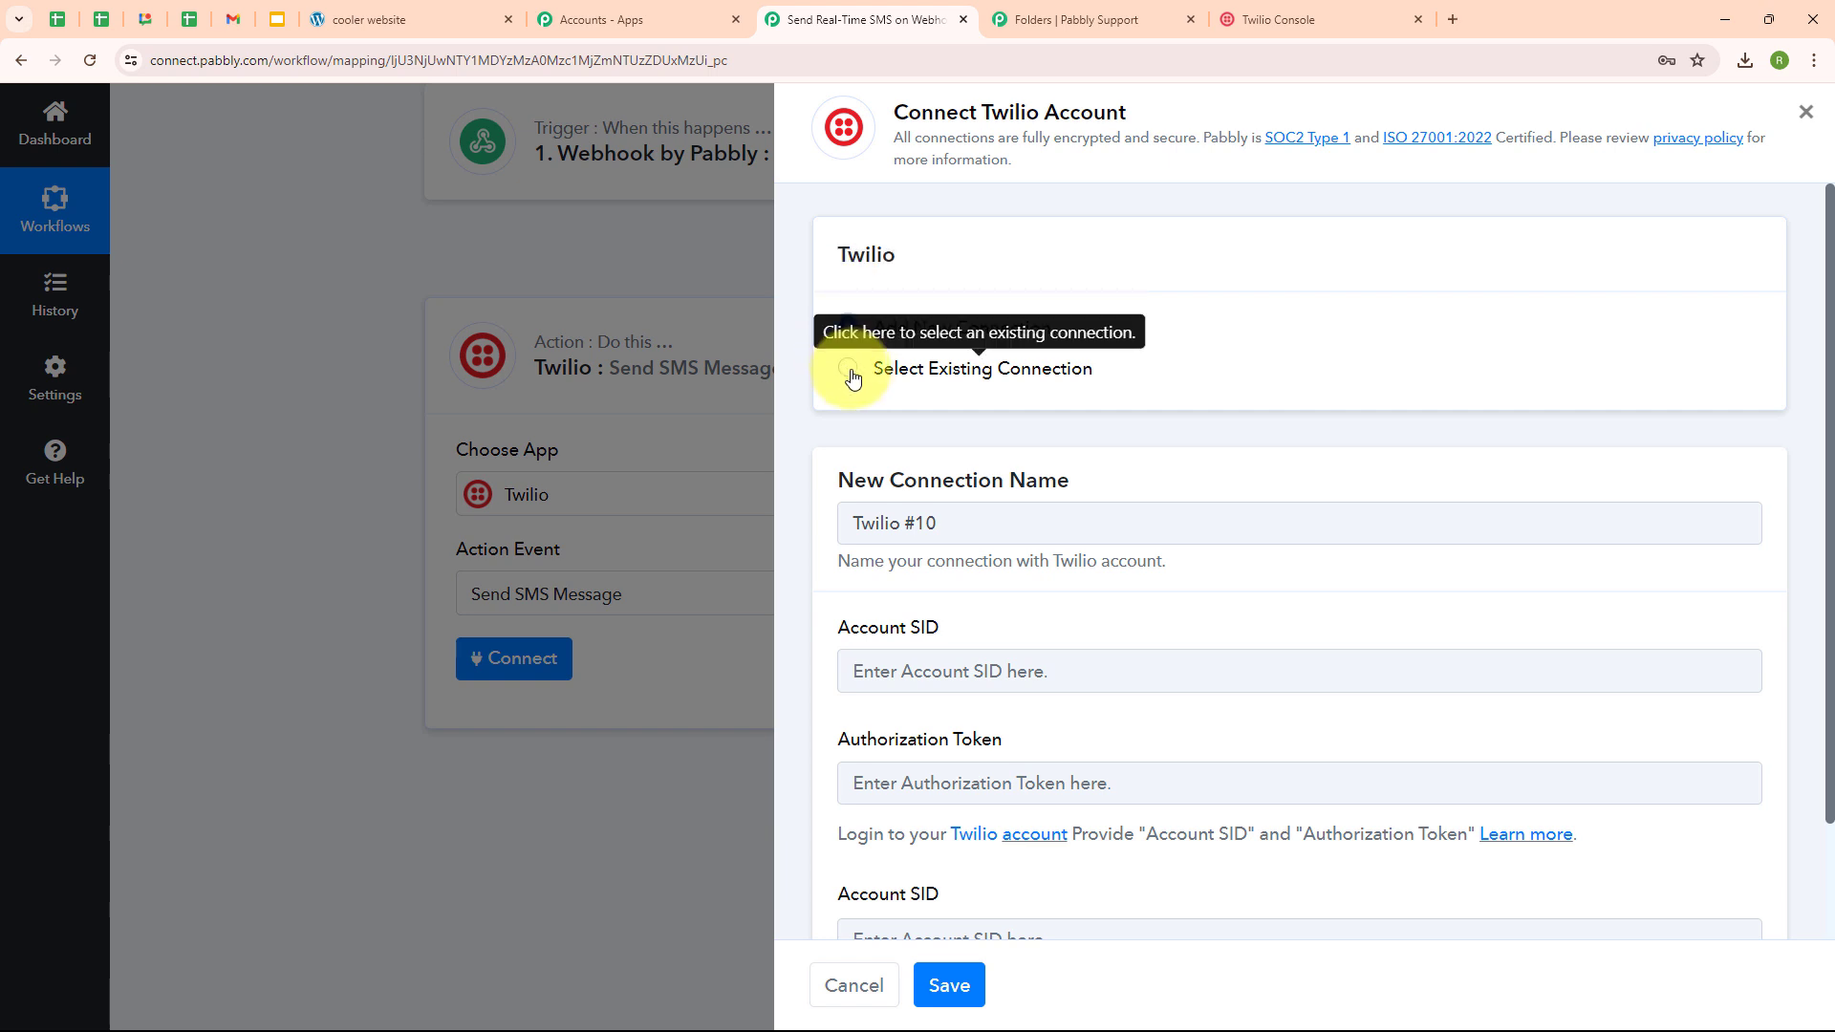
scroll(852, 484, "down", 2)
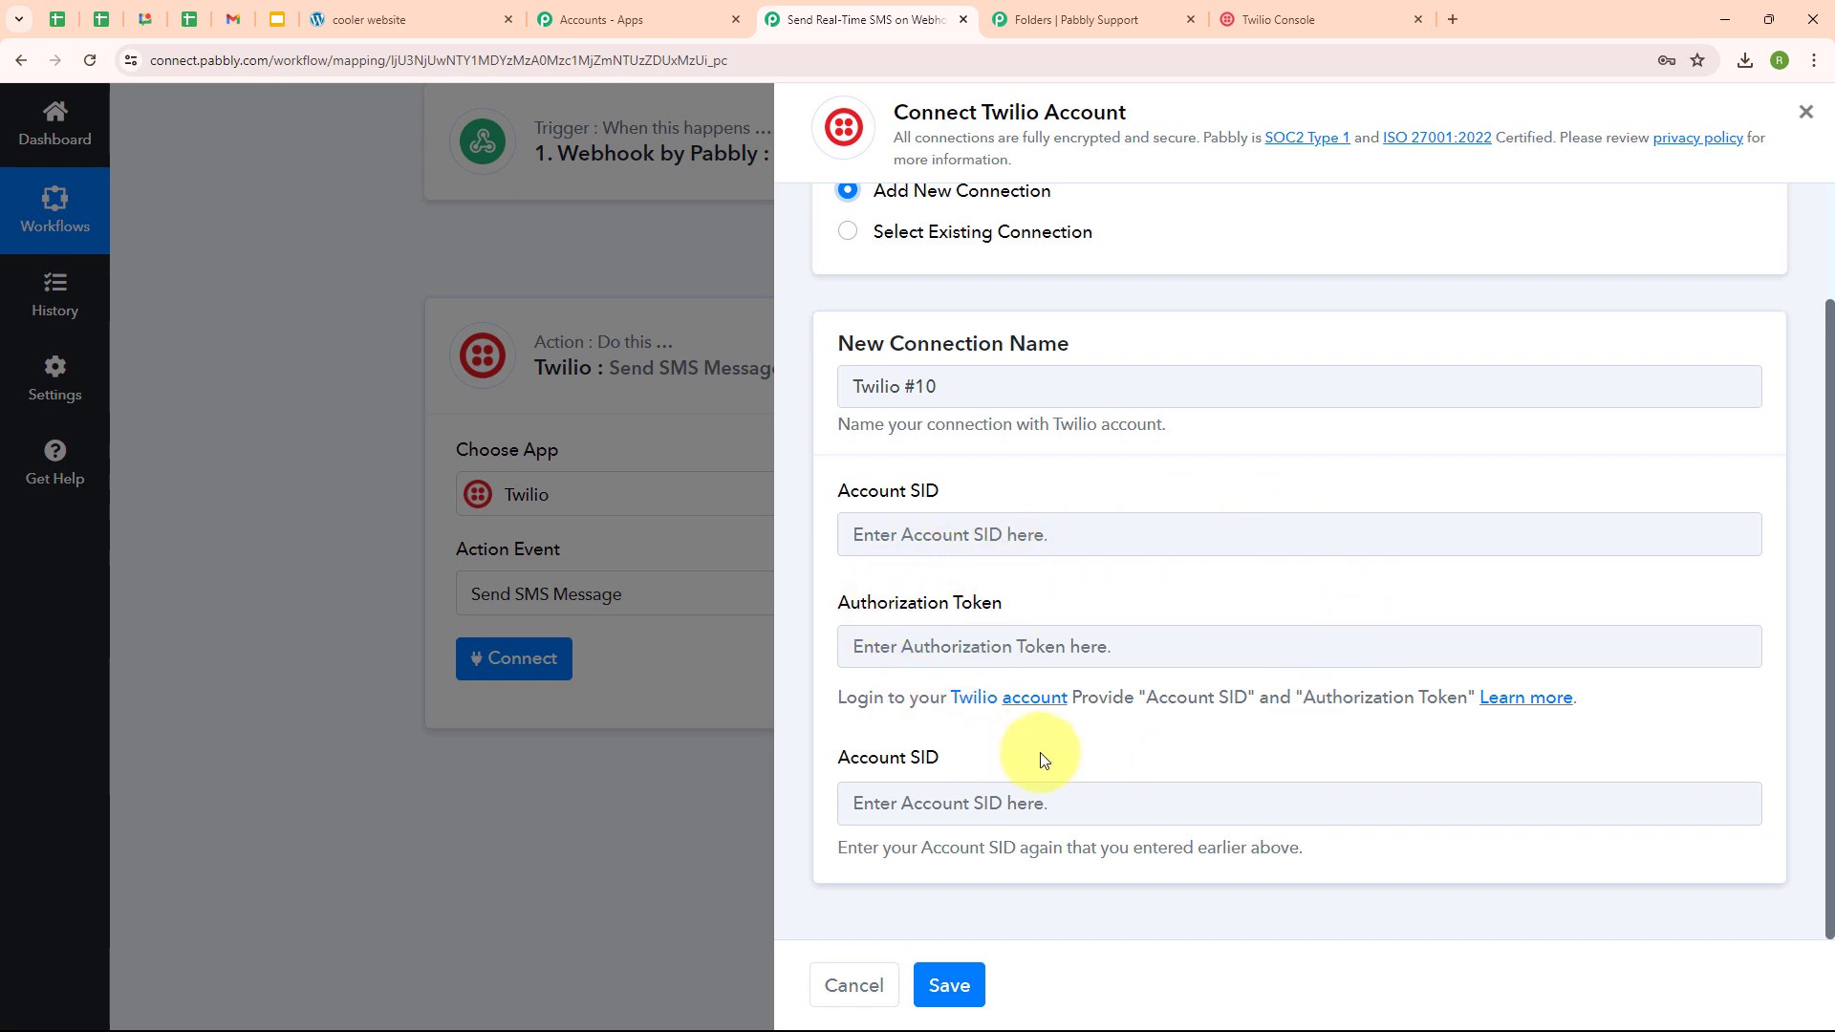
left_click(1302, 9)
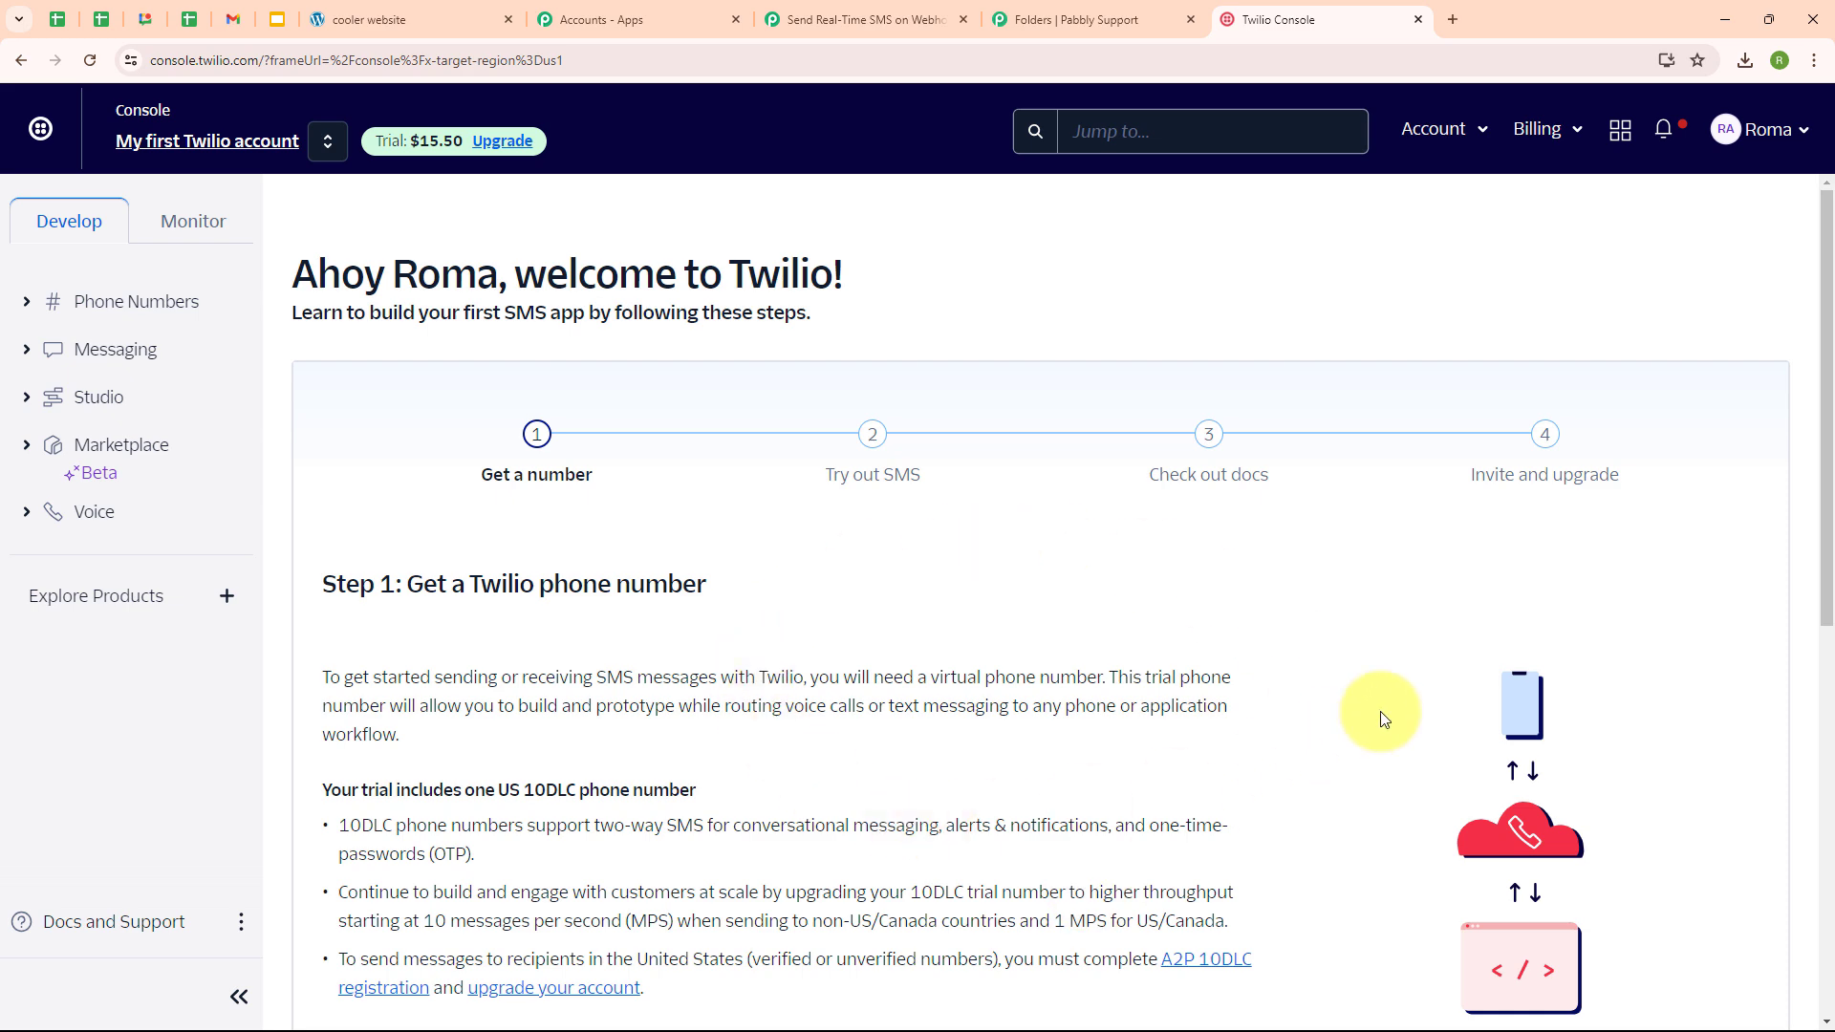
- Copy the Account SID from Twilio Console and paste it into both Account SID fields
scroll(775, 392, "down", 8)
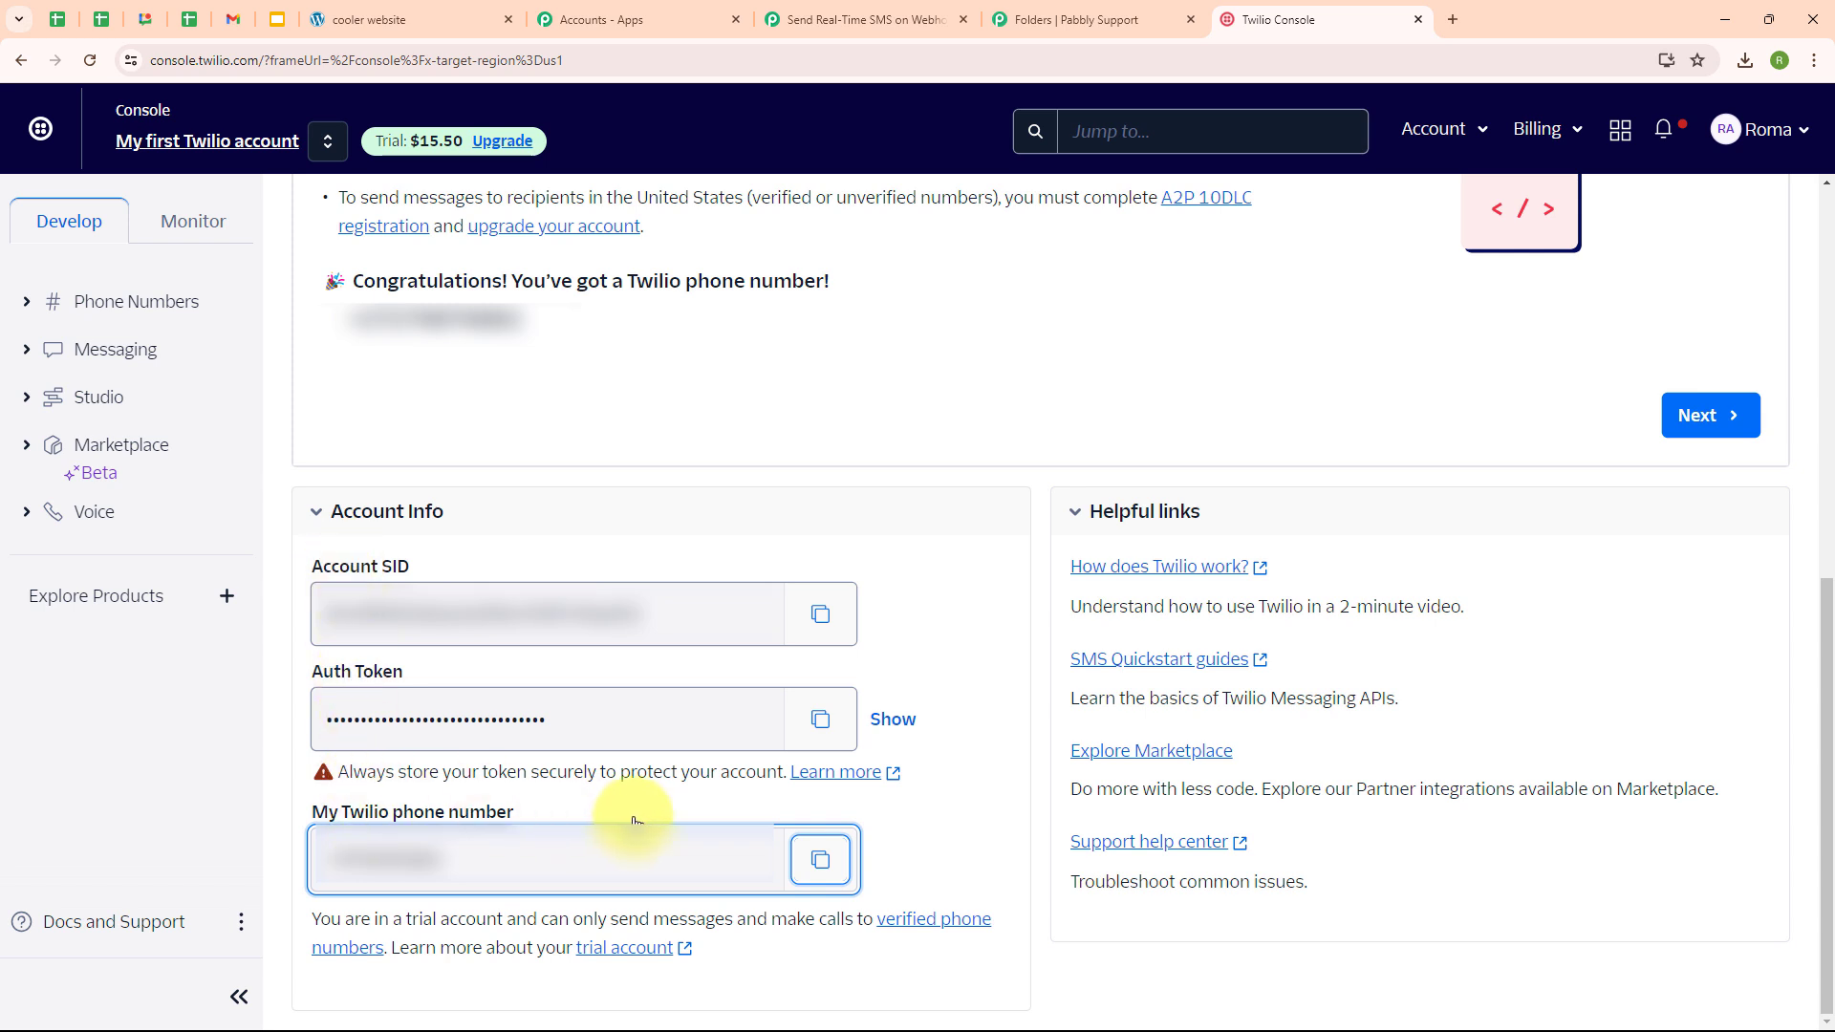
left_click(821, 617)
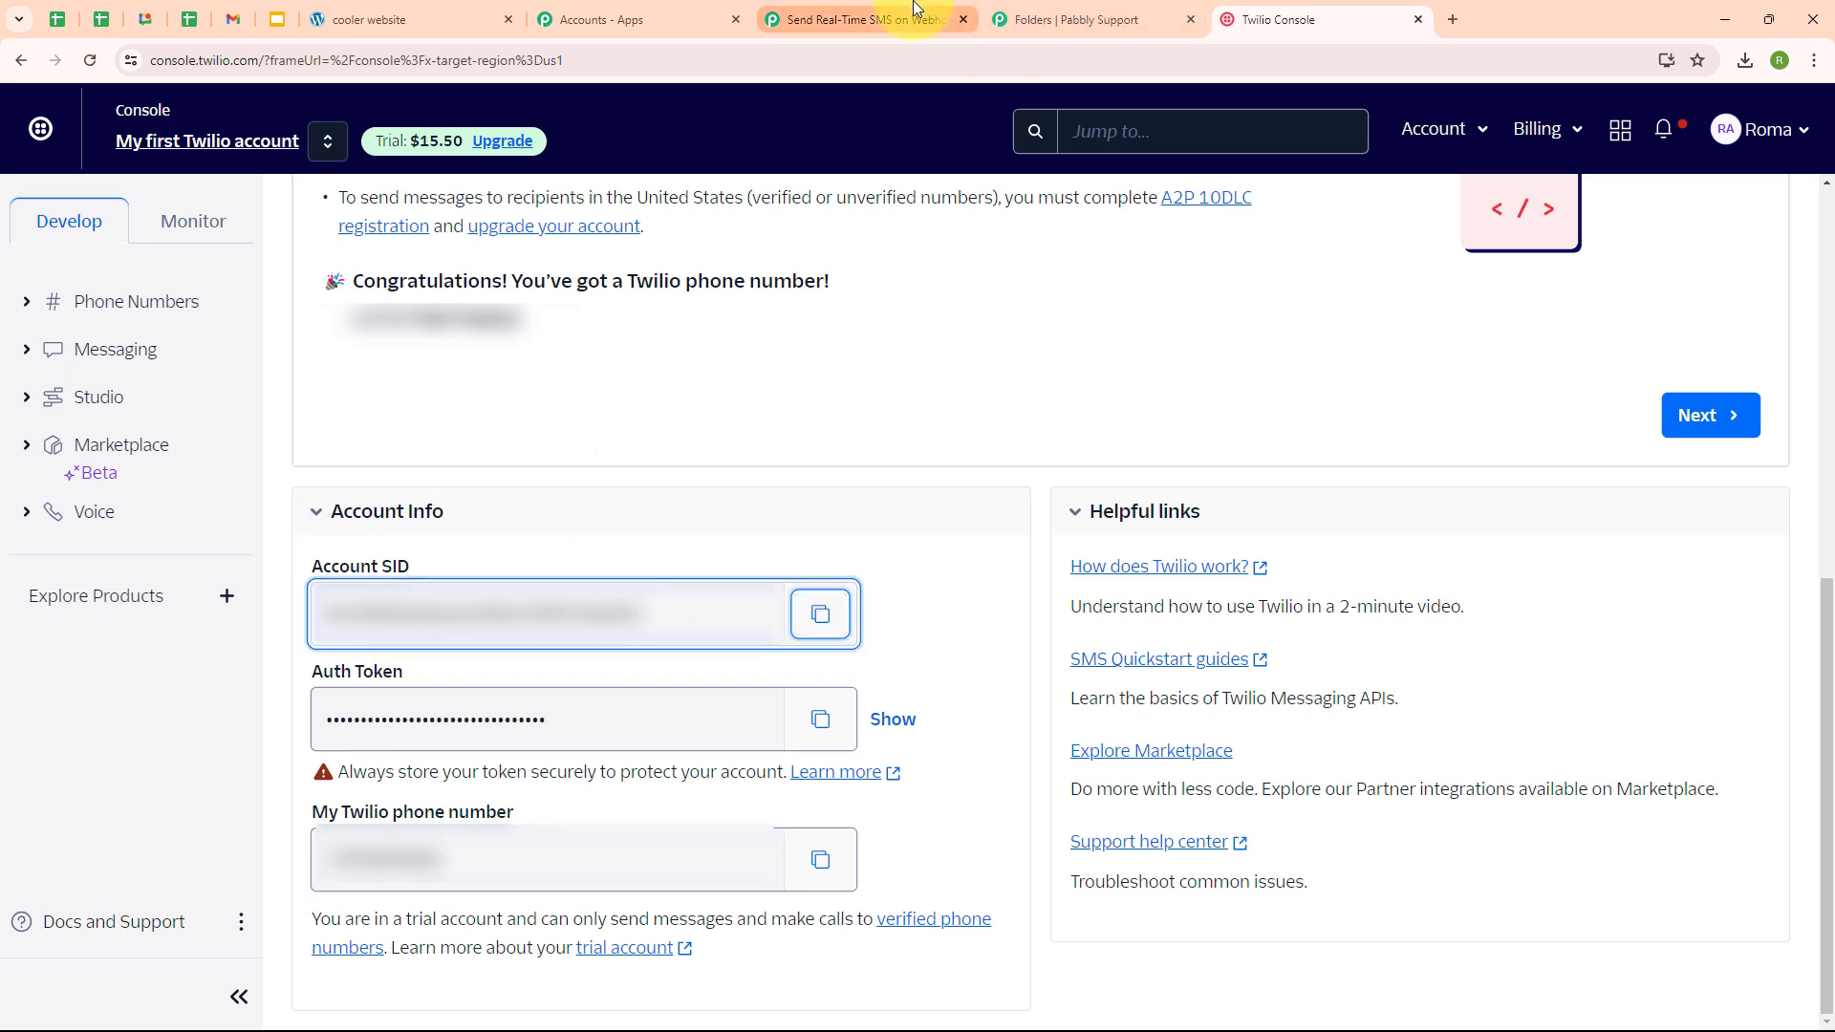
left_click(951, 9)
left_click(1037, 536)
key("ctrl+v")
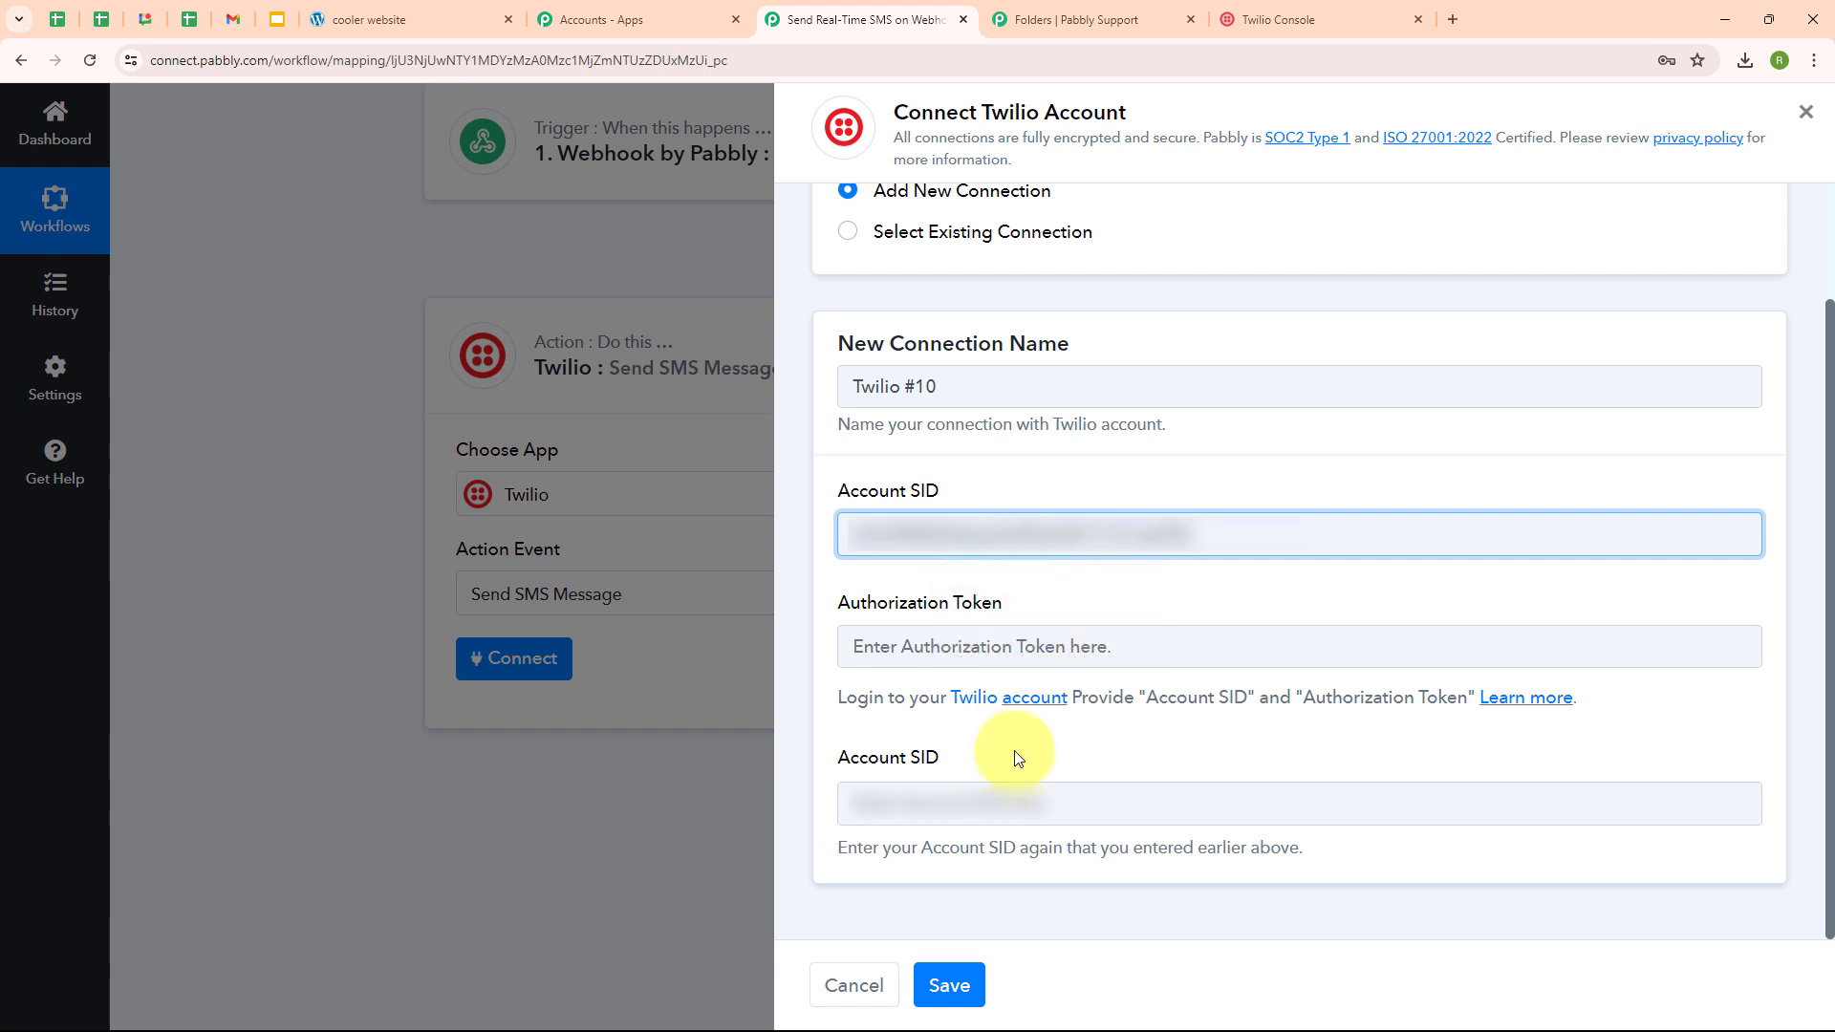
left_click(1003, 808)
key("ctrl+v")
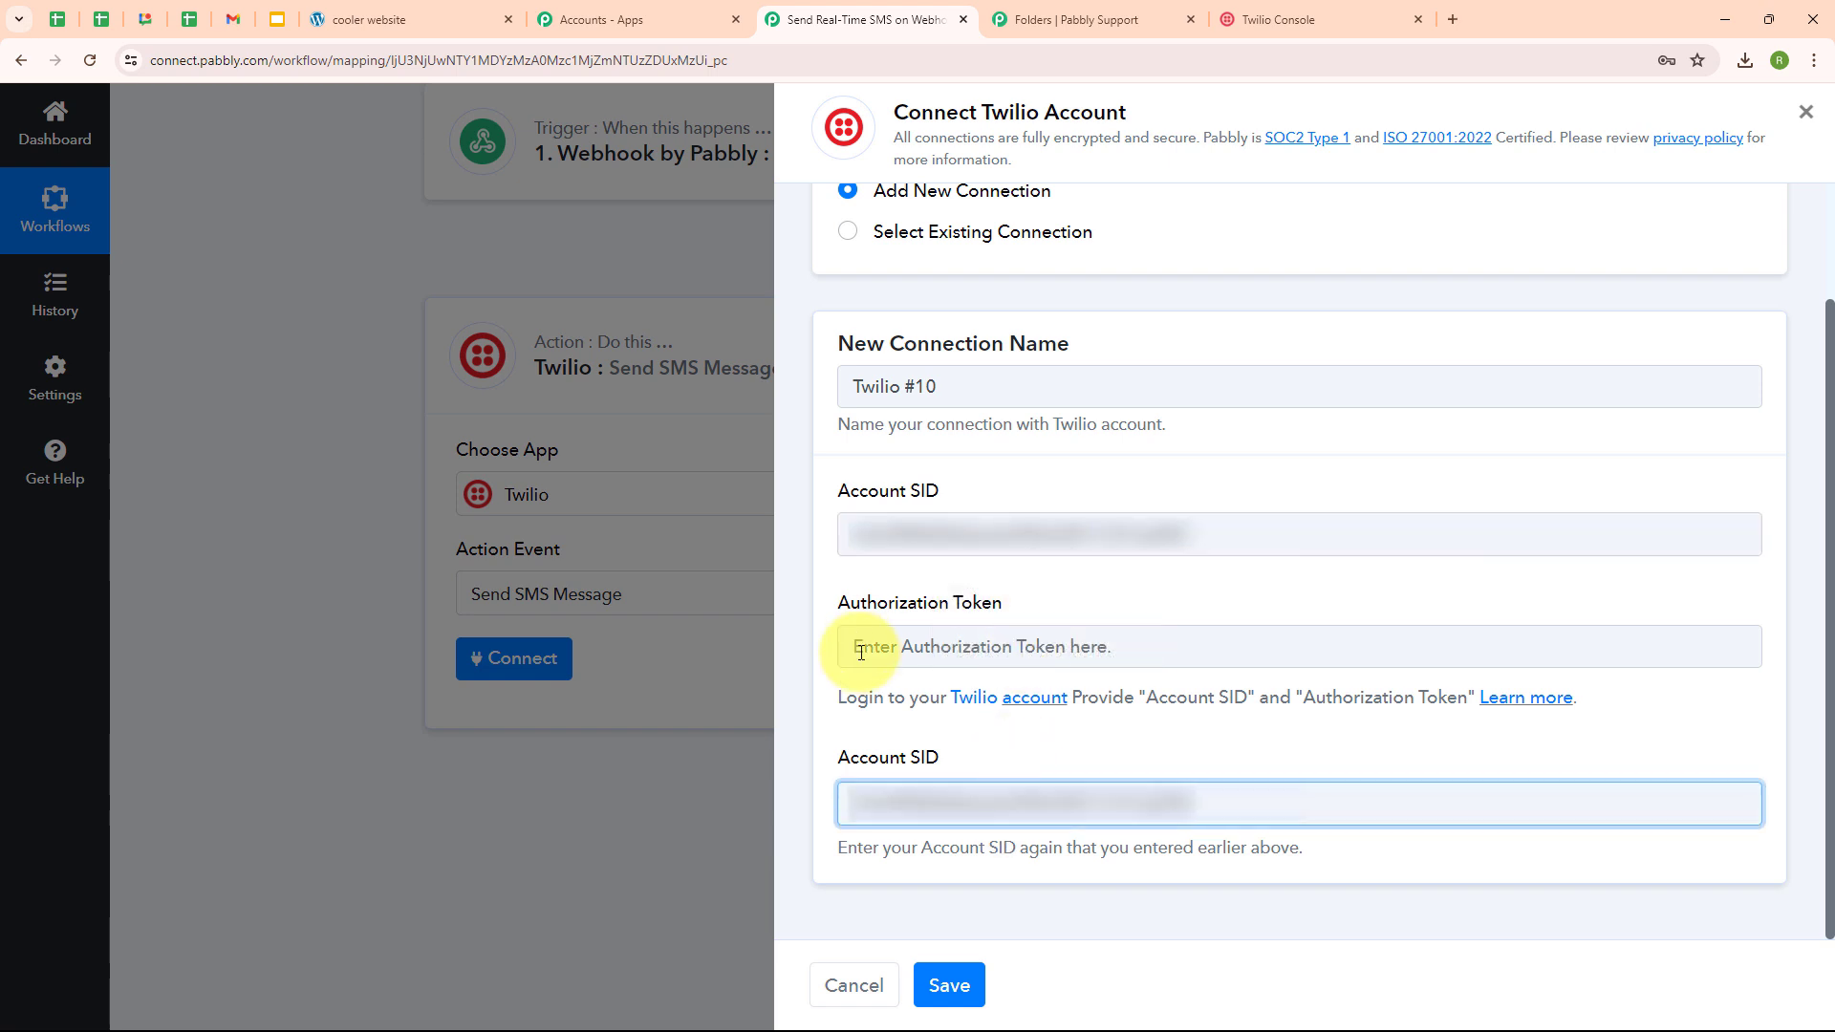
- Paste the Twilio auth token into Authorization Token and save the Twilio #10 connection
left_click(851, 646)
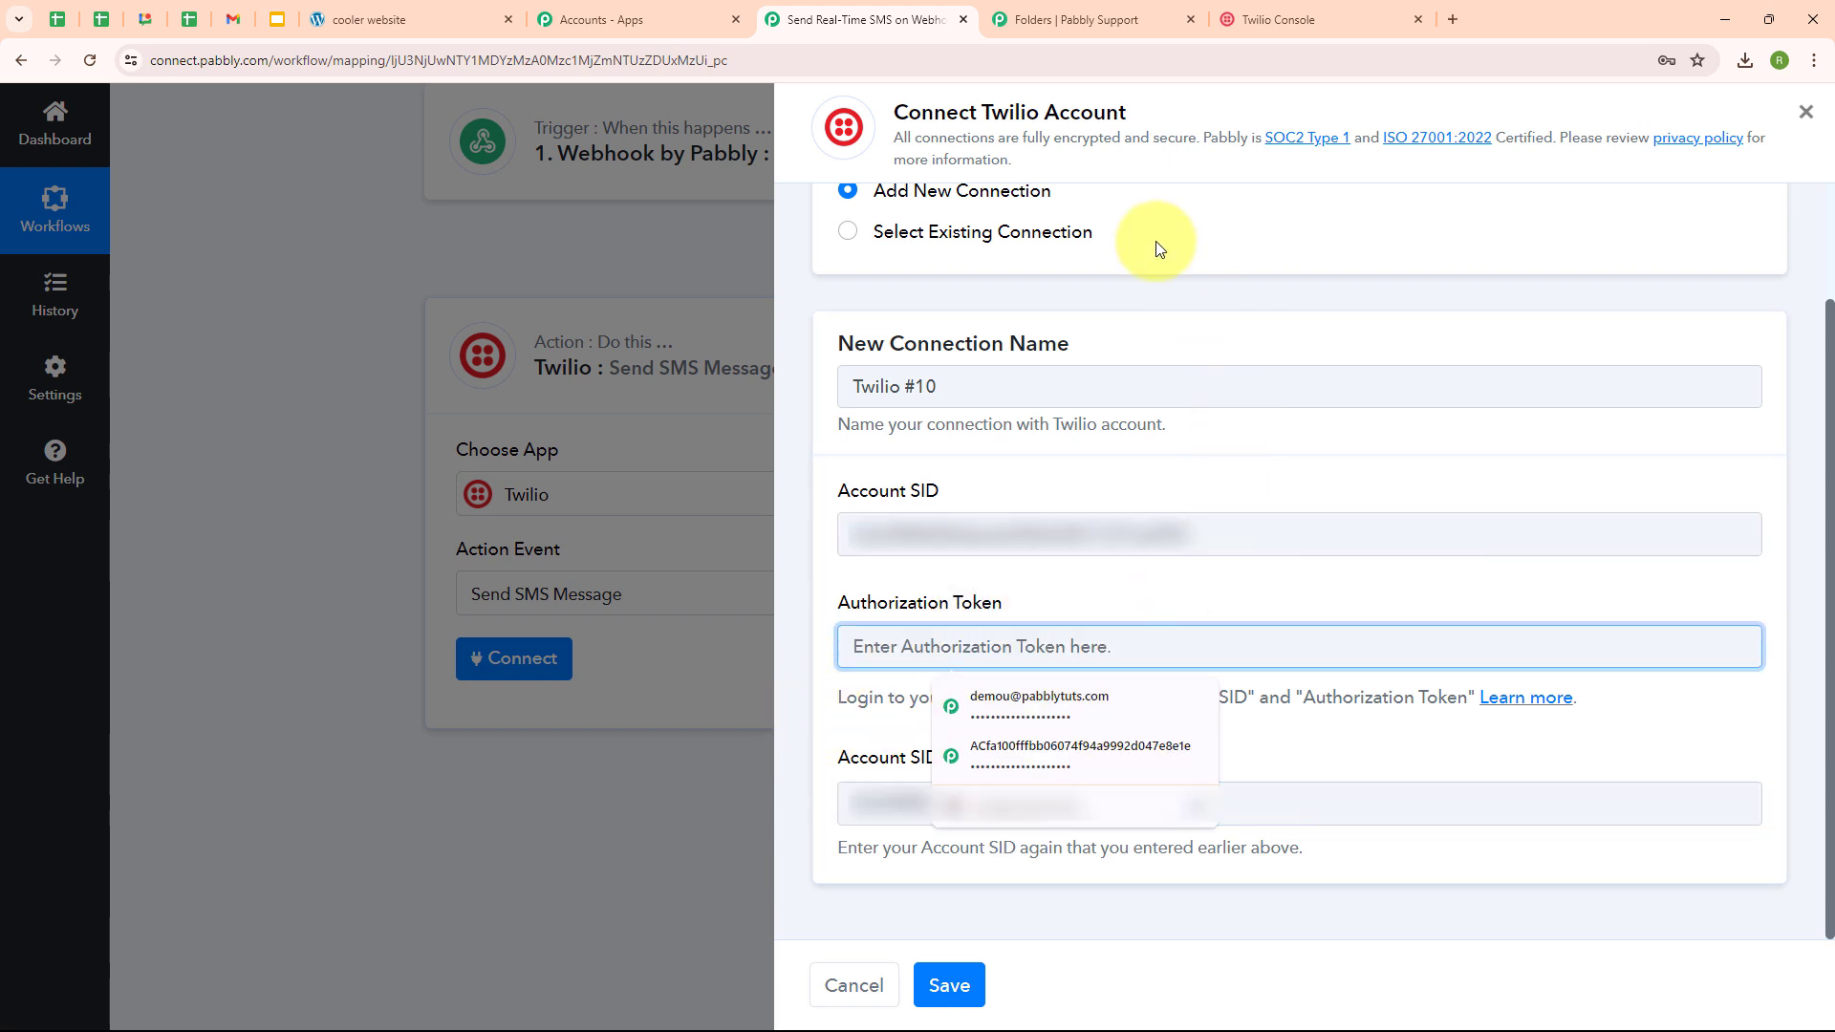
left_click(1239, 16)
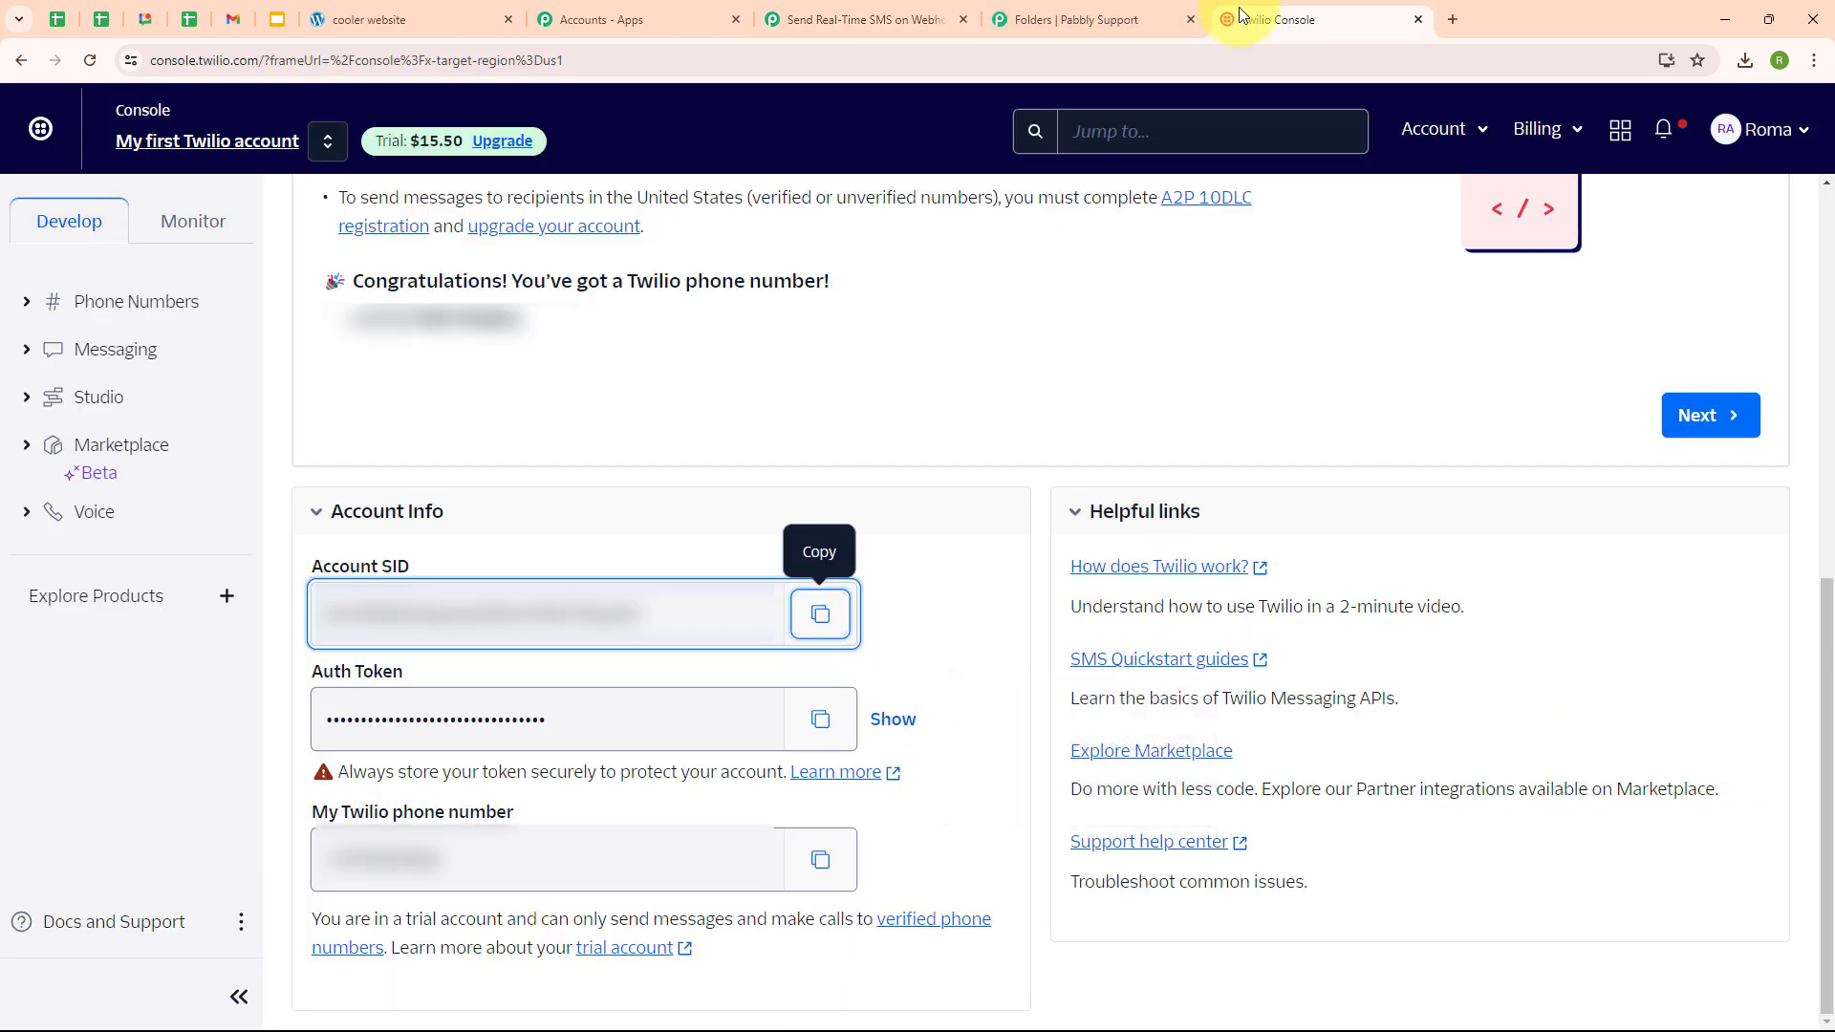
left_click(820, 720)
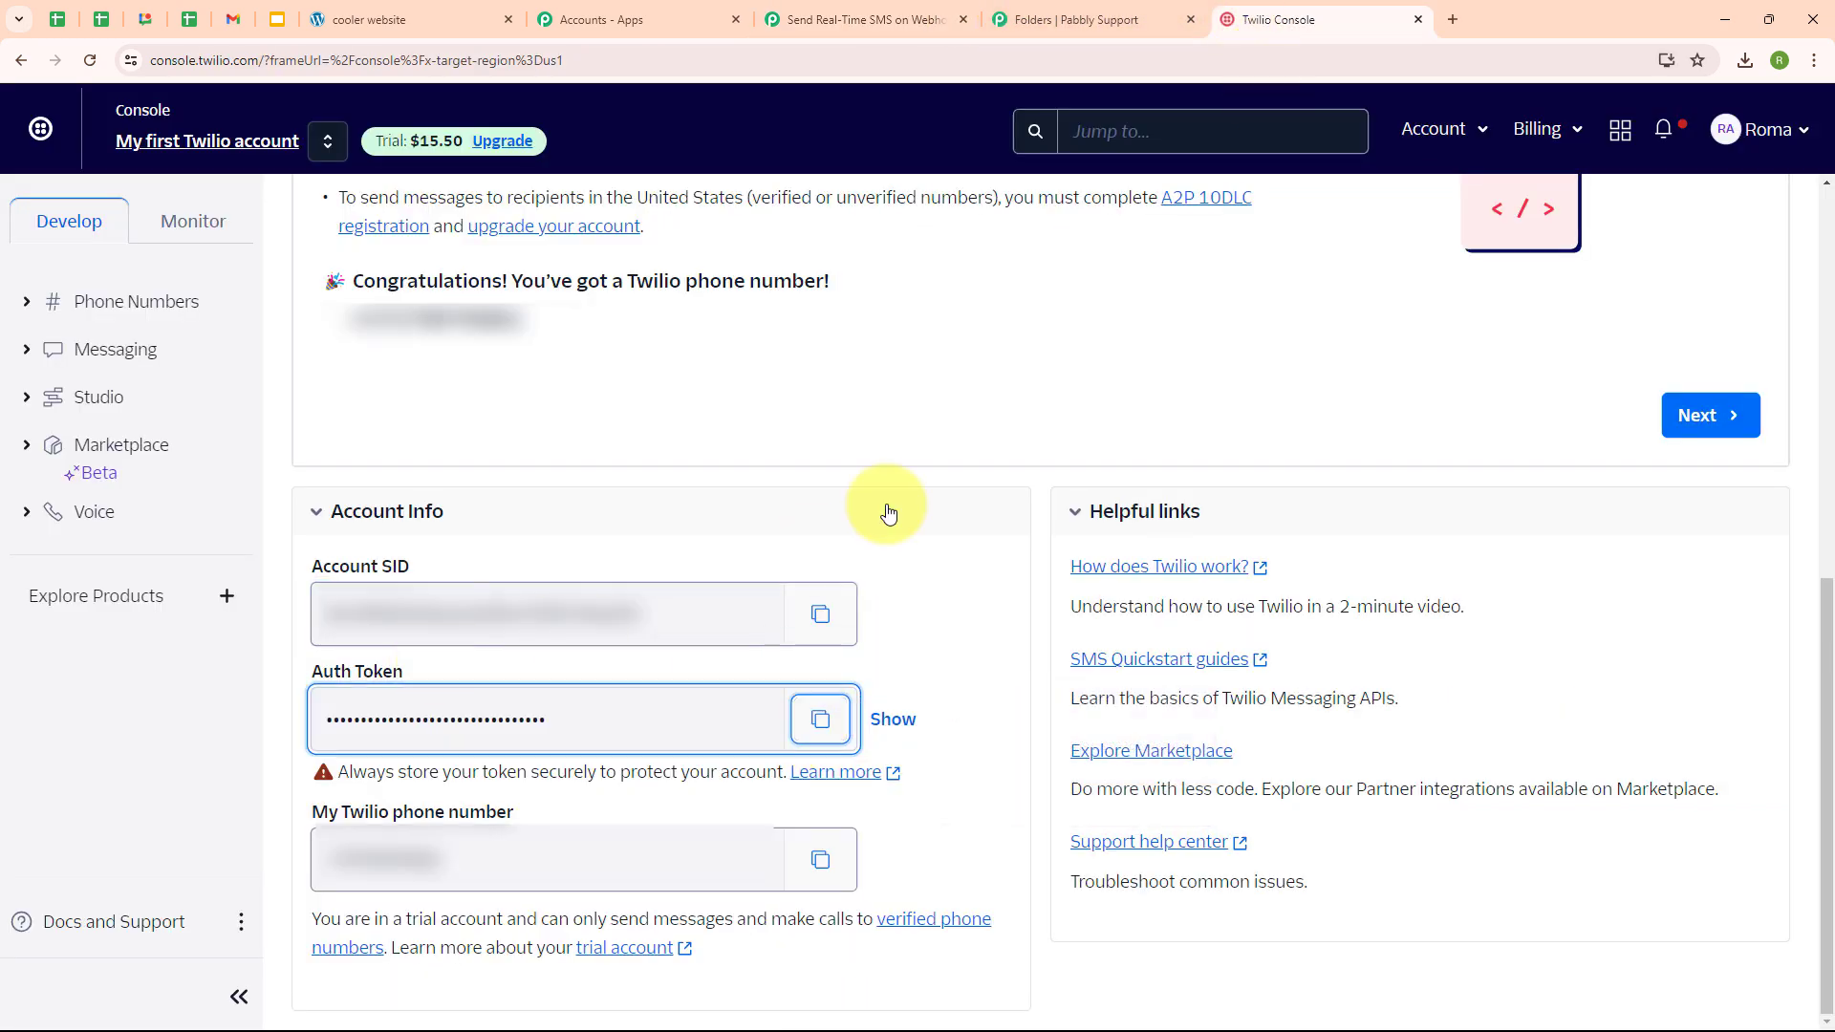
left_click(860, 19)
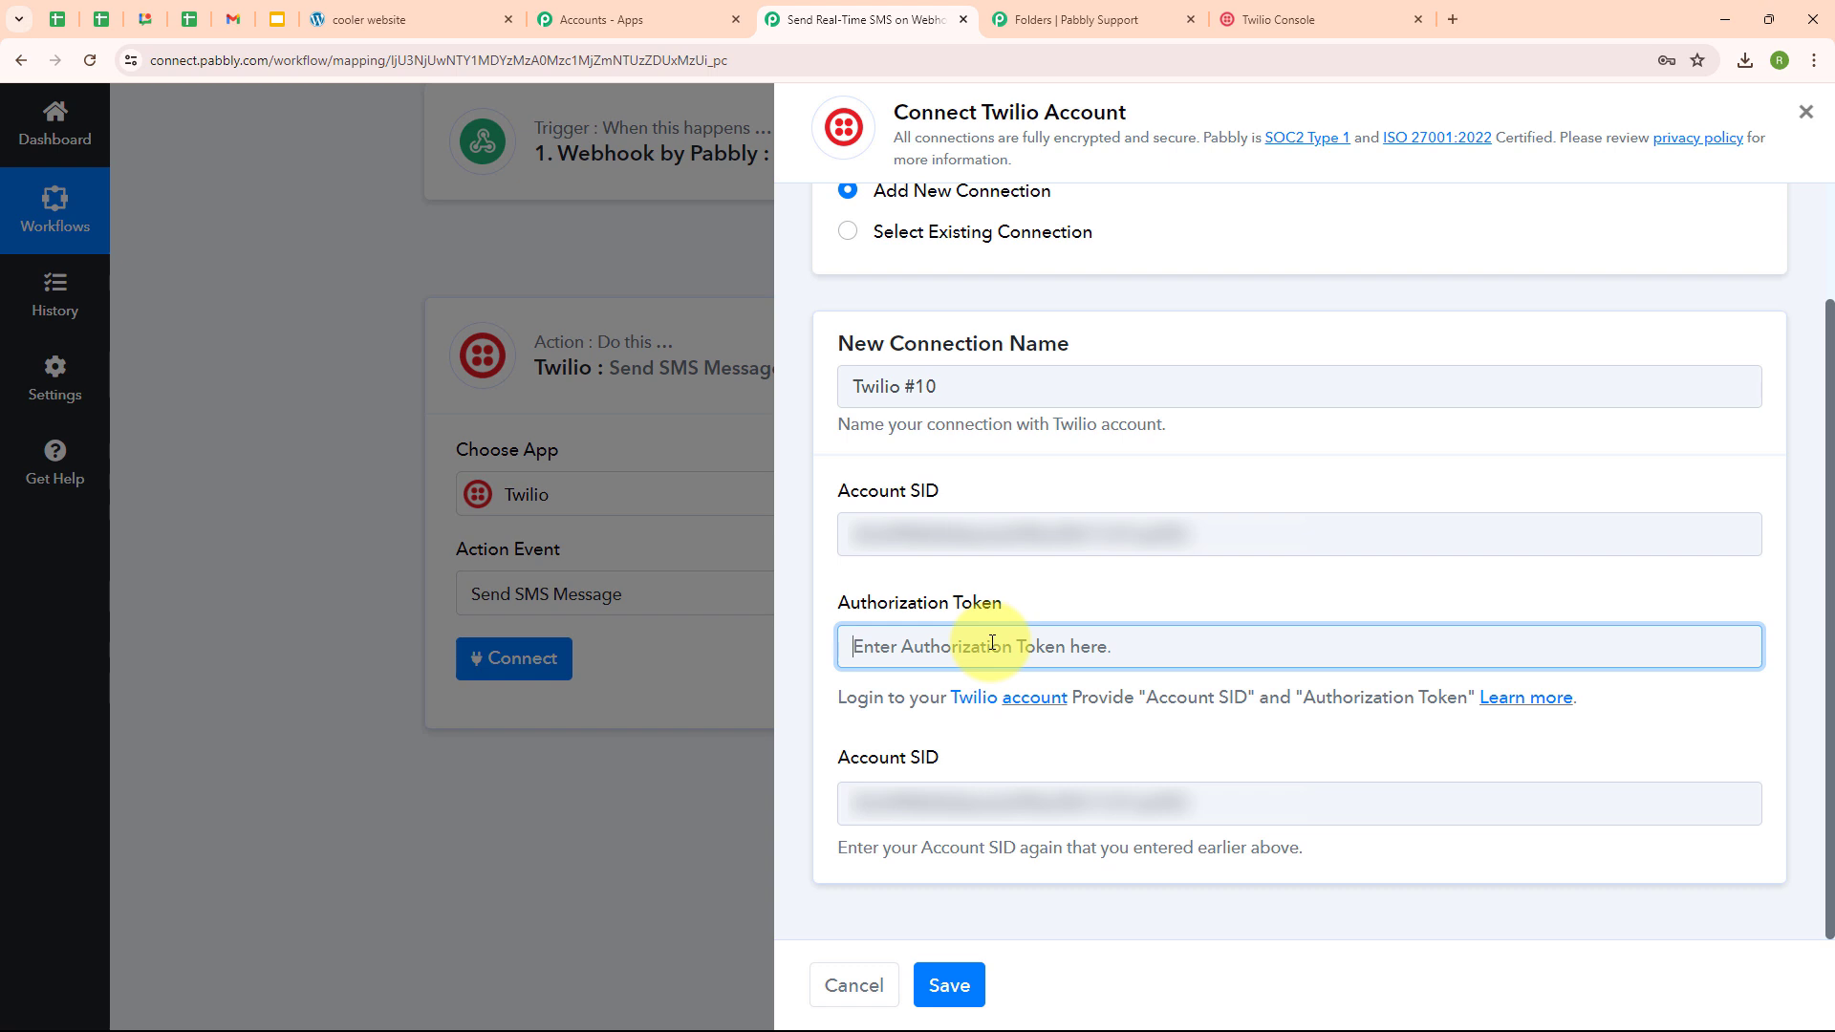
key("ctrl+v")
left_click(937, 736)
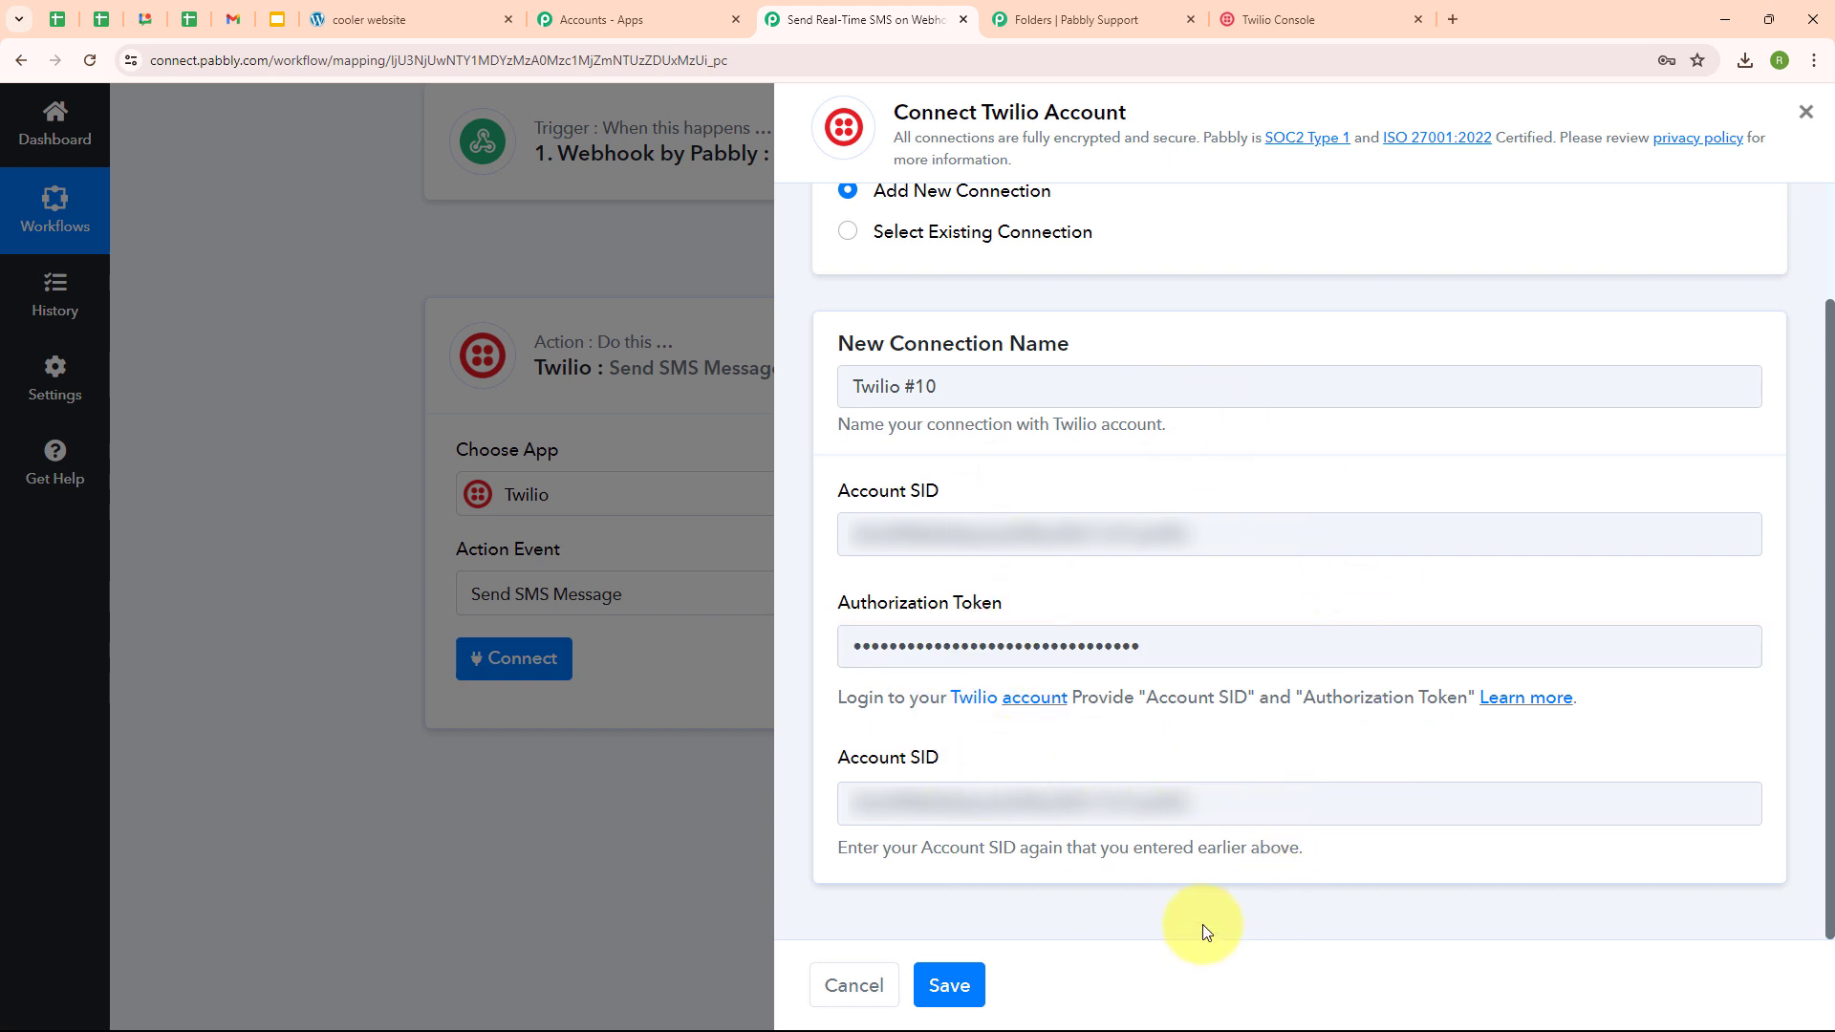
left_click(949, 985)
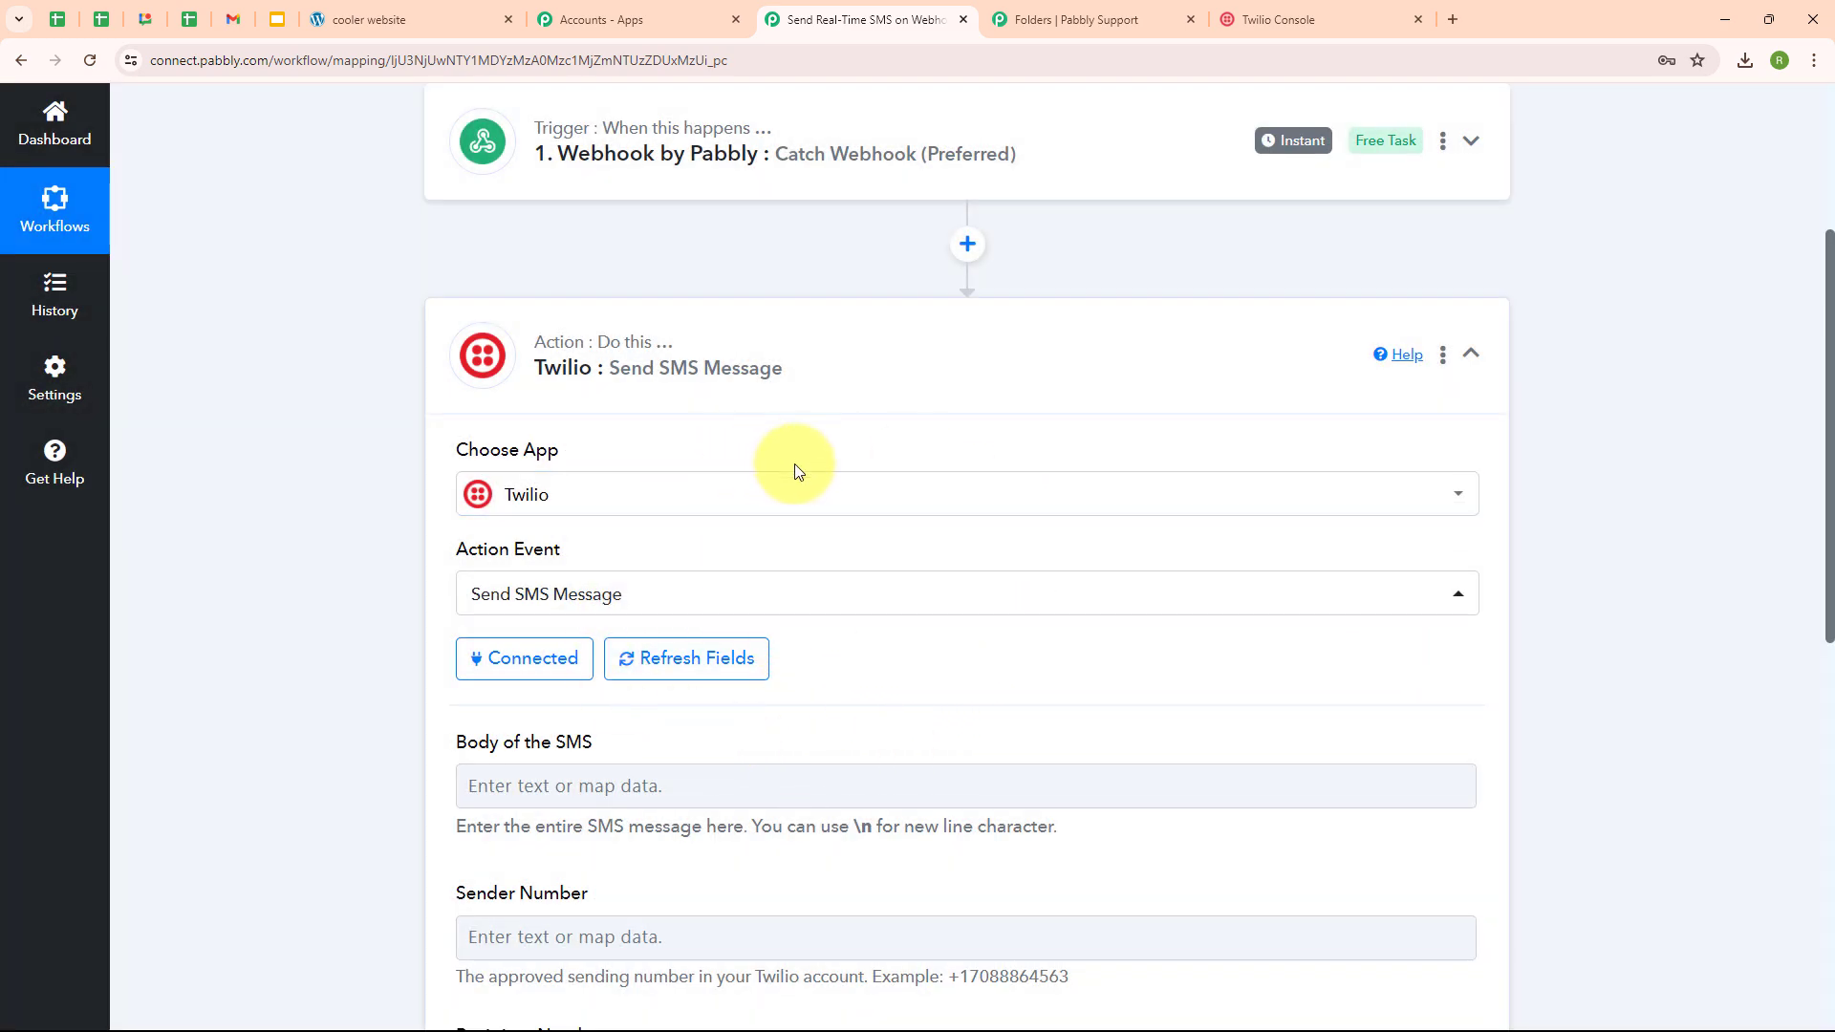
- Paste the Umang Coolers thank-you message into the SMS body and select its {Recipient's Name} placeholder
scroll(881, 697, "down", 4)
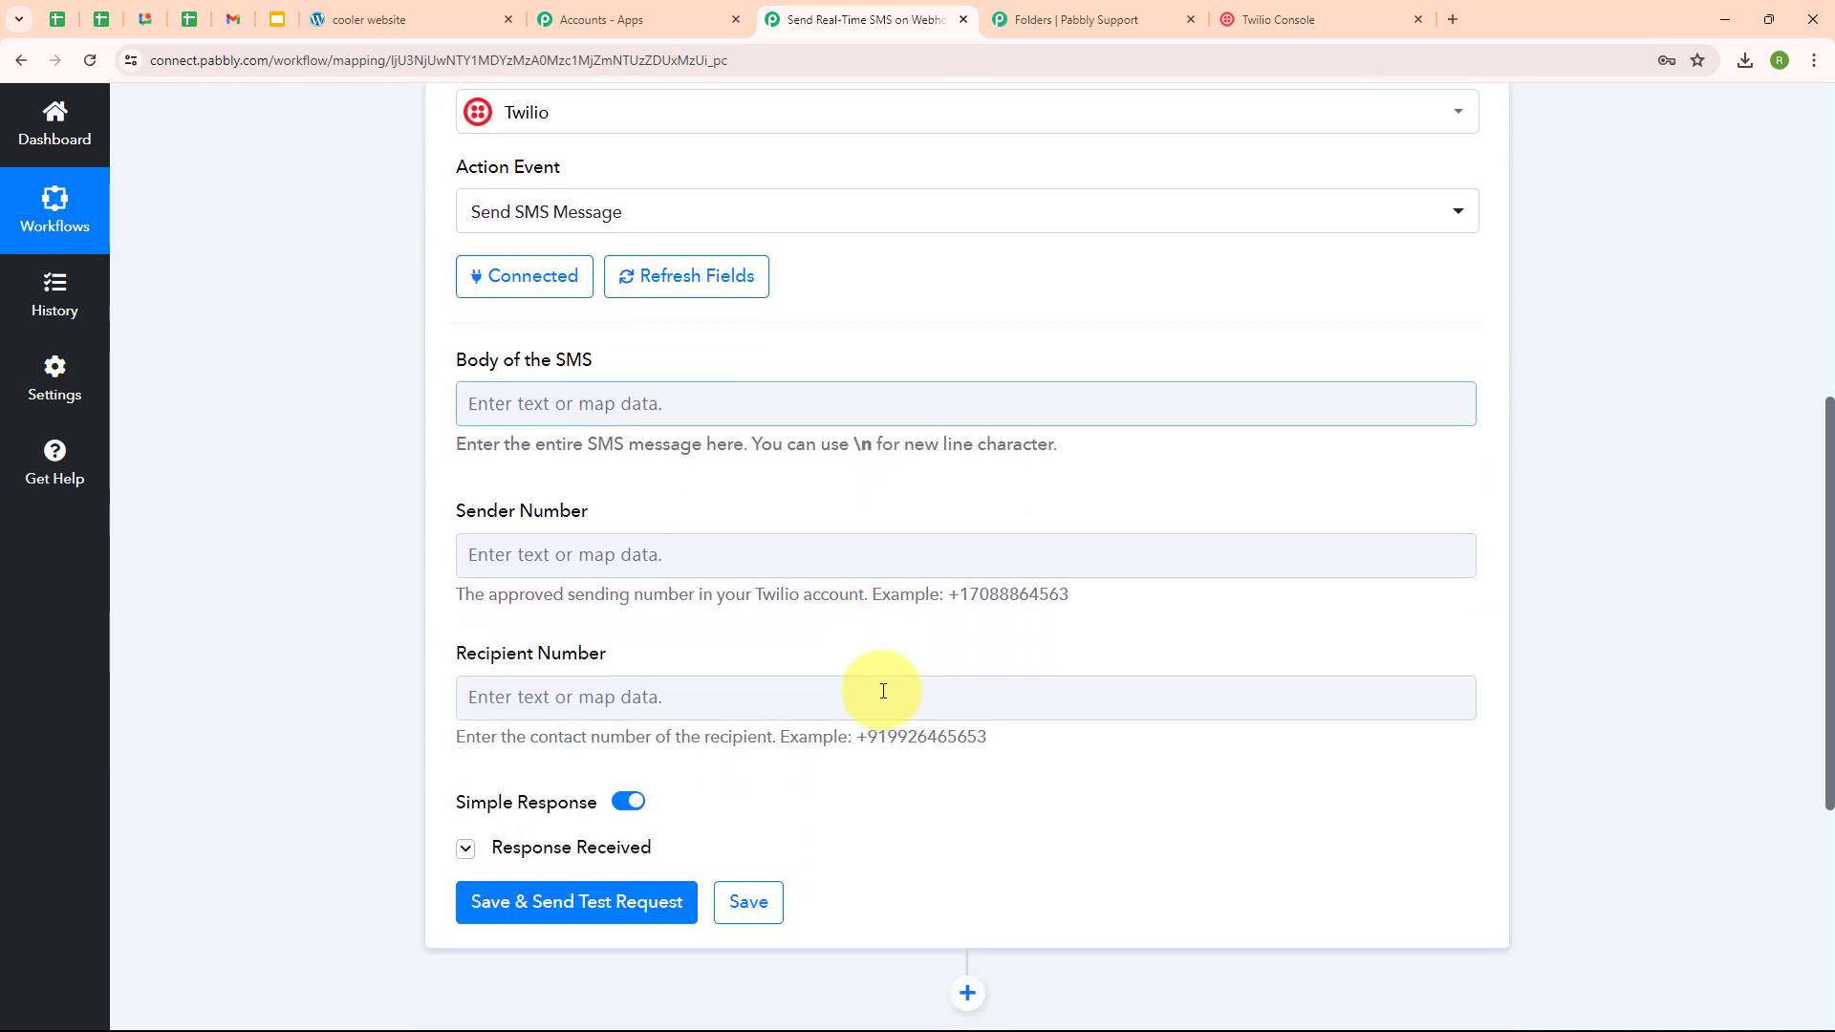
left_click(489, 397)
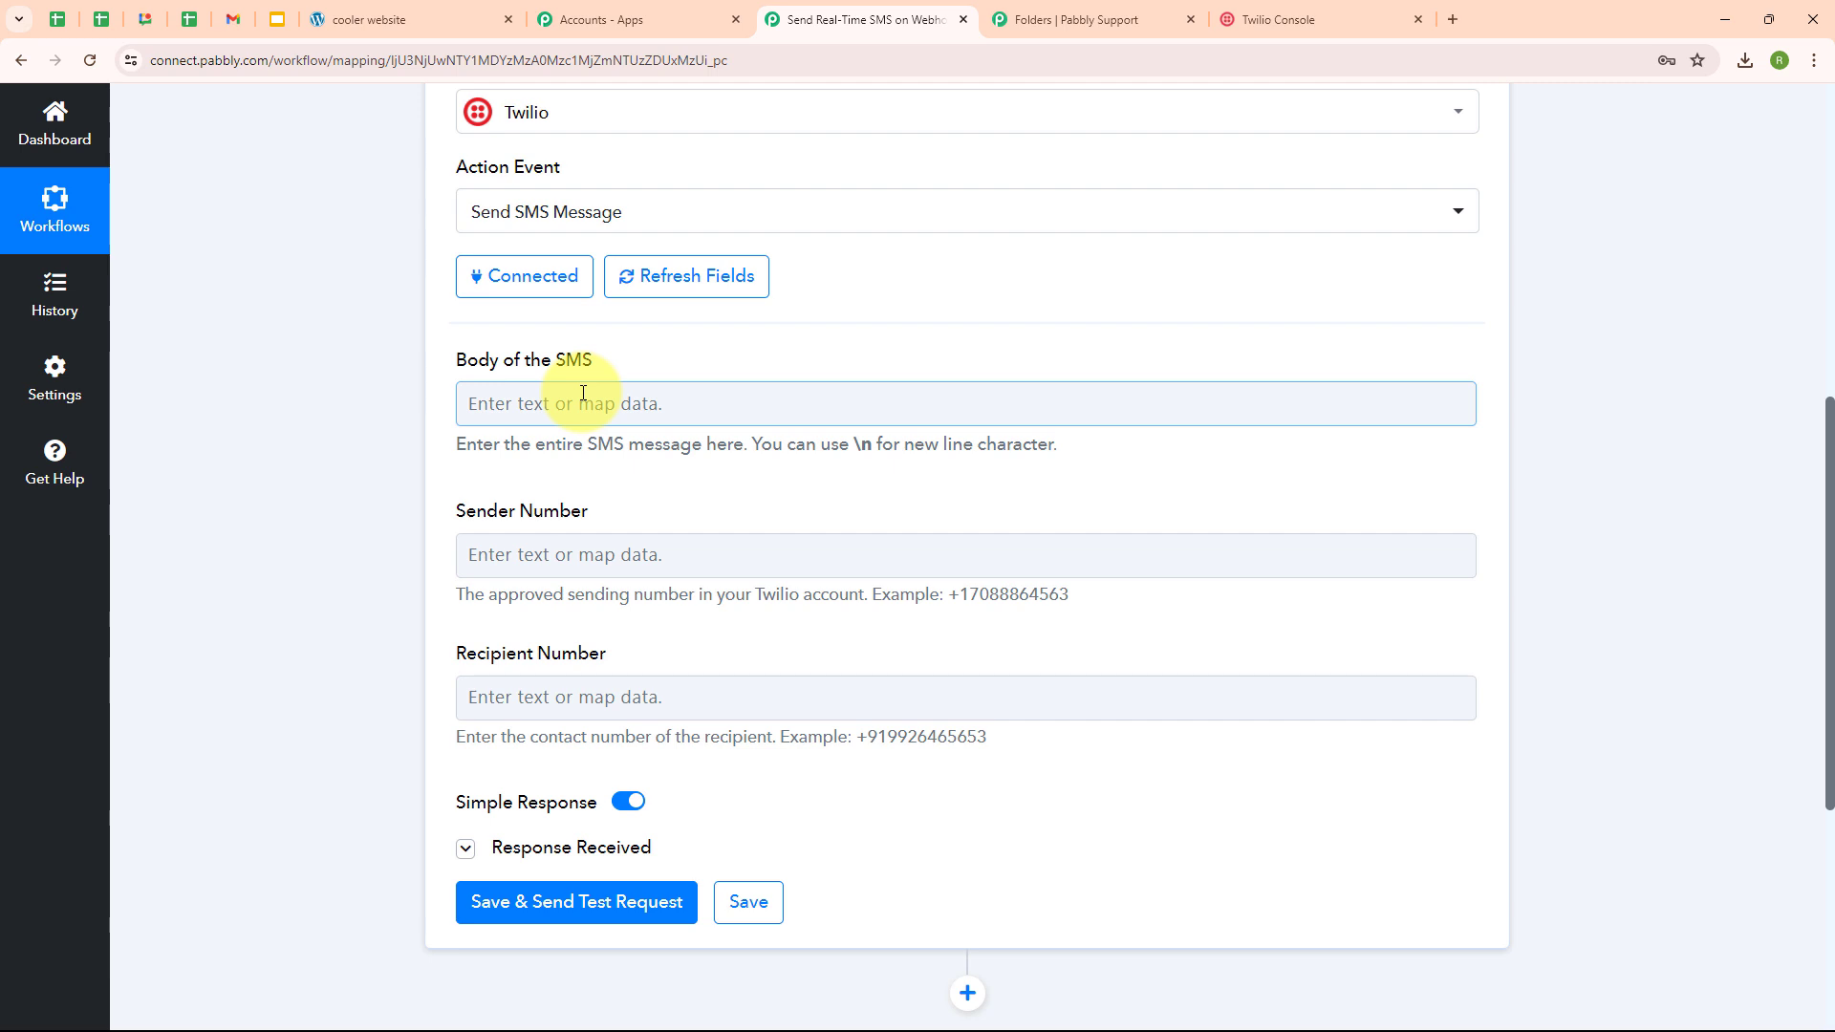
key("ctrl+v")
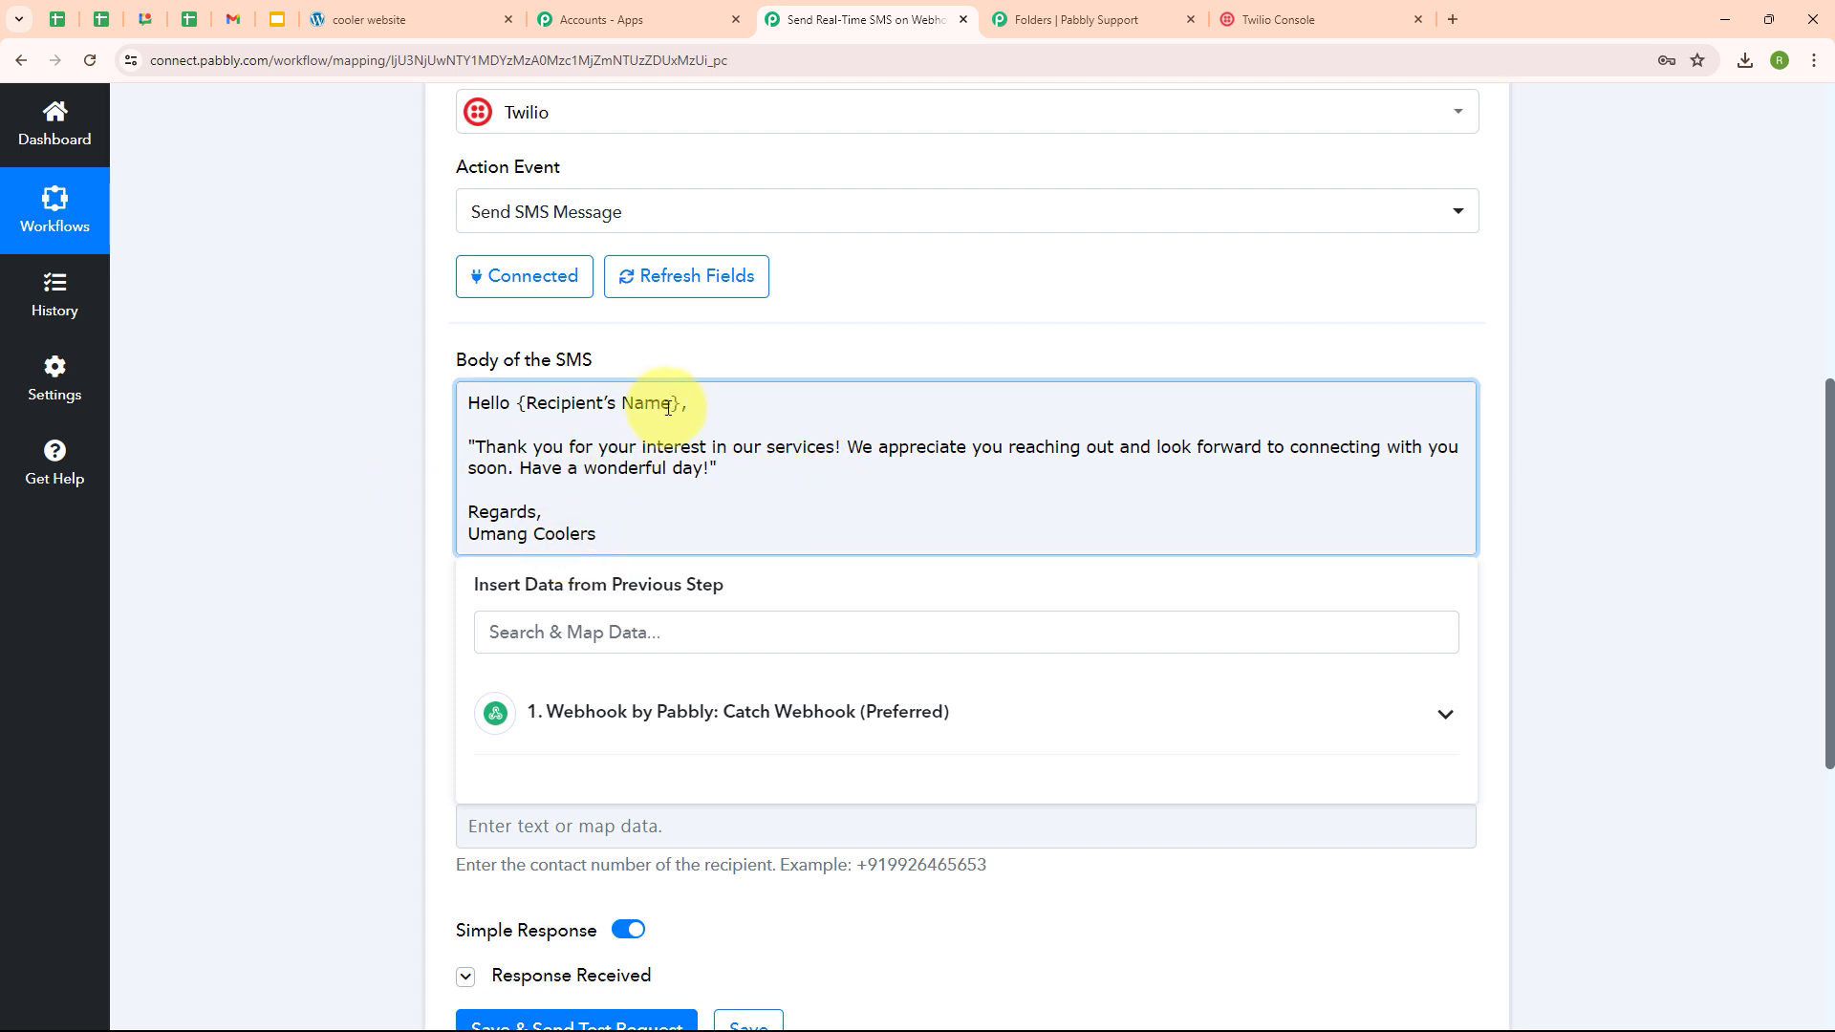
left_click_drag(679, 403, 515, 402)
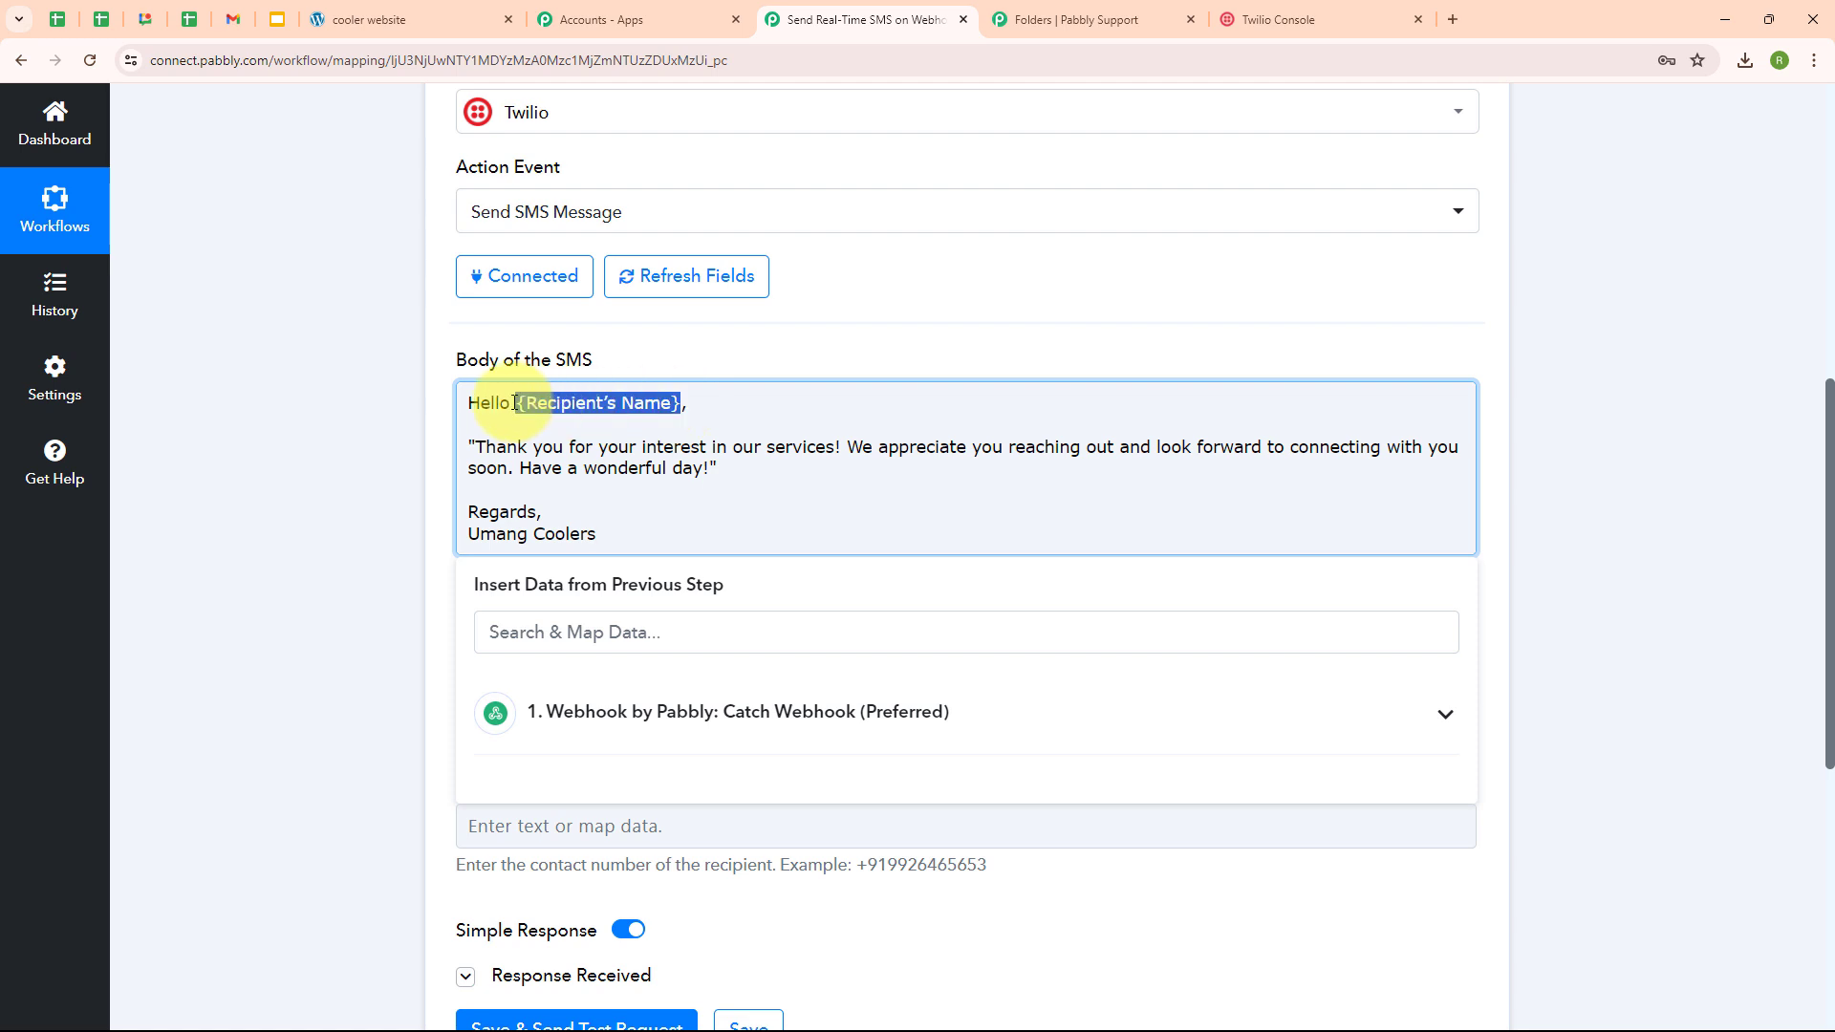
- Replace the placeholder after 'Hello' with the First Name field from 1. Webhook by Pabbly
key("BackSpace")
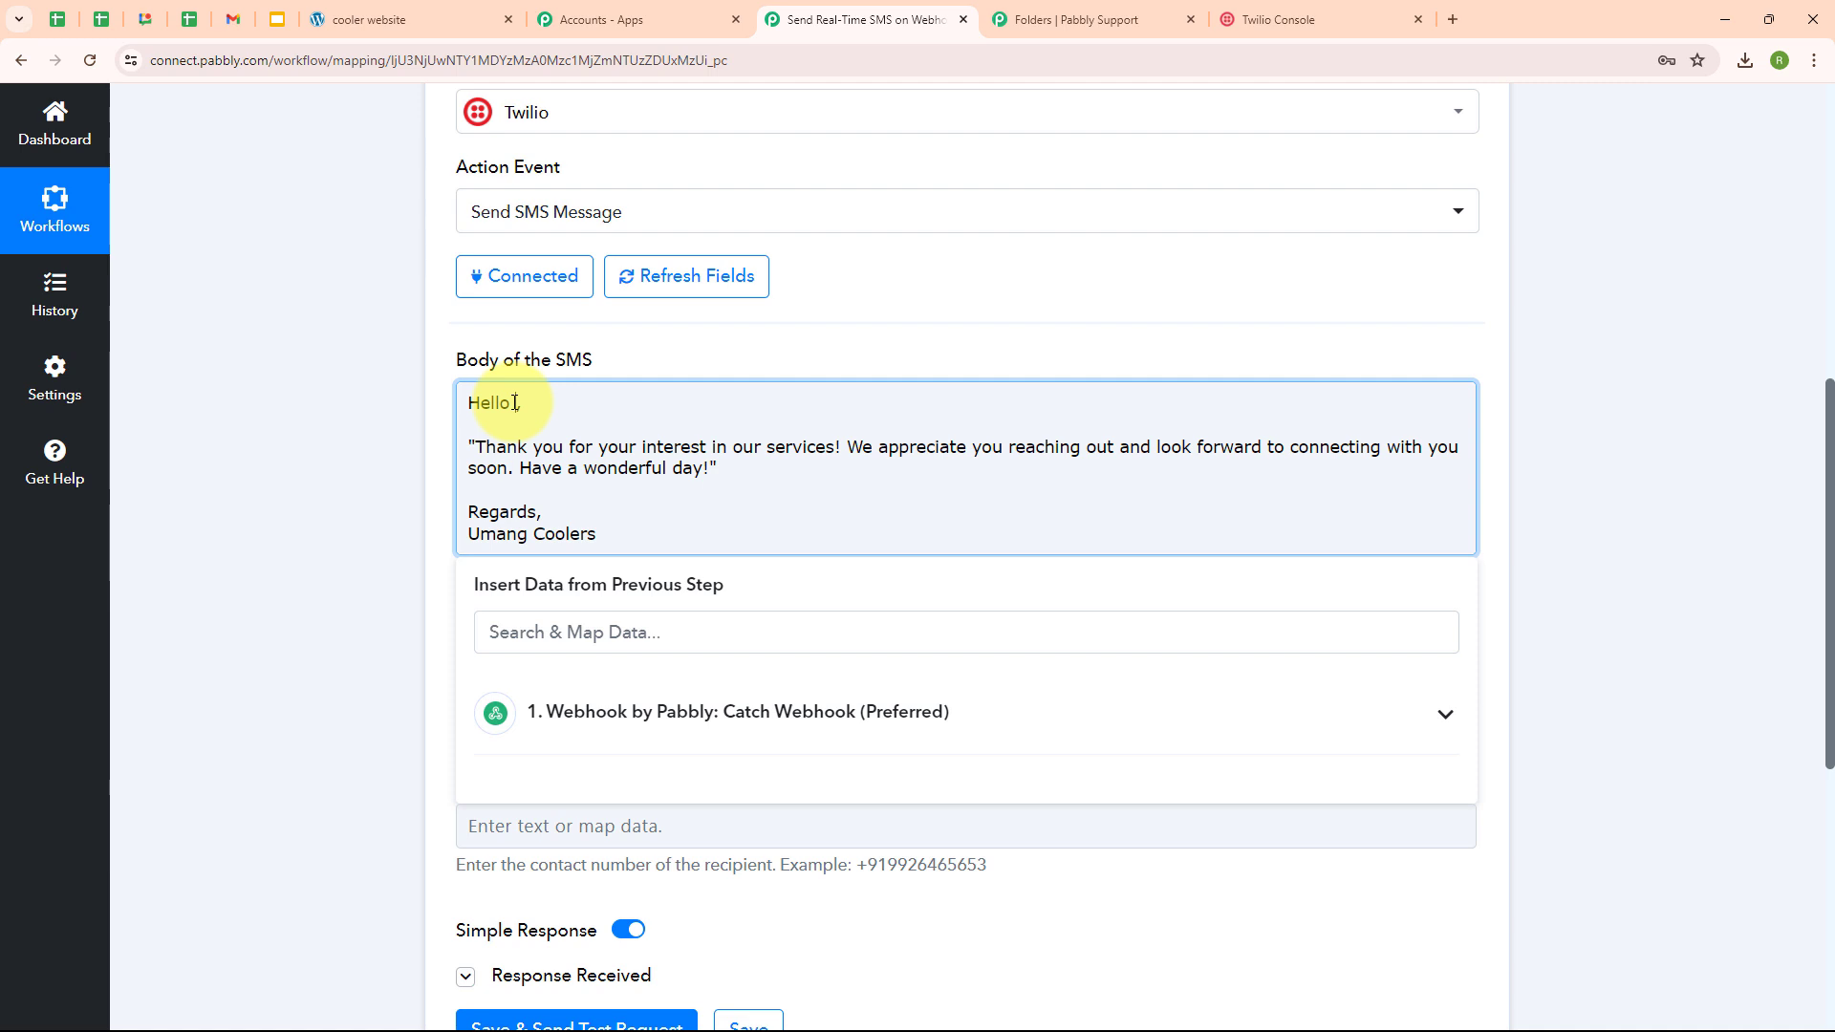
left_click(683, 748)
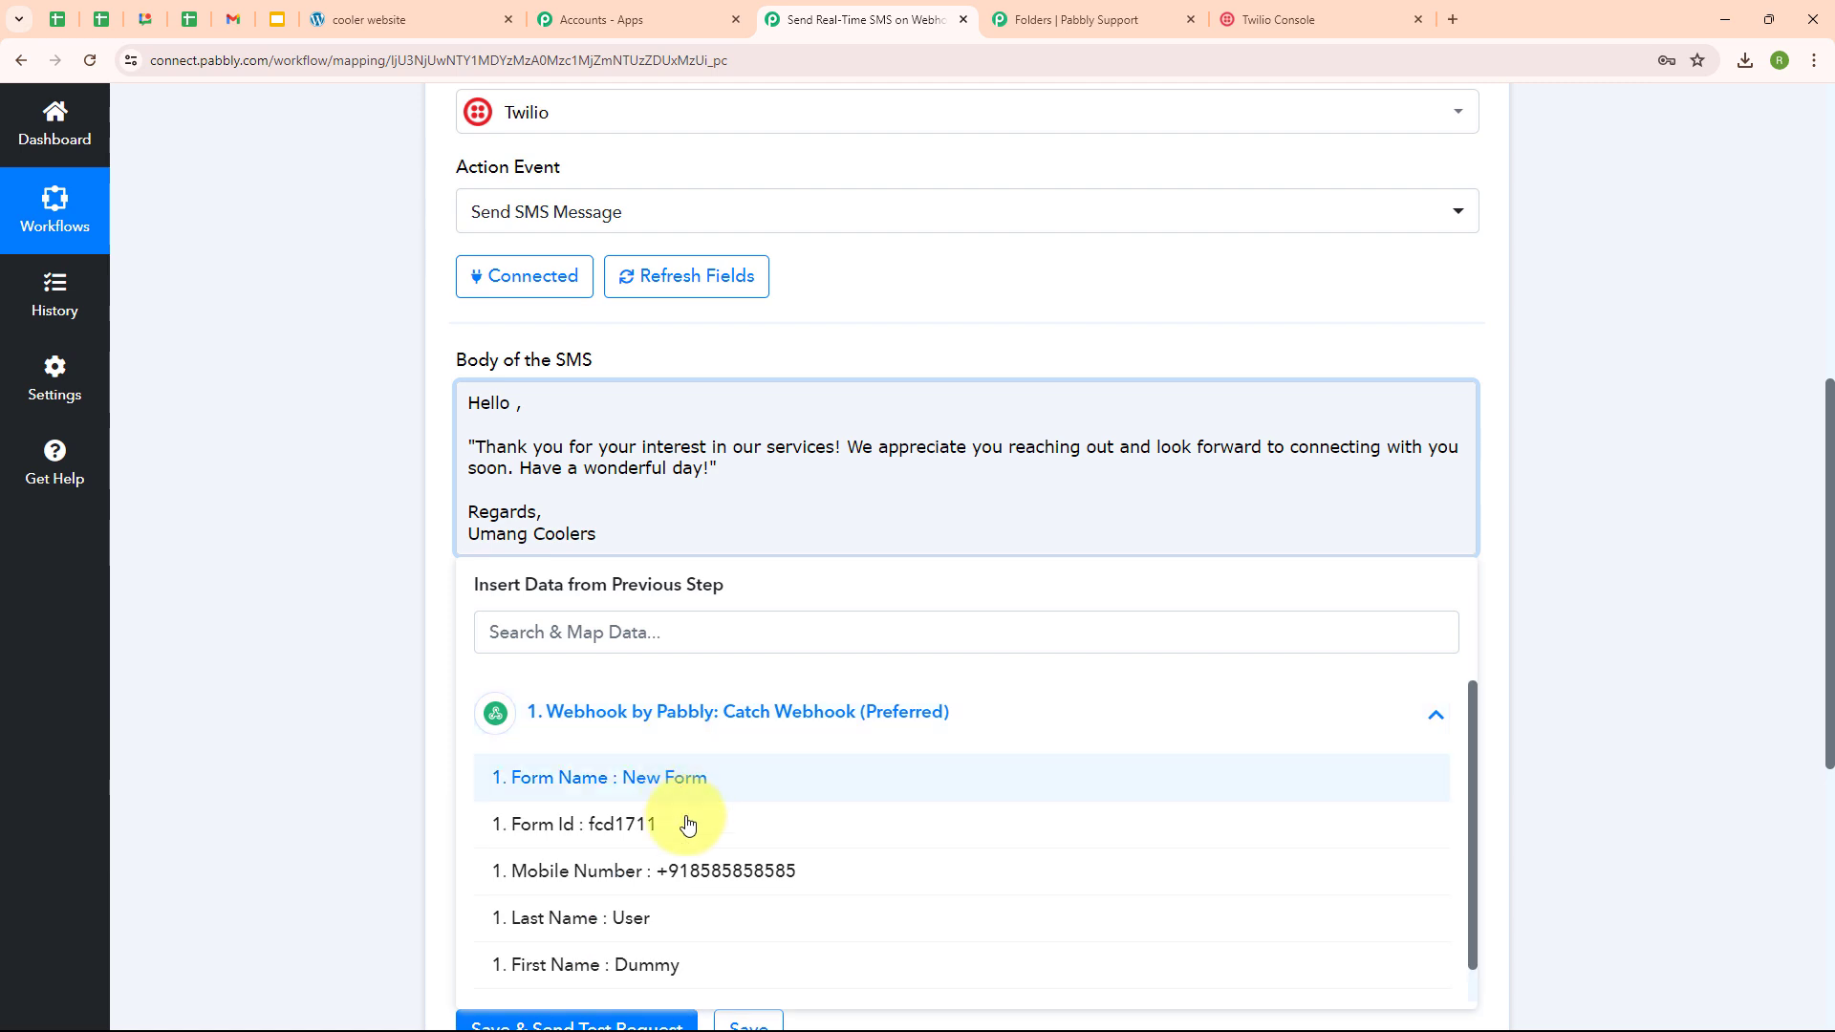
left_click(719, 968)
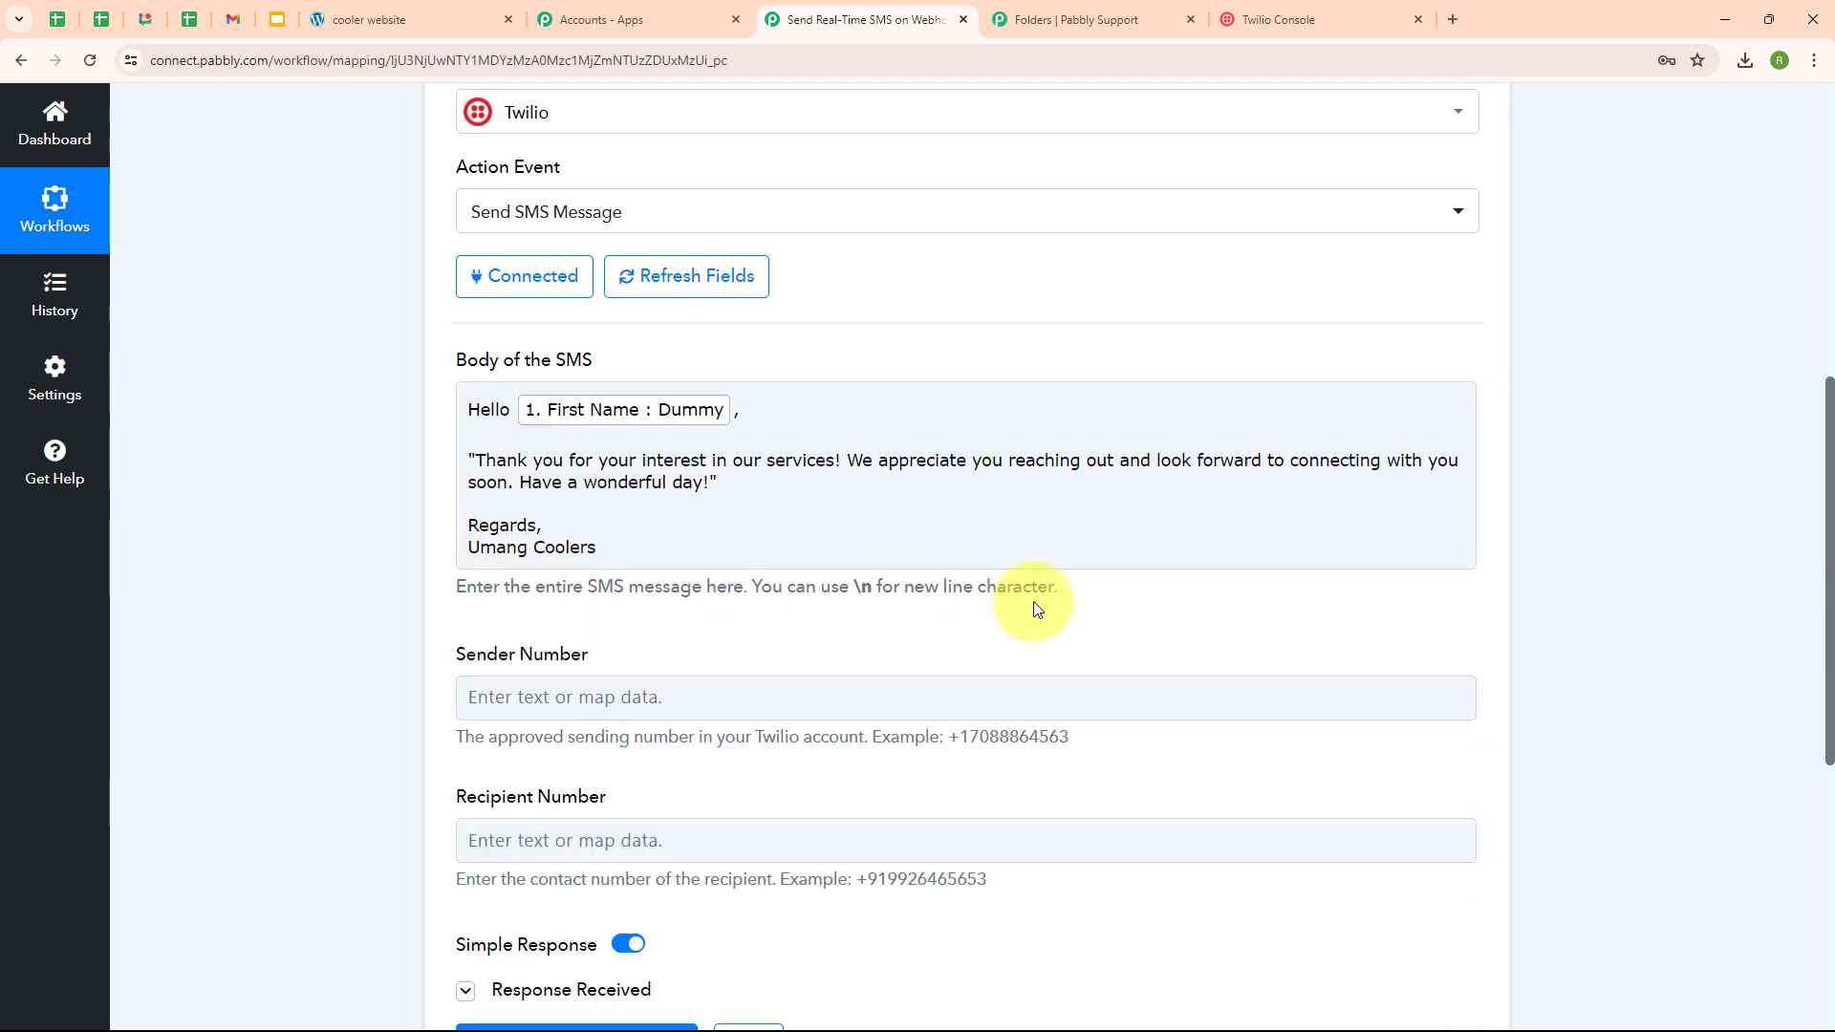
scroll(1037, 608, "down", 2)
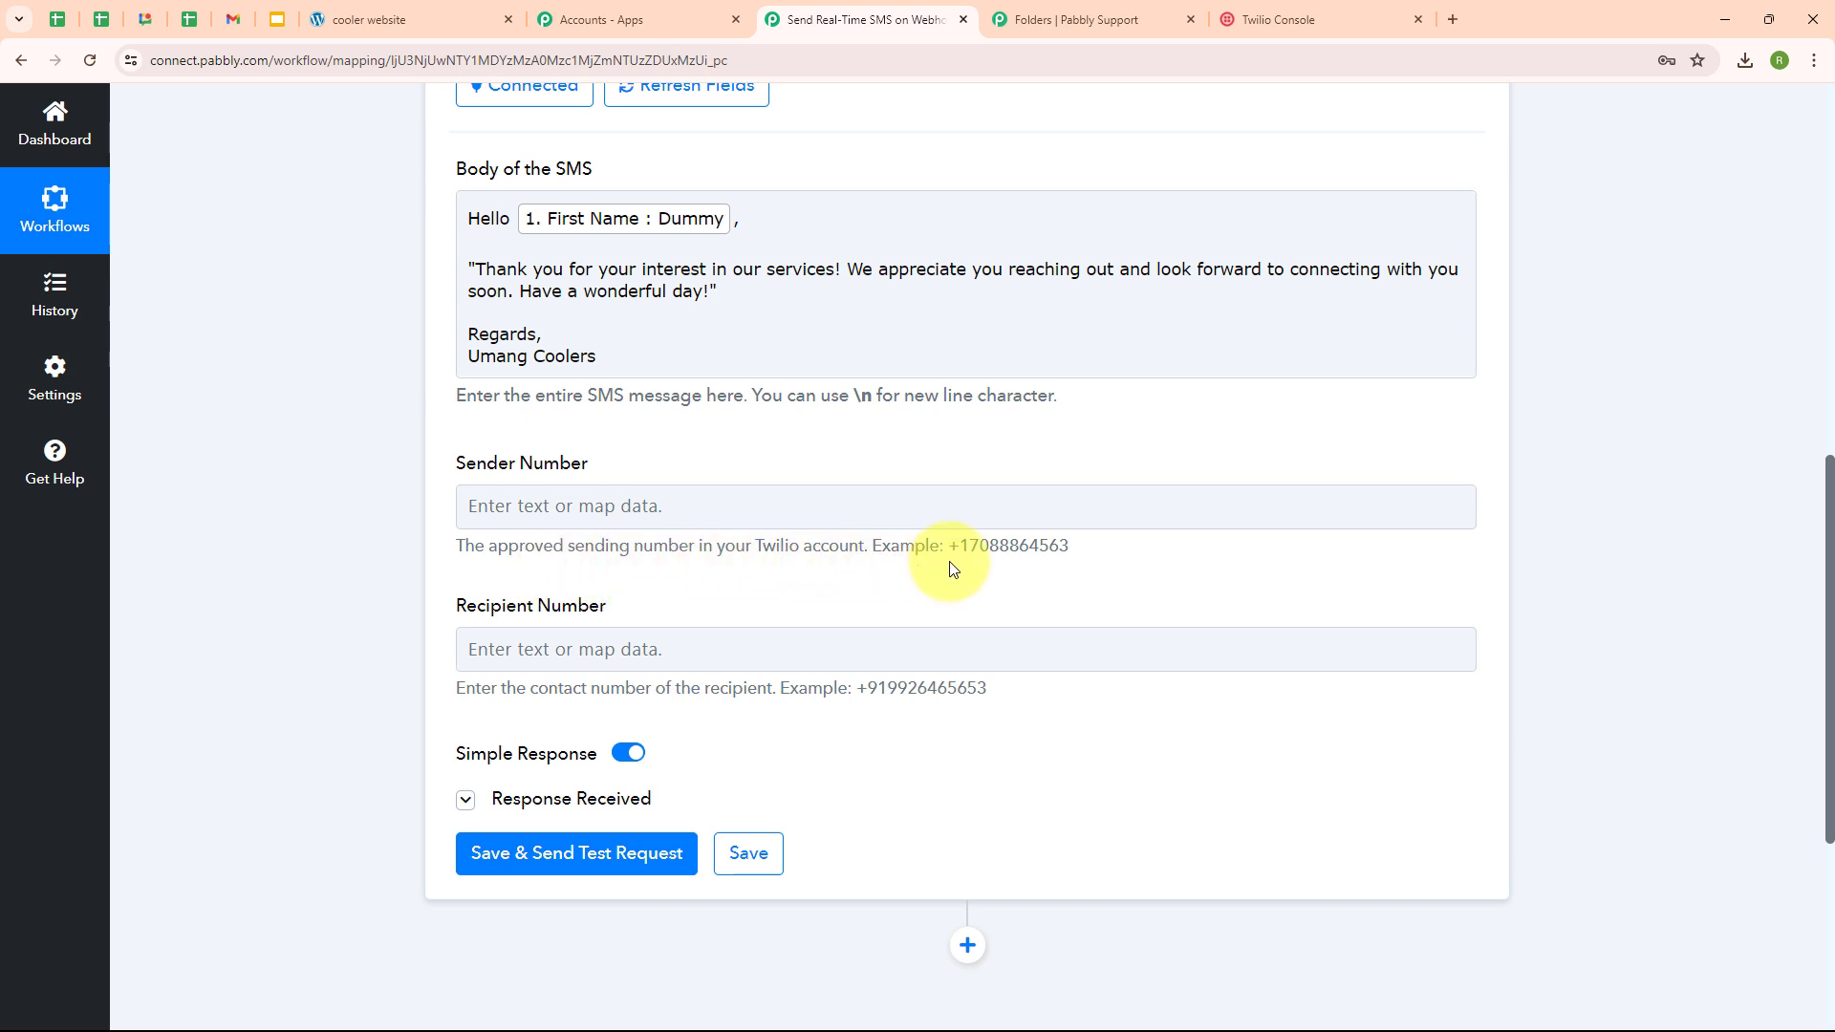
- Fill the Sender Number with the Twilio phone number copied from Twilio Console
left_click(475, 505)
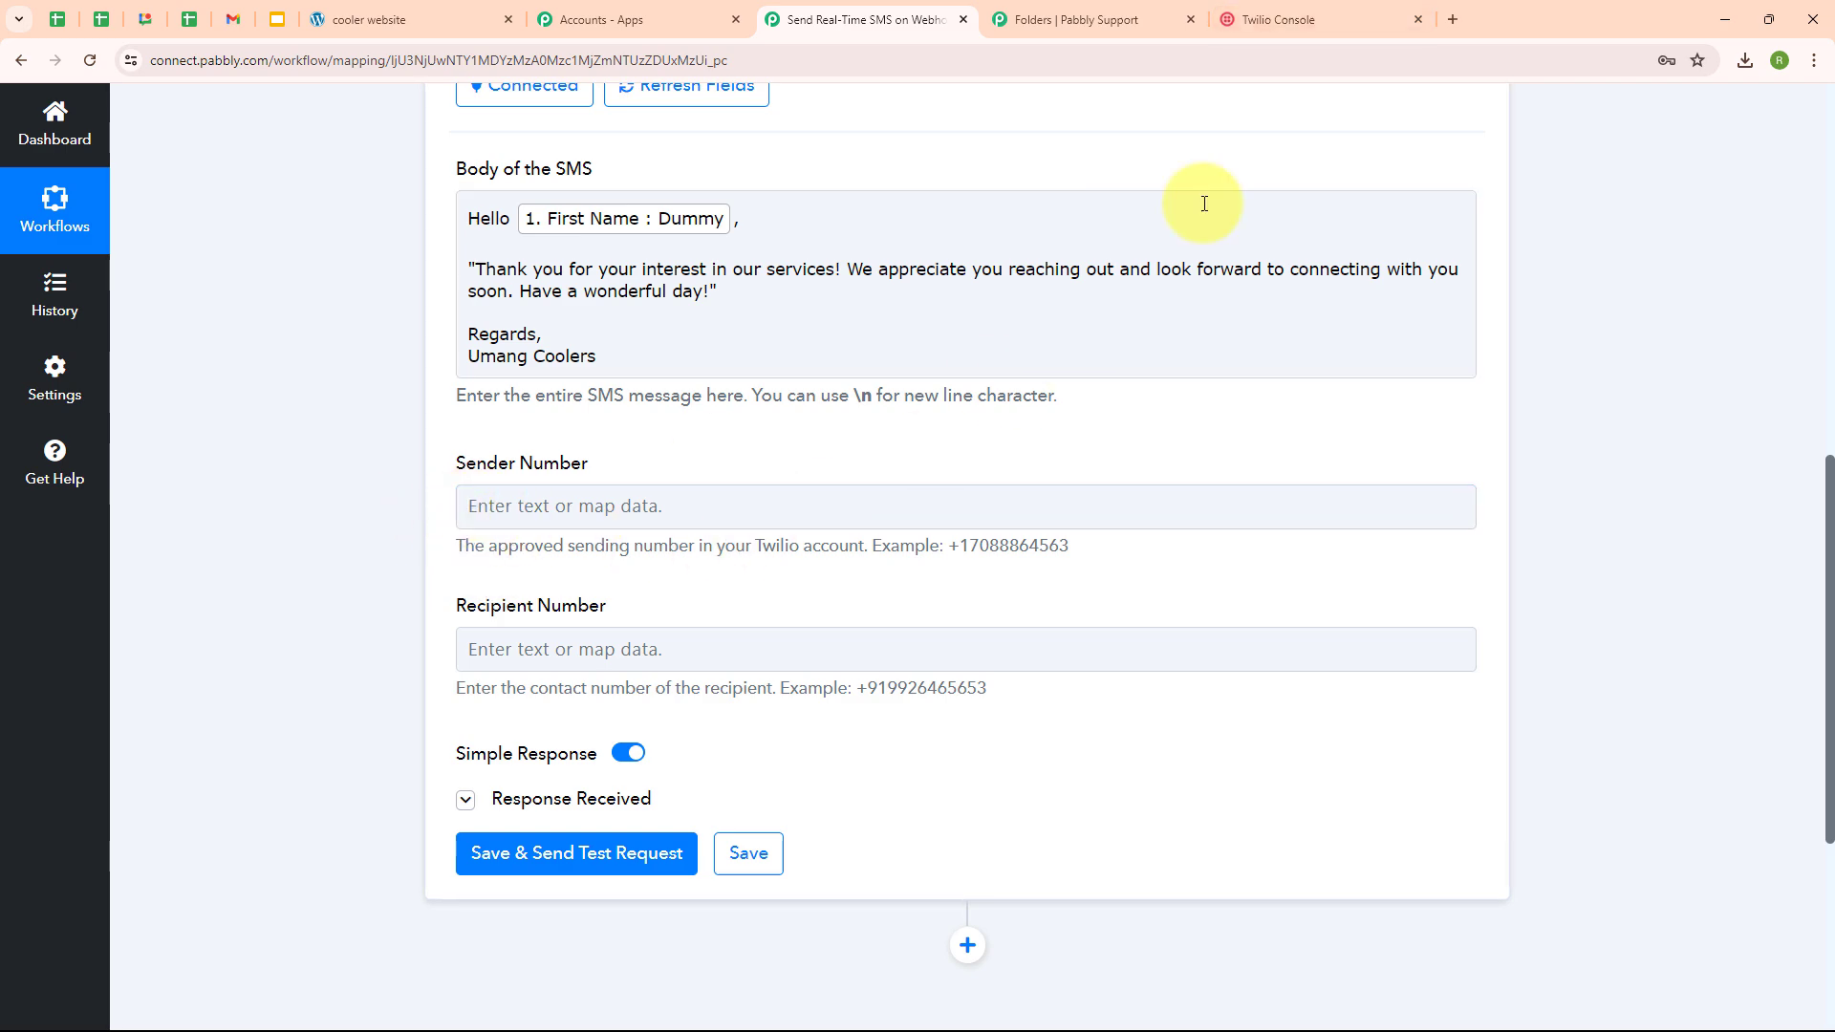
left_click(1343, 17)
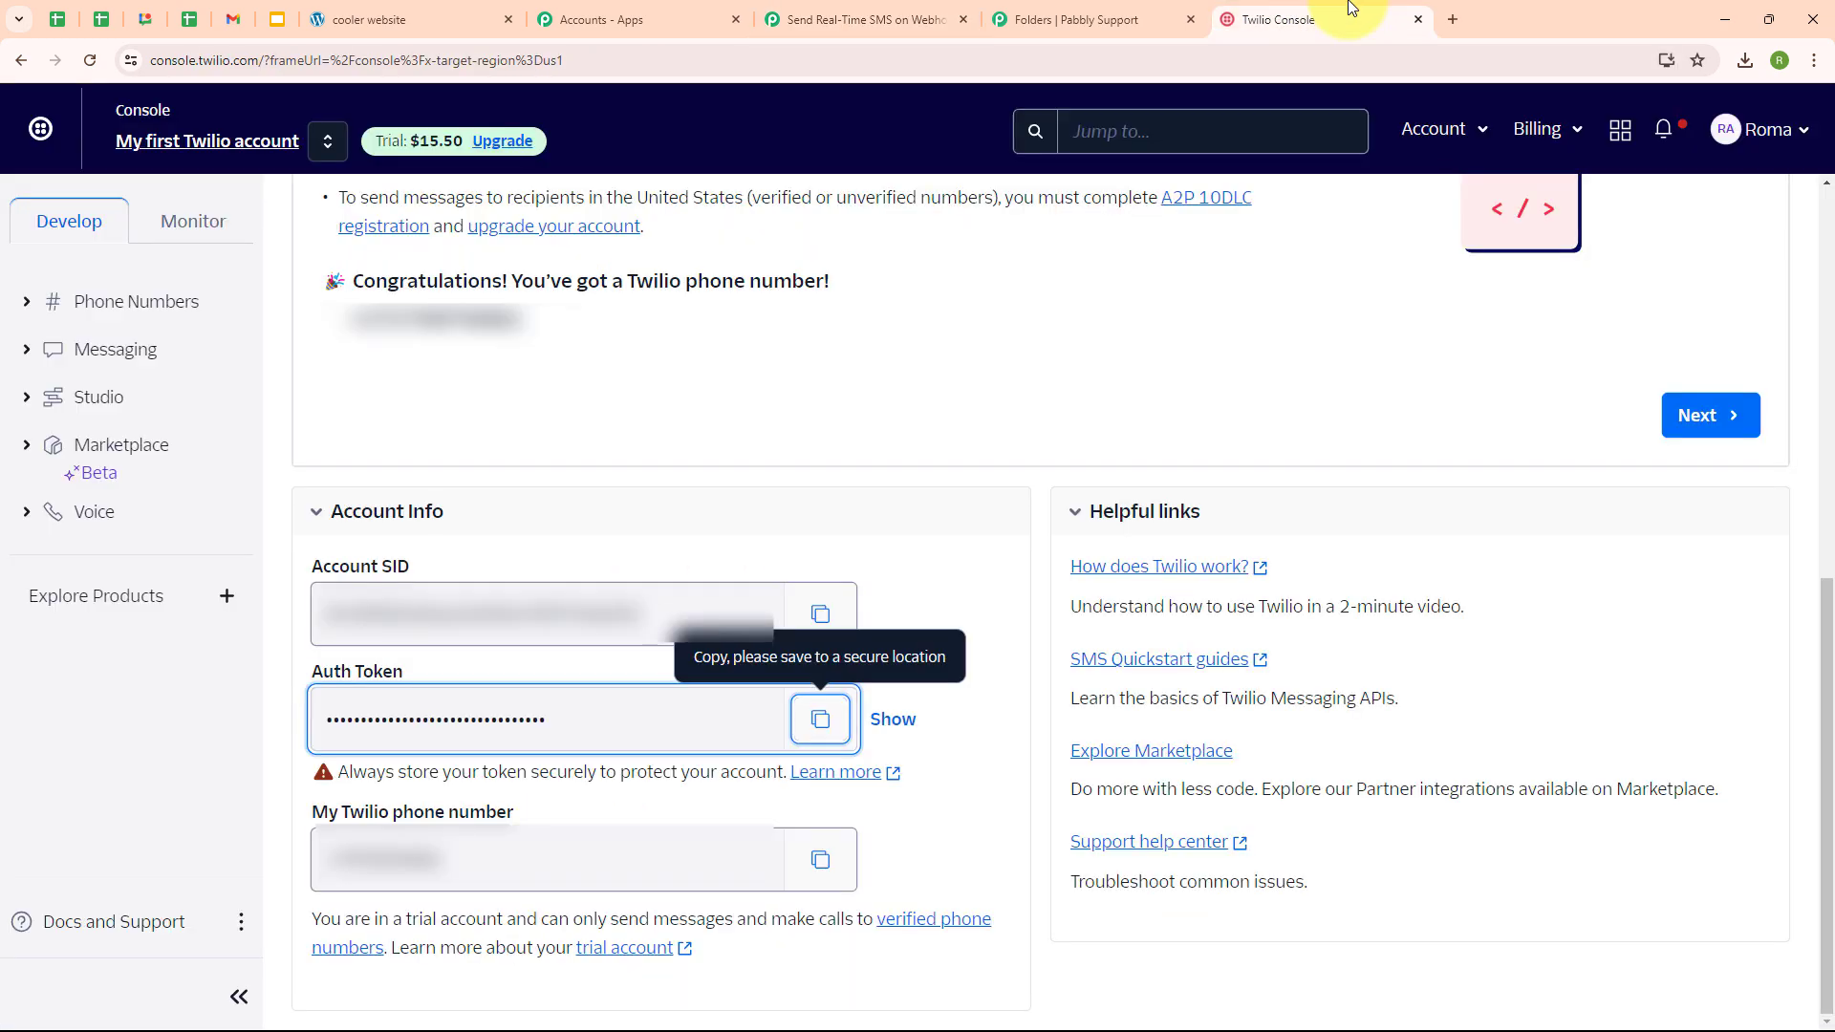
left_click(821, 861)
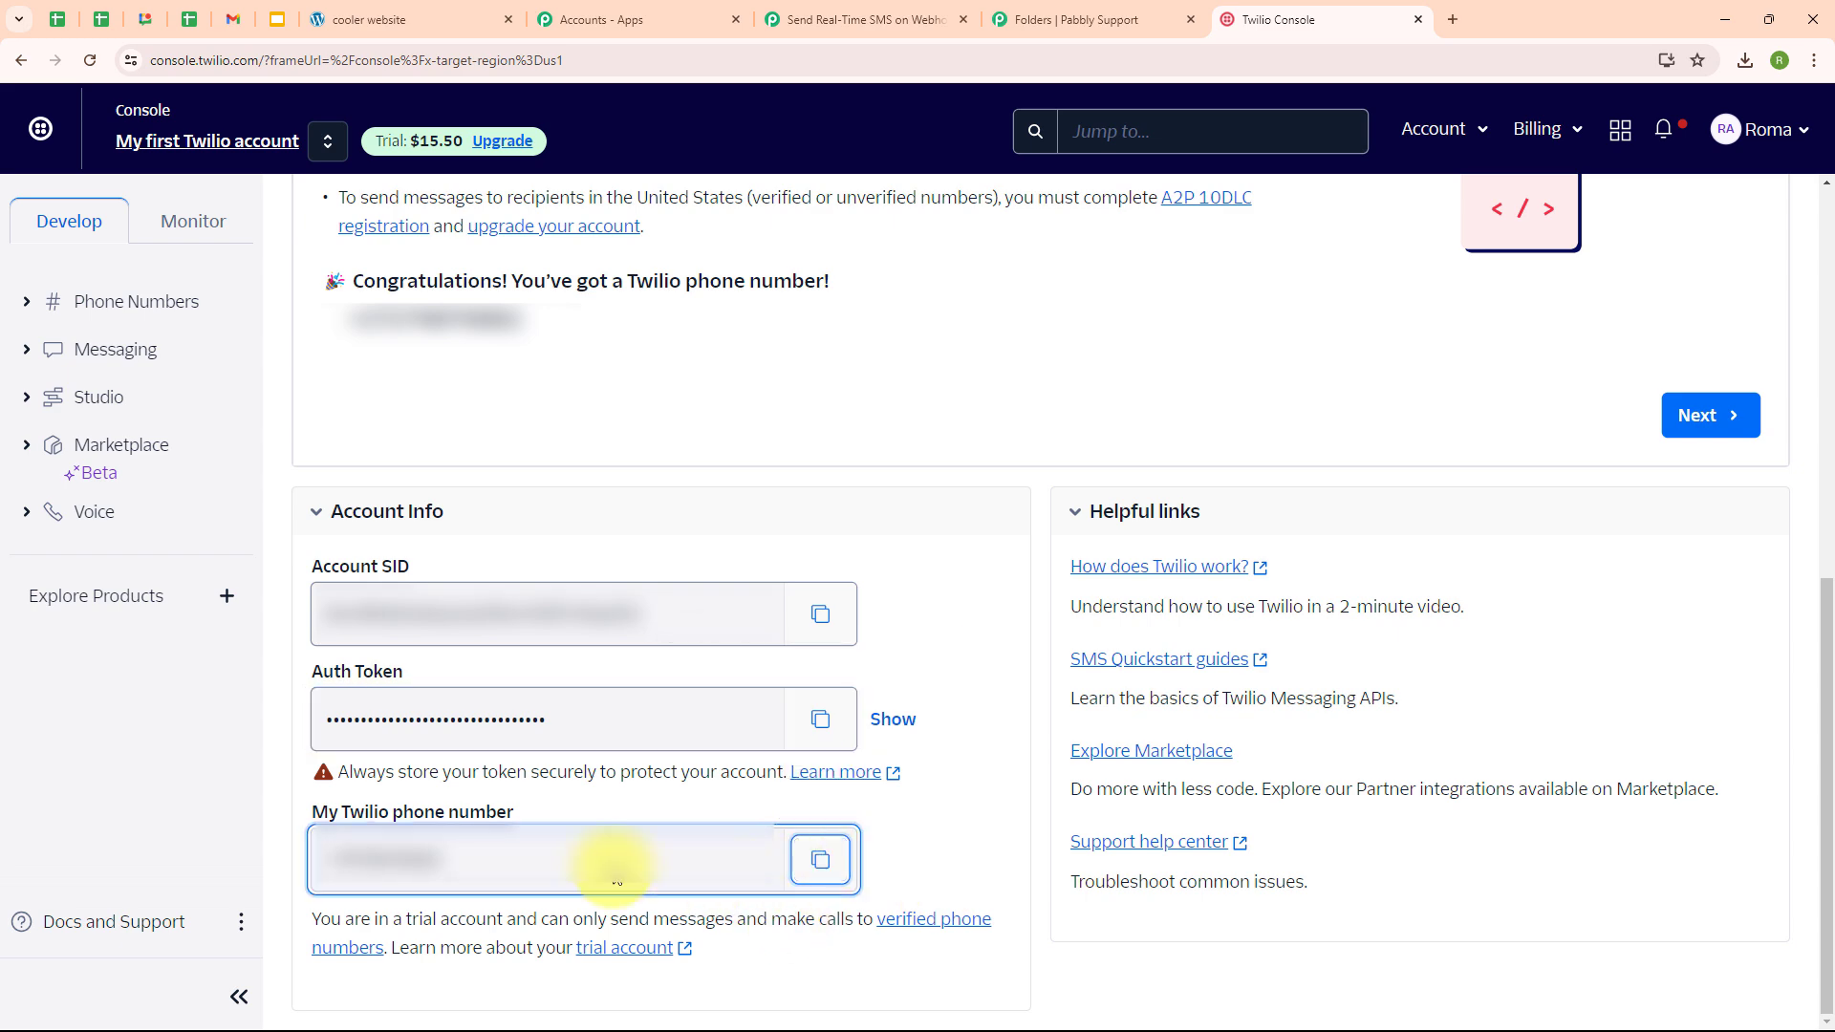
left_click(932, 10)
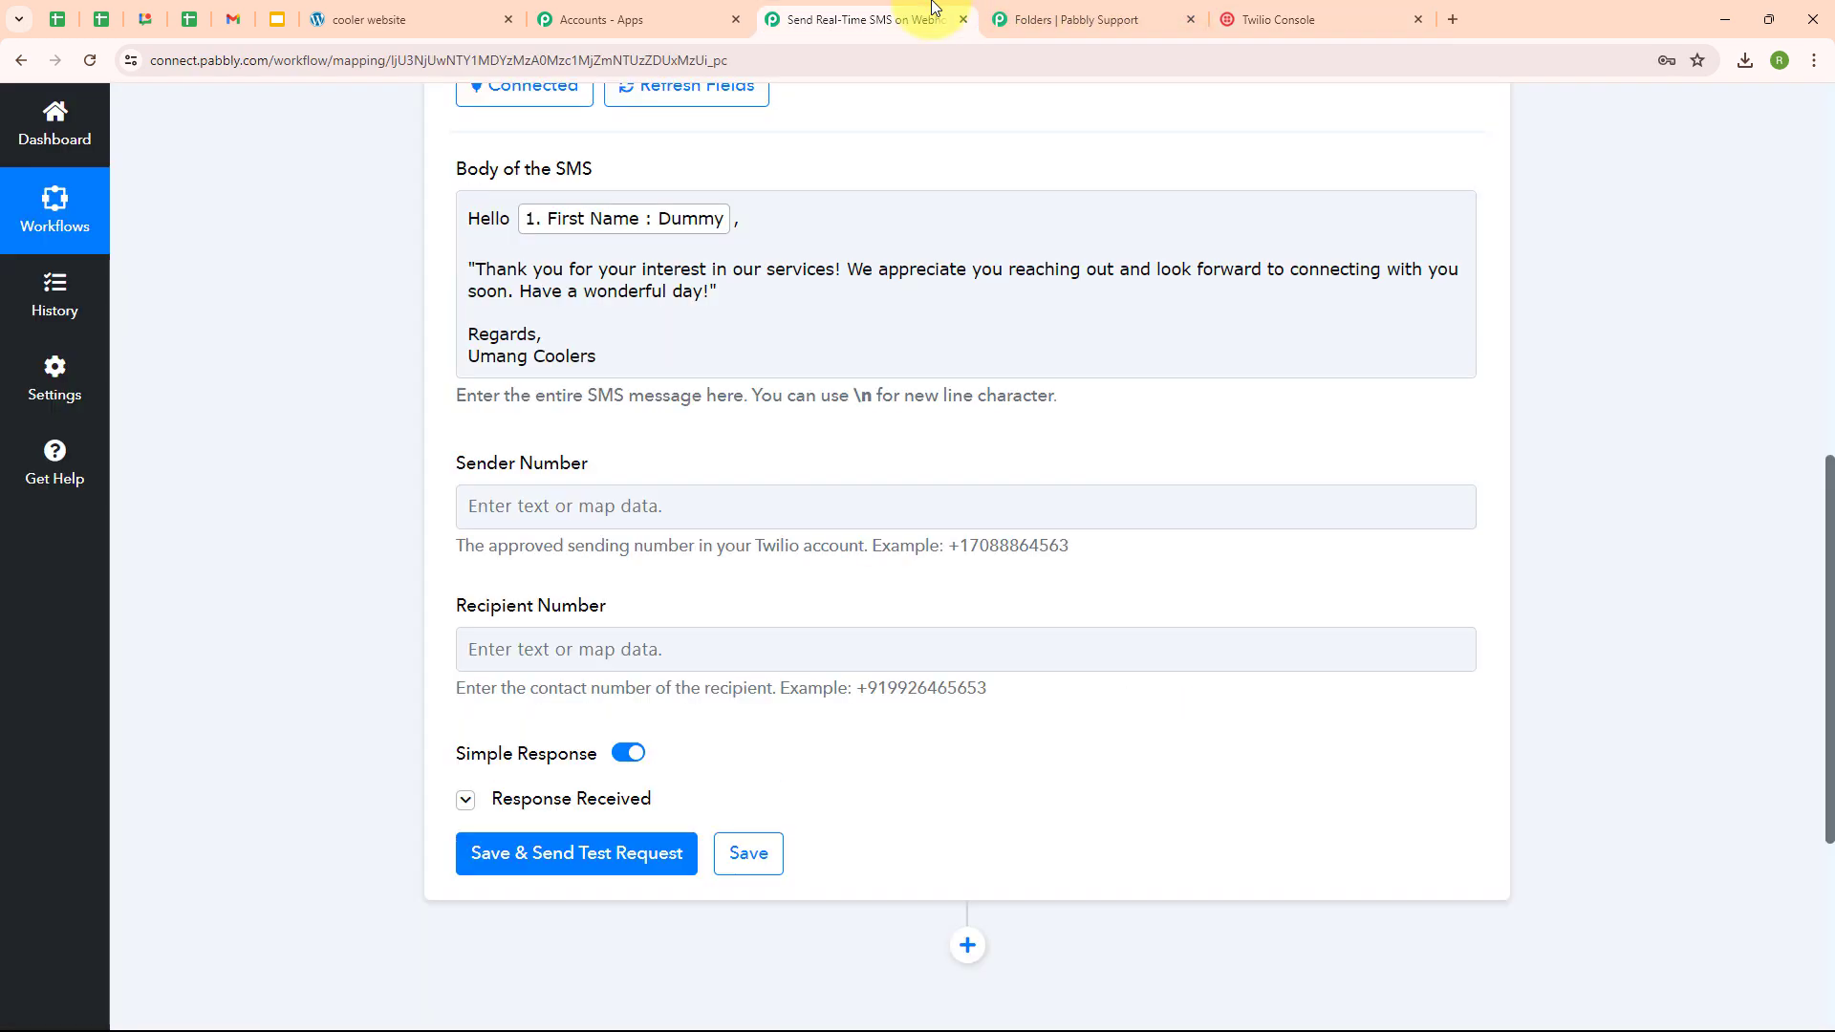
left_click(530, 508)
key("ctrl+v")
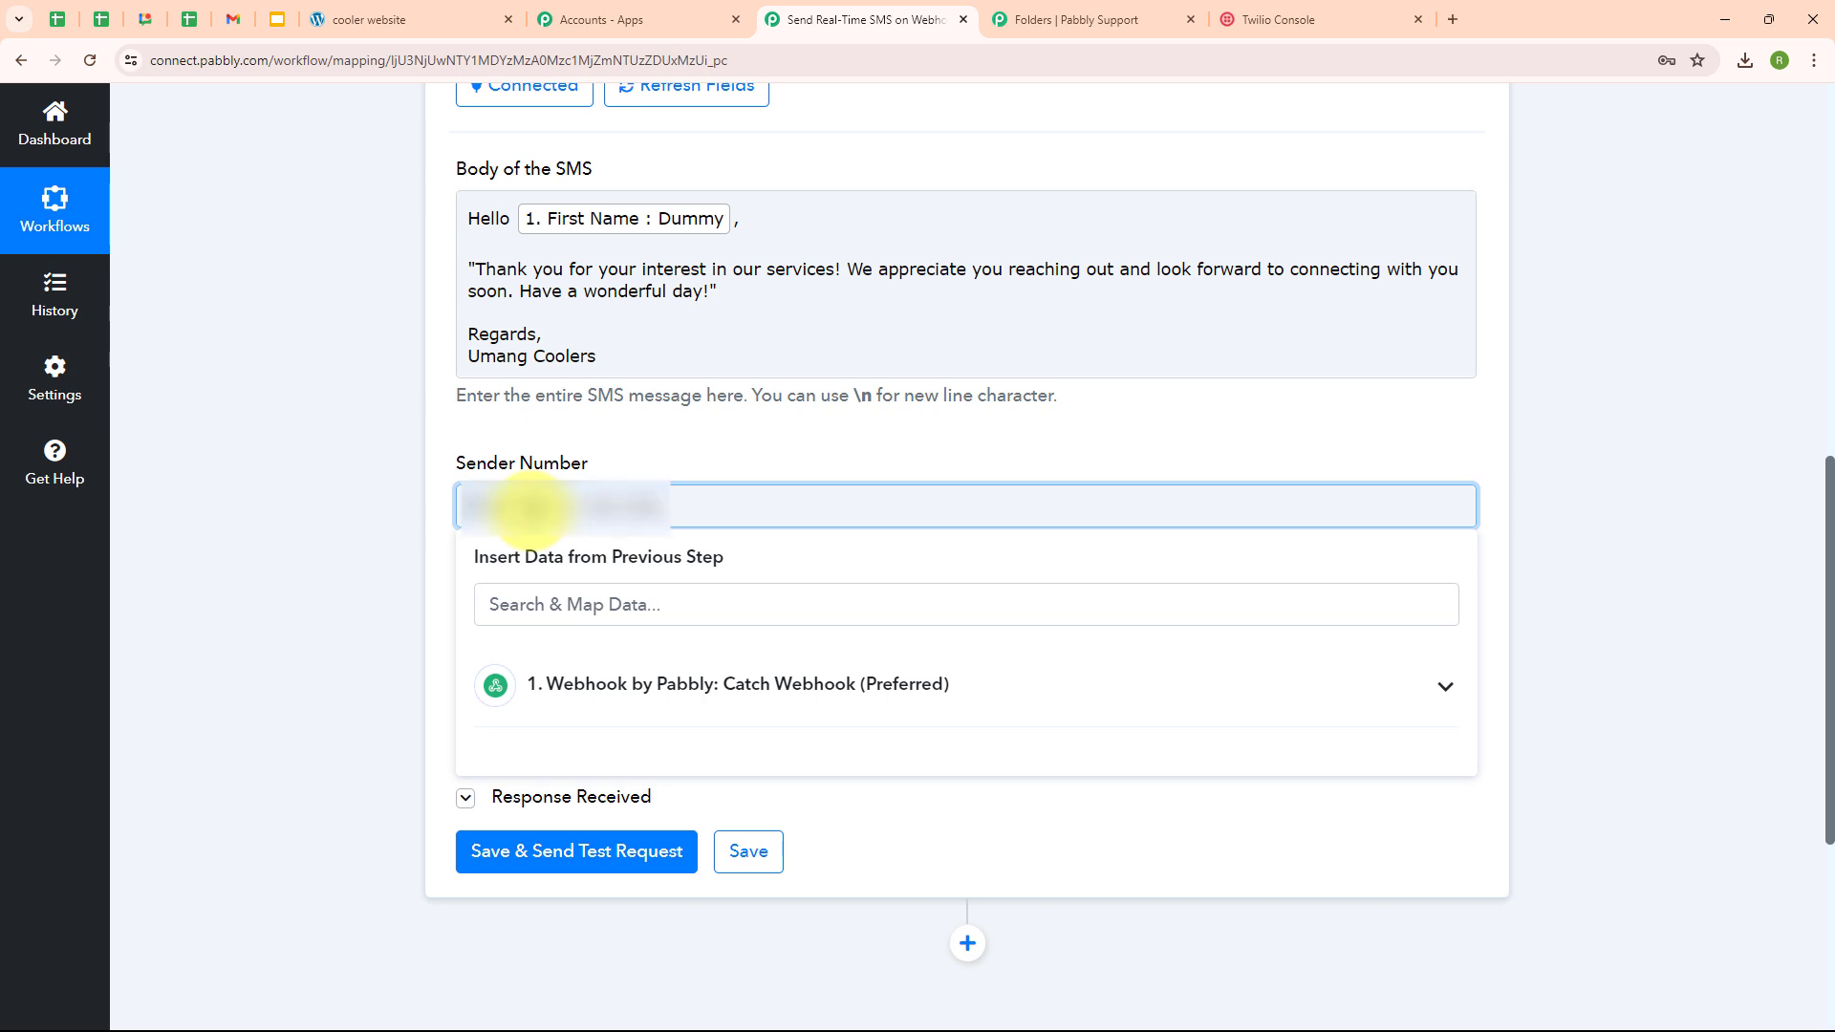
left_click(358, 619)
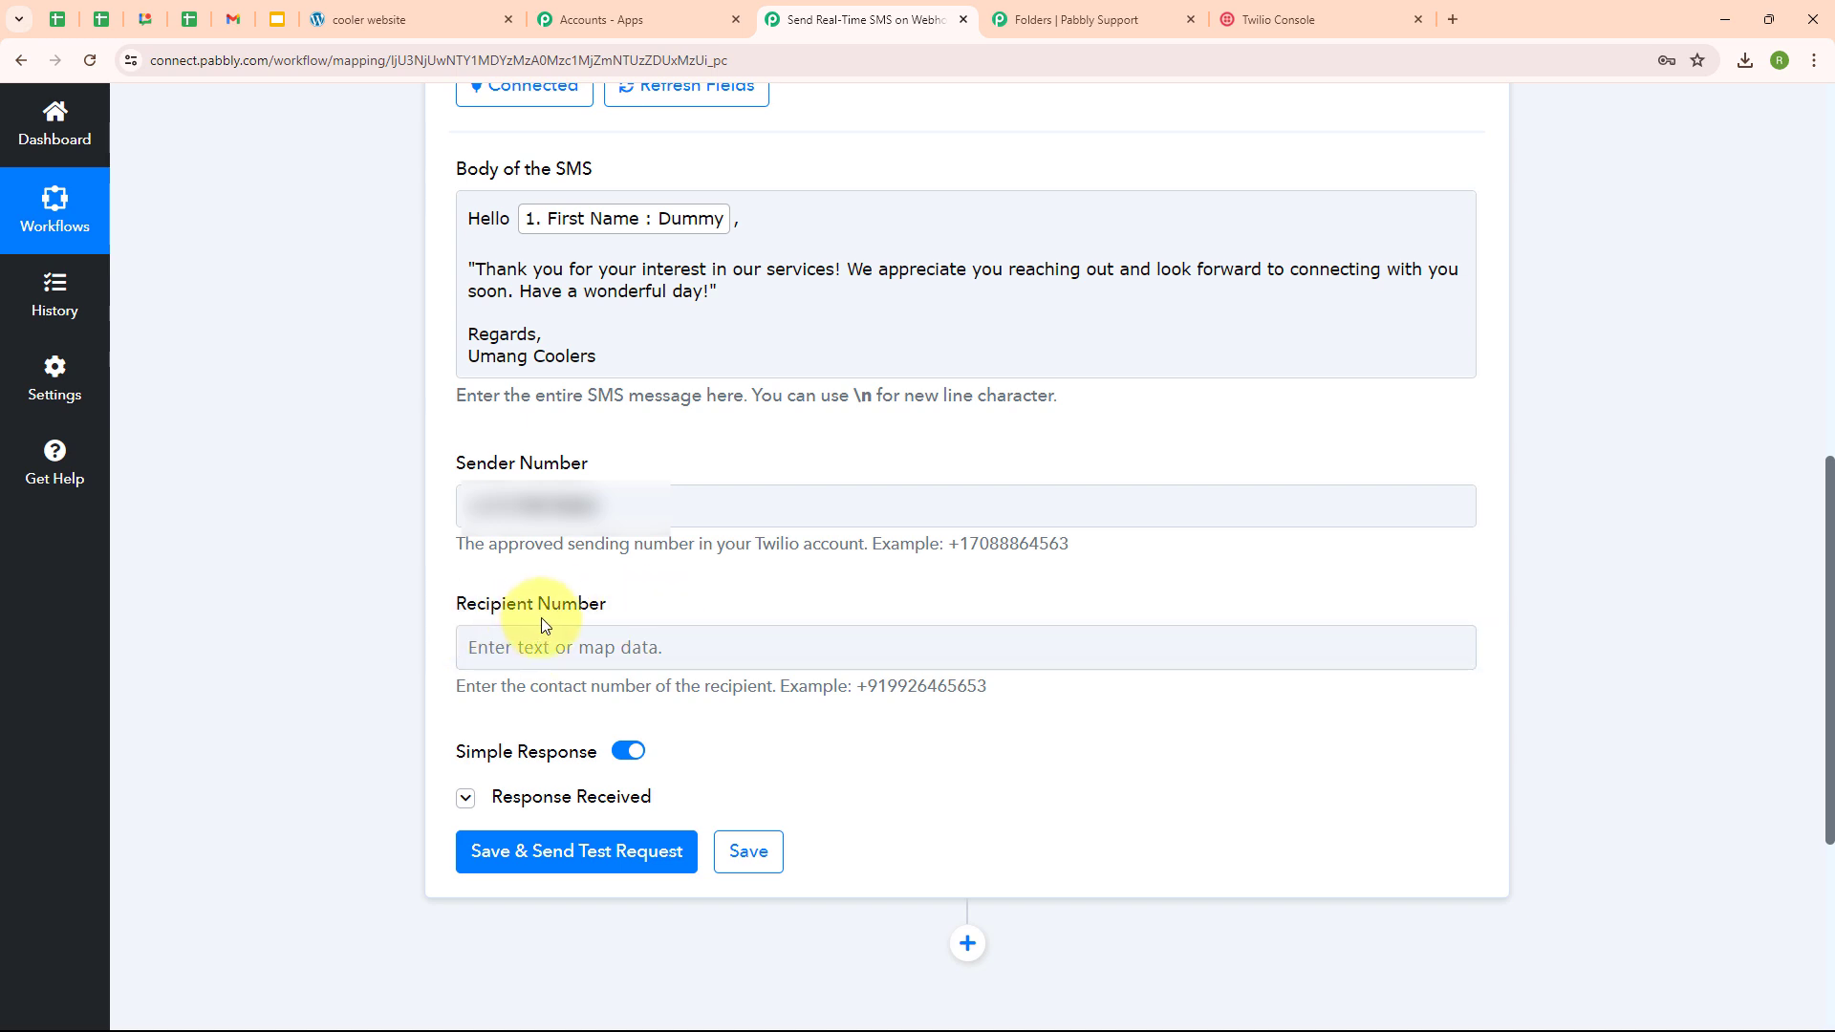
- Set Recipient Number to a pasted fixed phone number, replacing the mapped form Mobile Number
left_click(515, 652)
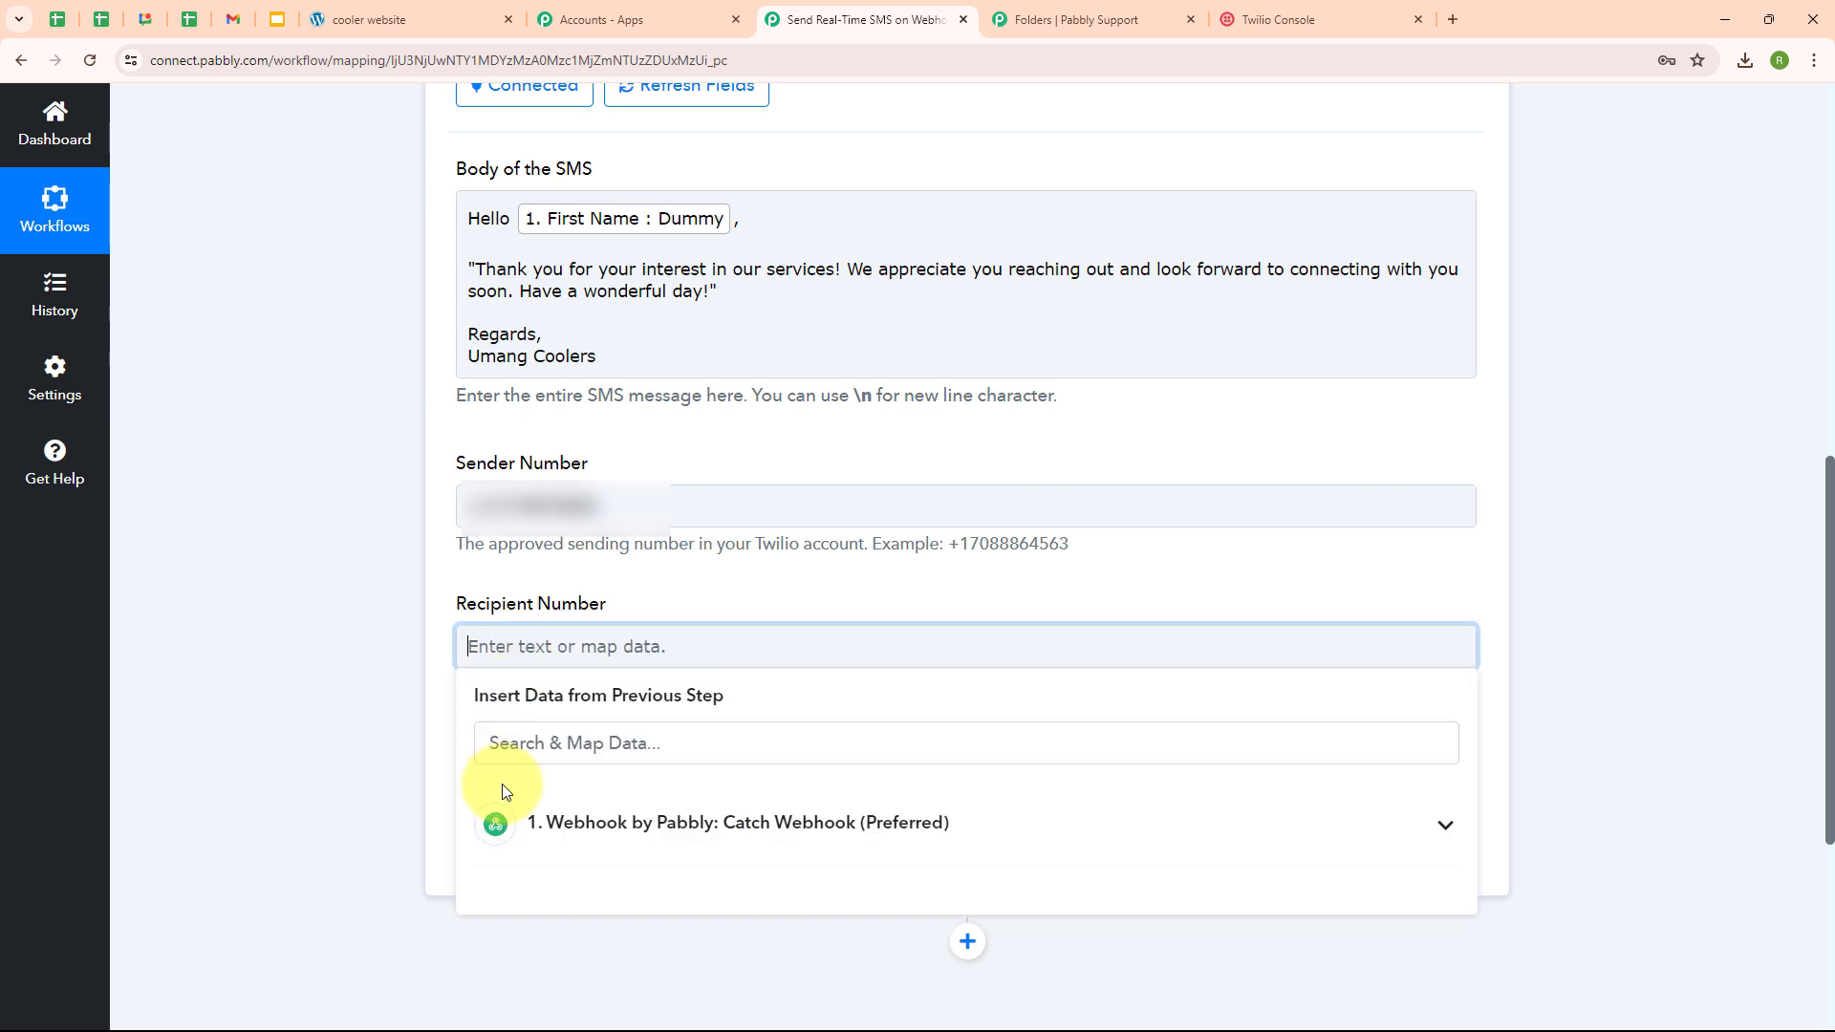
left_click(757, 856)
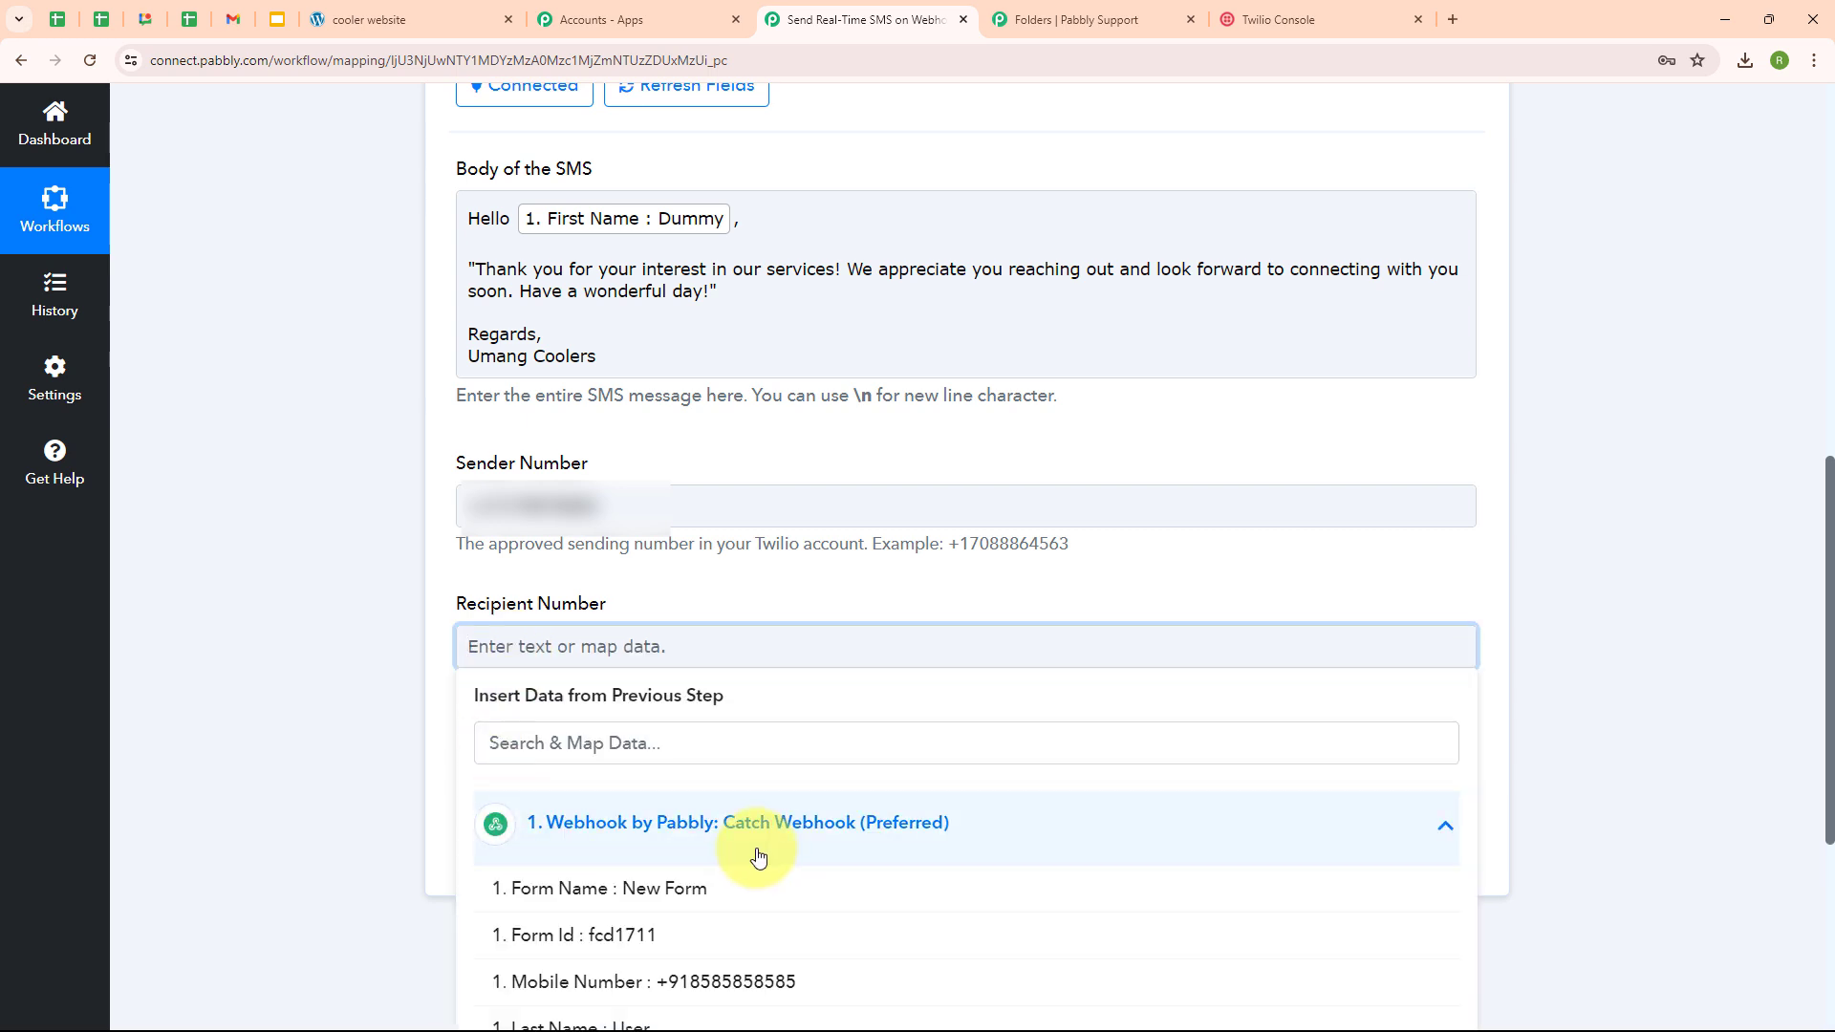
left_click(811, 988)
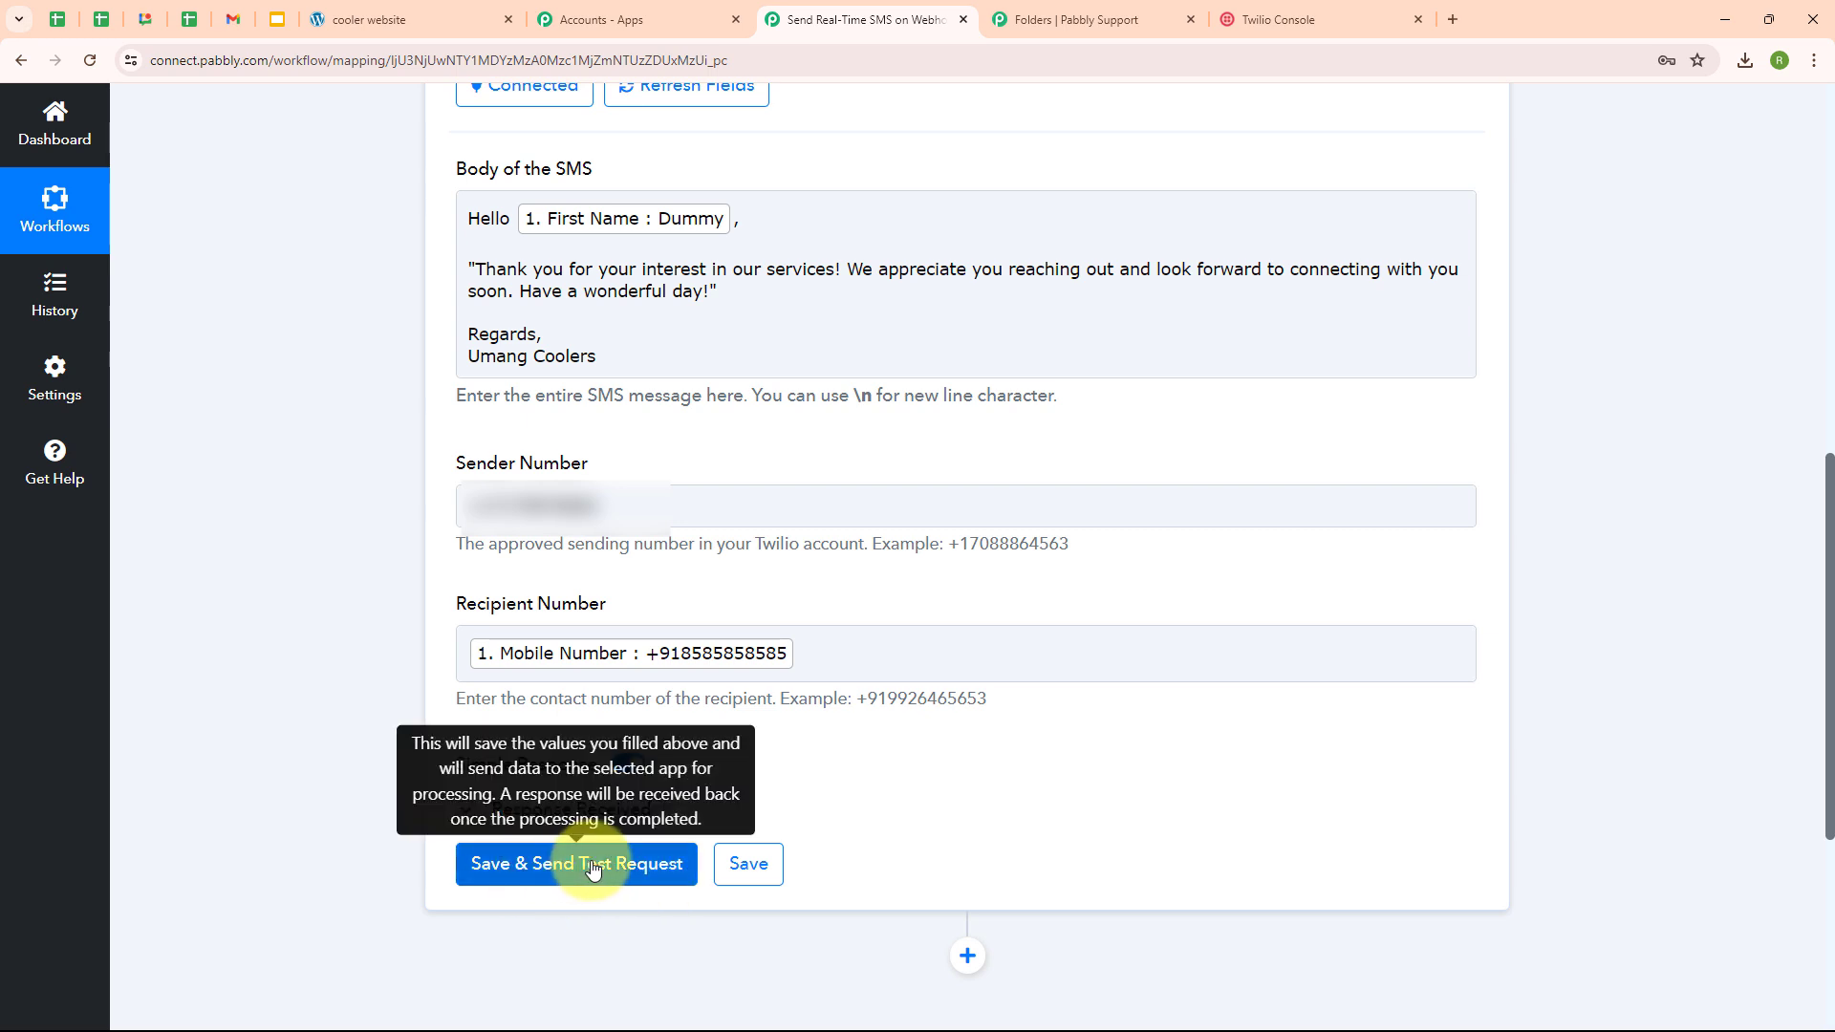
left_click(837, 651)
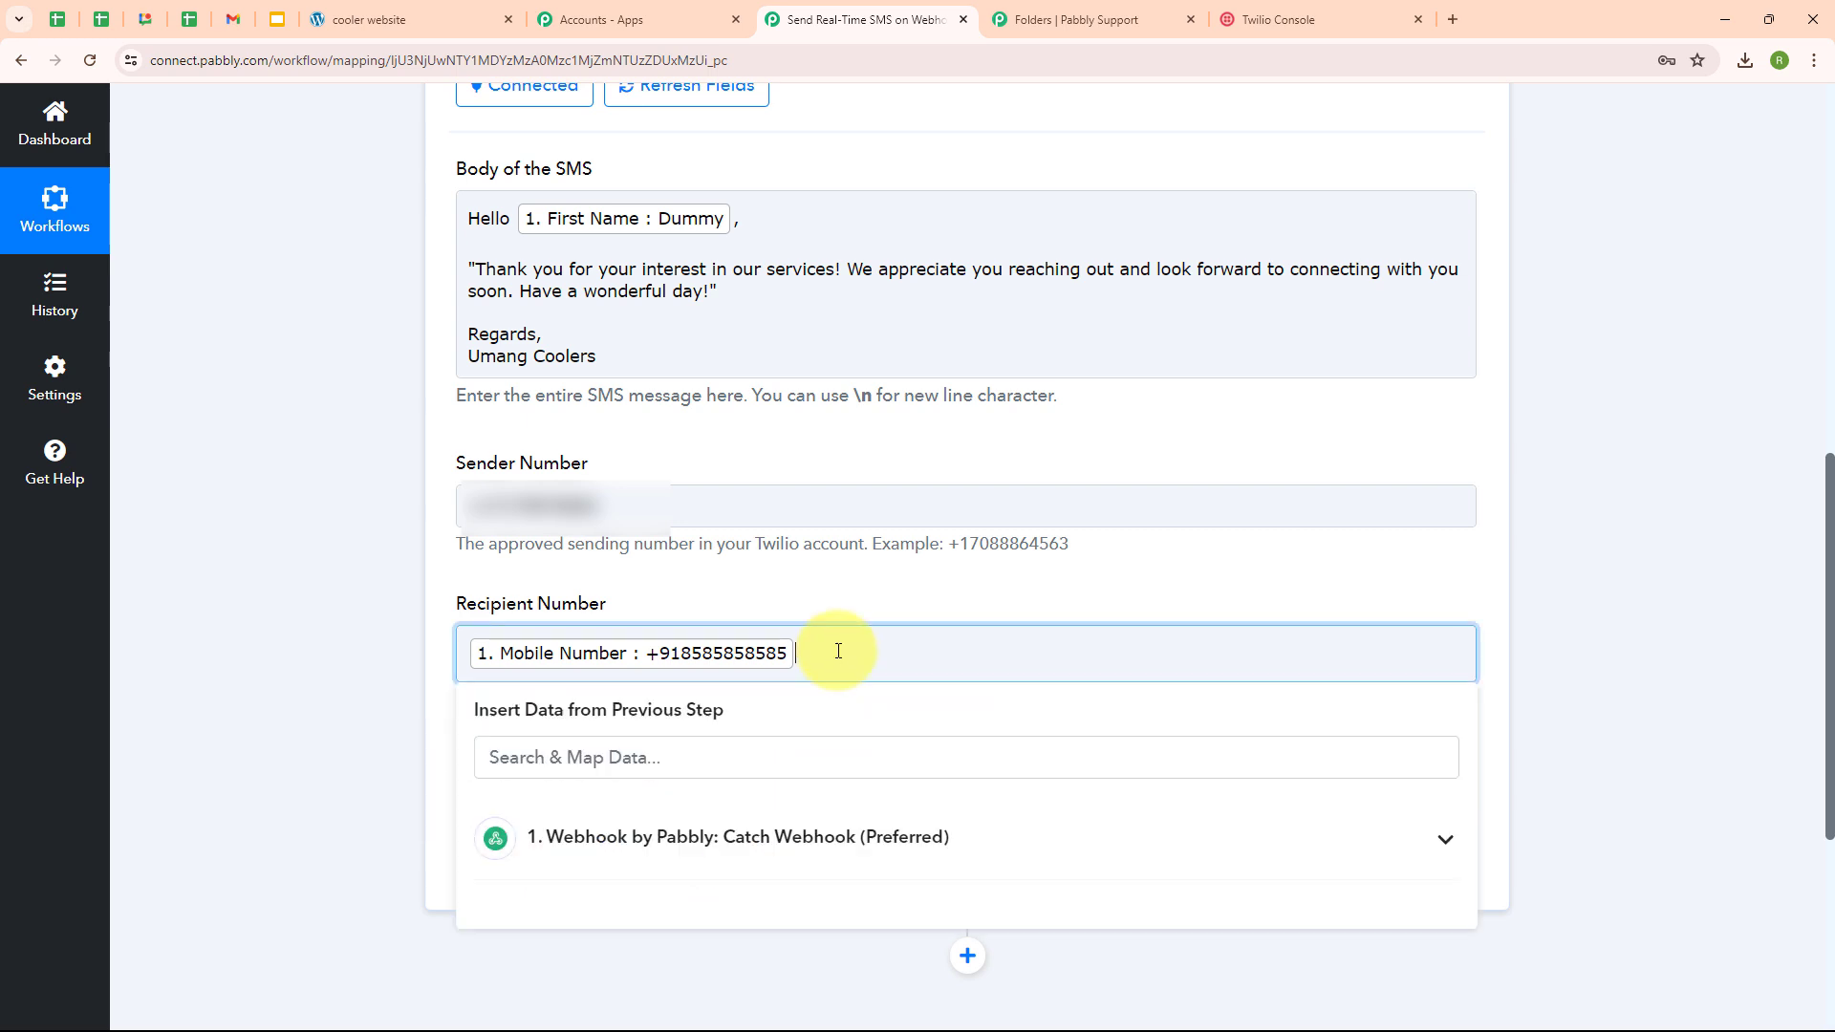
key("BackSpace")
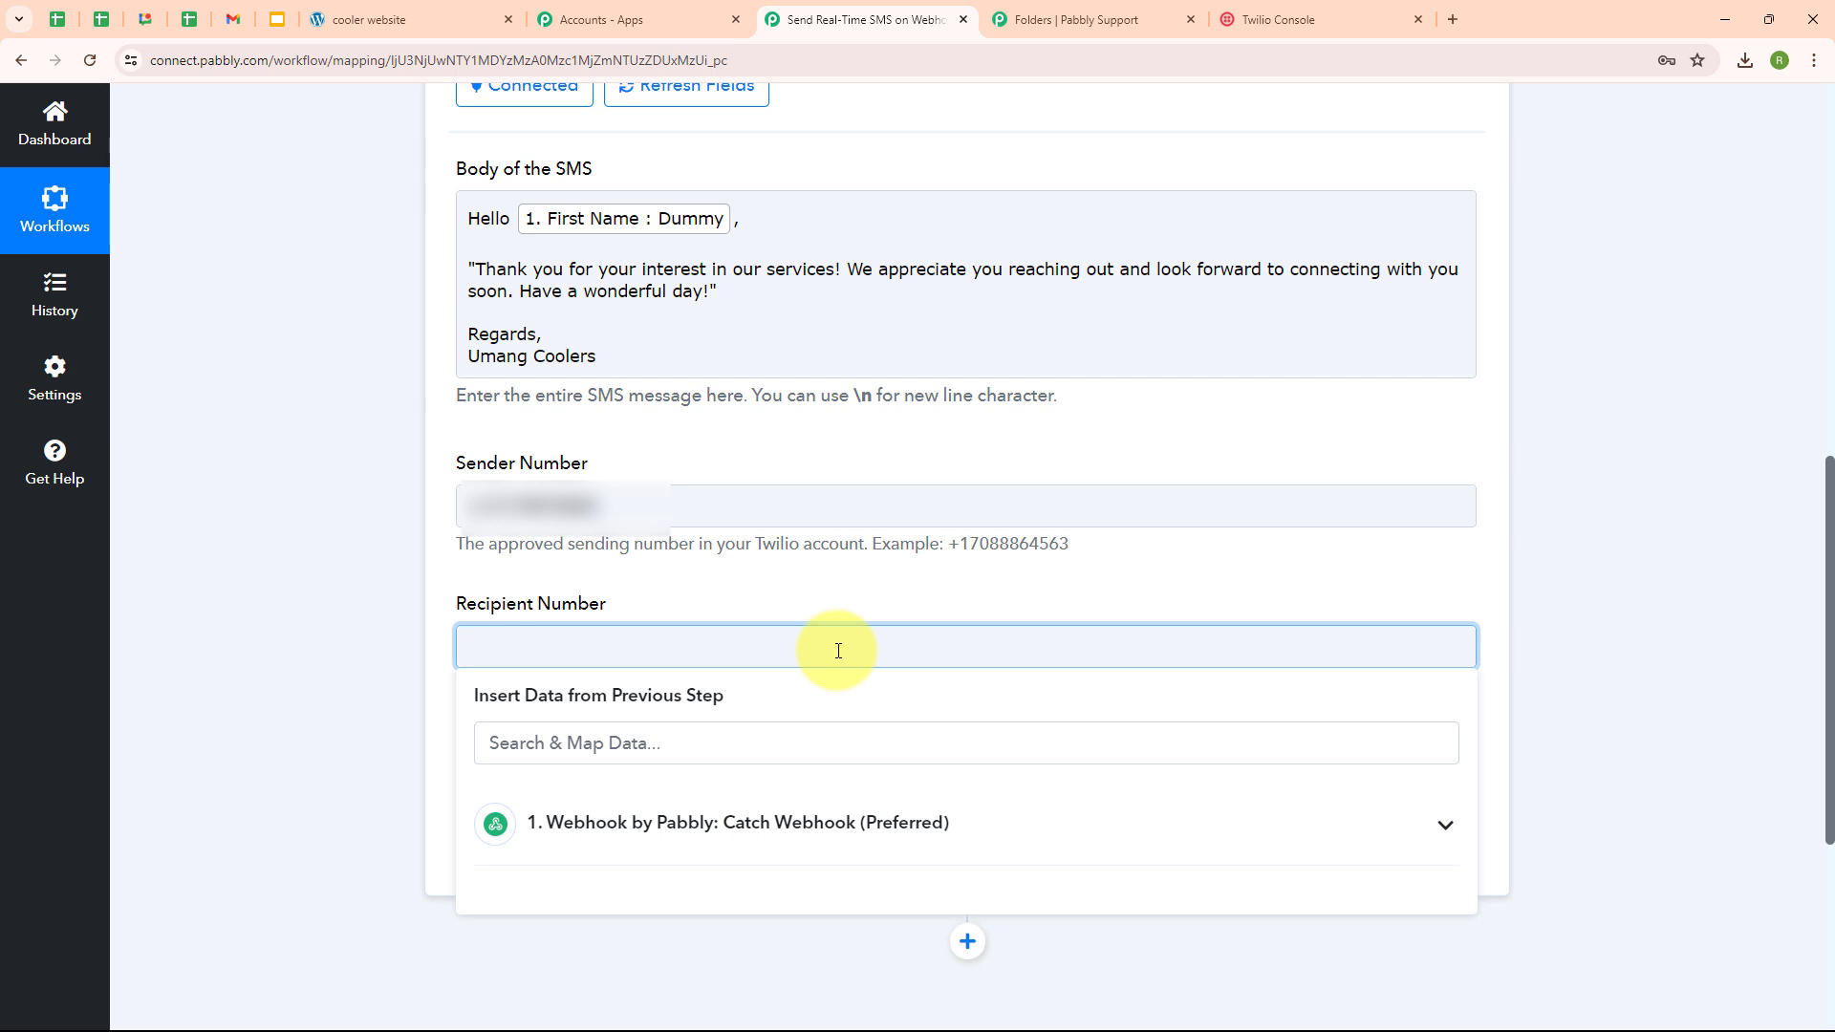
key("ctrl+v")
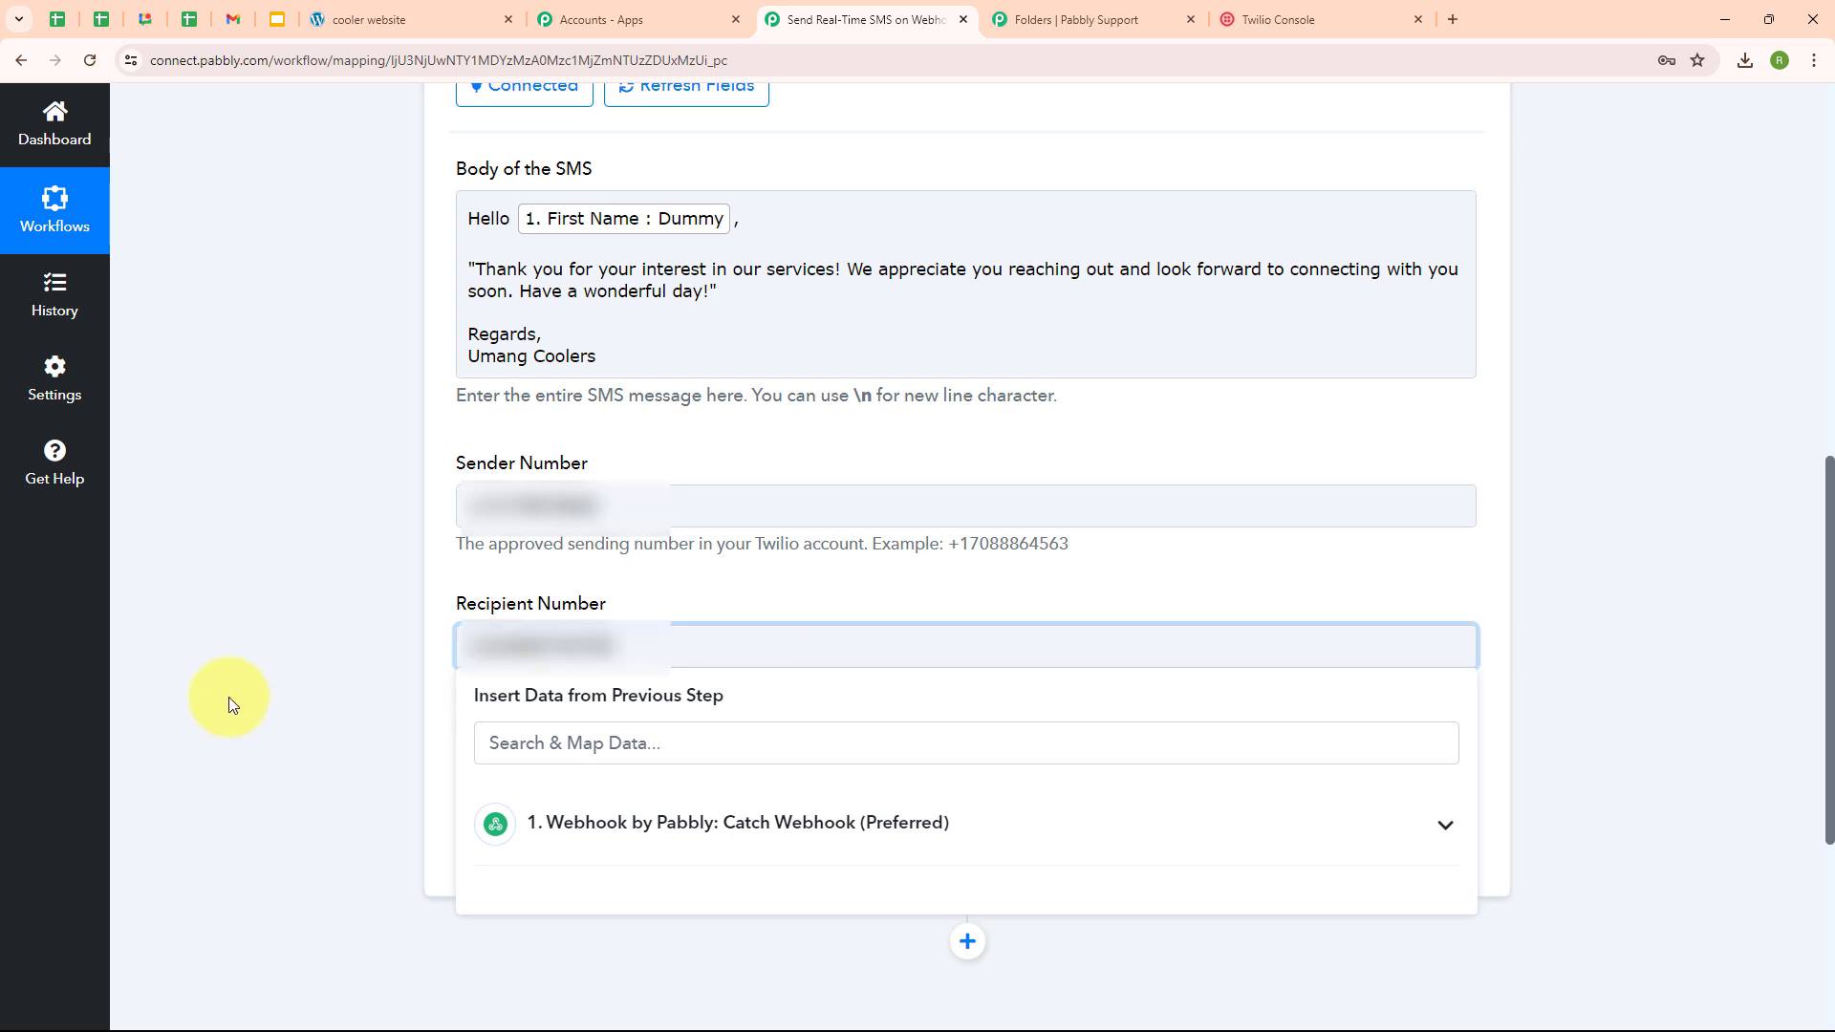
left_click(227, 697)
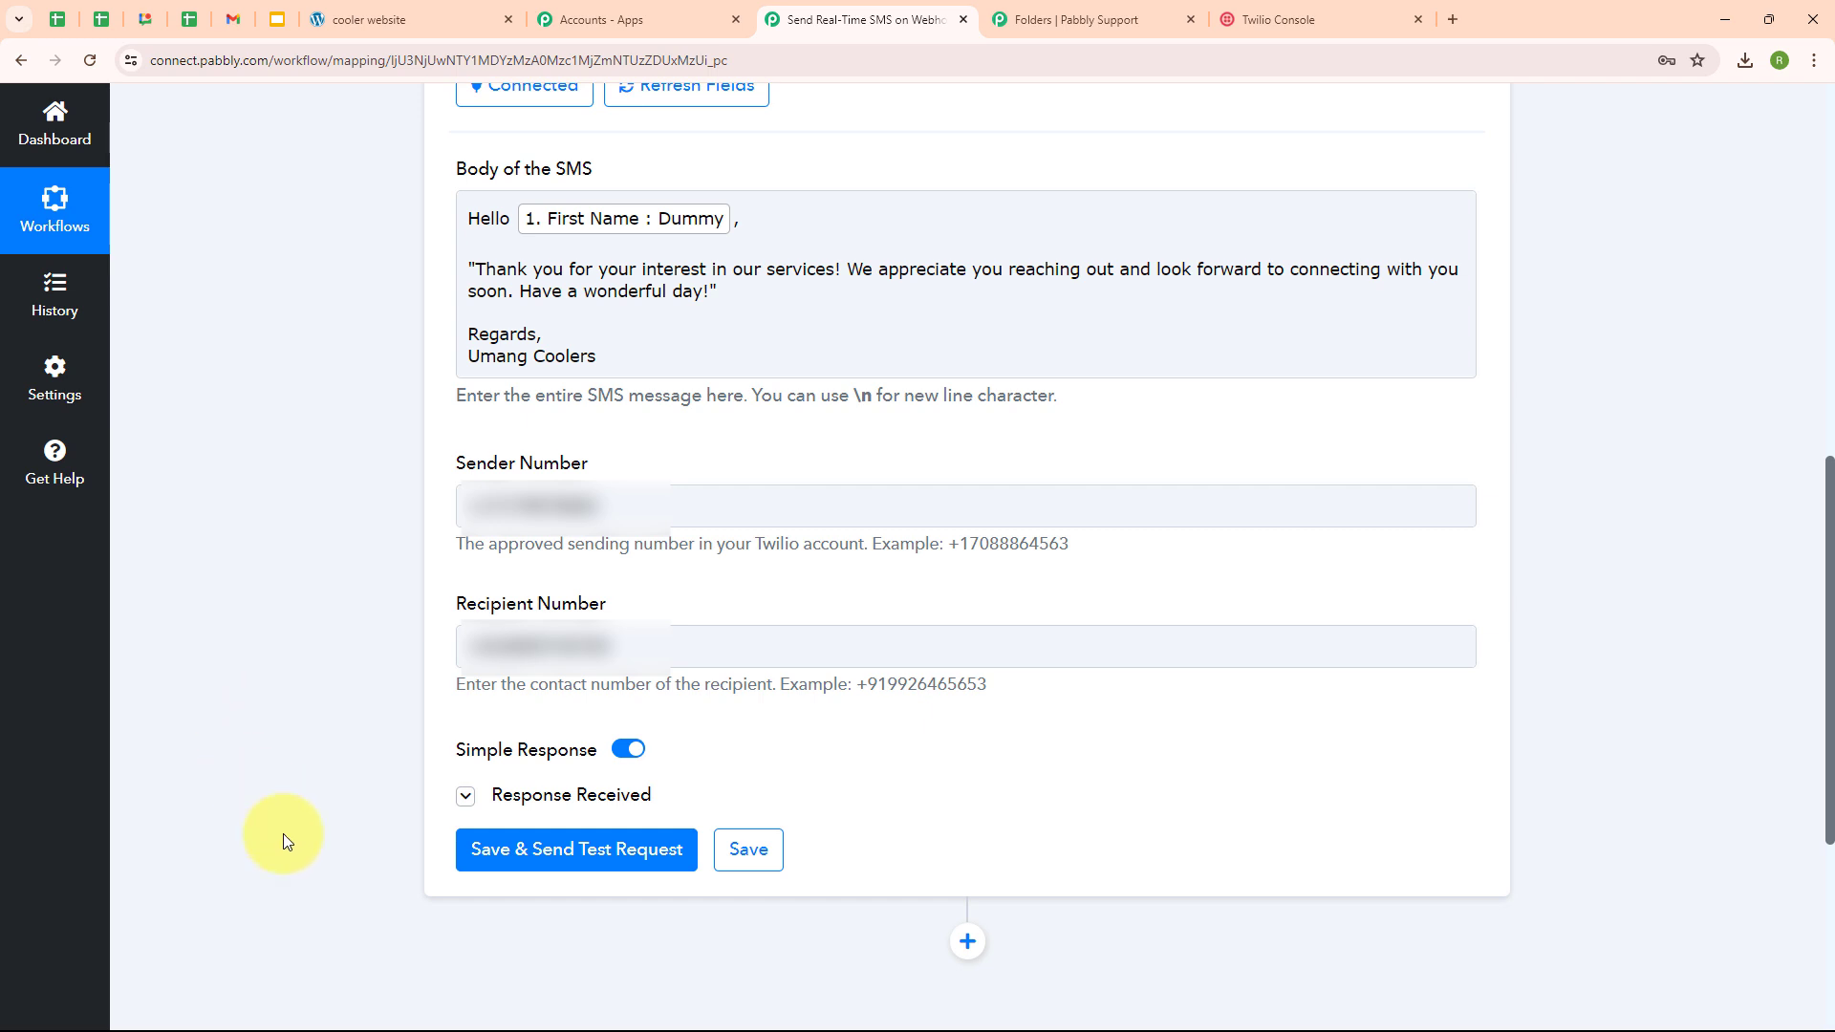
- Save the Twilio step, send a test SMS, and check the 'Hello Dummy' response
left_click(511, 853)
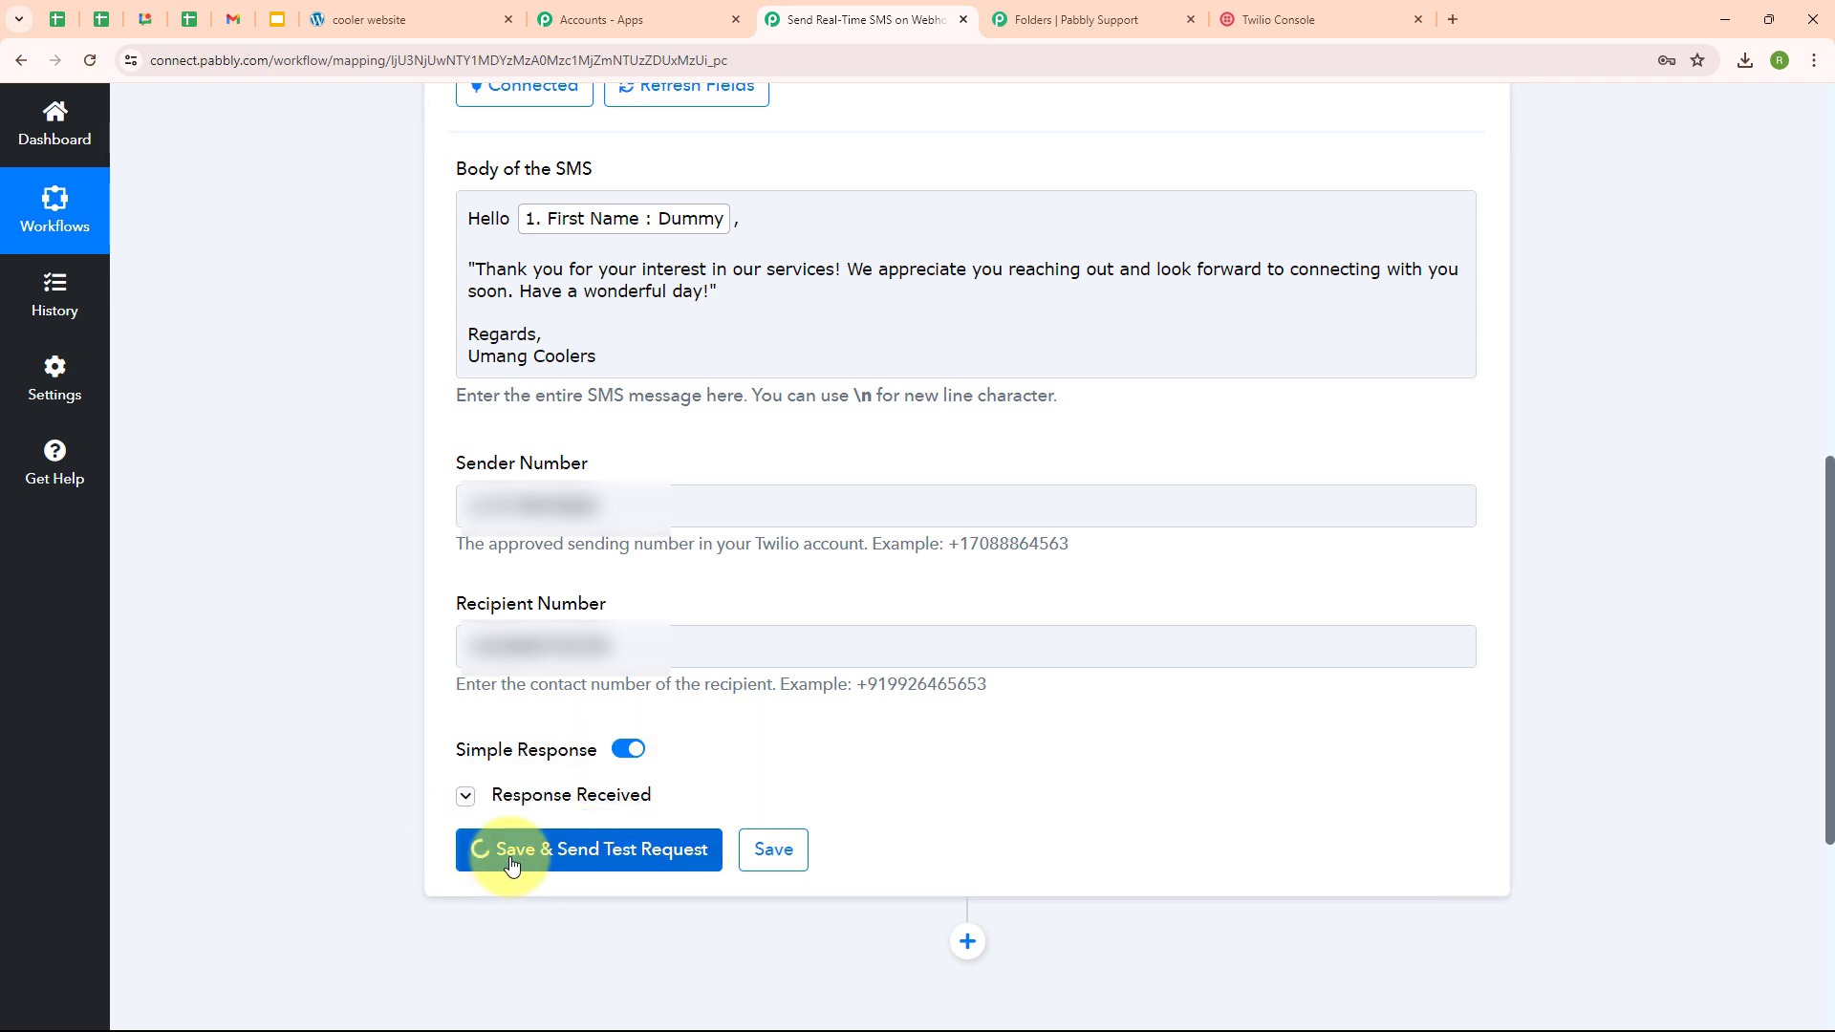
scroll(1298, 771, "down", 6)
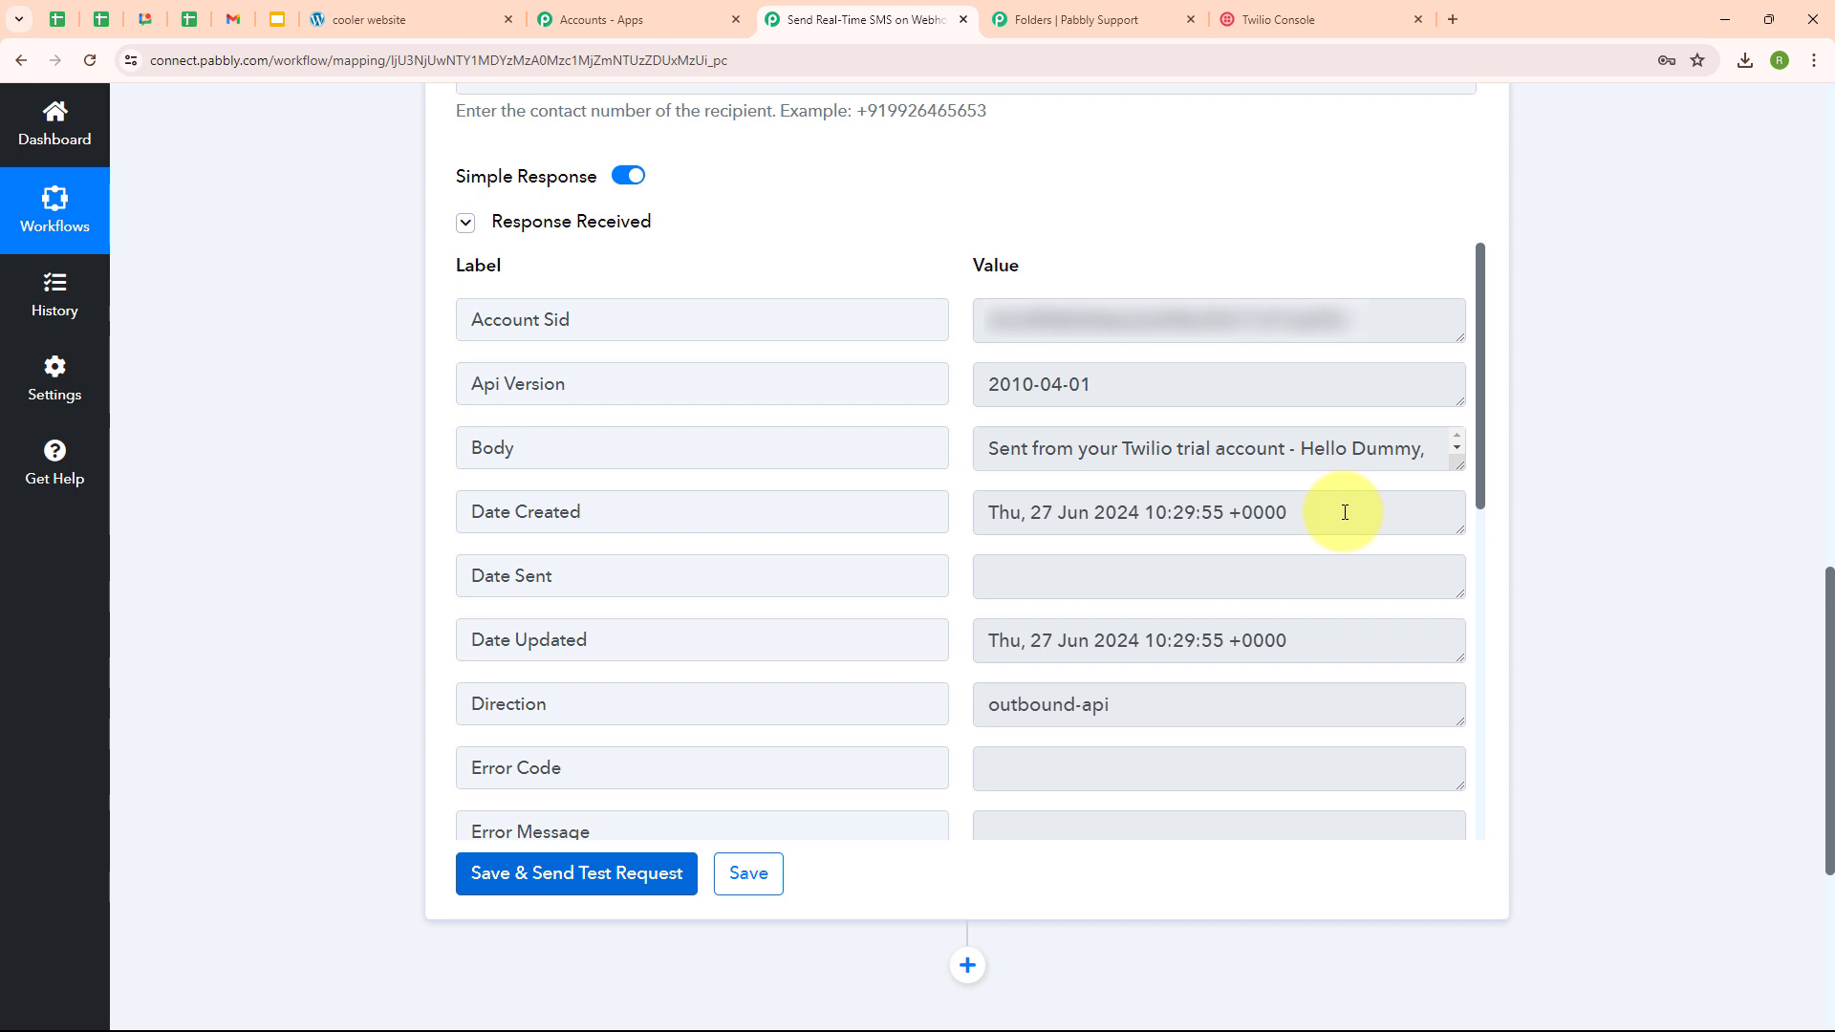
key("alt+Tab")
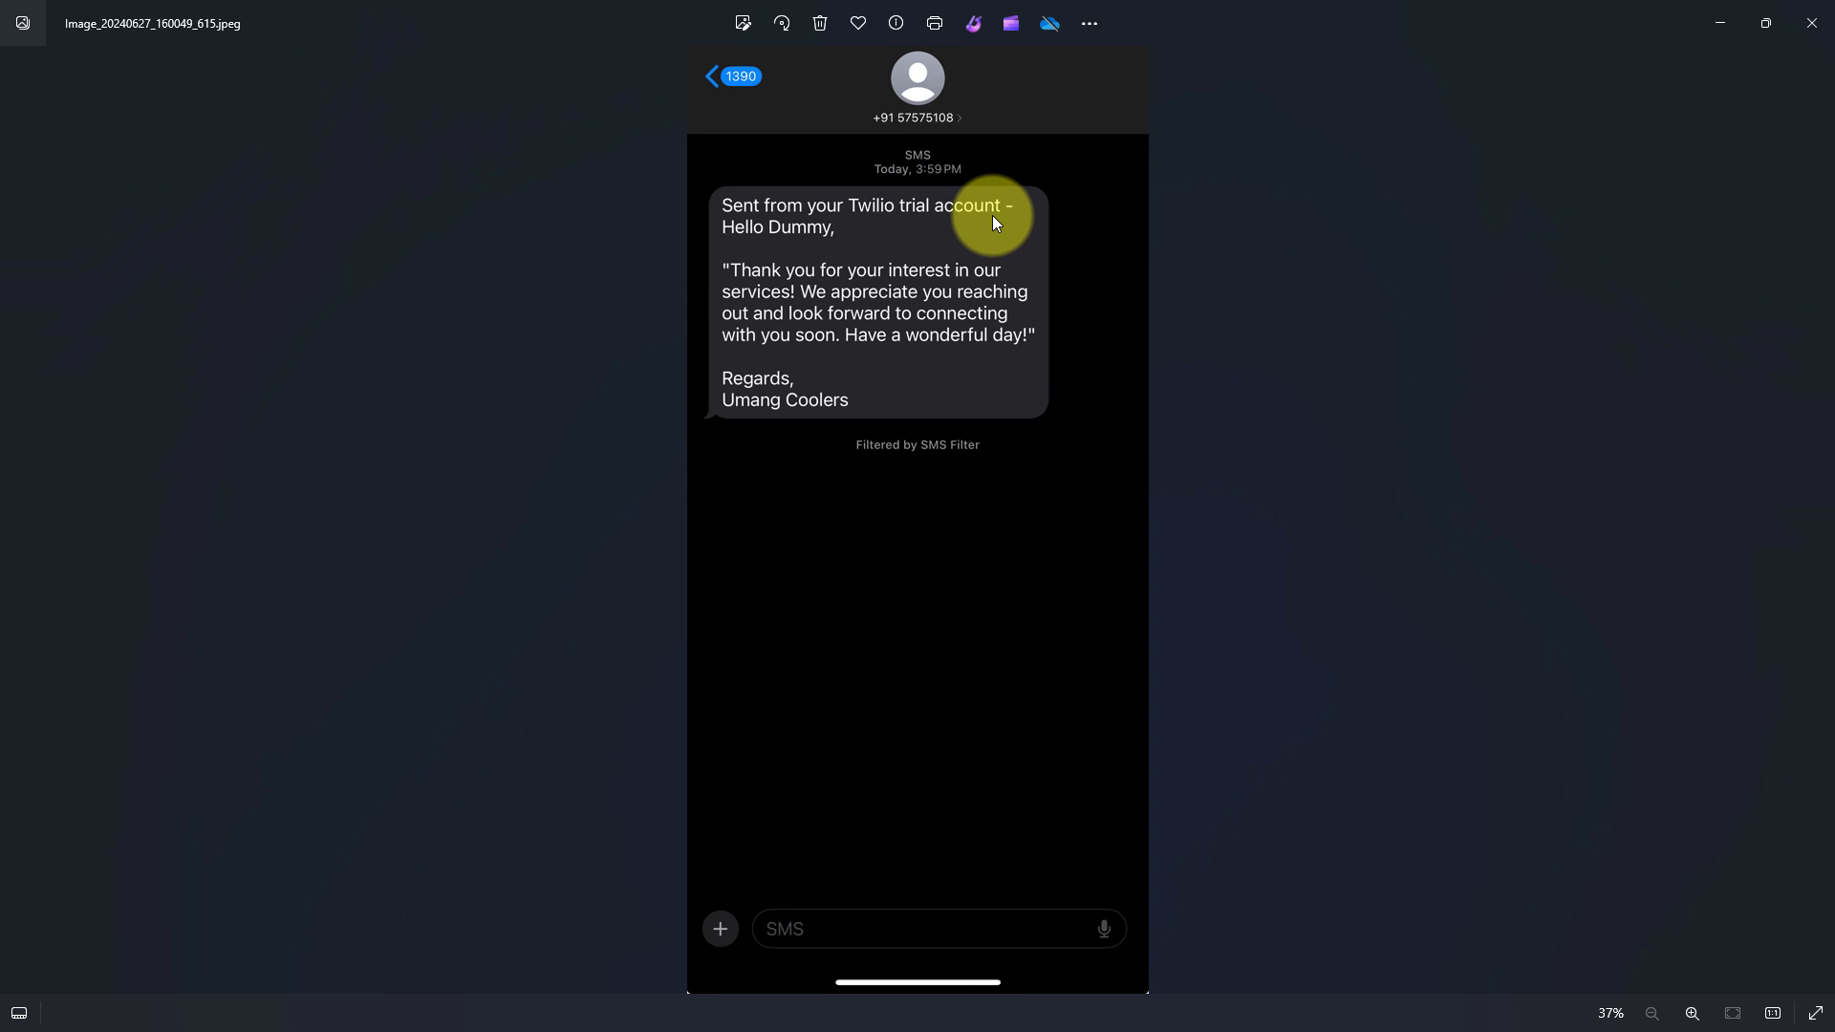
- Minimize the Photos window showing the 'Hello Dummy' SMS screenshot
left_click(1717, 23)
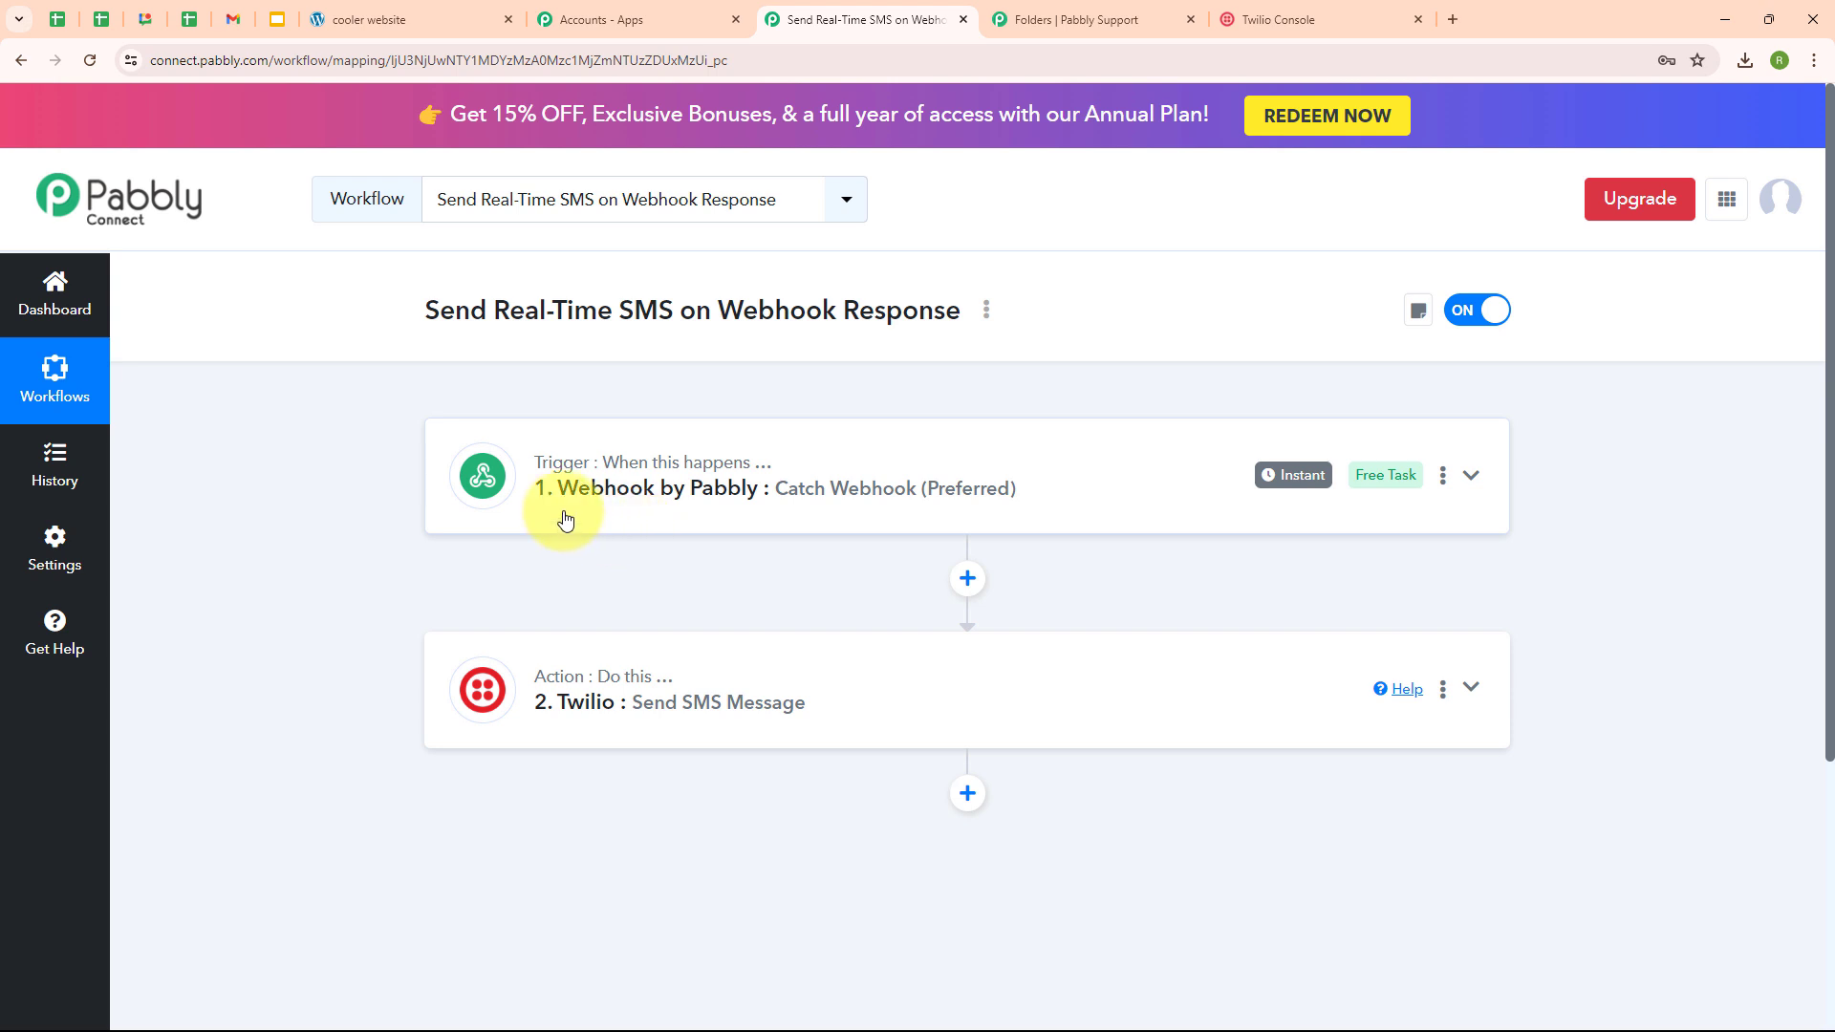
- Fill the cooler website form with first name Test, last name User, a test email and mobile number
left_click(369, 19)
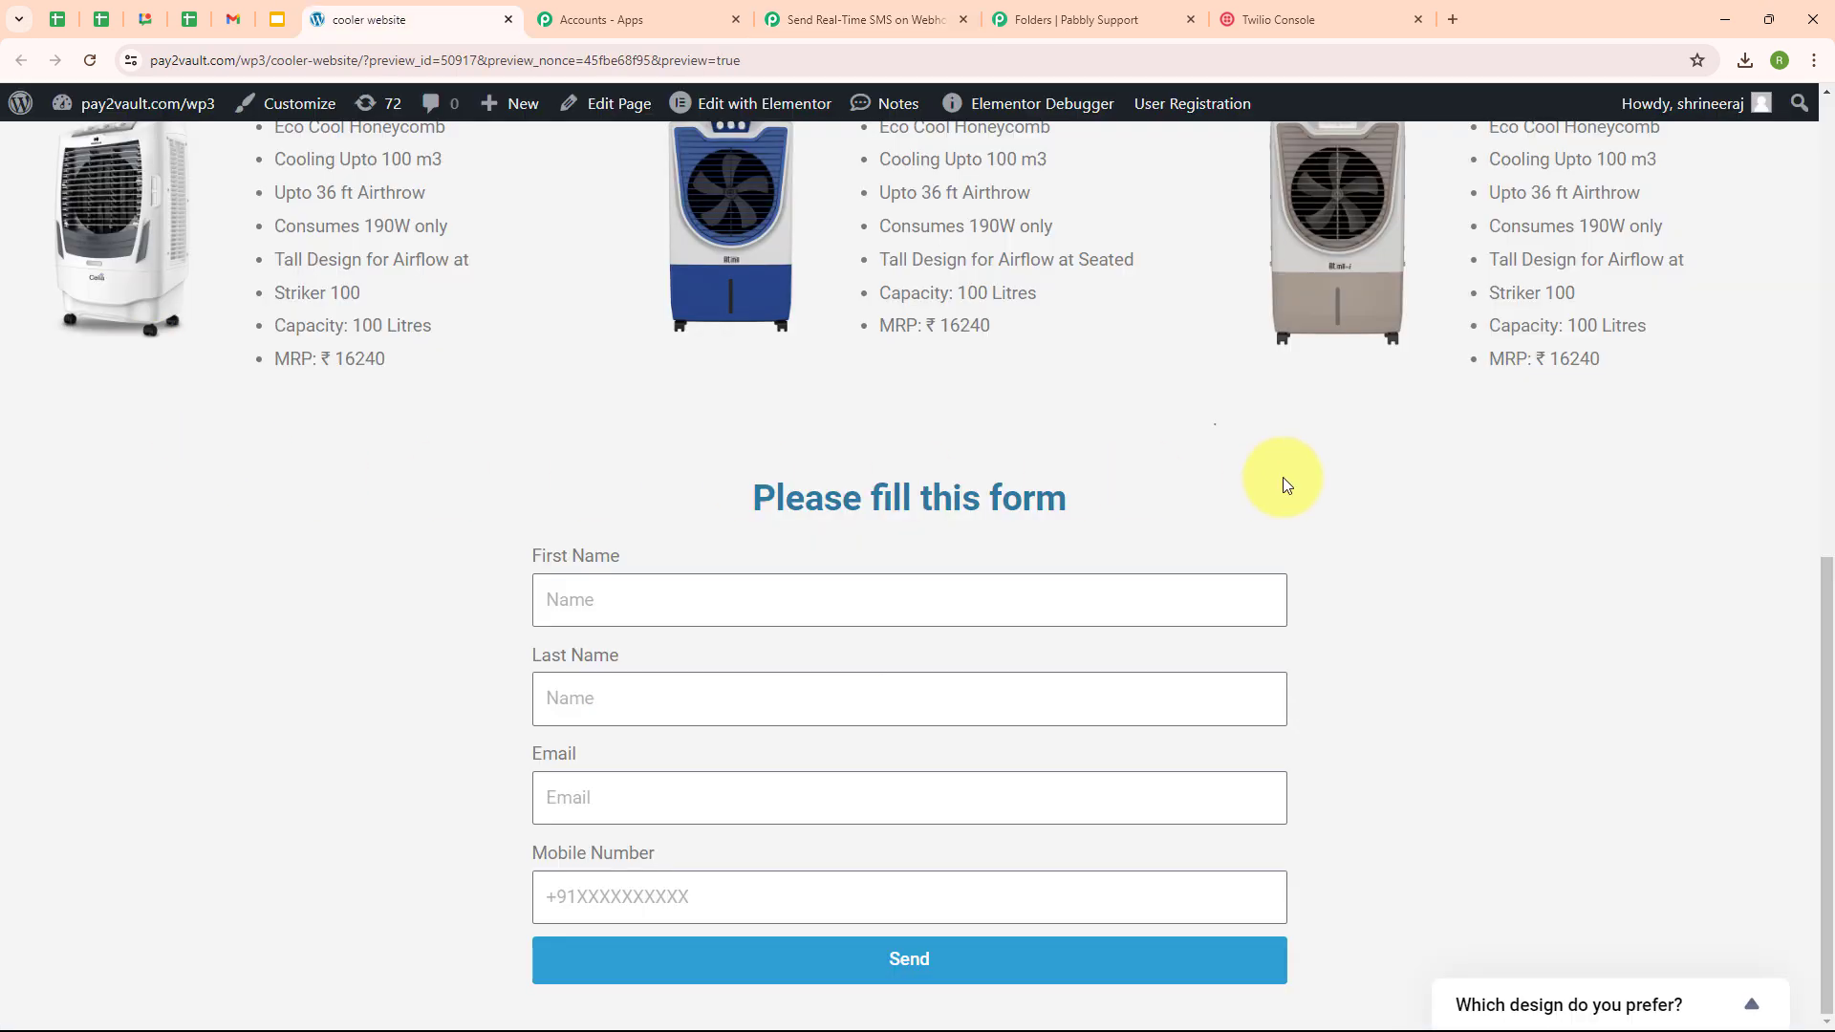
left_click(592, 589)
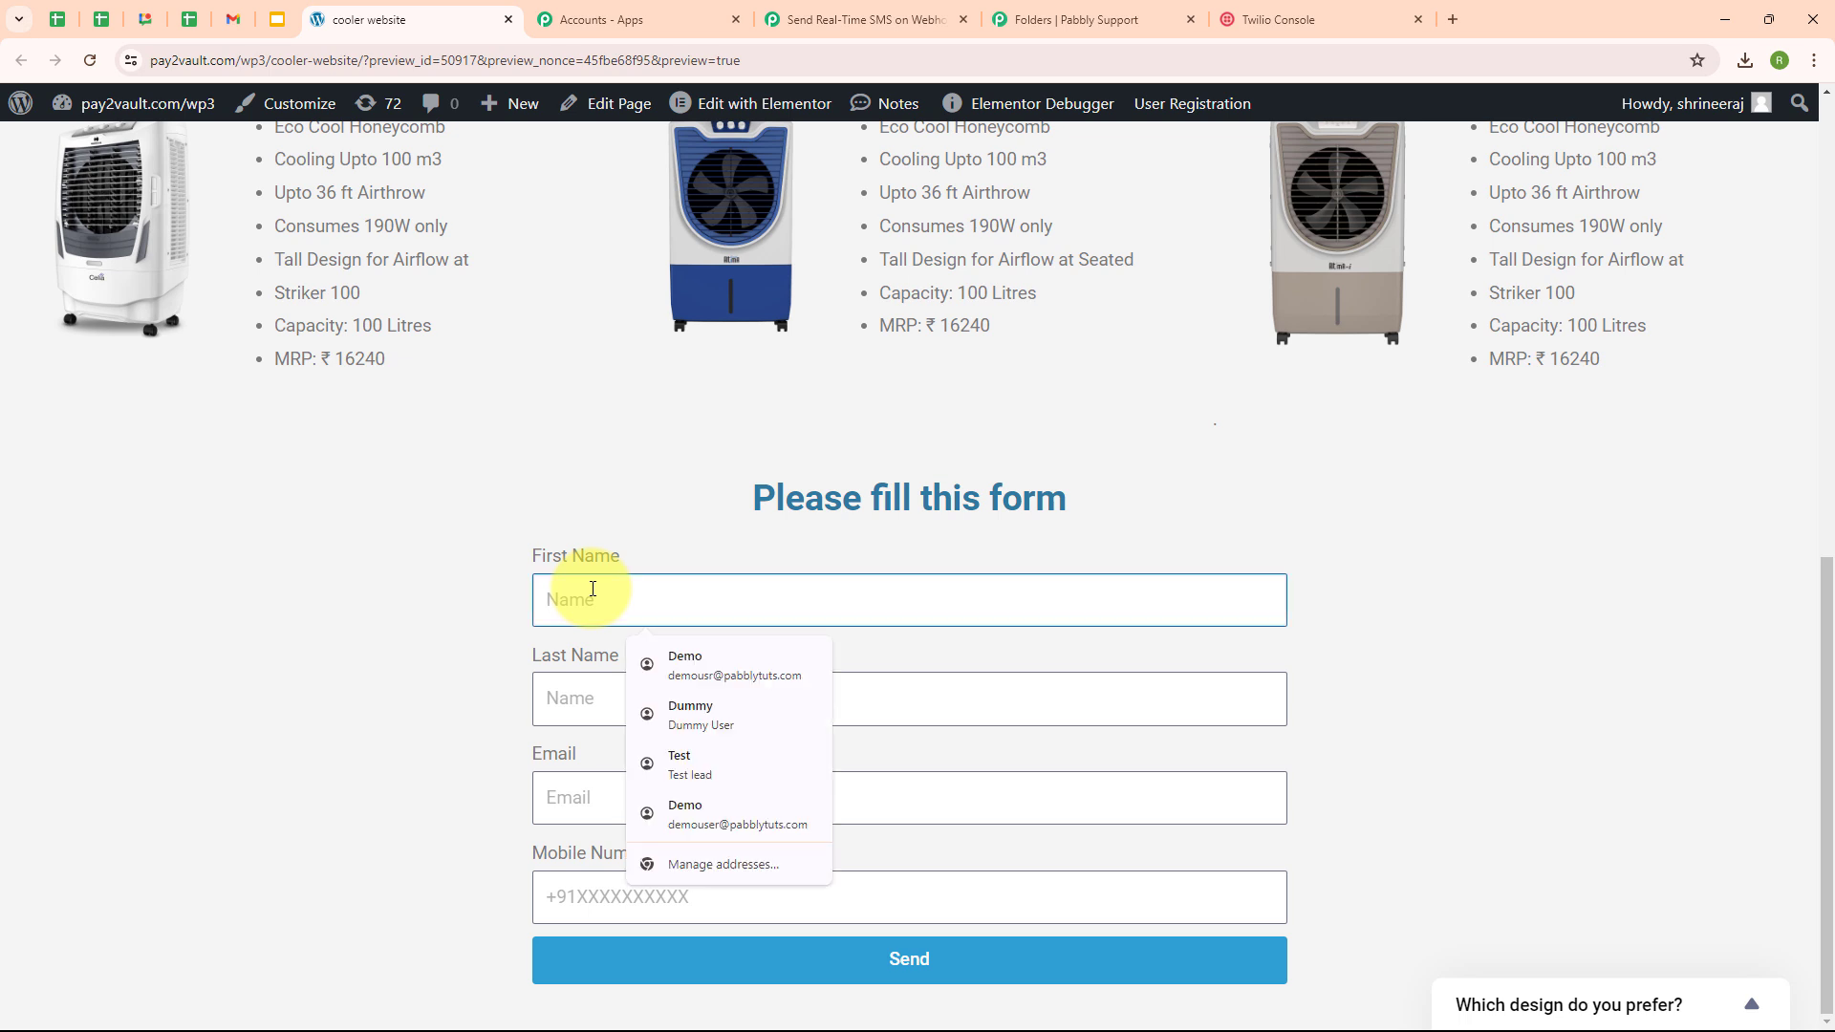
type("Test")
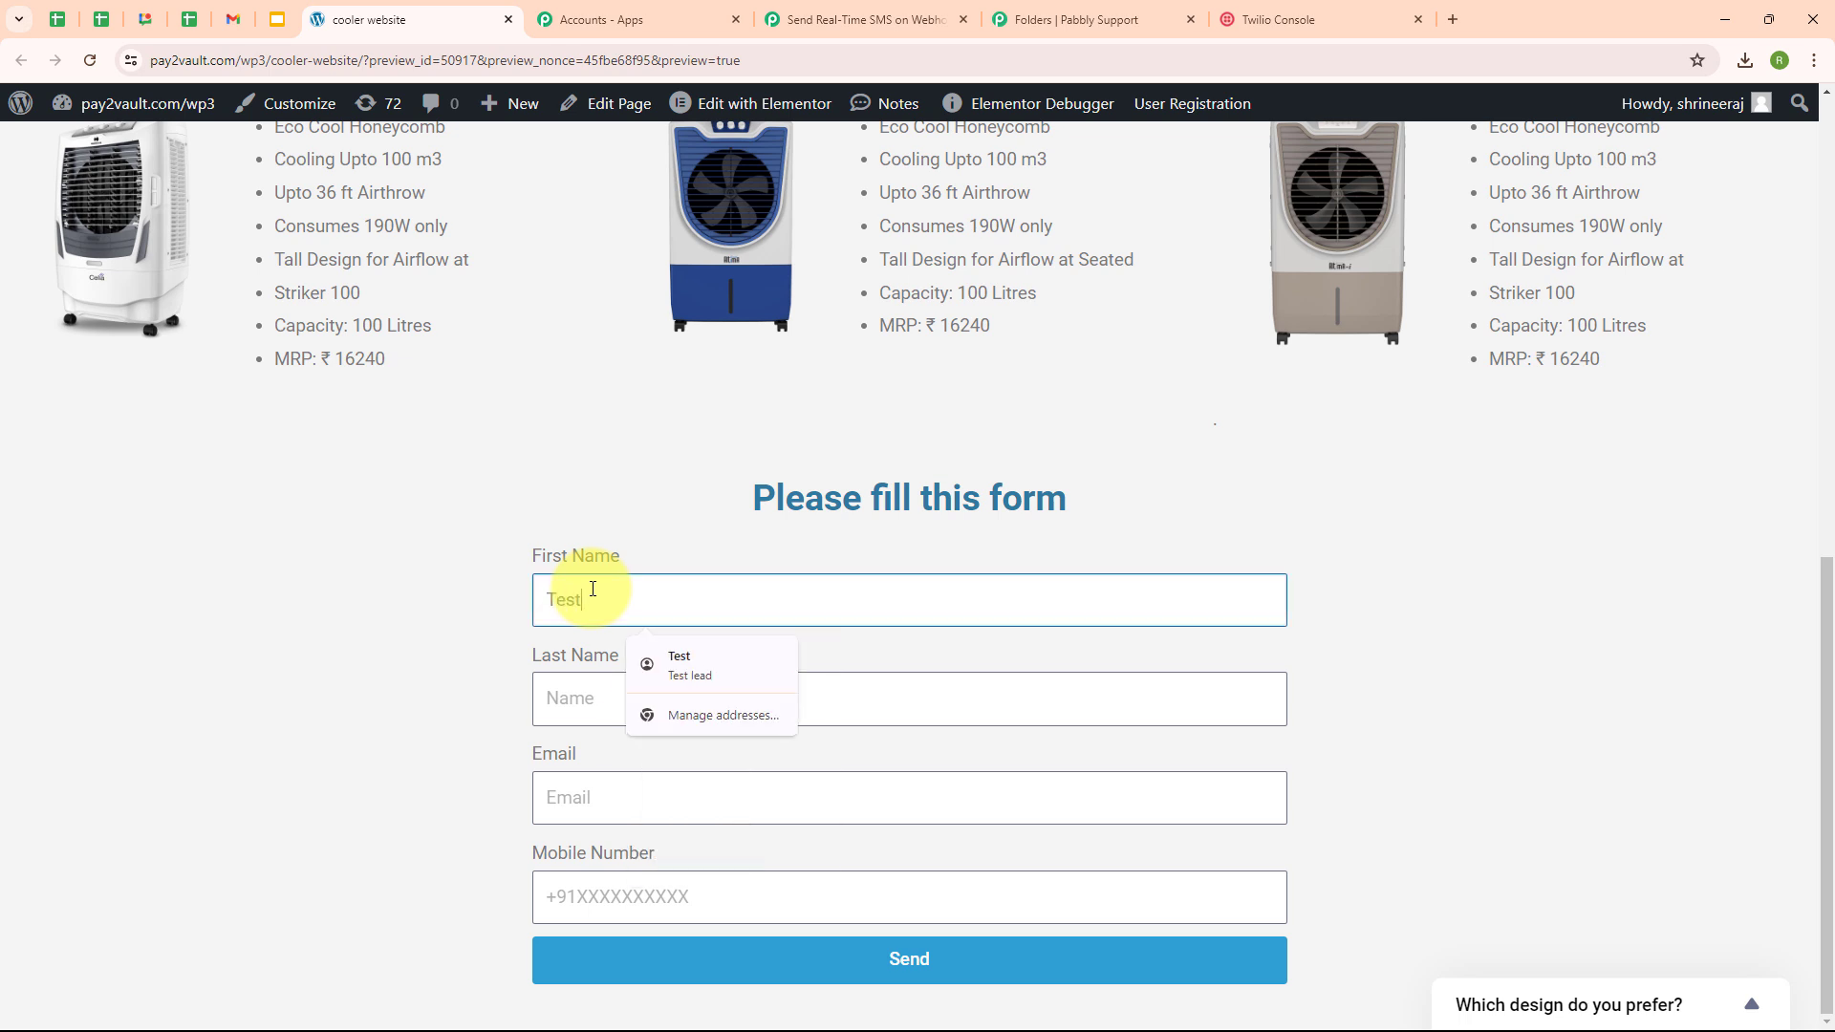
left_click(569, 675)
type("User")
left_click(575, 782)
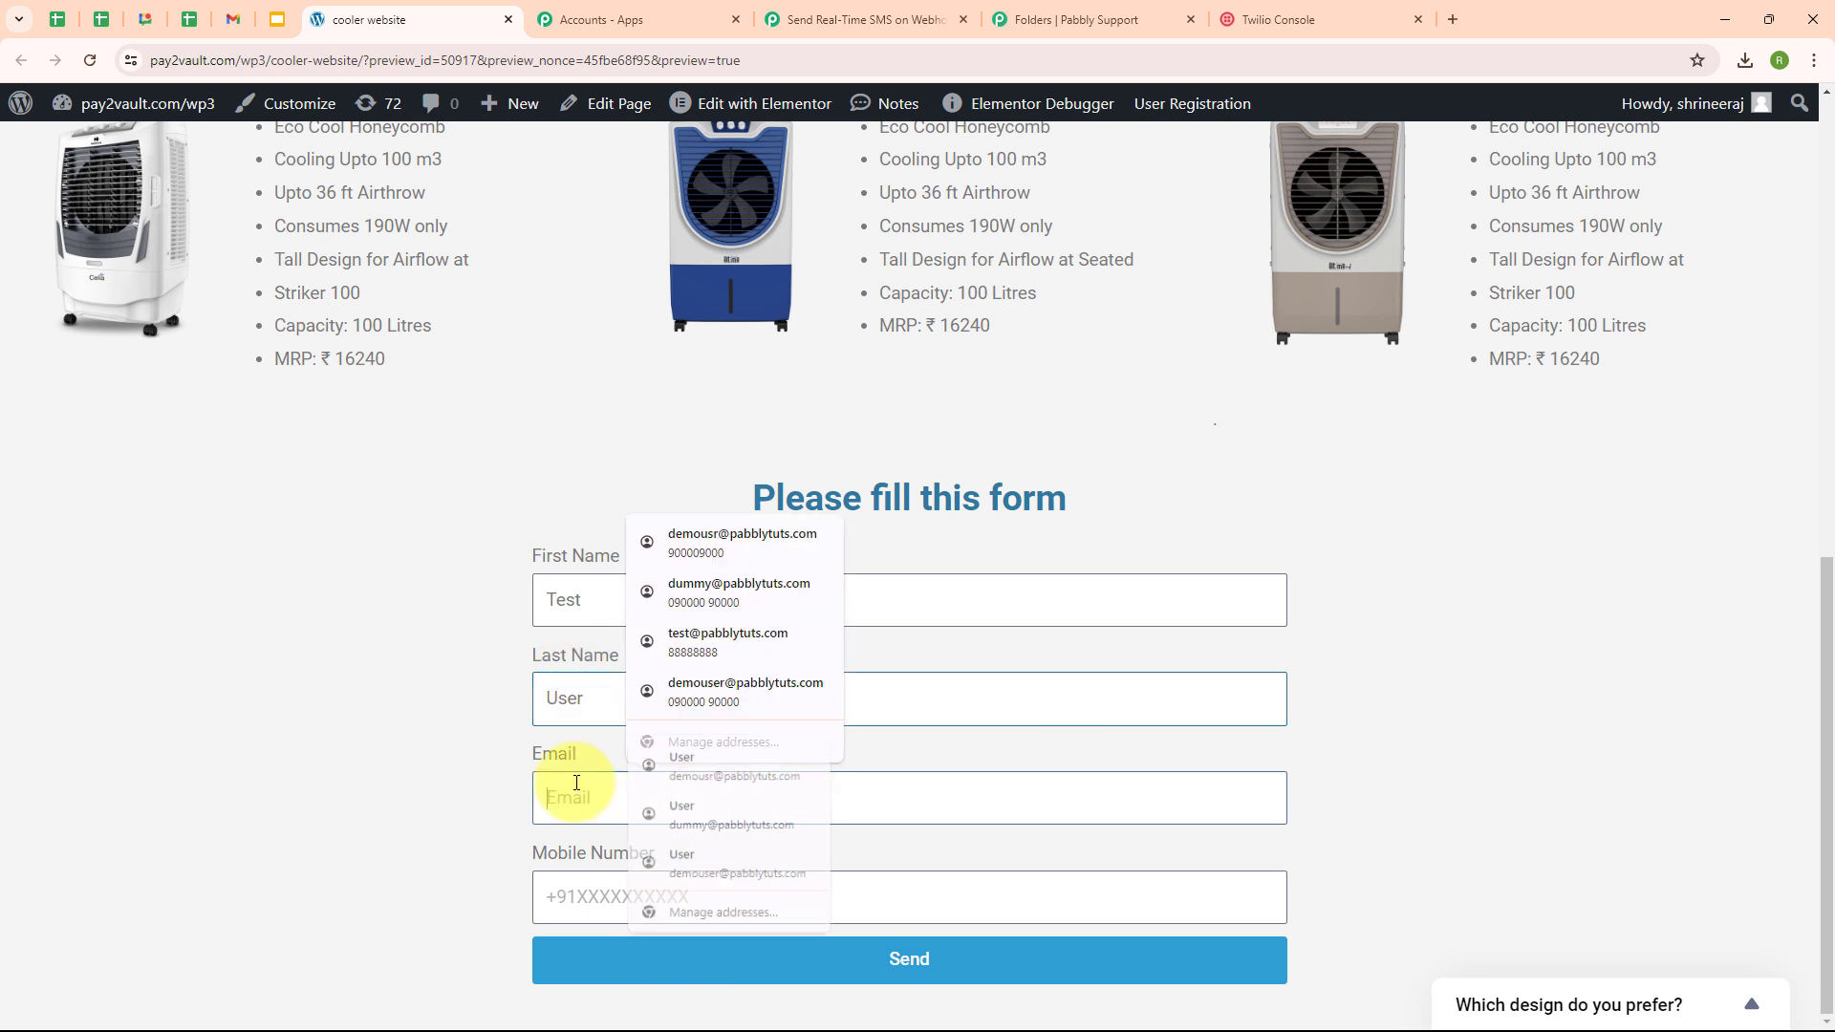
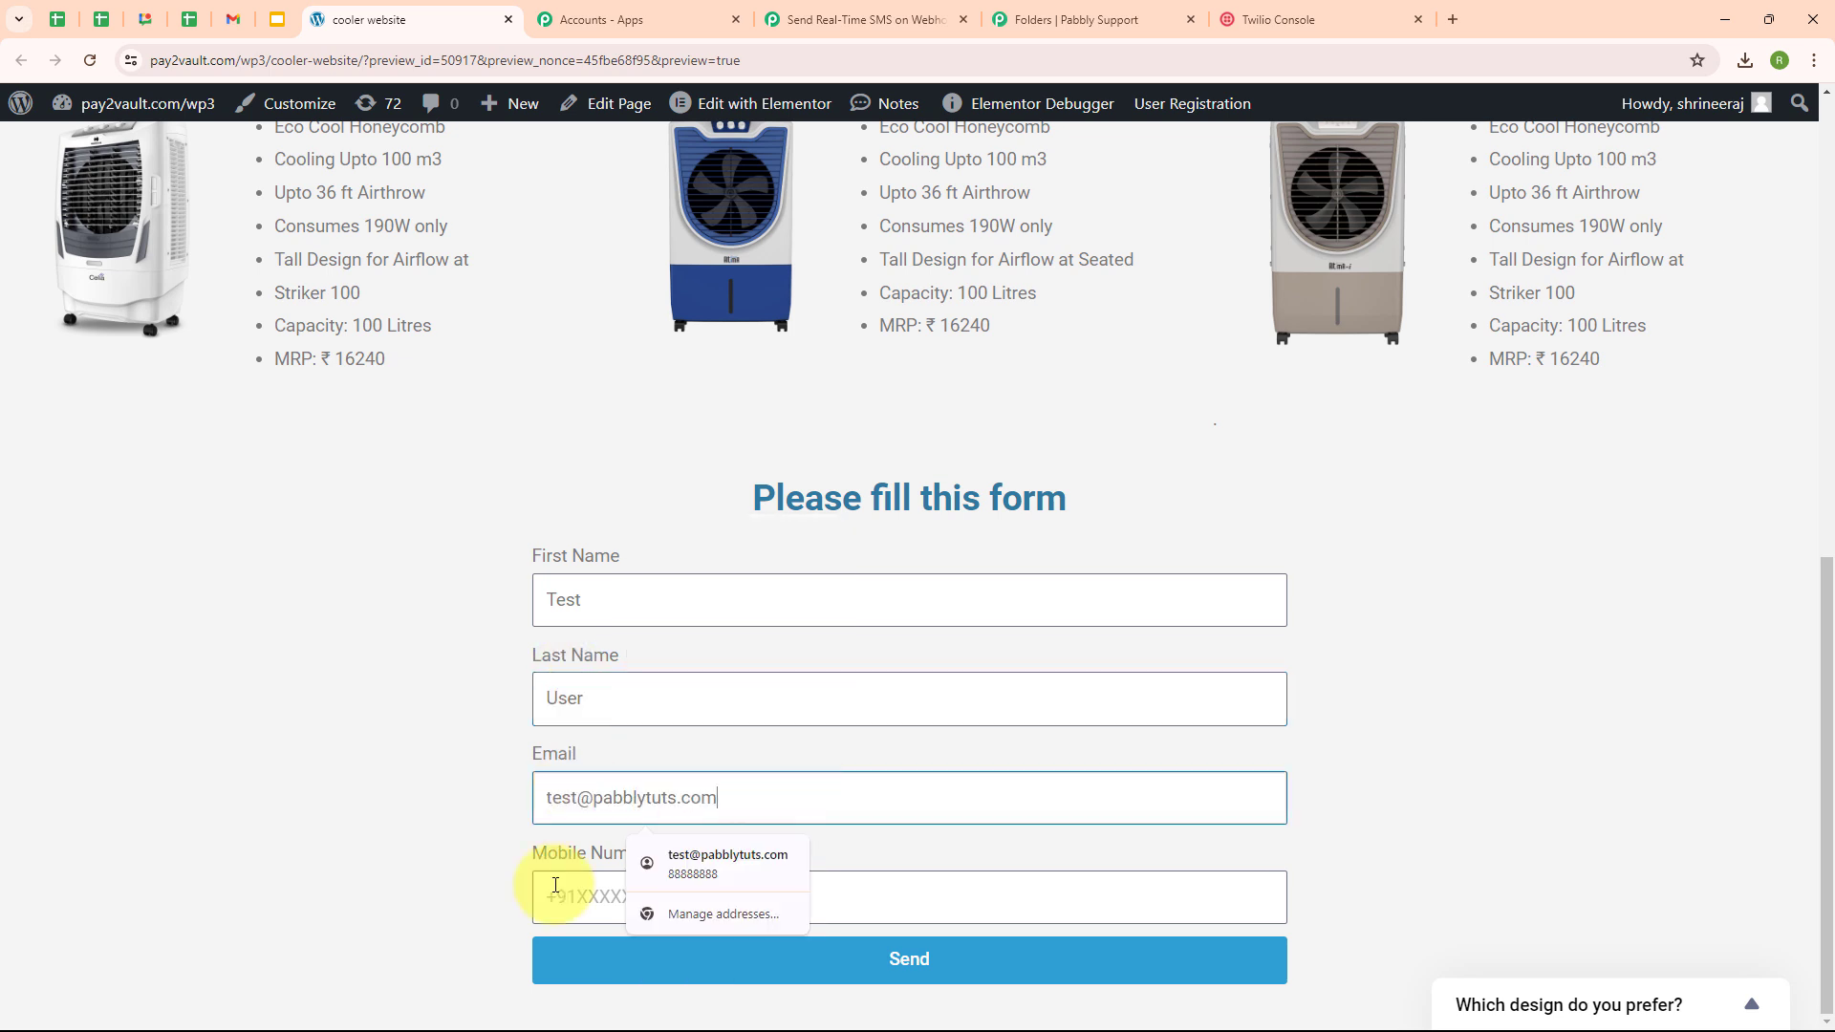
left_click(556, 885)
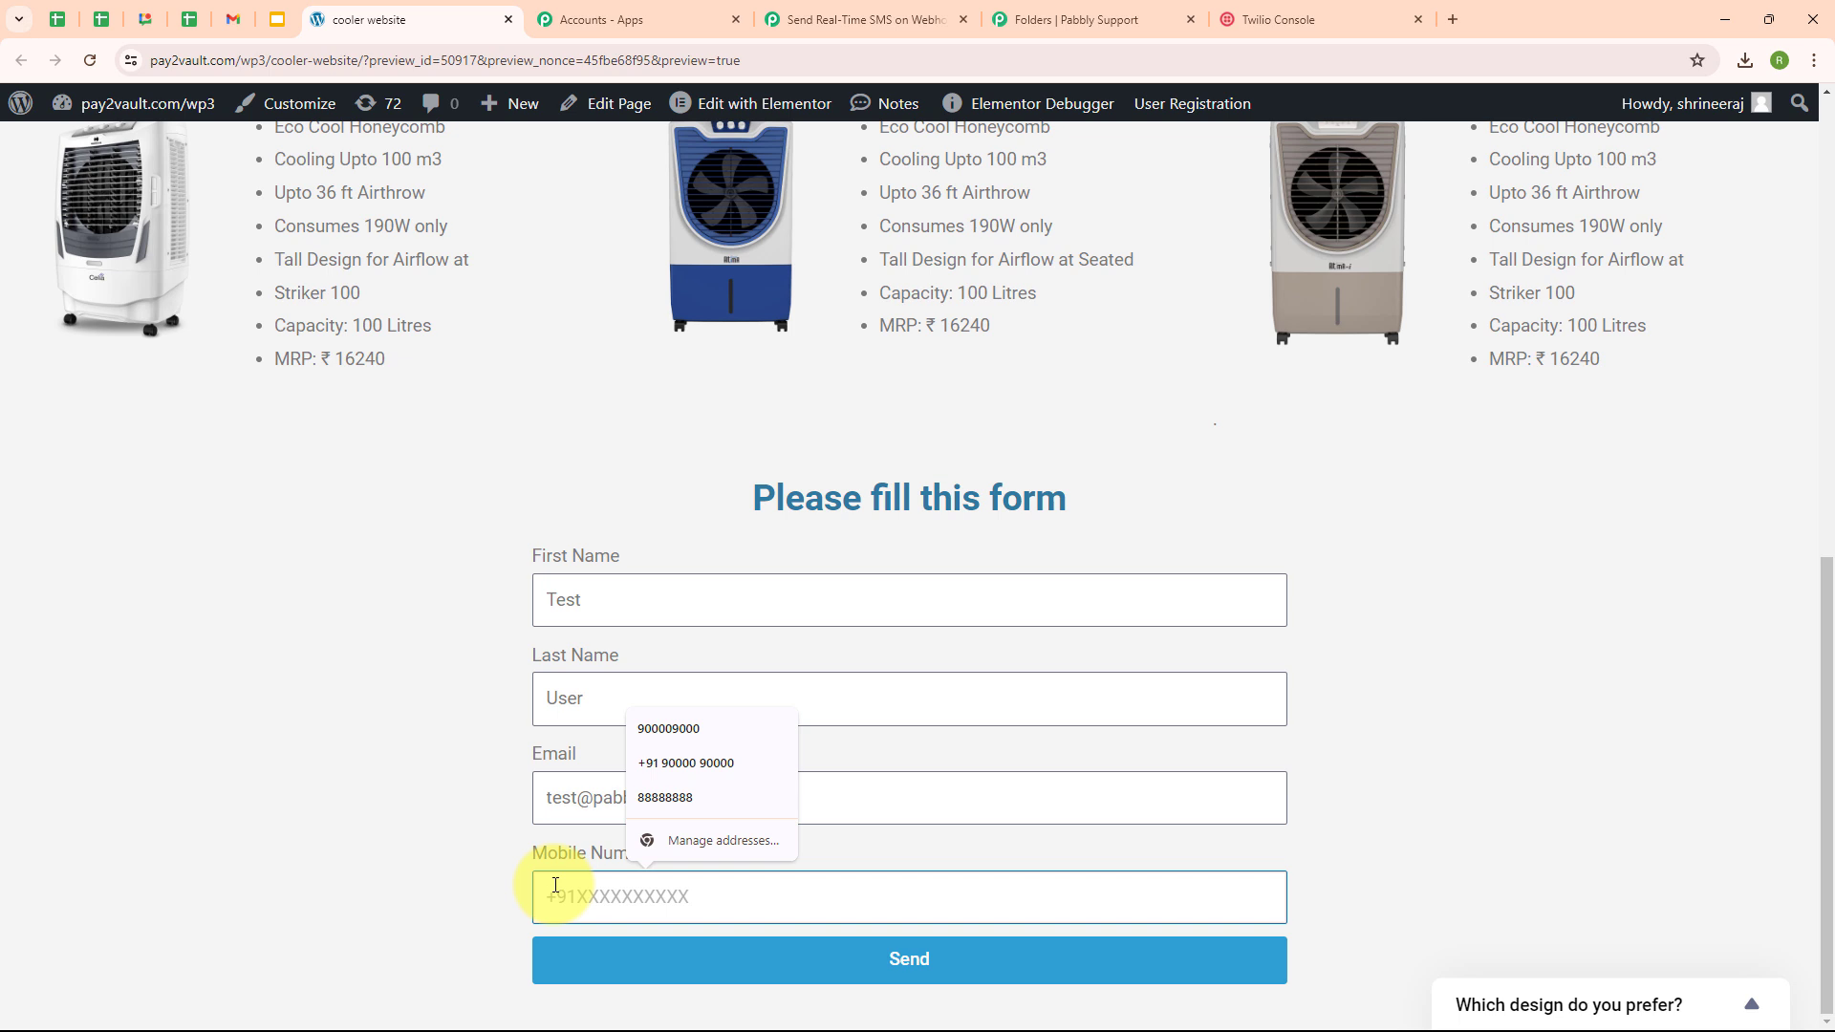
type("+9")
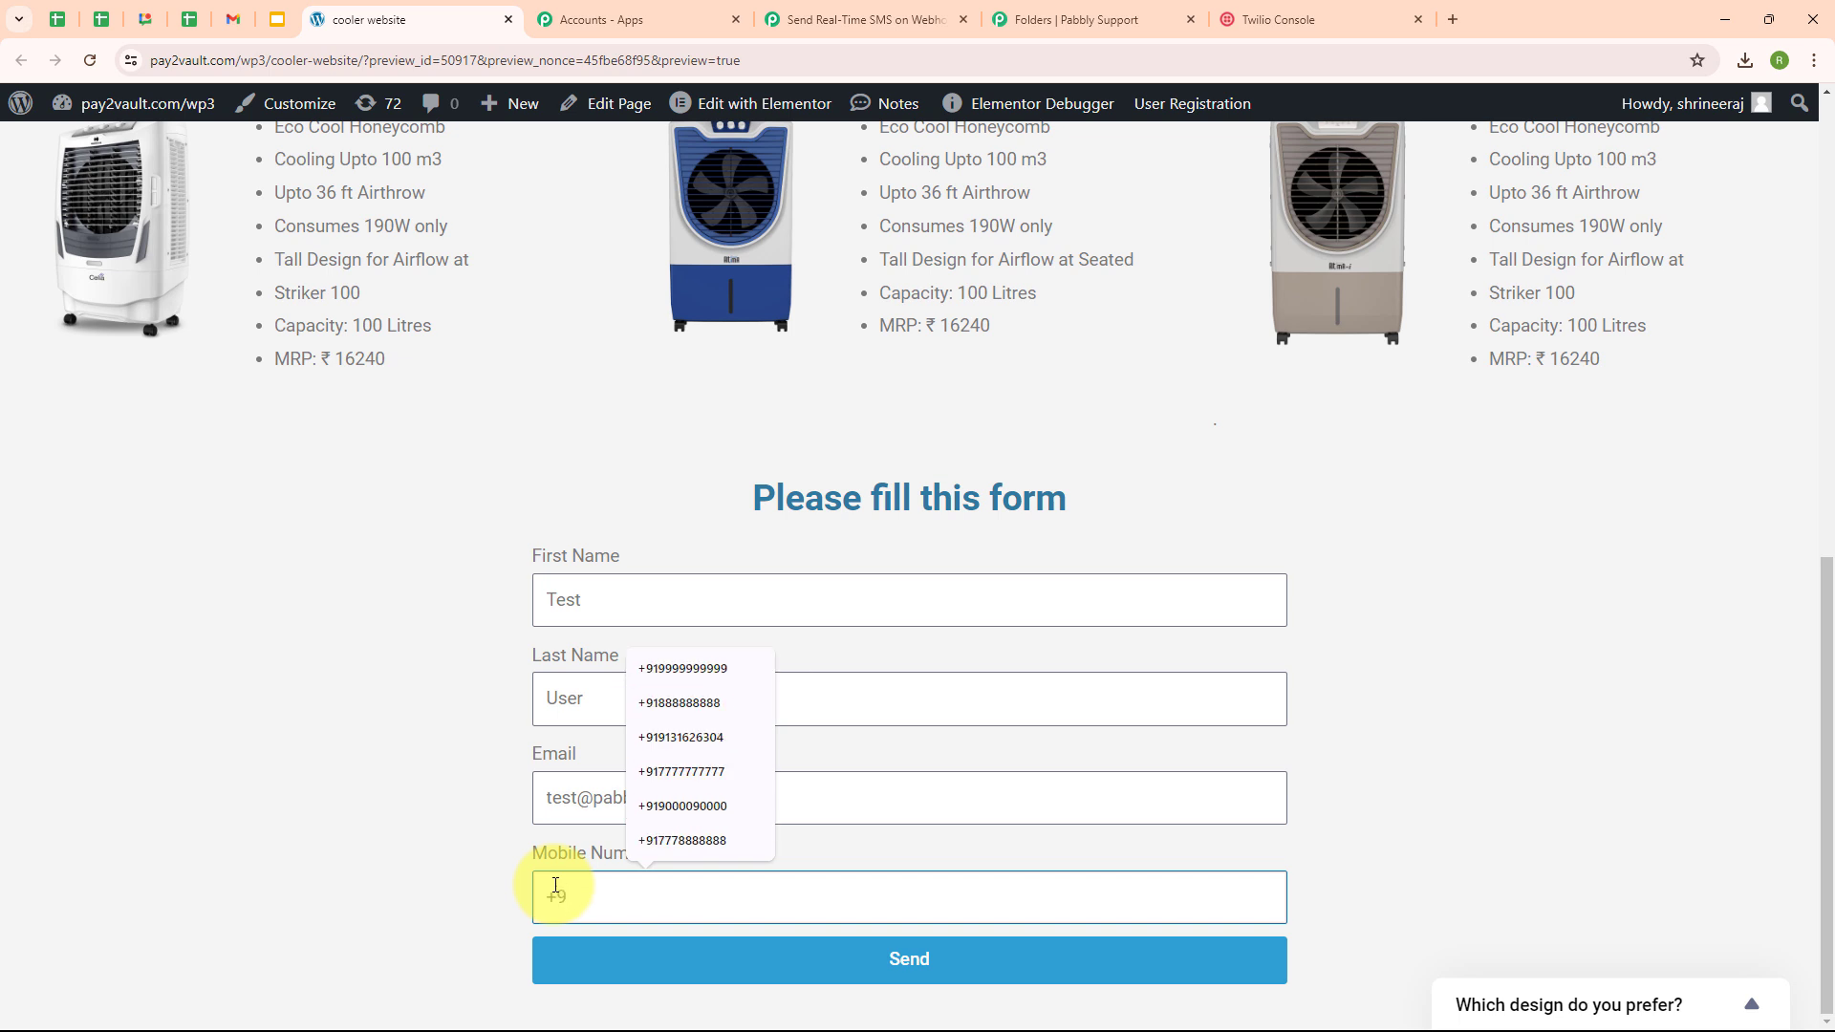
type("18")
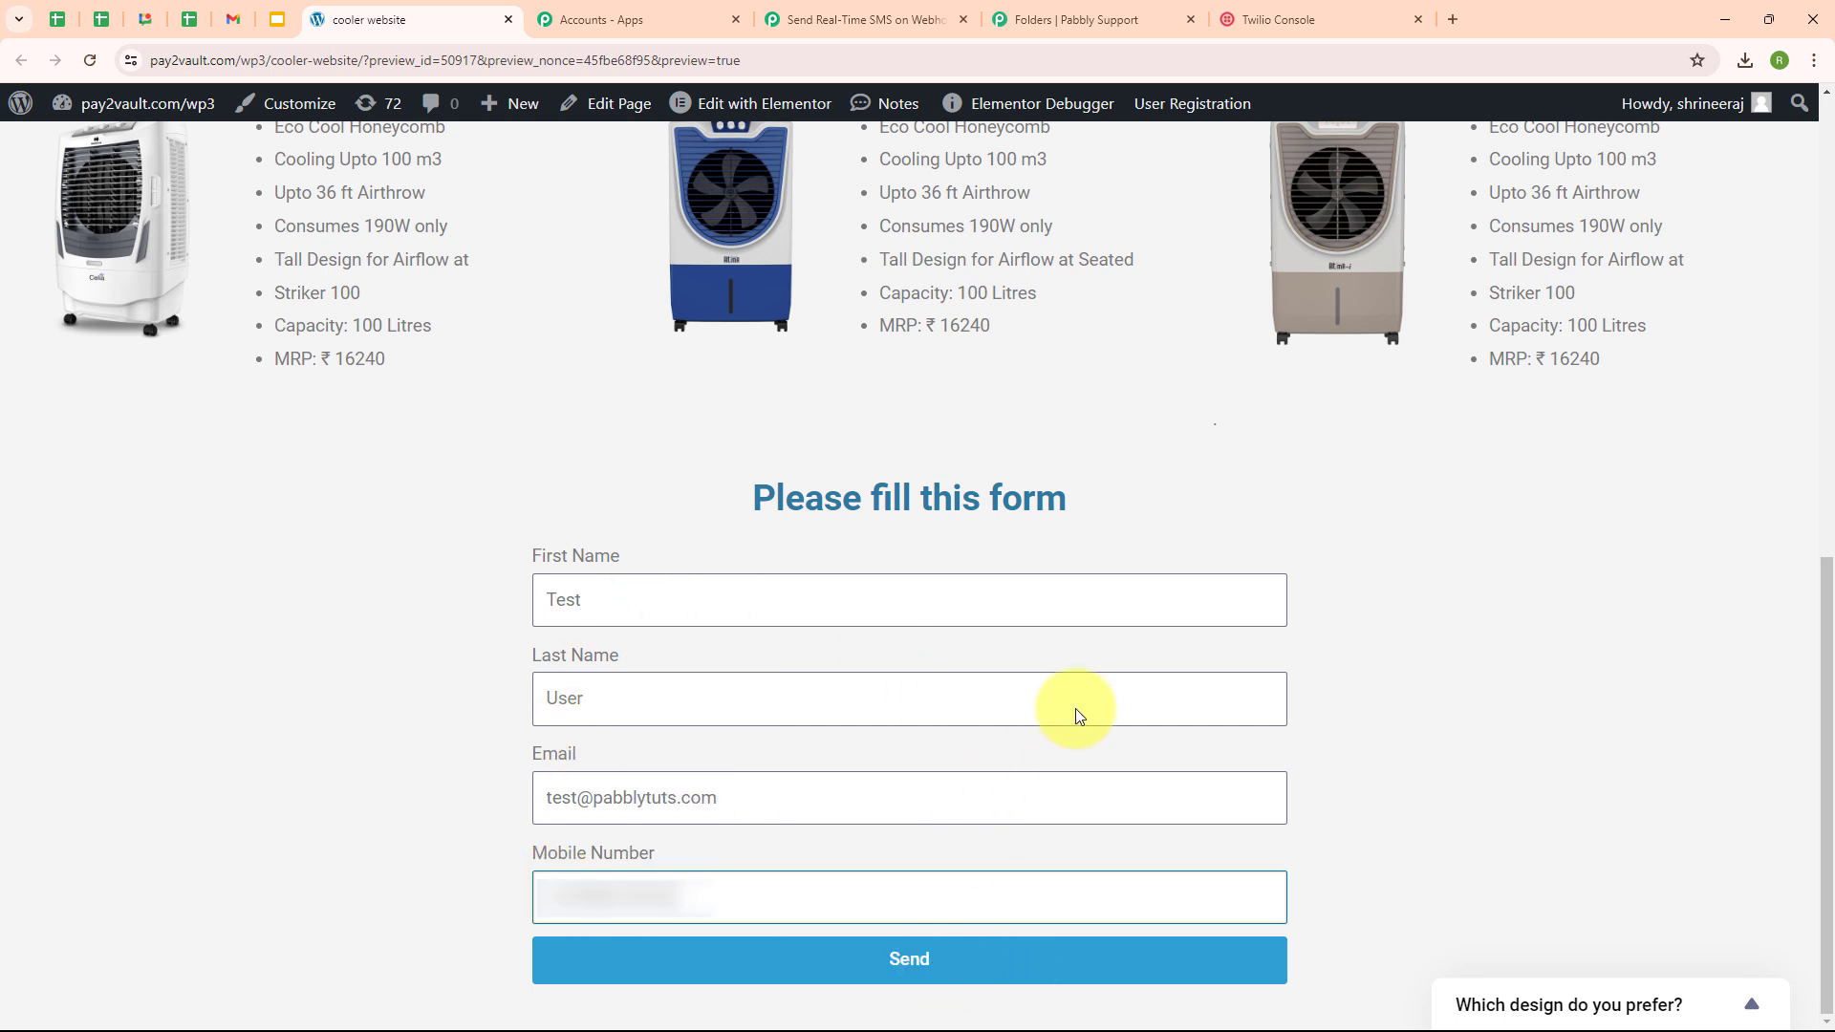
- Submit the form and confirm the 'Your submission was successful.' message
left_click(919, 978)
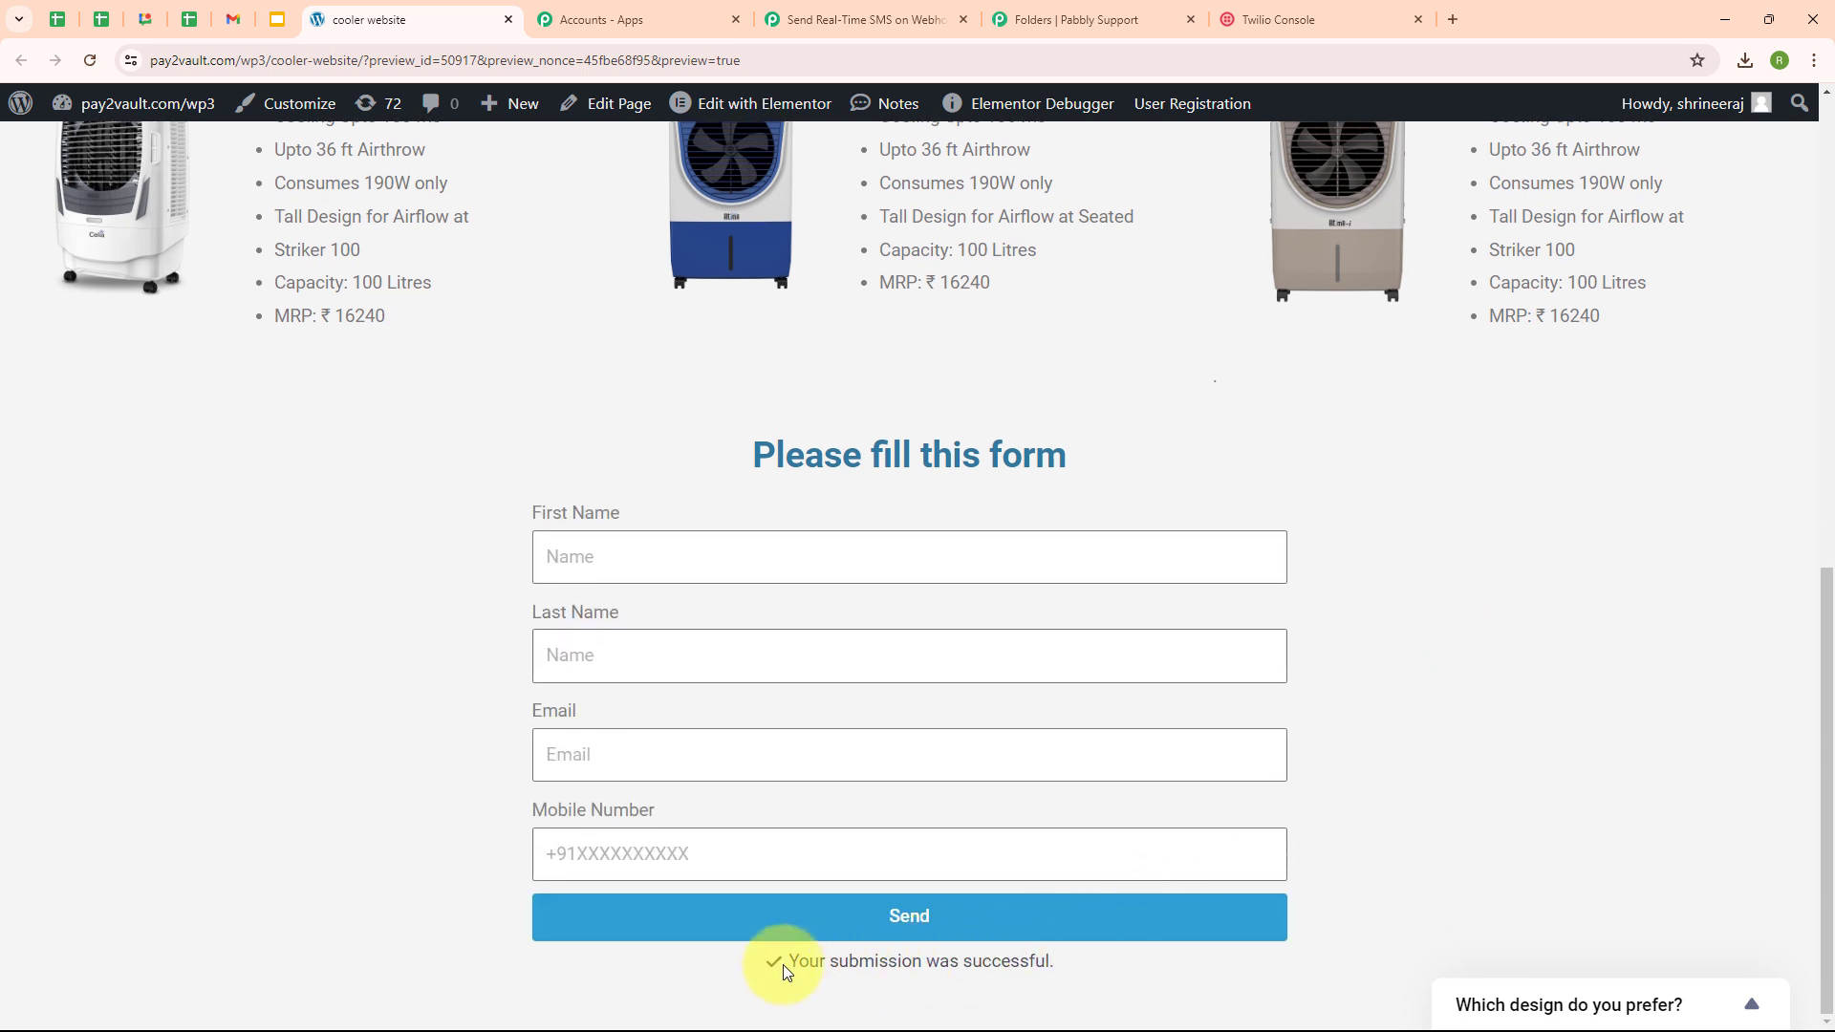
left_click_drag(787, 963, 1122, 985)
left_click(1143, 984)
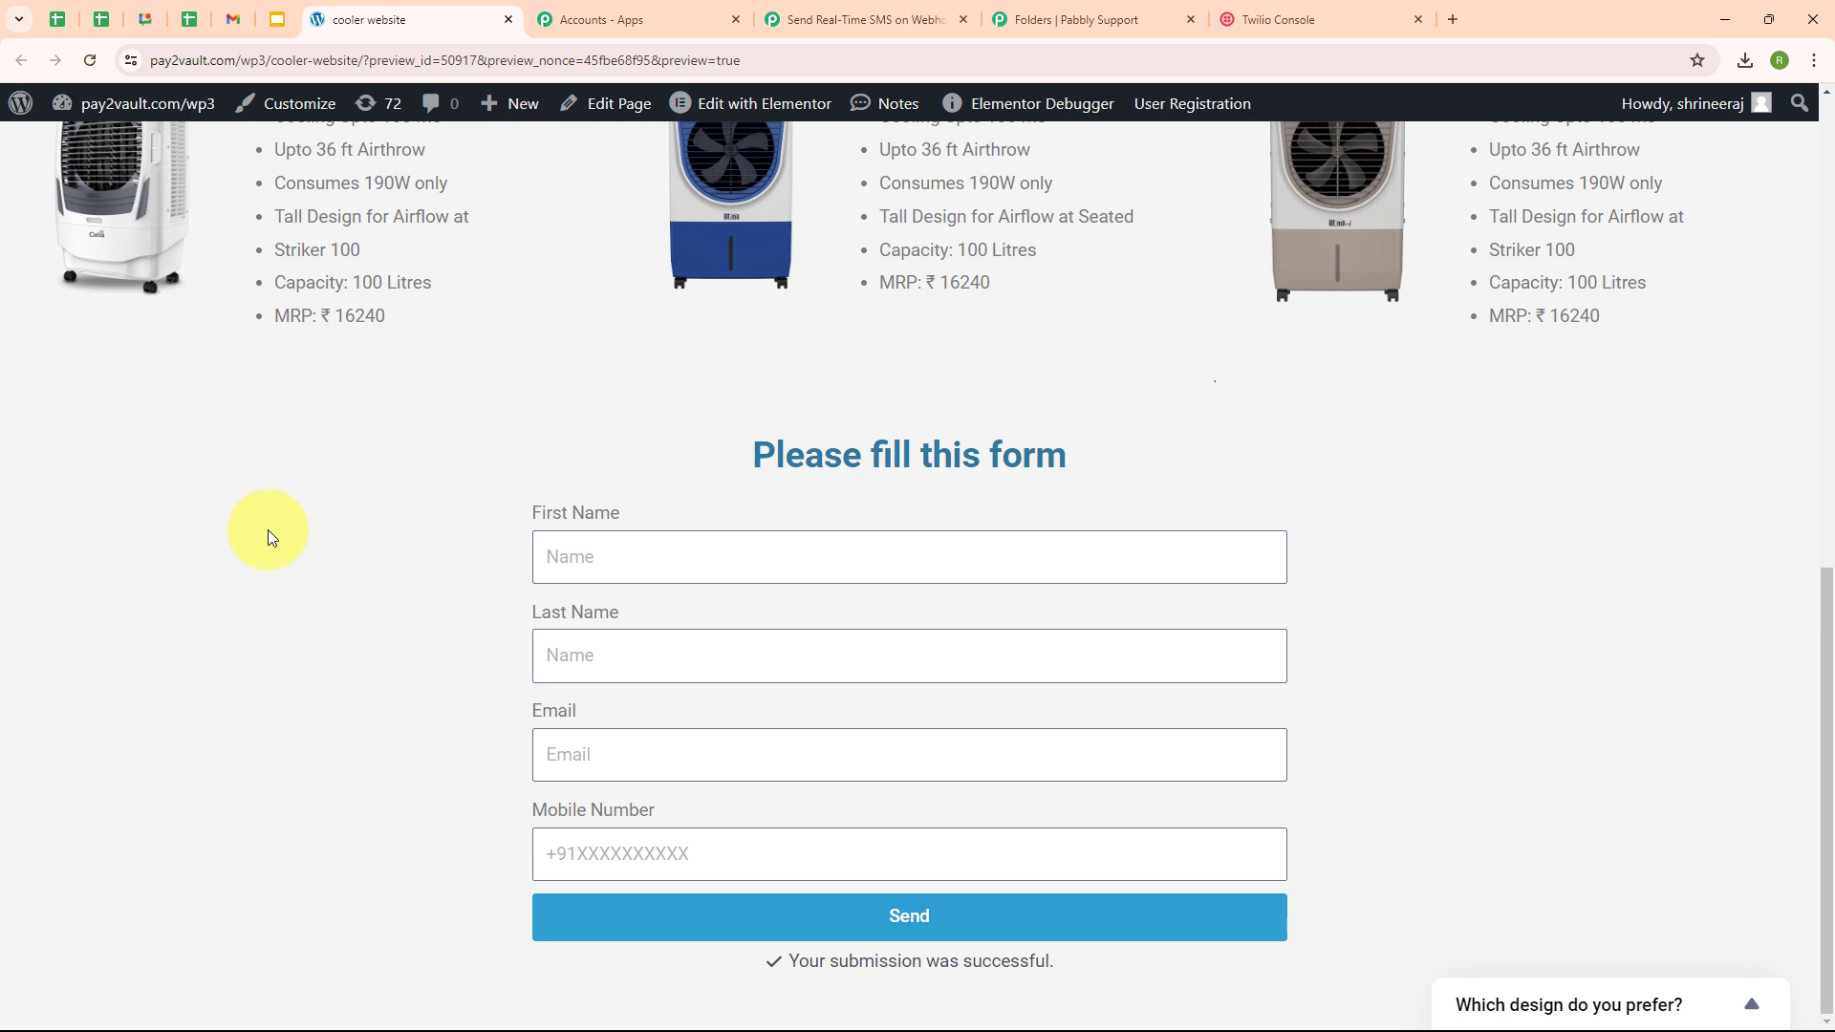
- View the new 'Hello Test' SMS screenshot in Photos, then minimize it
key("alt+Tab")
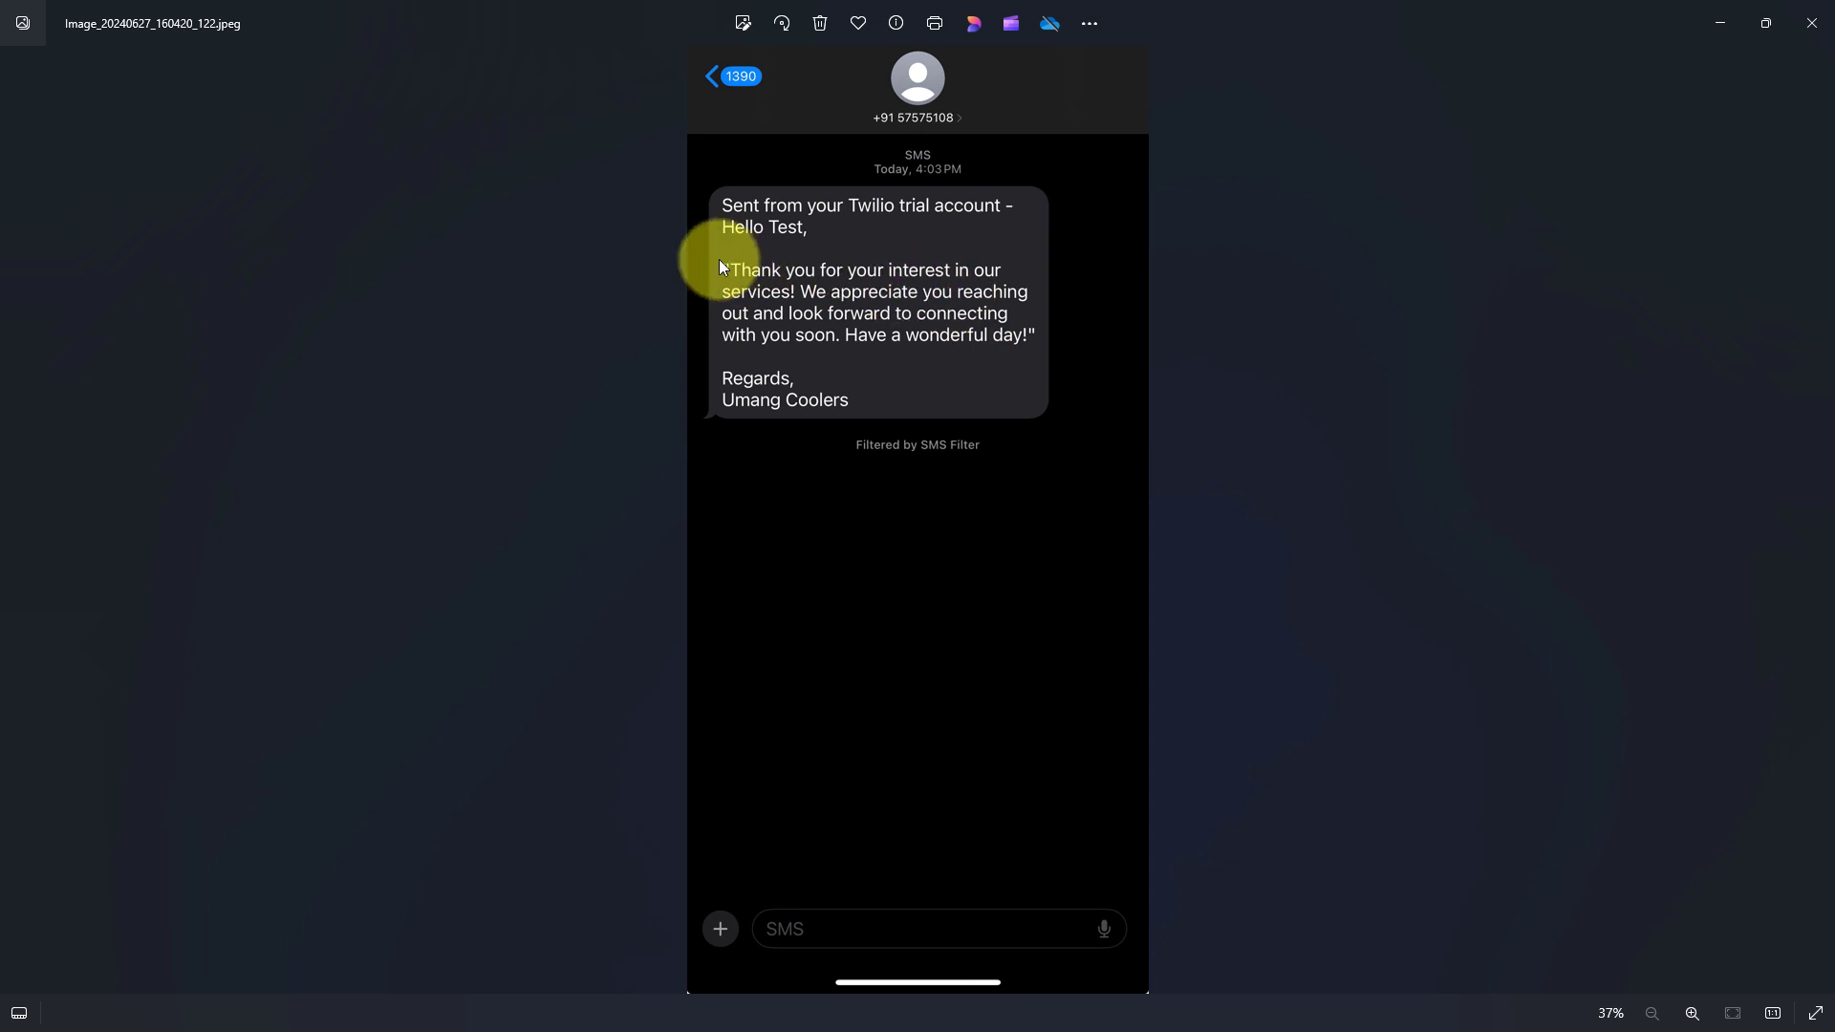
left_click(1720, 25)
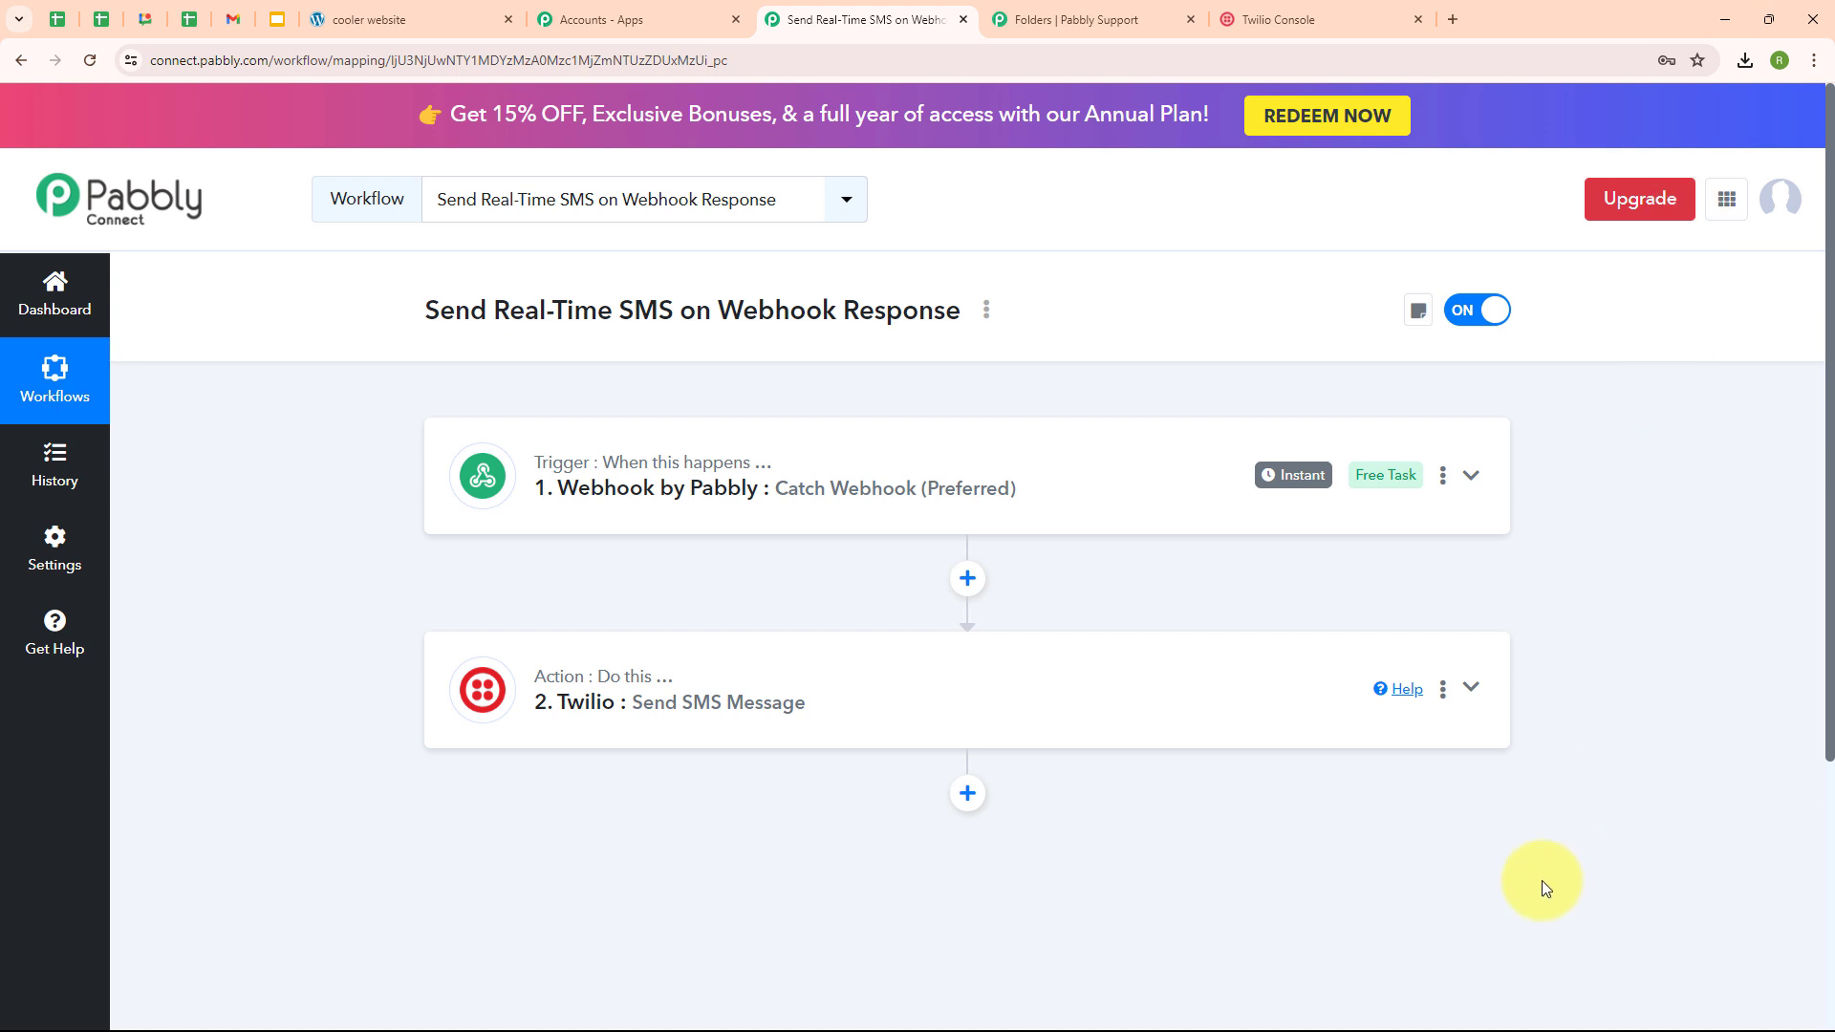